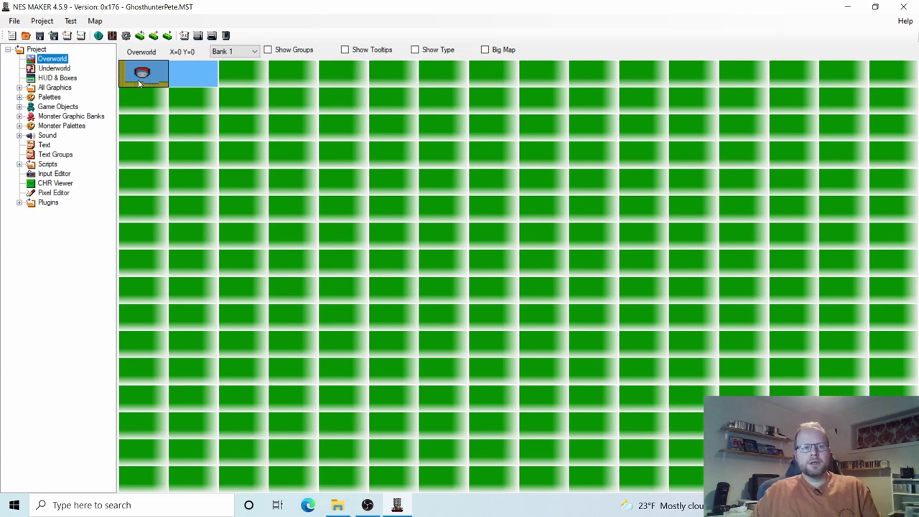
Browse the project's input scripts to the BASE_4_5\Game\inputScripts folder.
double_click(147, 80)
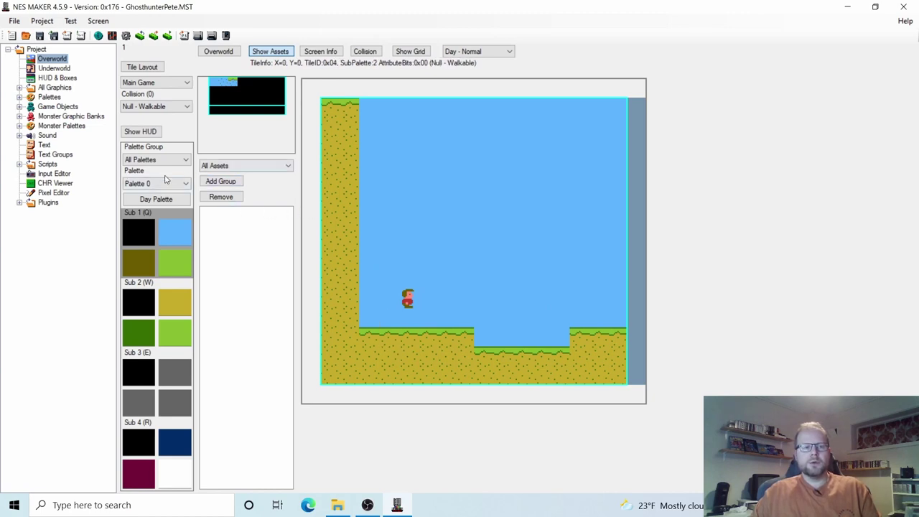
left_click(40, 166)
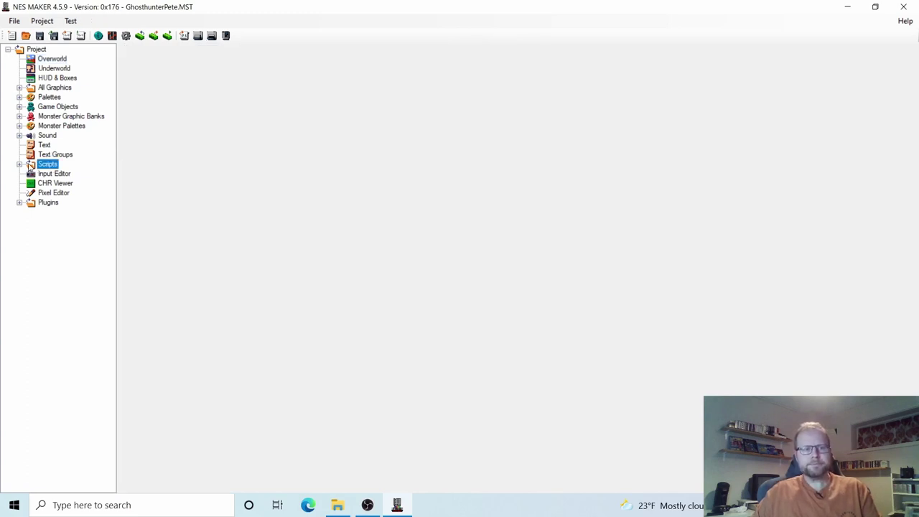
left_click(20, 164)
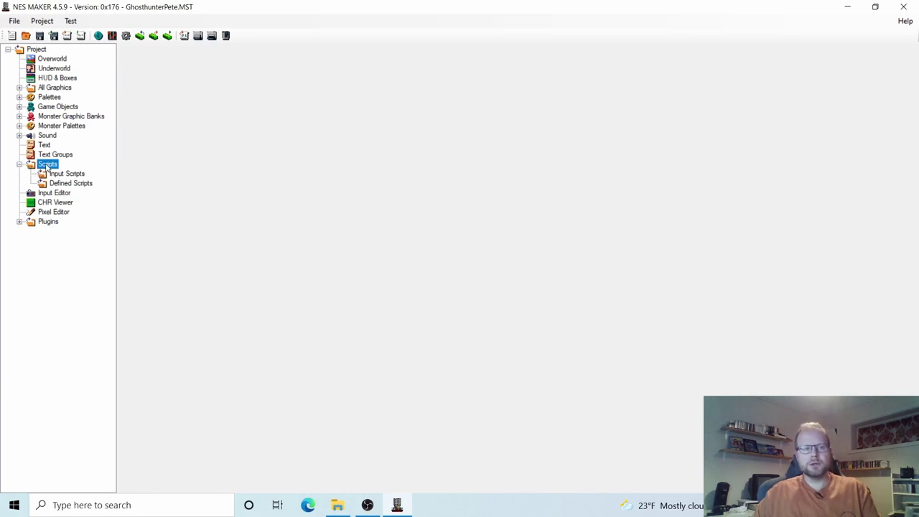
left_click(63, 175)
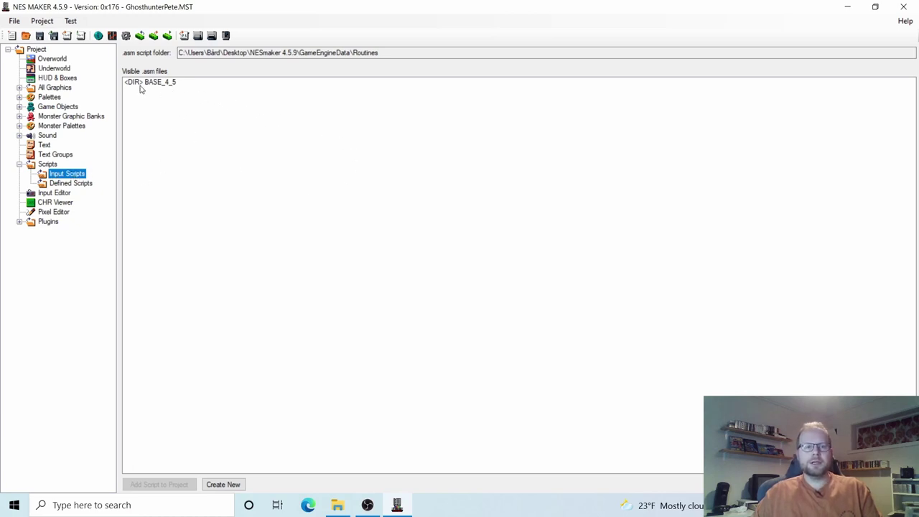
left_click(162, 83)
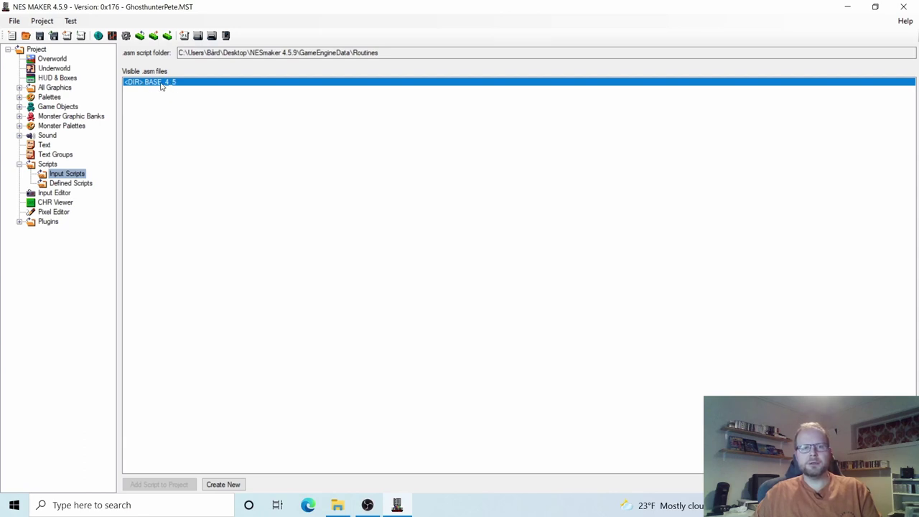
double_click(162, 83)
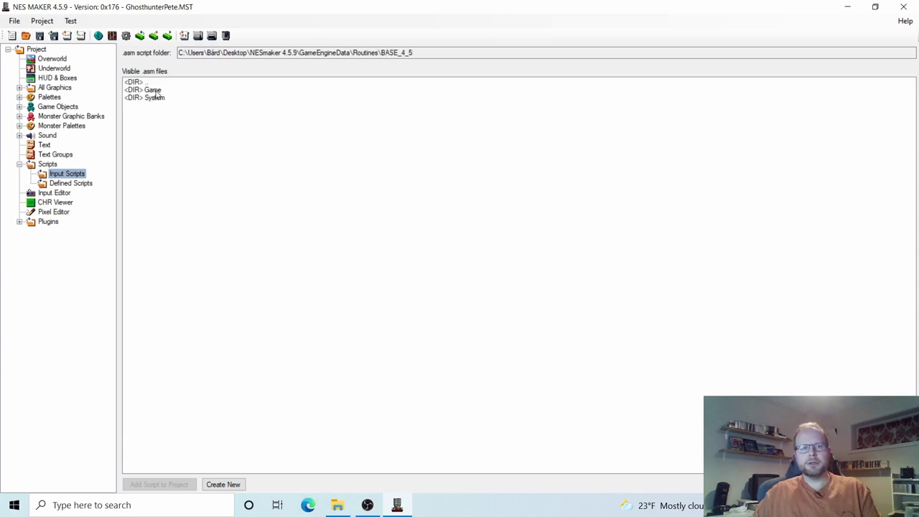
double_click(155, 90)
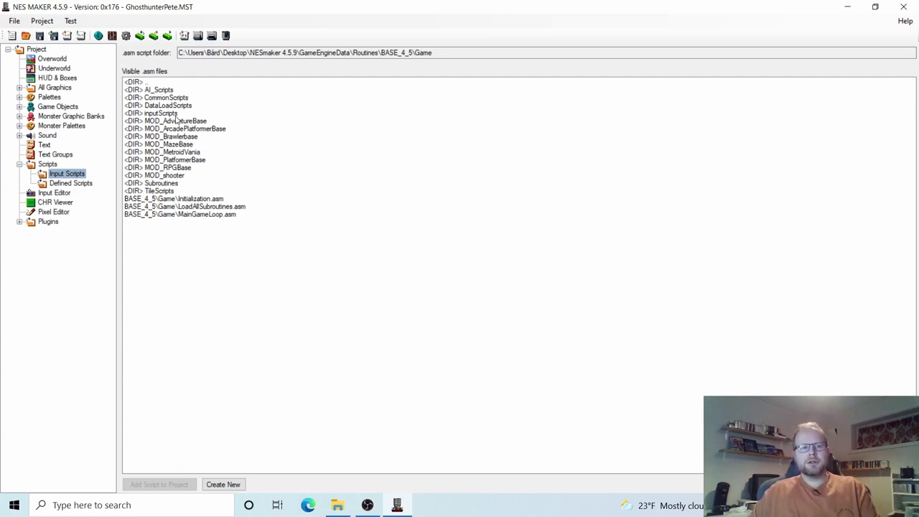
left_click(170, 114)
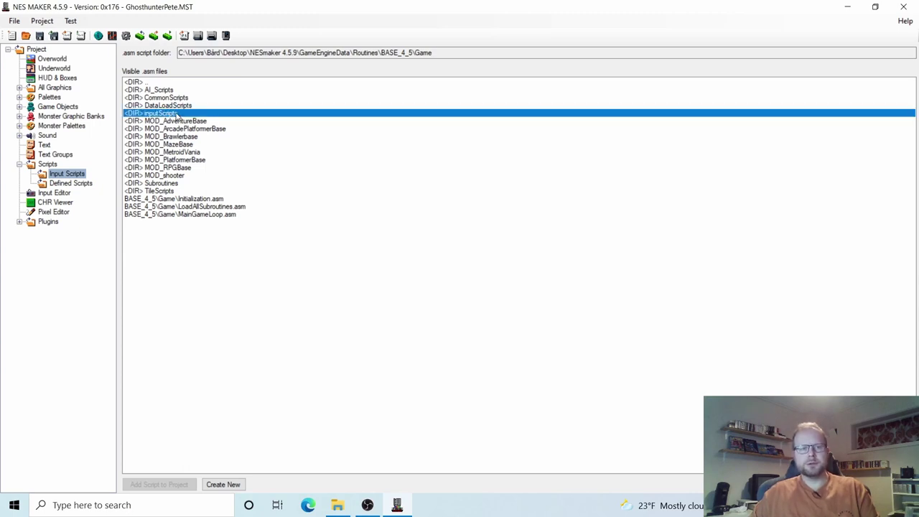
double_click(175, 114)
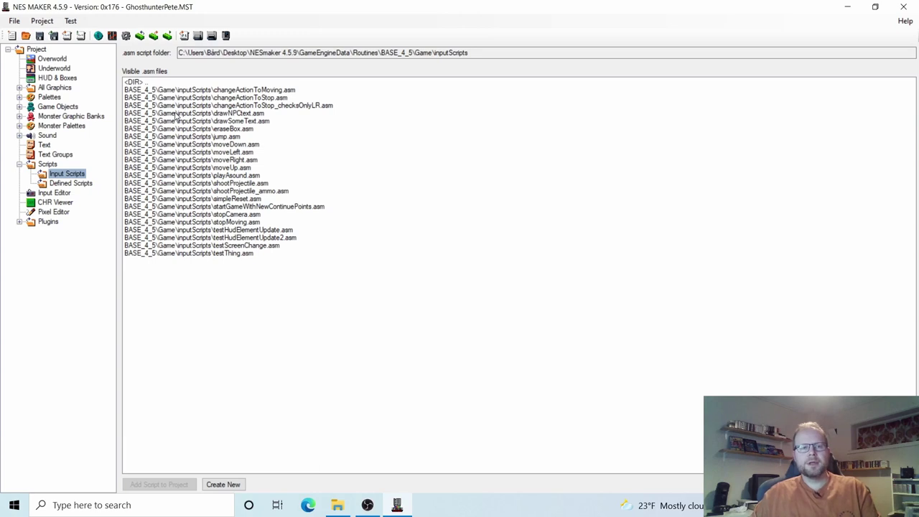
Add moveLeft.asm, moveRight.asm and stopMoving.asm from the inputScripts folder to the project's input scripts.
left_click(244, 152)
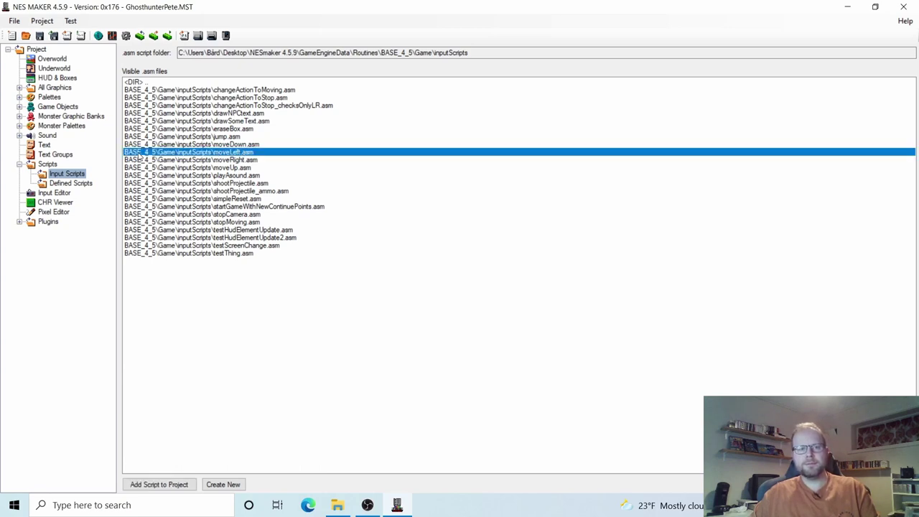
double_click(239, 153)
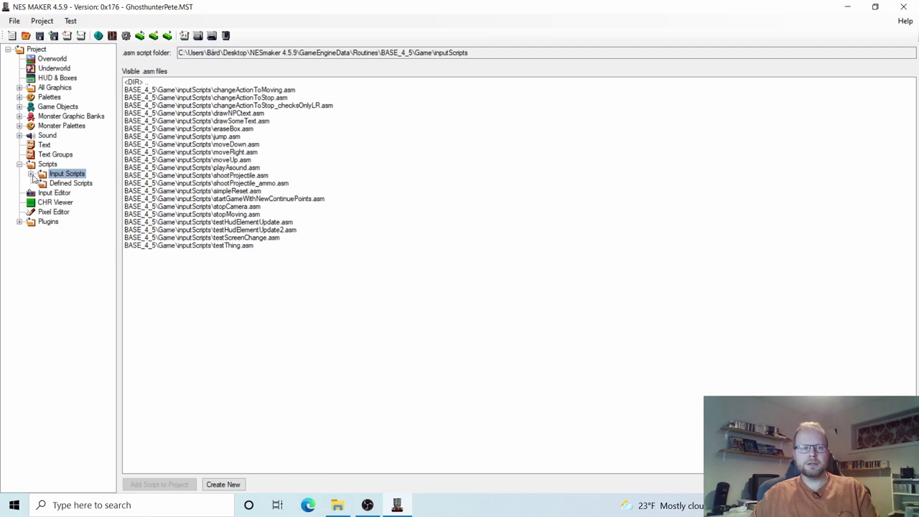
left_click(31, 175)
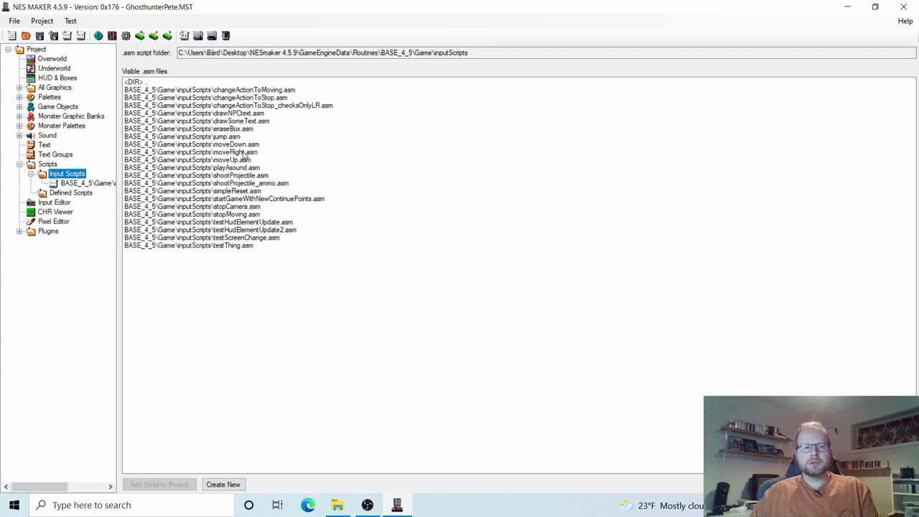
left_click(226, 152)
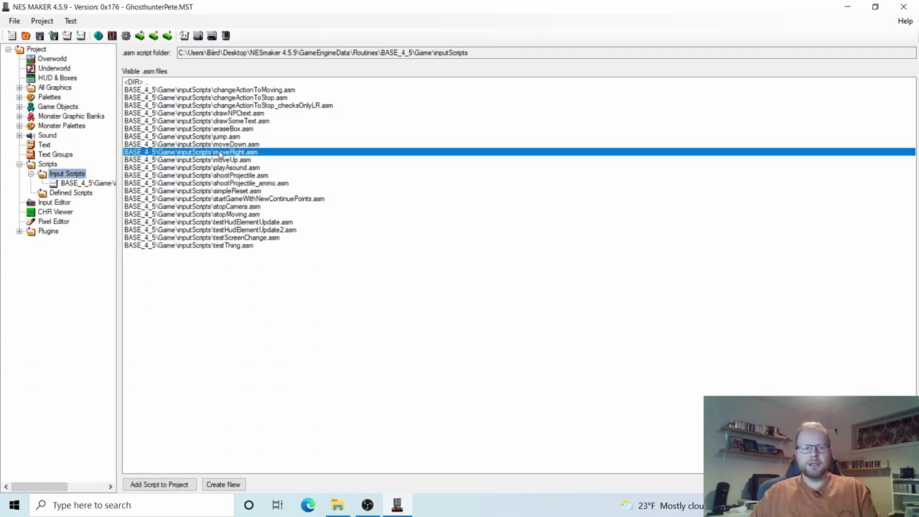
double_click(221, 154)
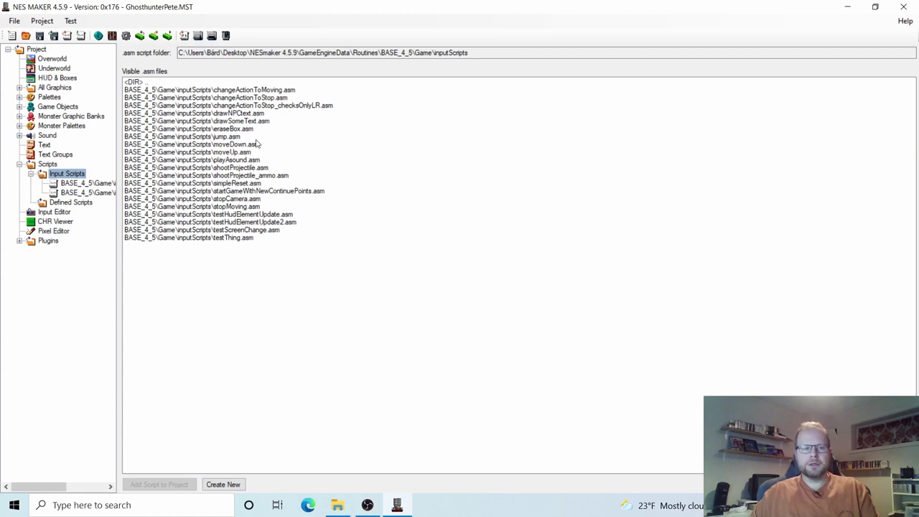
left_click(234, 208)
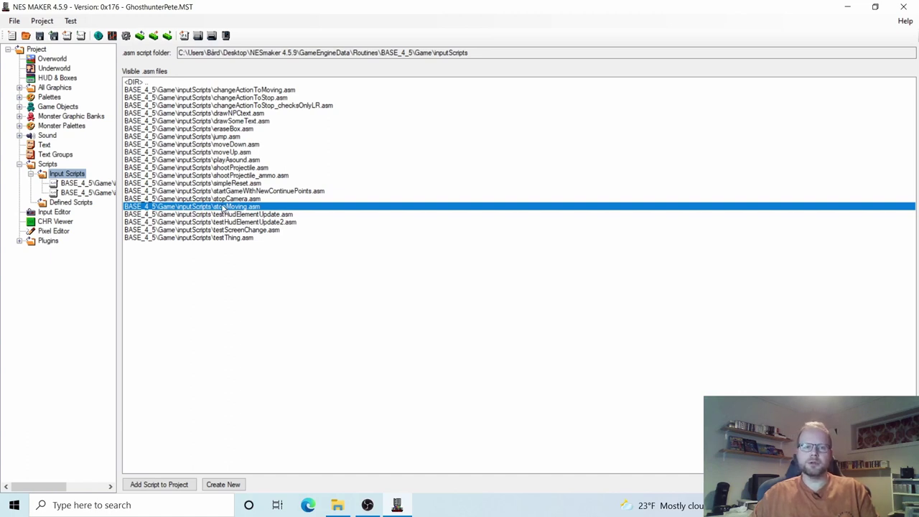
double_click(223, 208)
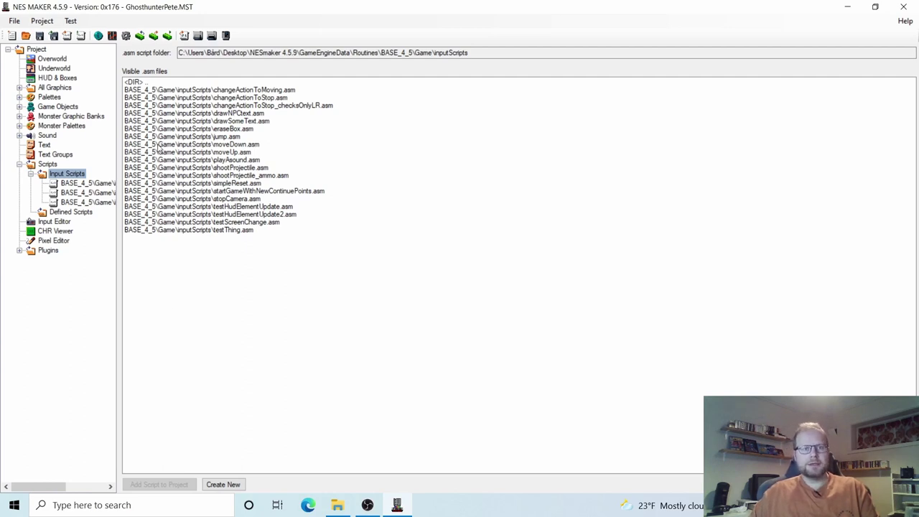
Go back up to the Game folder and open its MOD_MetroidVania\Inputs script folder.
left_click(139, 83)
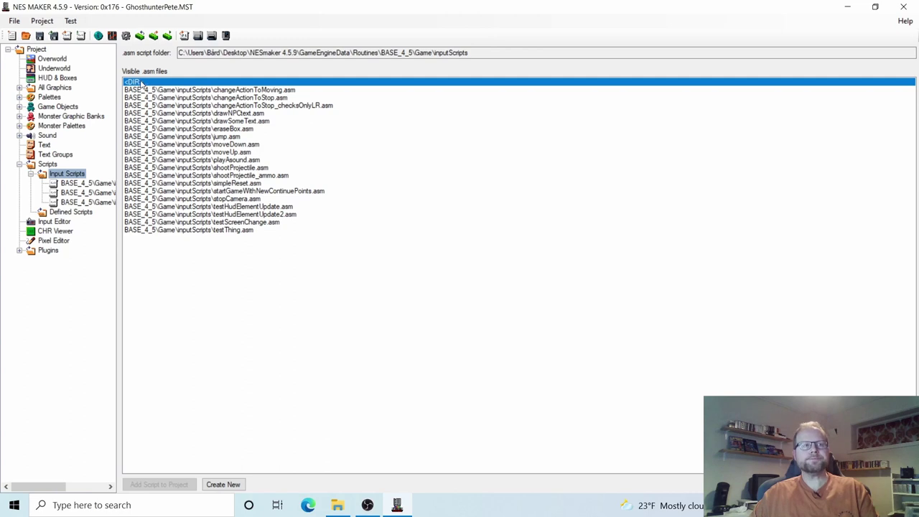
double_click(141, 83)
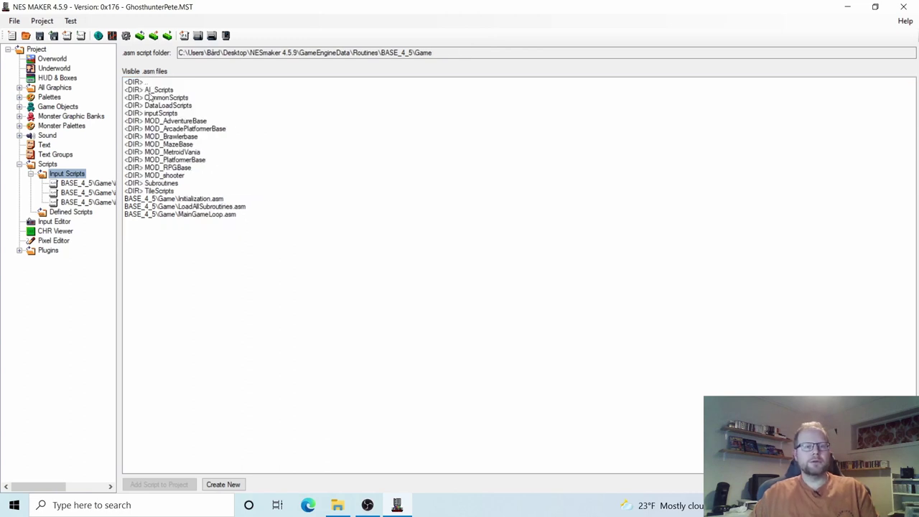
left_click(193, 153)
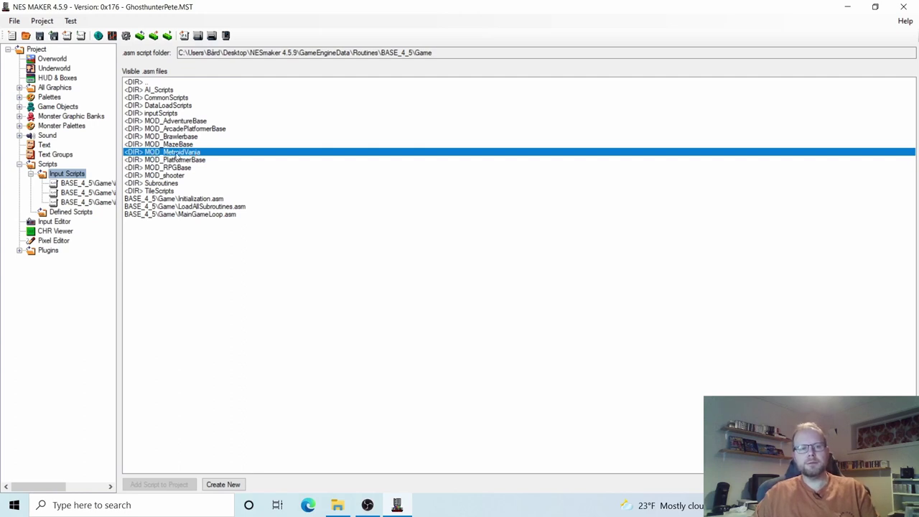
double_click(193, 155)
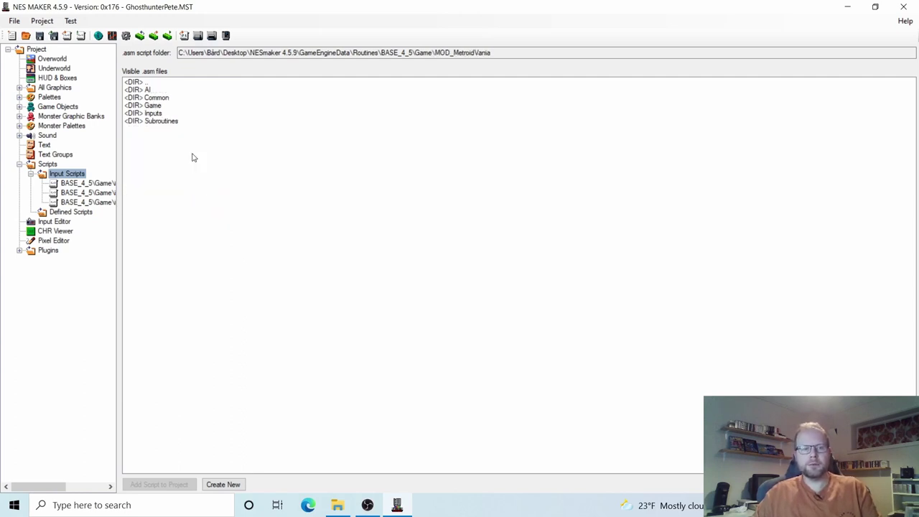
double_click(153, 113)
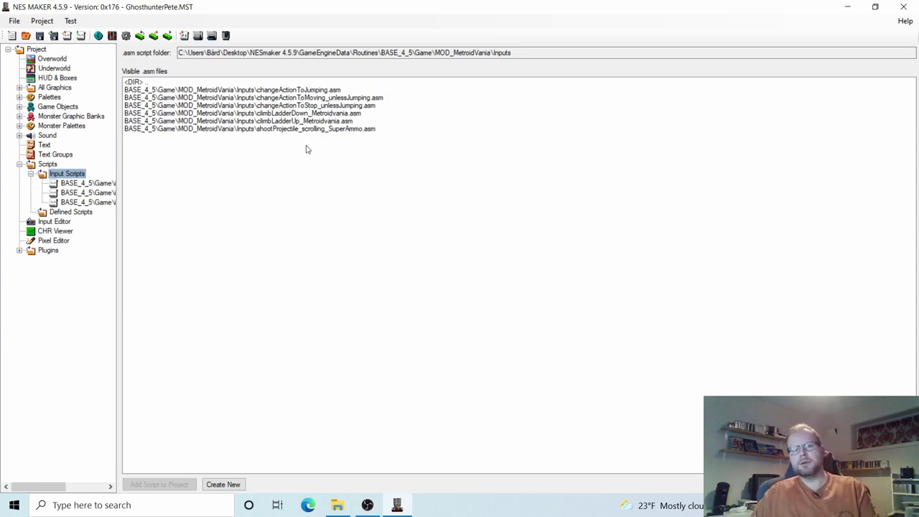
Add changeActionToJumping.asm, changeActionToMoving_unlessJumping.asm and changeActionToStop_unlessJumping.asm to the project's input scripts.
left_click(316, 91)
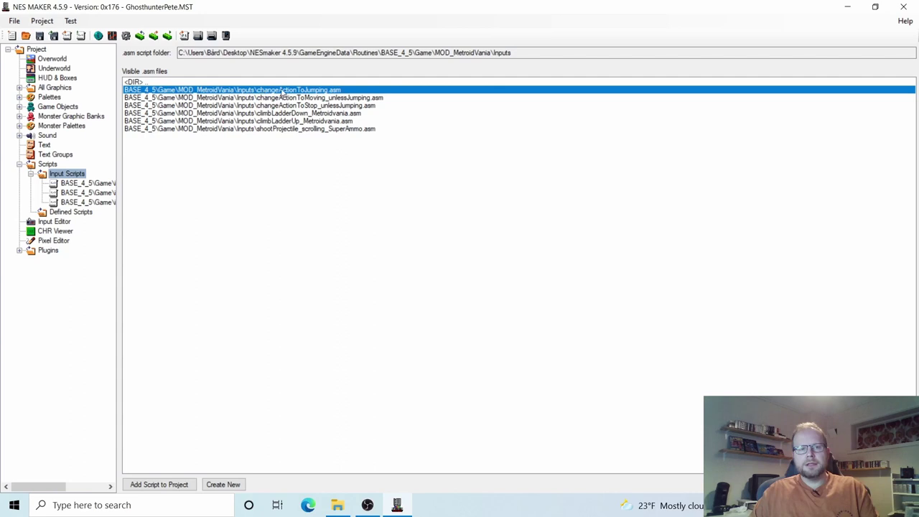
double_click(320, 93)
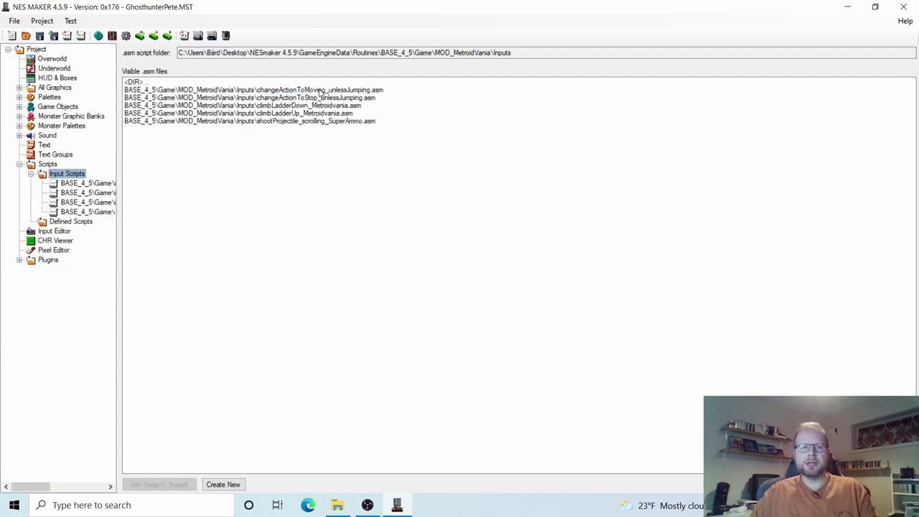
left_click(295, 91)
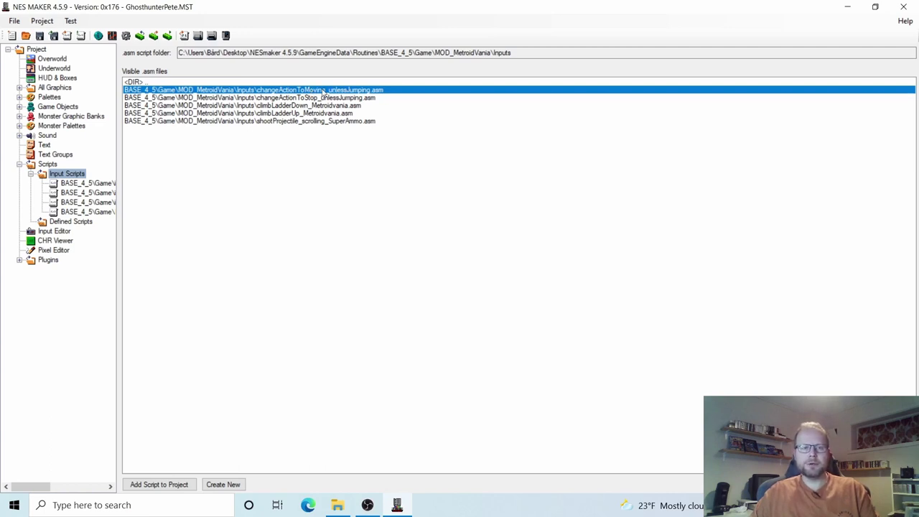
double_click(324, 91)
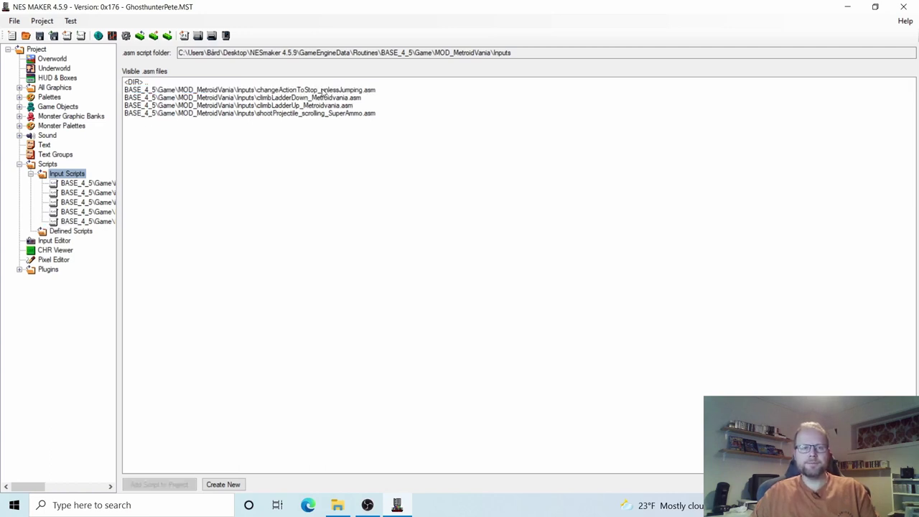
left_click(282, 92)
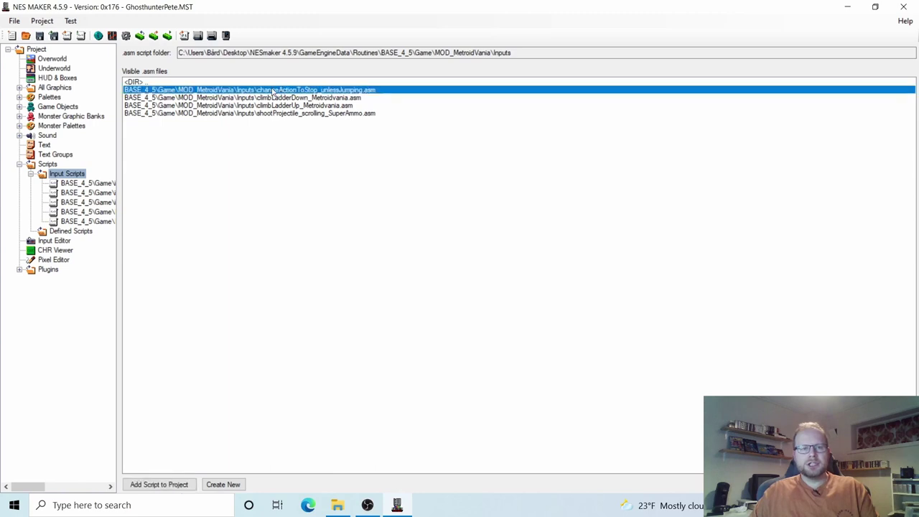
double_click(314, 91)
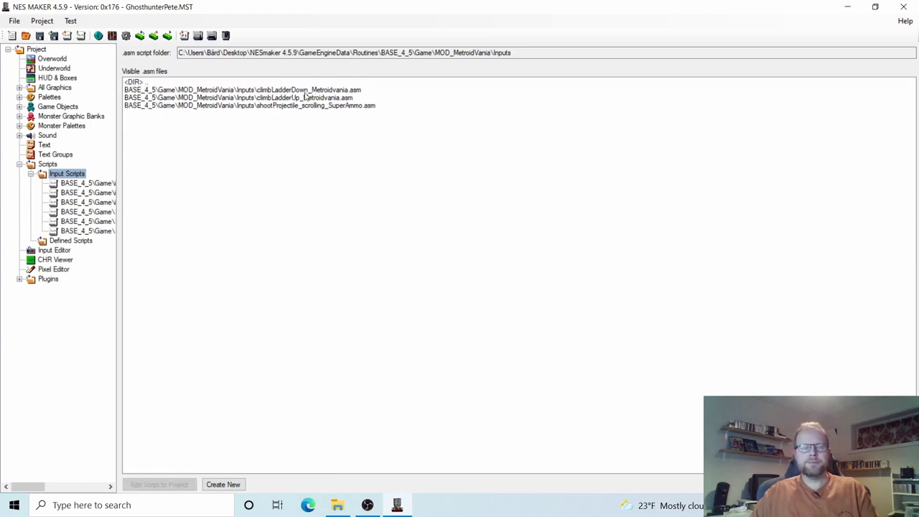
left_click(278, 92)
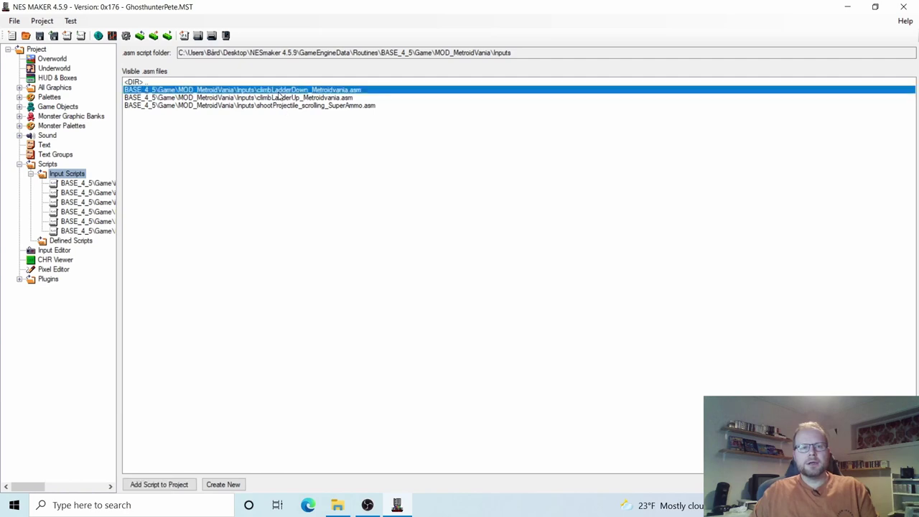
left_click(278, 97)
left_click(277, 90)
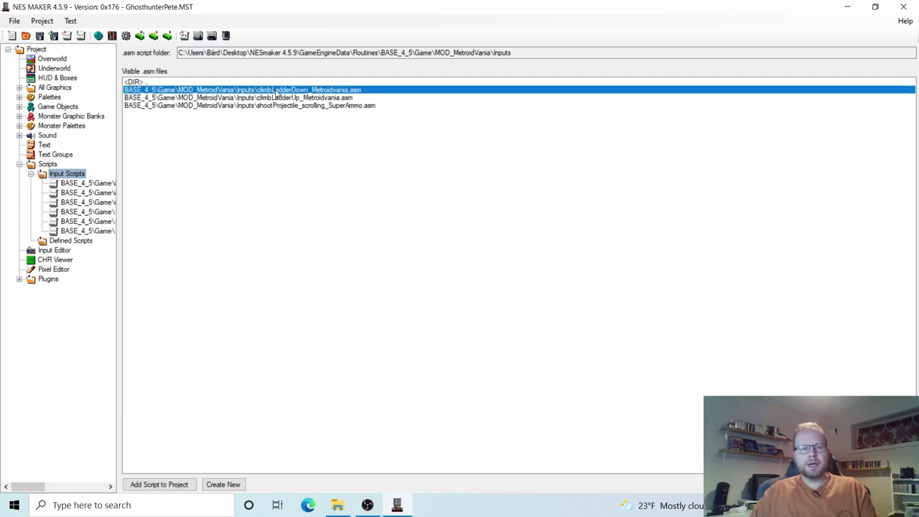
left_click(277, 97)
left_click(288, 90)
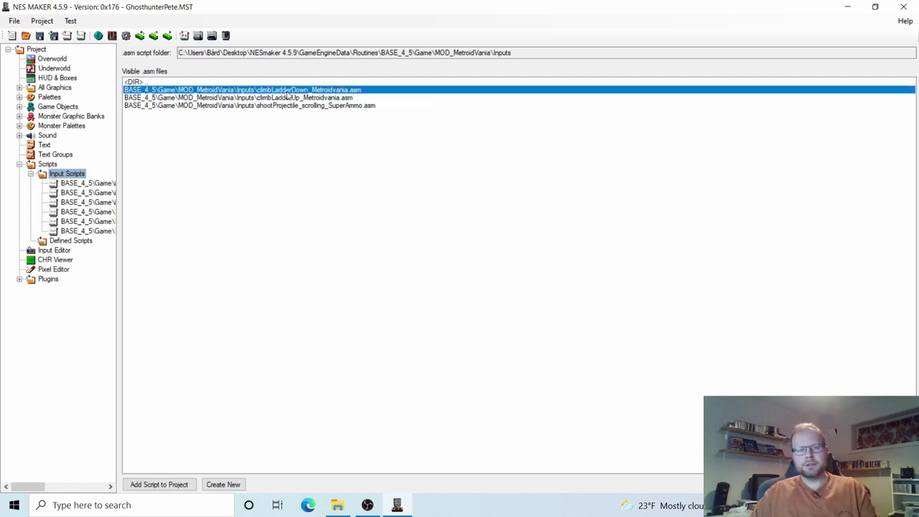
Add shootProjectile_scrolling_SuperAmmo.asm from the MetroidVania Inputs folder to the project's input scripts.
left_click(286, 108)
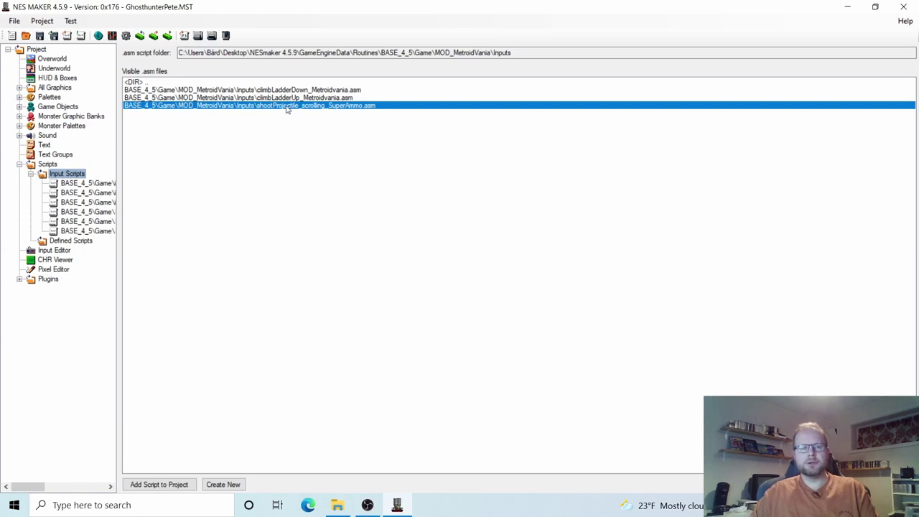
double_click(286, 107)
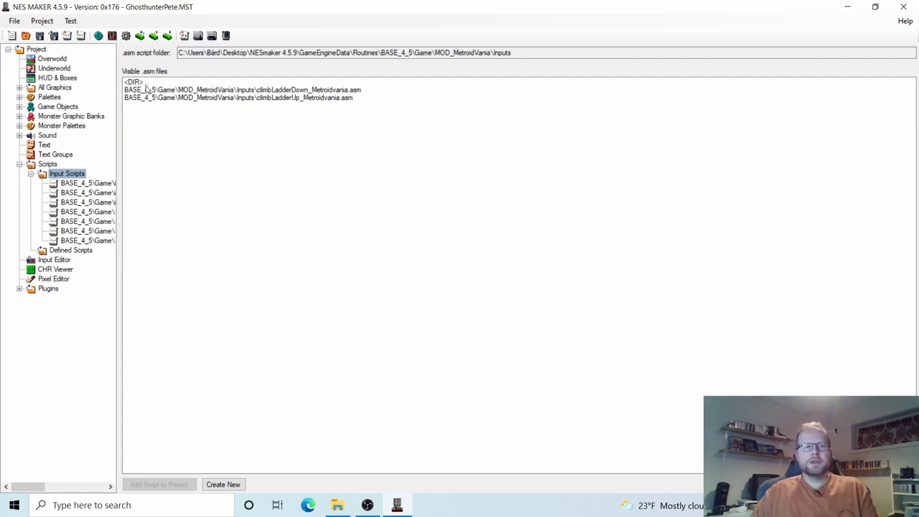
Go back up to the Game folder and open its MOD_PlatformerBase\Inputs script folder.
left_click(146, 84)
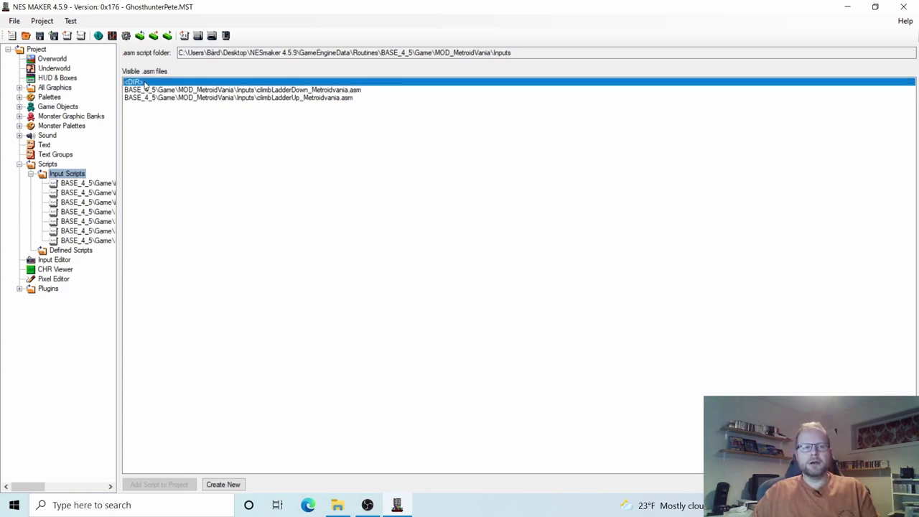
double_click(145, 84)
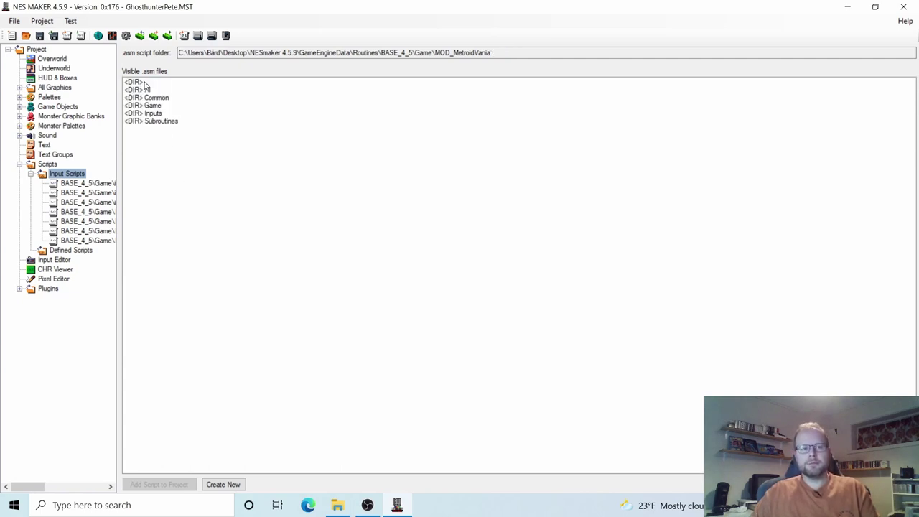
left_click(142, 82)
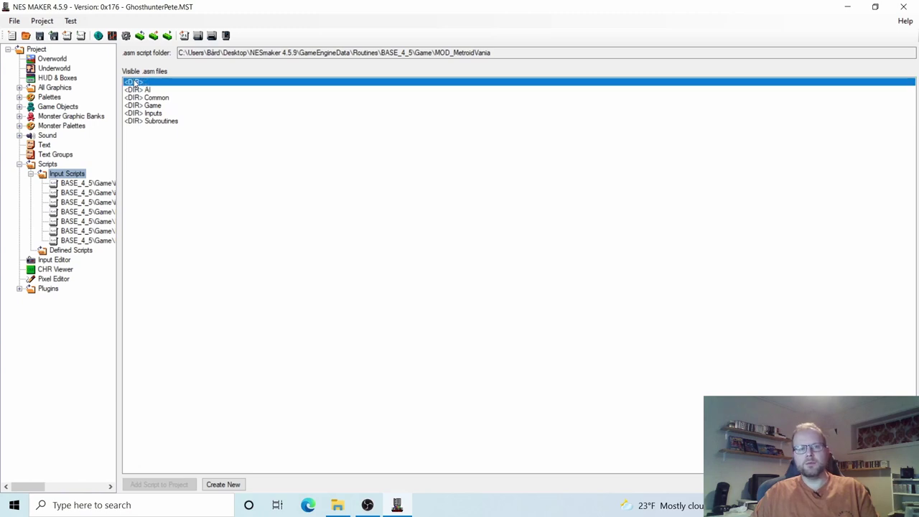
double_click(134, 84)
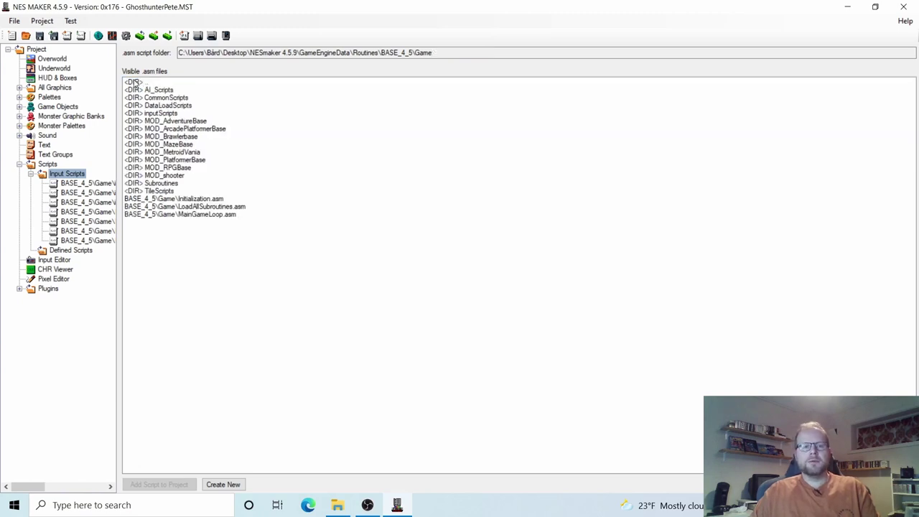
left_click(191, 161)
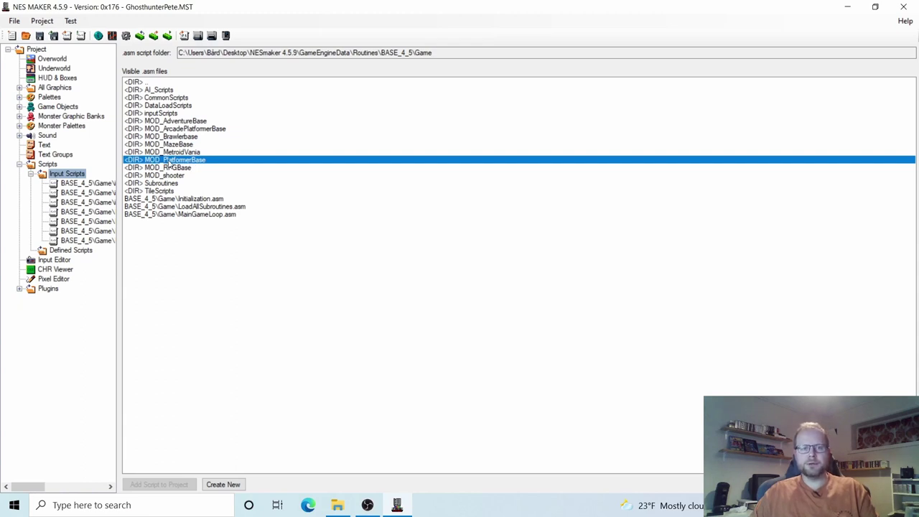
double_click(170, 161)
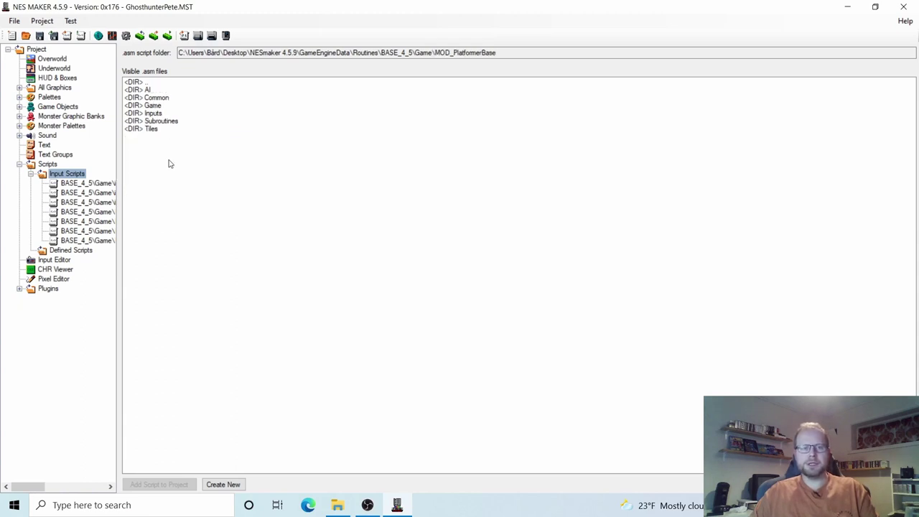
left_click(162, 114)
double_click(161, 114)
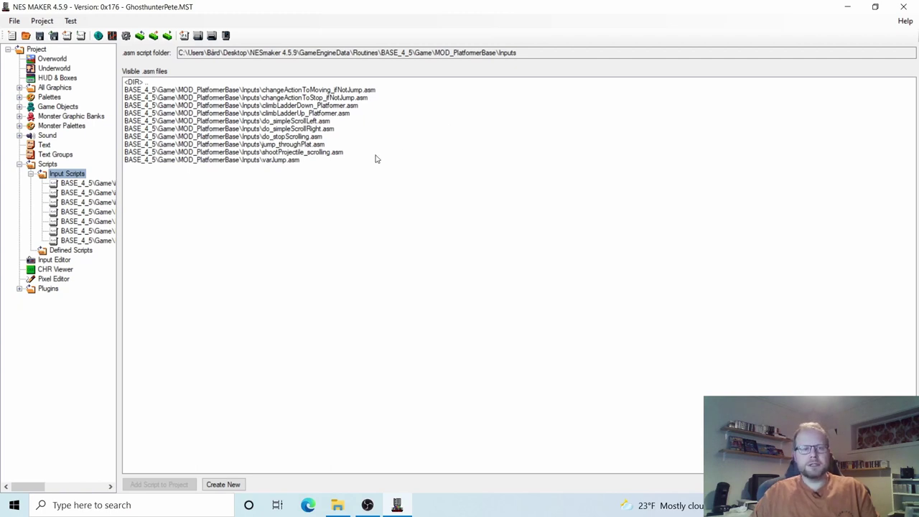
Add jump_throughPlat.asm and varJump.asm from the PlatformerBase Inputs folder to the project's input scripts.
left_click(304, 145)
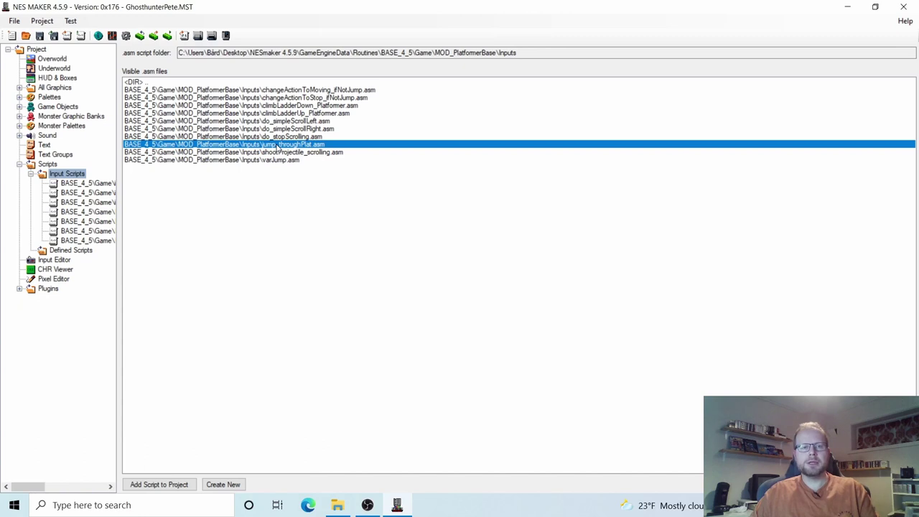
double_click(277, 146)
left_click(282, 154)
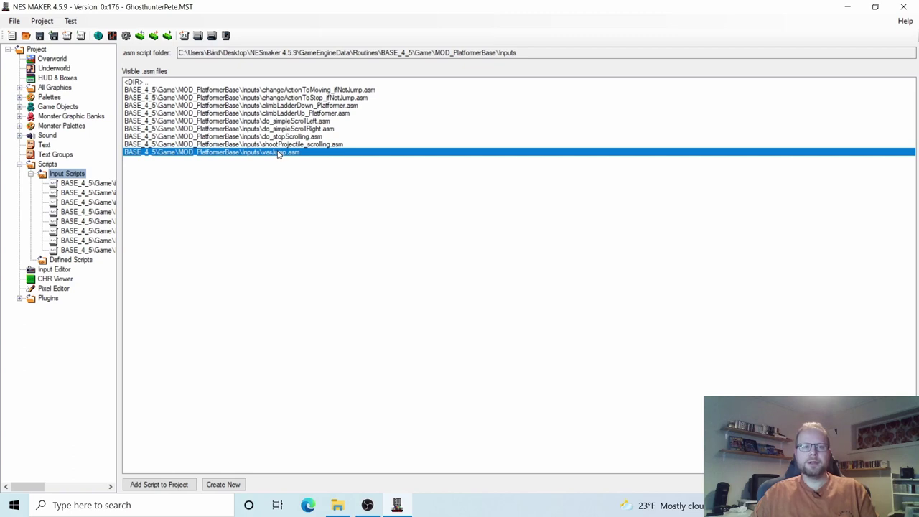
double_click(279, 153)
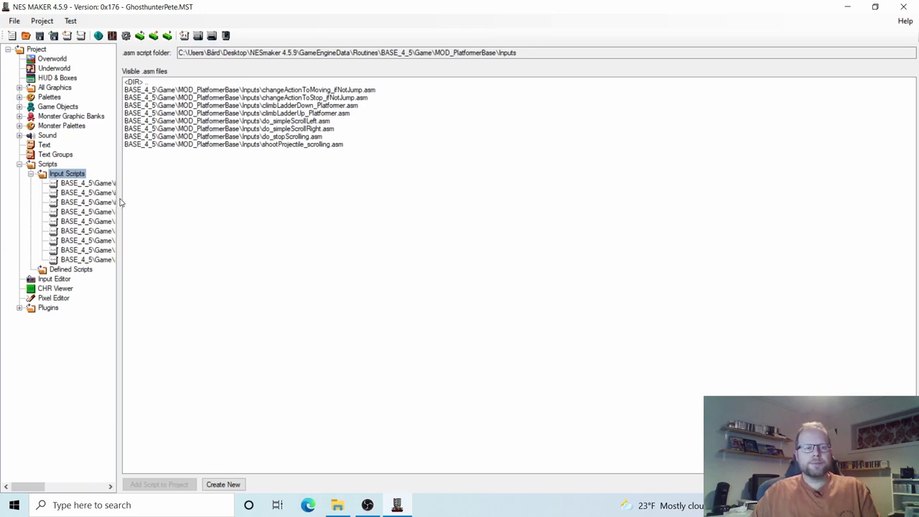
Open the Input Editor and set the game state to Main Game with Player as the target.
left_click_drag(118, 191, 276, 187)
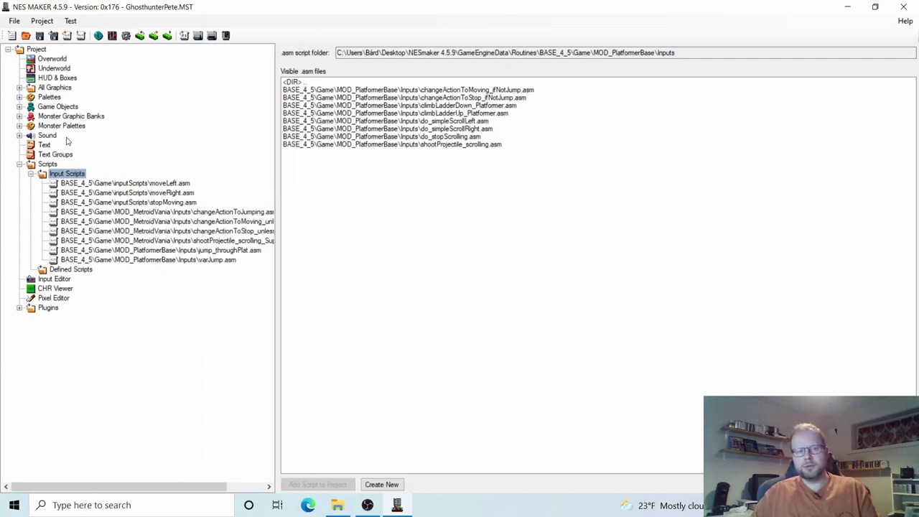
left_click(50, 280)
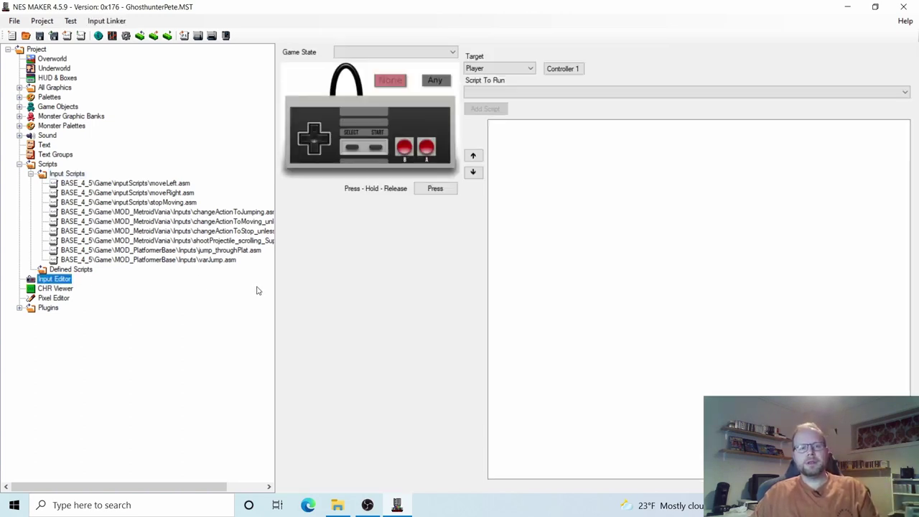
left_click_drag(275, 287, 157, 272)
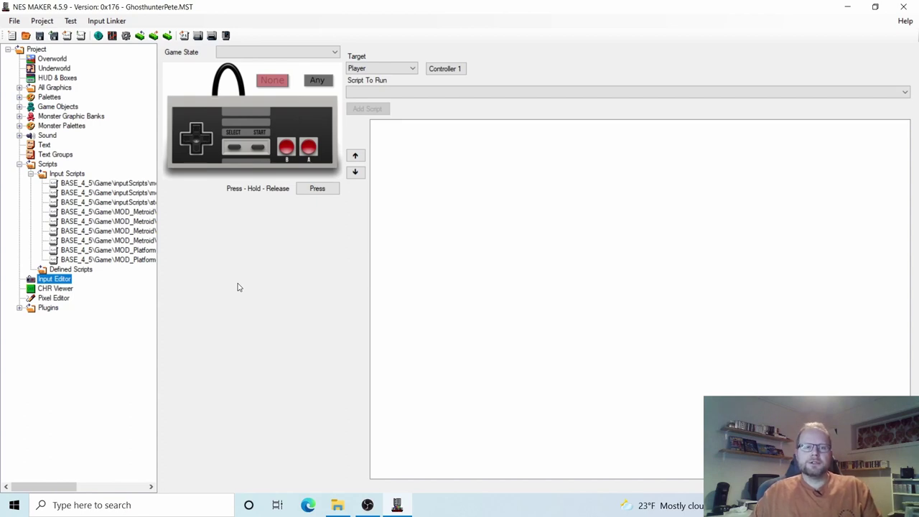
left_click_drag(151, 312, 123, 312)
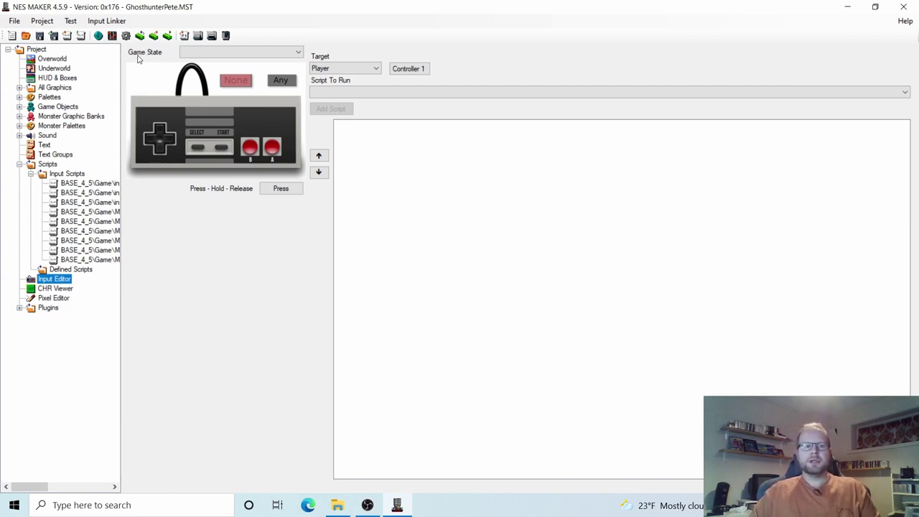
left_click(297, 54)
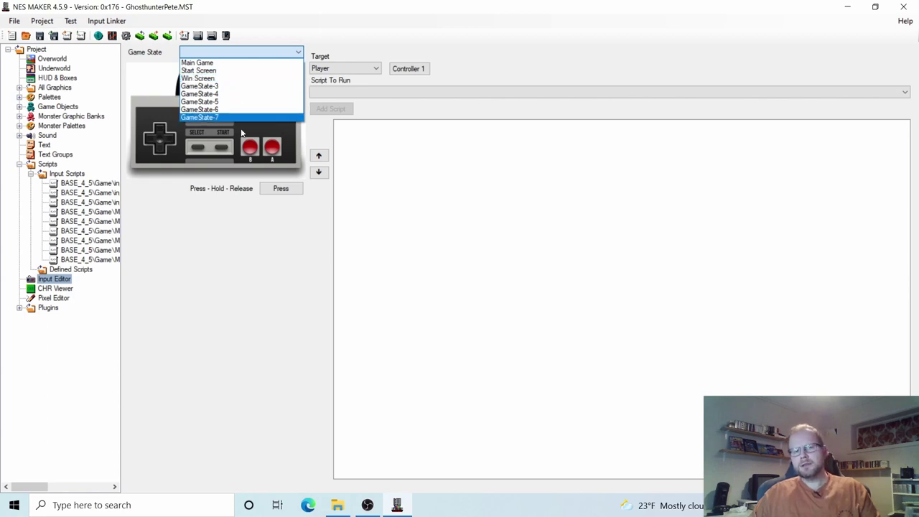
left_click(212, 63)
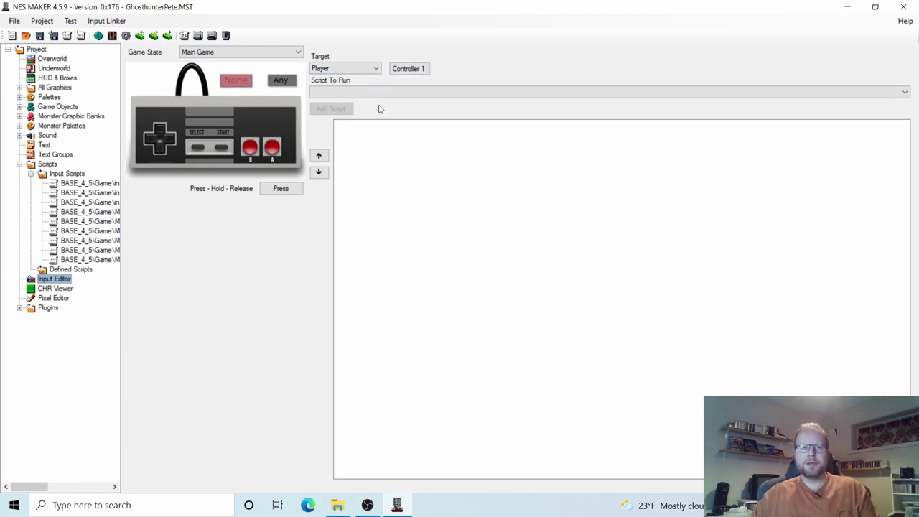
left_click(376, 69)
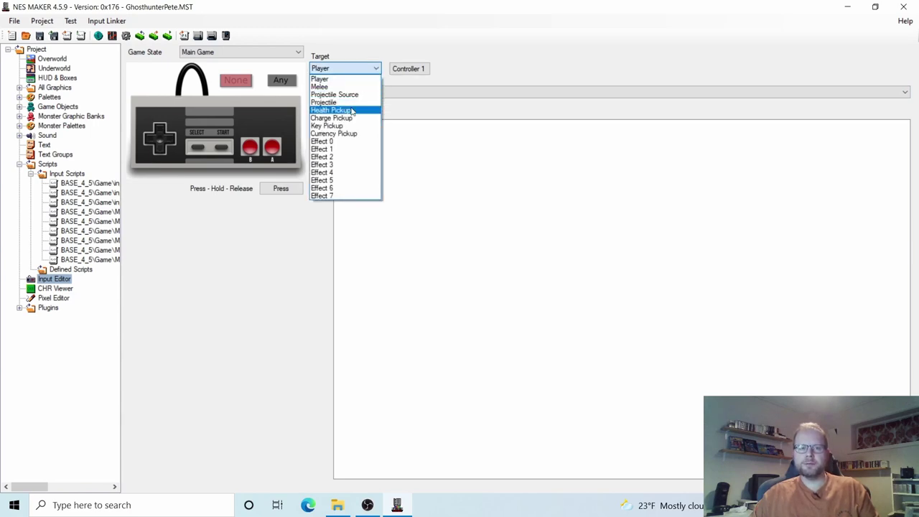
left_click(341, 71)
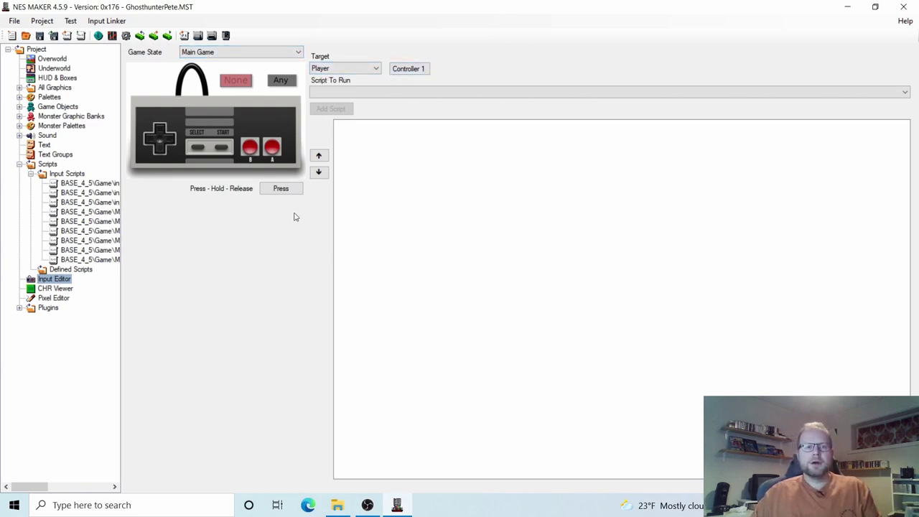
left_click(150, 136)
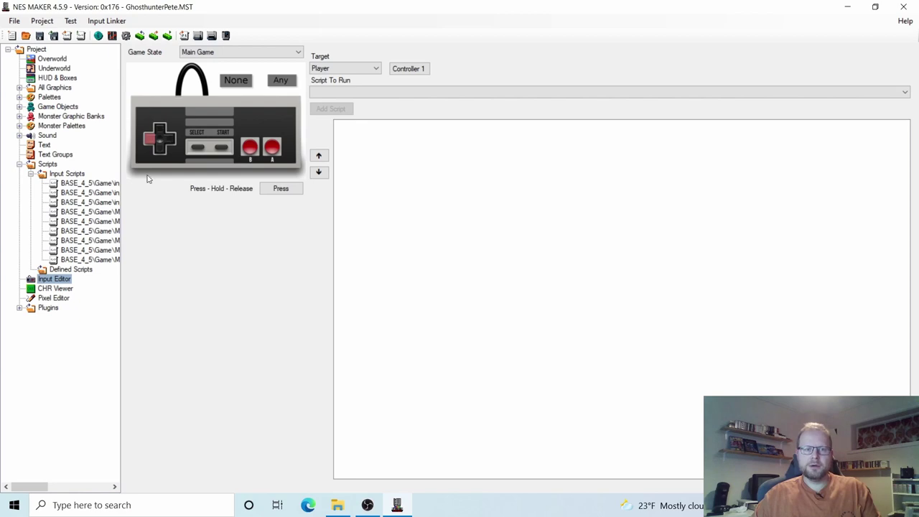
left_click(150, 138)
left_click(253, 150)
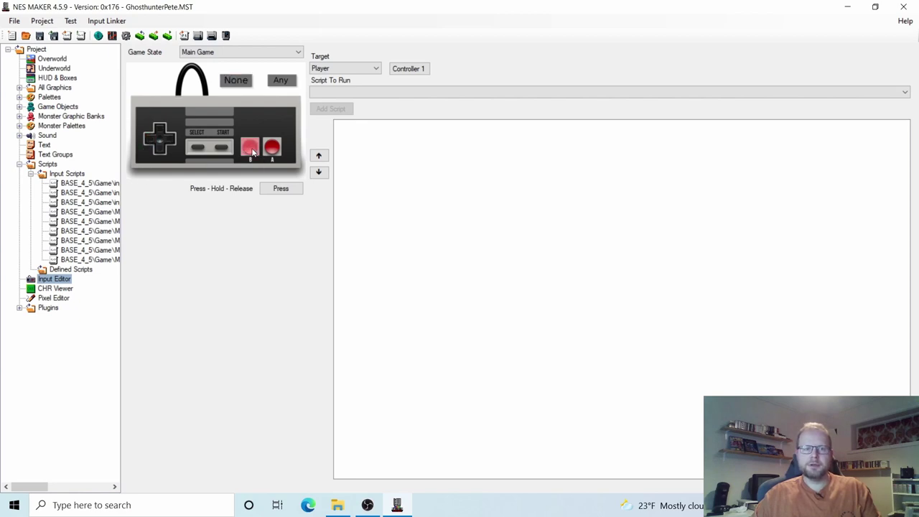
left_click(251, 149)
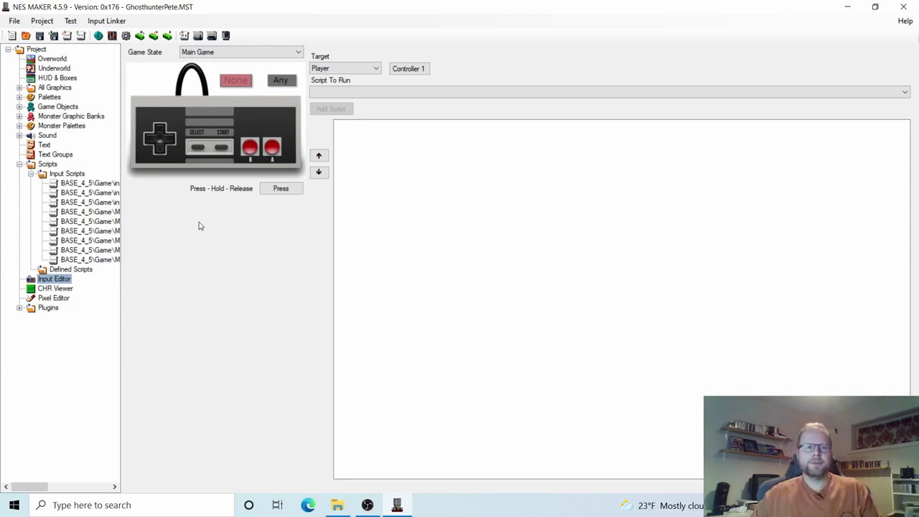
Assign moveLeft.asm to the Press event of the D-pad's left direction for the Player in Main Game.
left_click(149, 139)
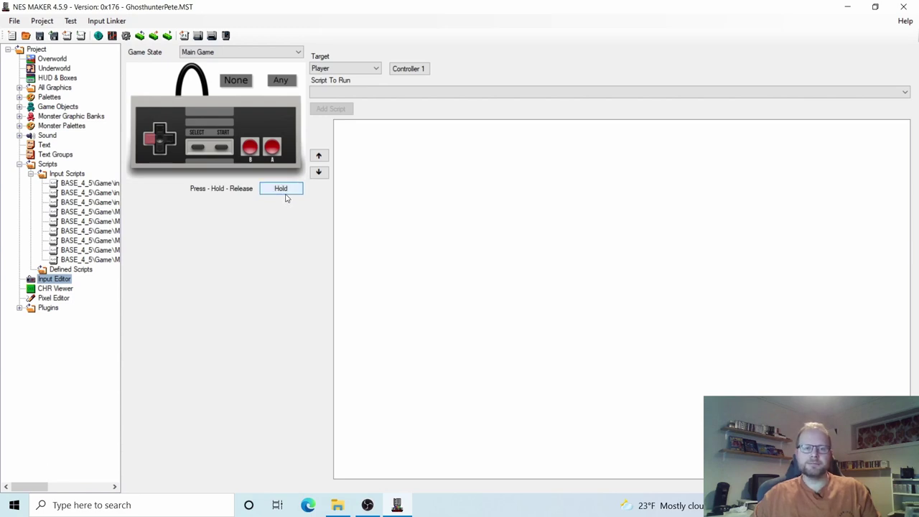
left_click(284, 195)
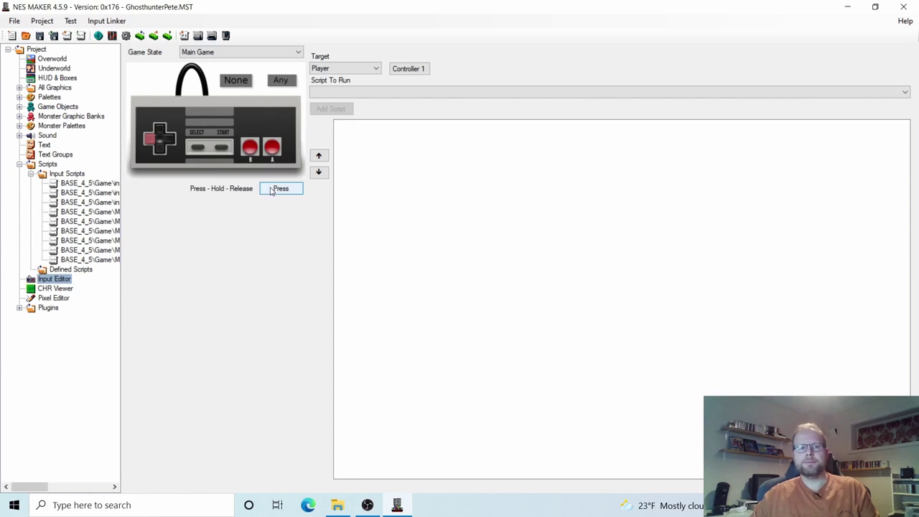
left_click(240, 52)
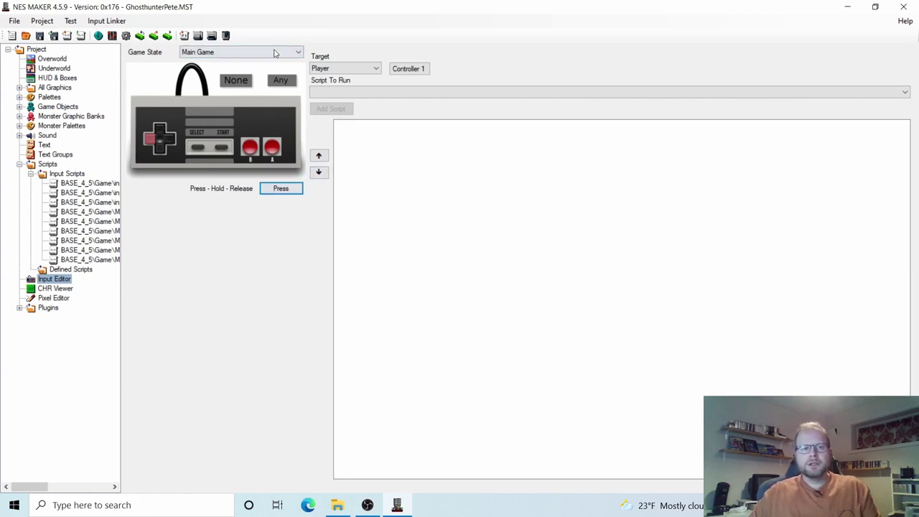
left_click(392, 94)
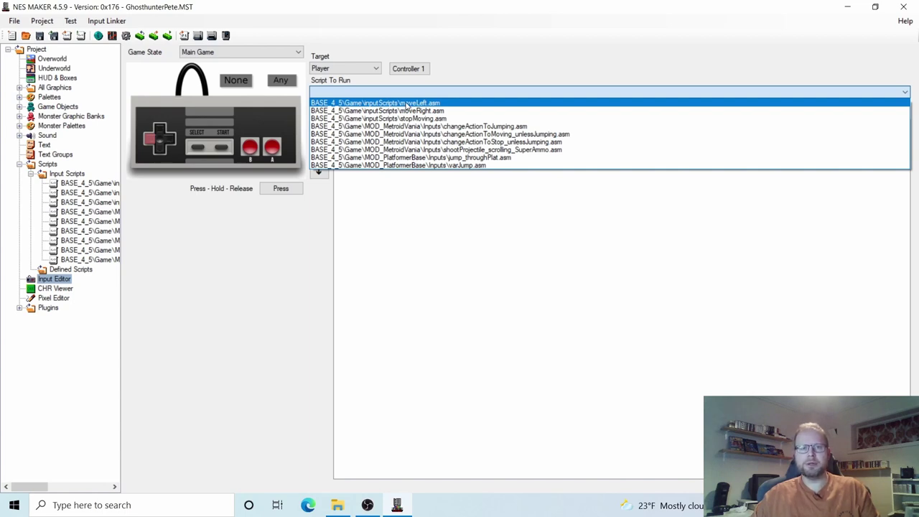
left_click(406, 104)
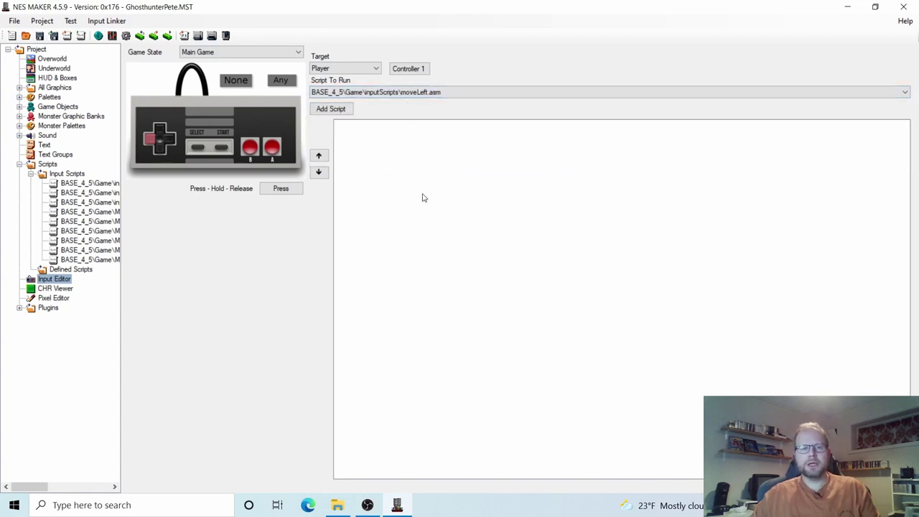
left_click(333, 111)
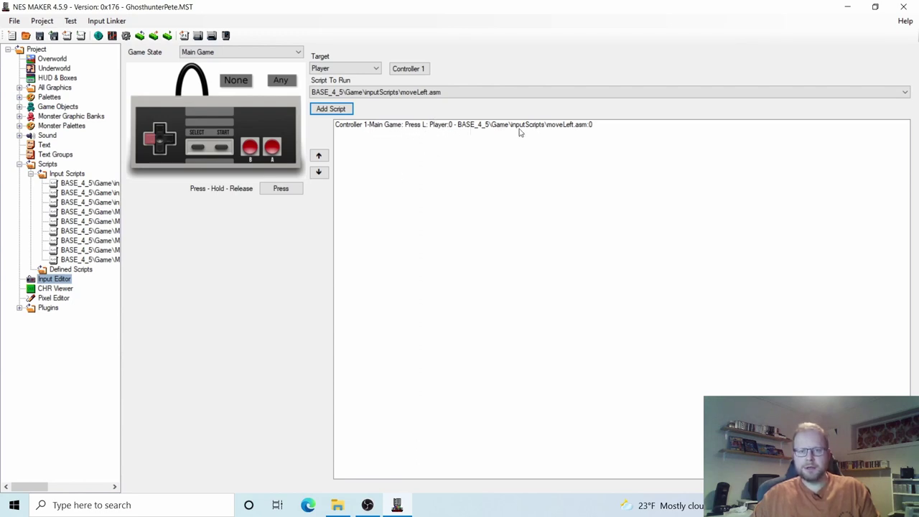
left_click(586, 125)
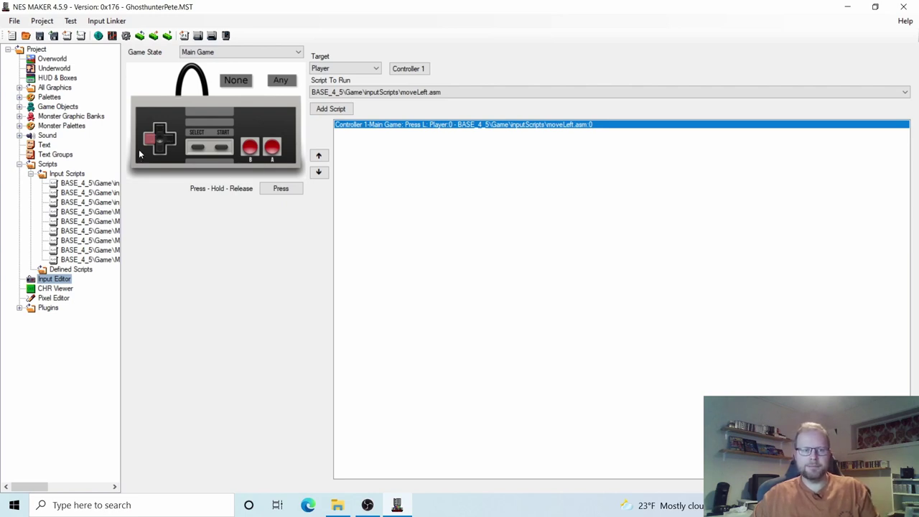
Assign stopMoving.asm to the Release event of the D-pad's left direction.
left_click(286, 191)
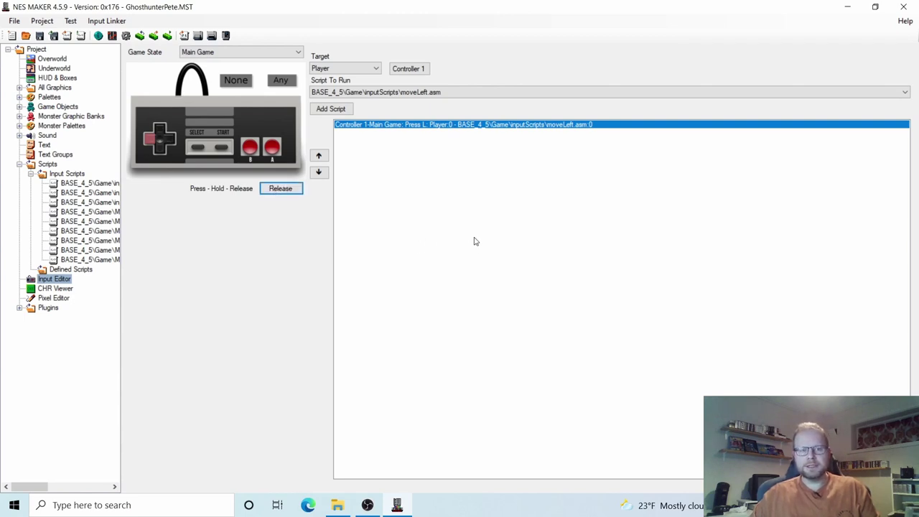
left_click(476, 96)
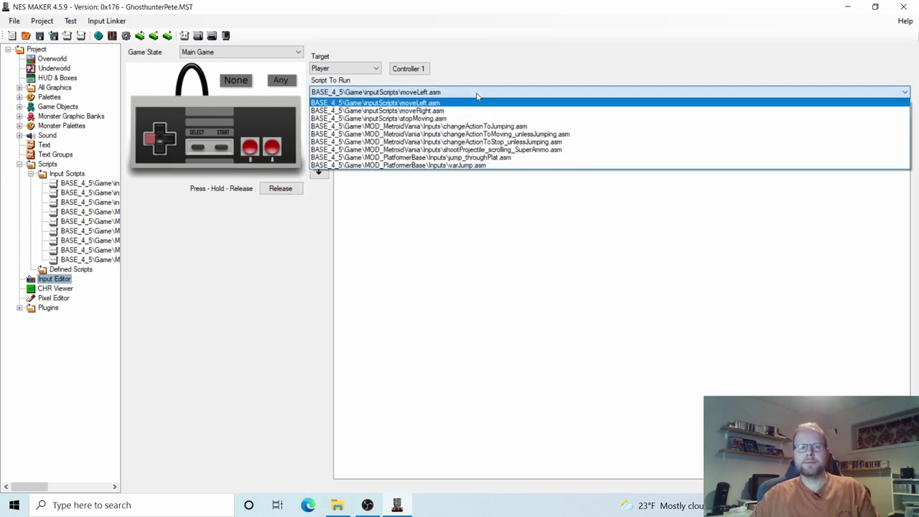
left_click(446, 118)
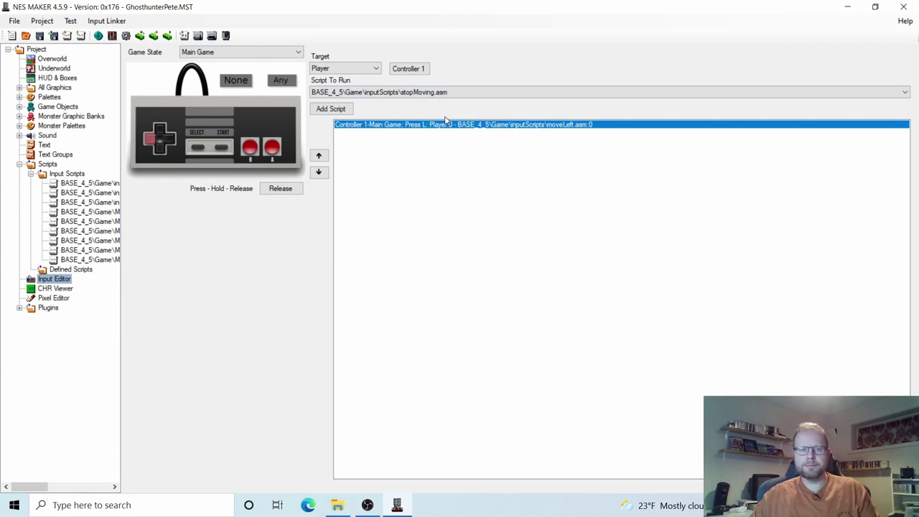
left_click(321, 109)
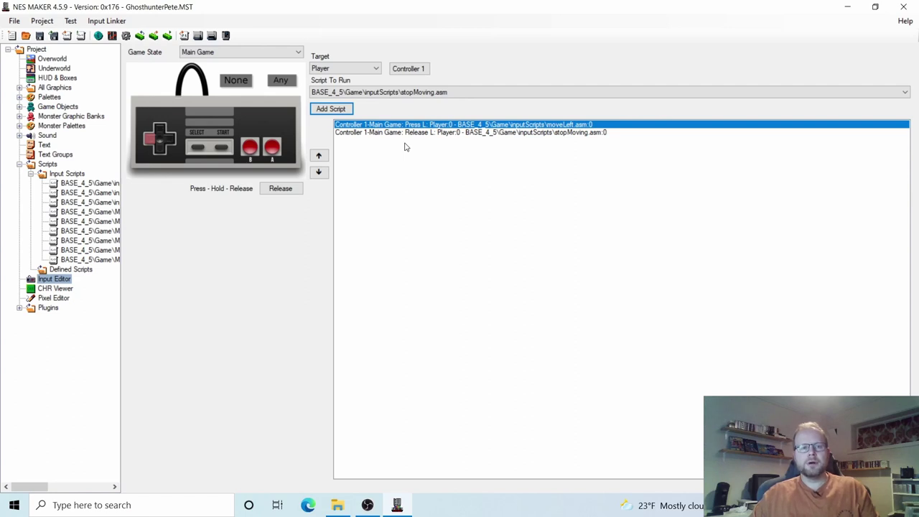
Assign moveRight.asm to the Press event of the D-pad's right direction for the Player in Main Game.
left_click(147, 142)
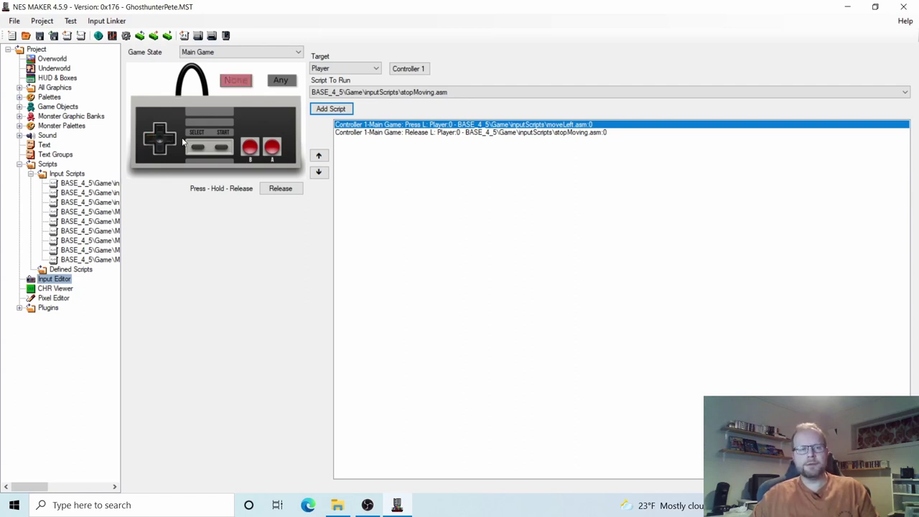
left_click(173, 138)
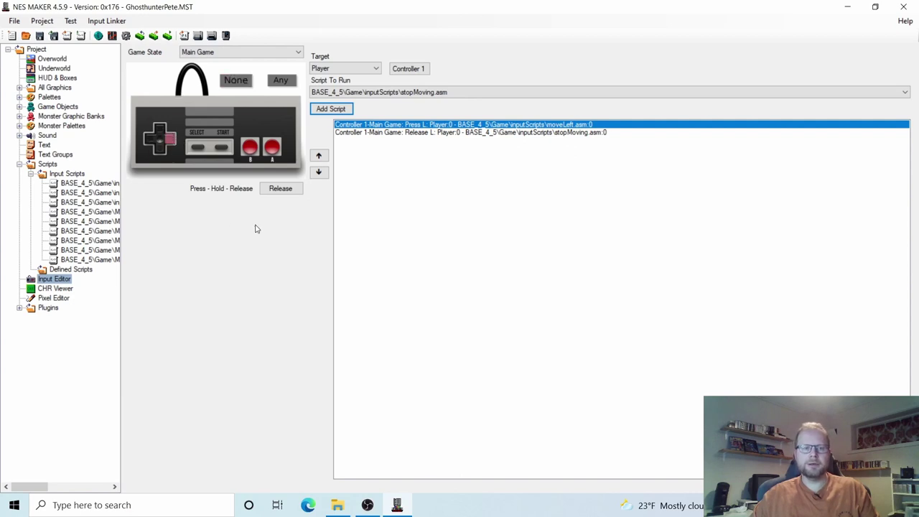
left_click(281, 191)
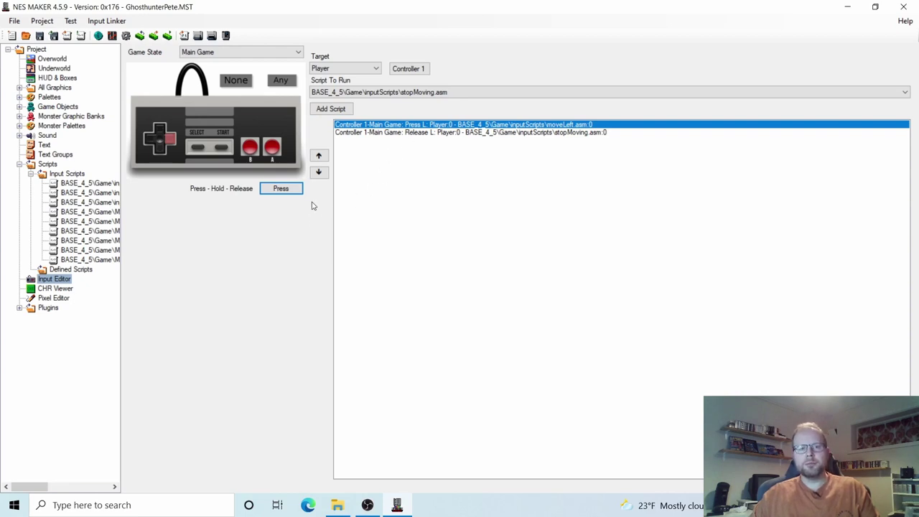
left_click(434, 92)
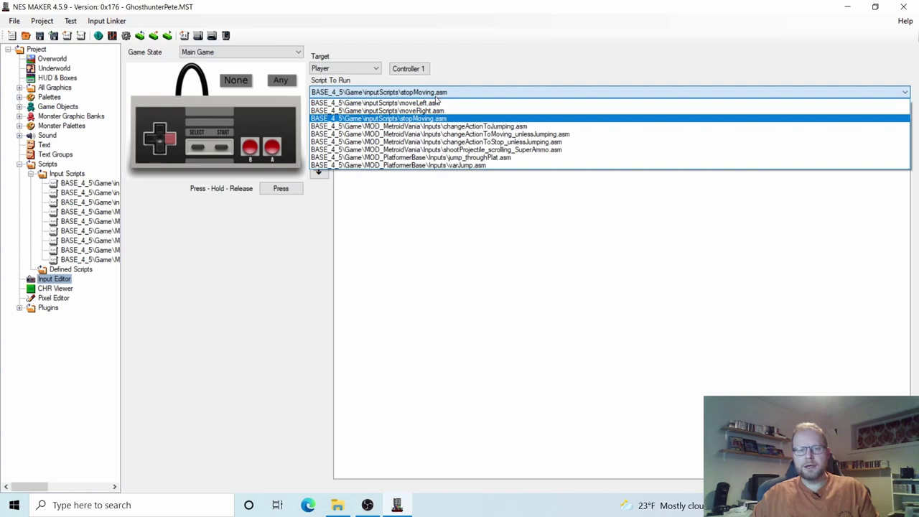
left_click(435, 112)
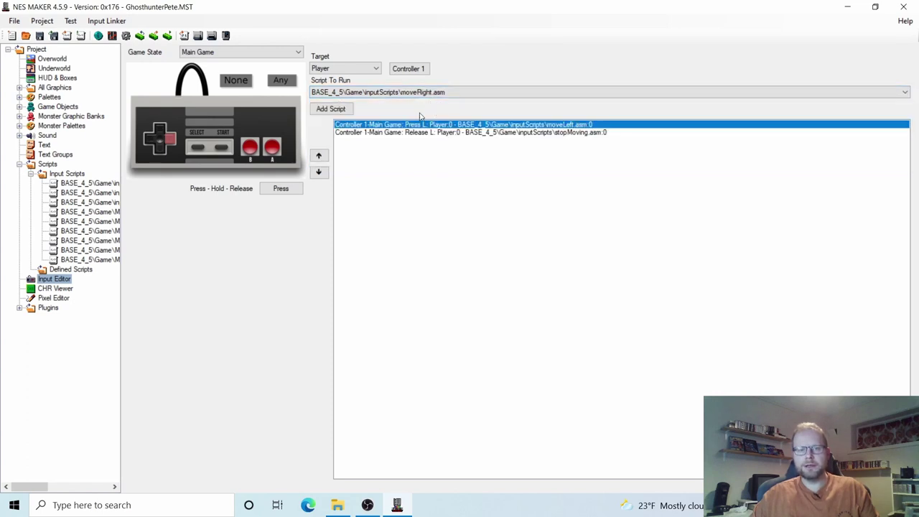
left_click(342, 109)
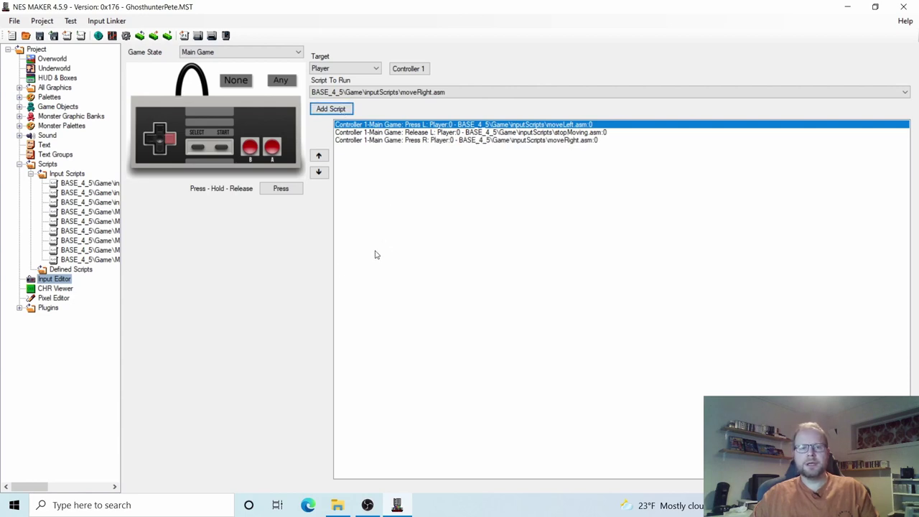
Assign stopMoving.asm to the Release event of the D-pad's right direction.
left_click(285, 191)
left_click(291, 191)
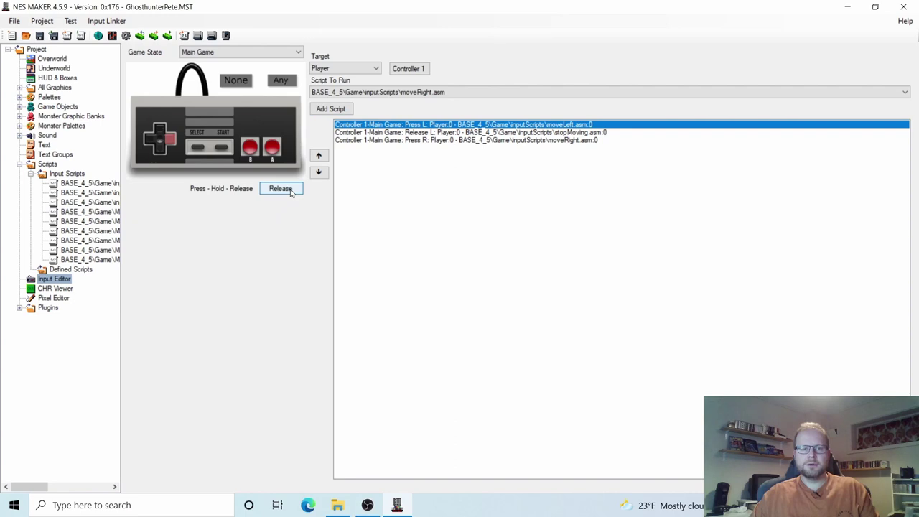
left_click(429, 94)
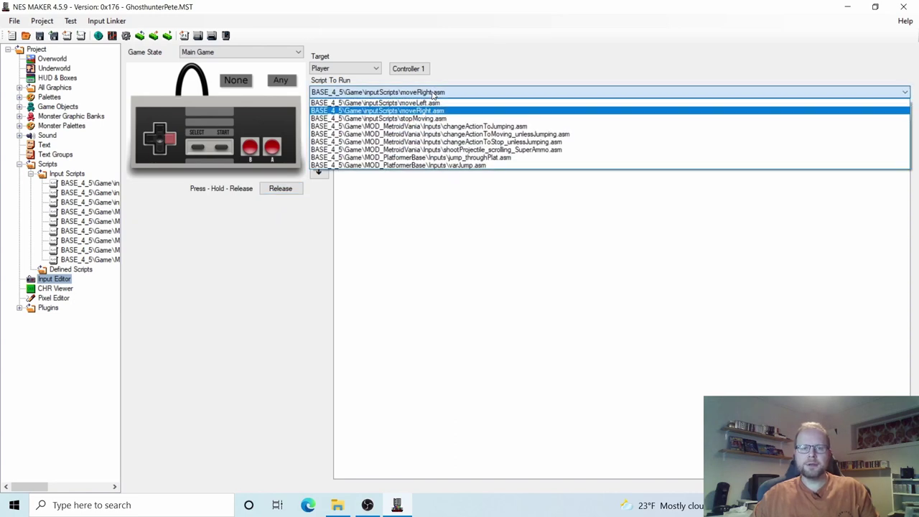
left_click(434, 119)
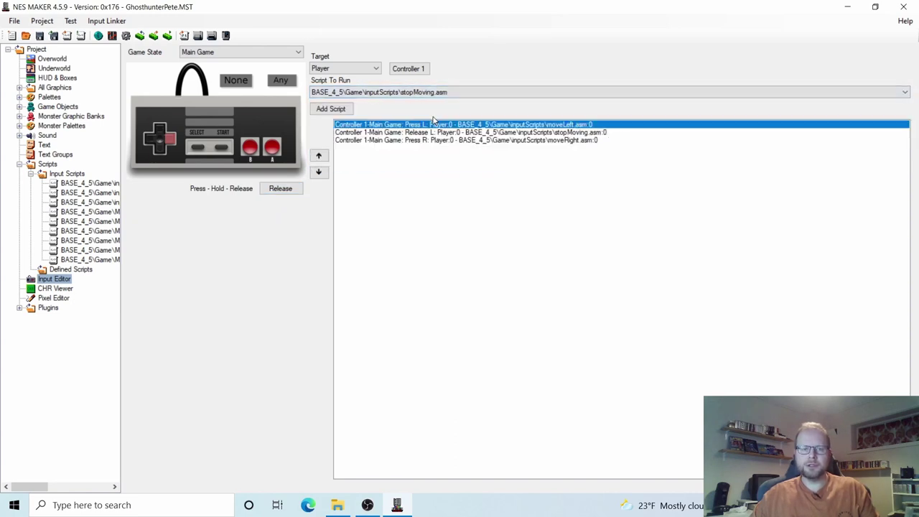
left_click(333, 109)
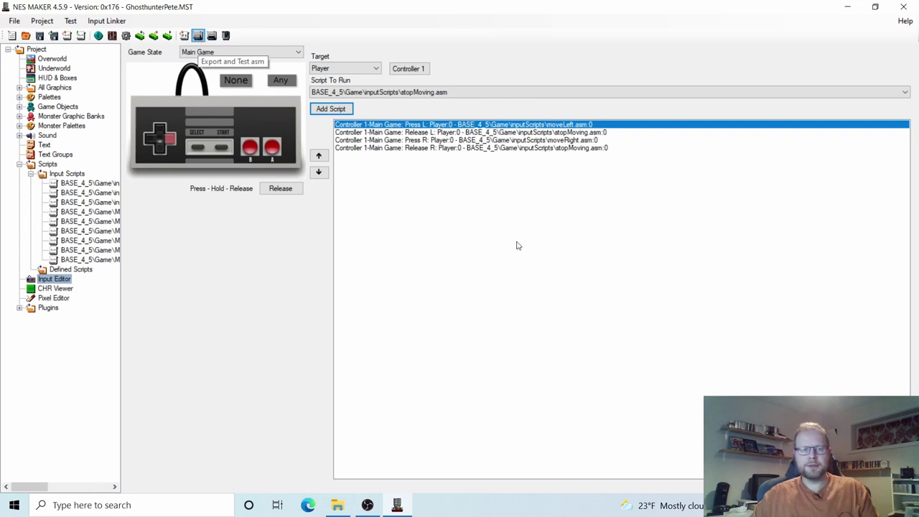
Export and test the game, review the compiler output, and dismiss the message about the compiled game.
left_click(197, 36)
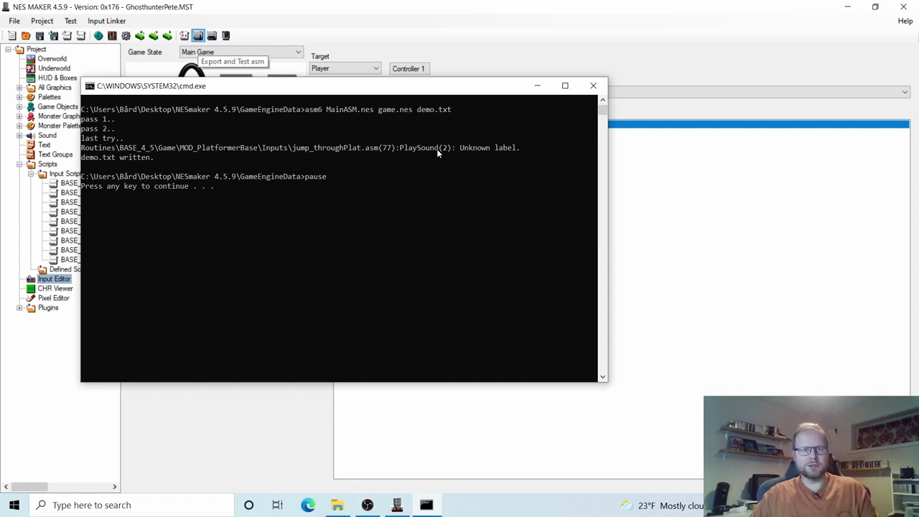
left_click(409, 169)
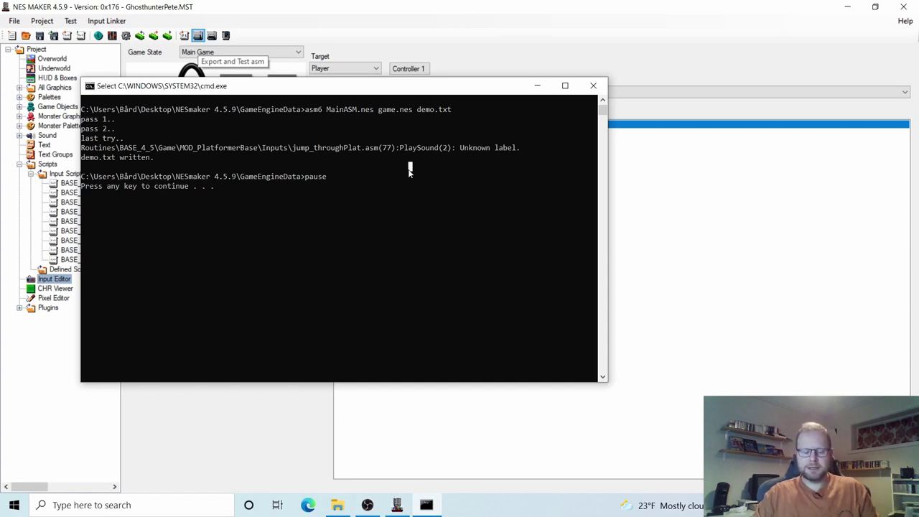
key("Escape")
key("Return")
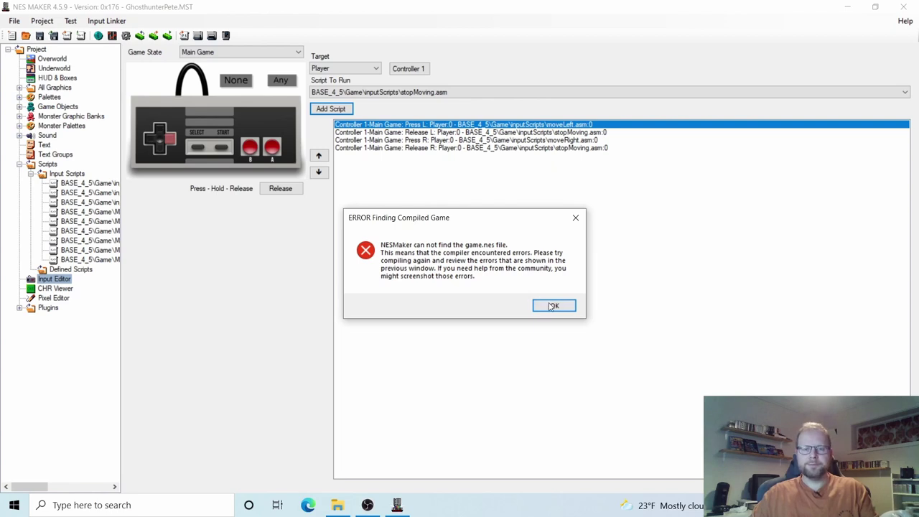
left_click_drag(458, 220, 460, 210)
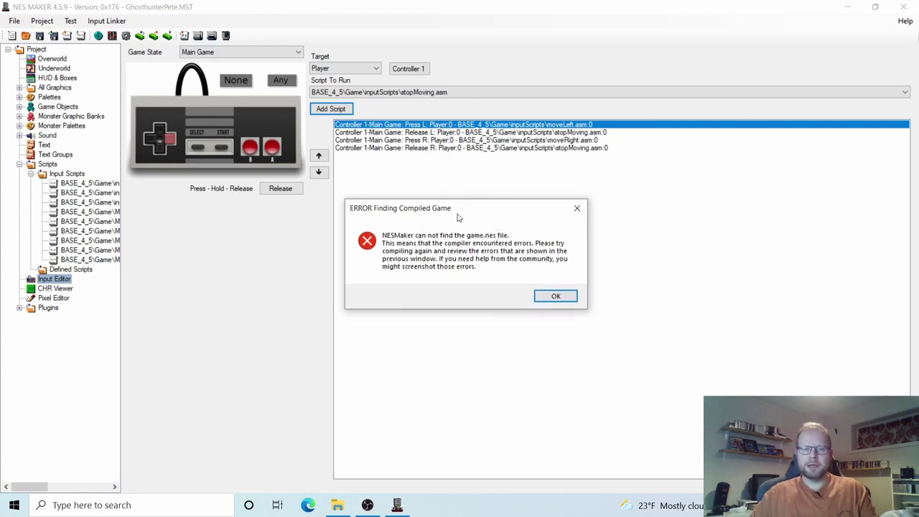
left_click(555, 296)
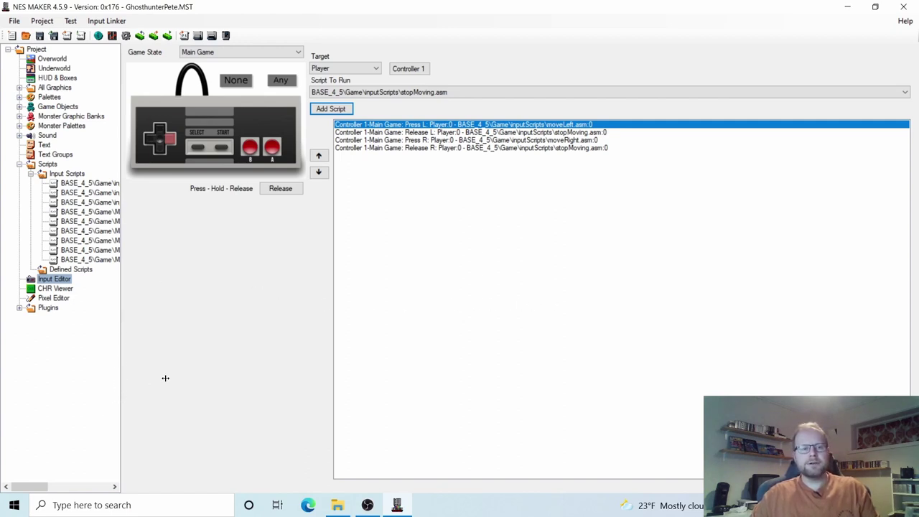
Open the jump_throughPlat.asm input script and locate the PlaySound #sfx_thump line under +doJump.
left_click_drag(246, 376, 339, 375)
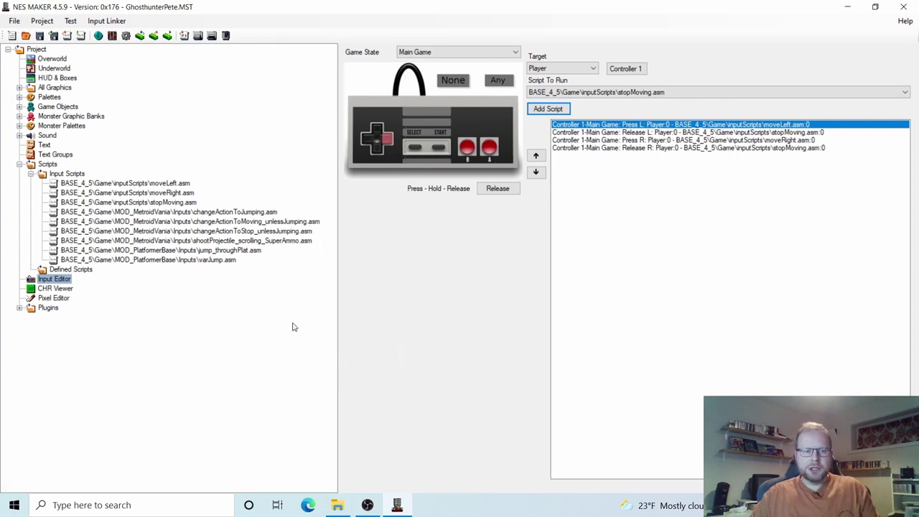
left_click(198, 251)
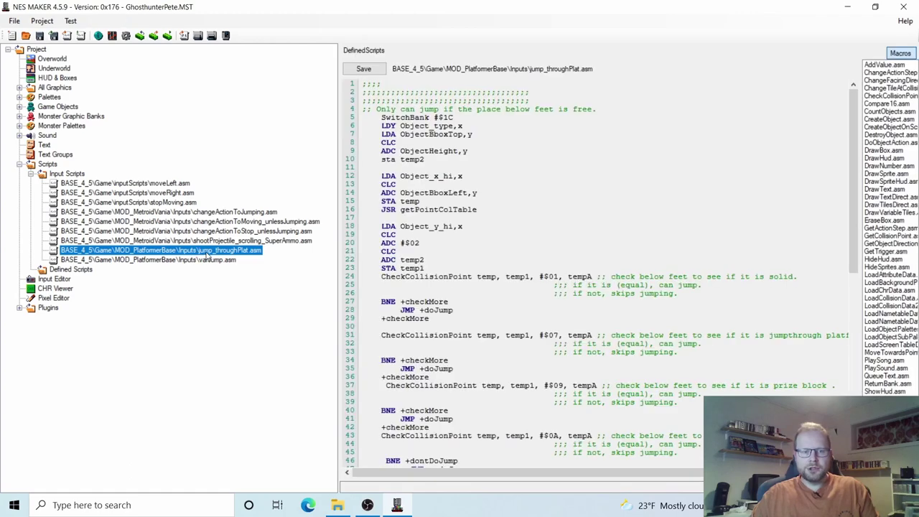
left_click_drag(266, 239, 132, 234)
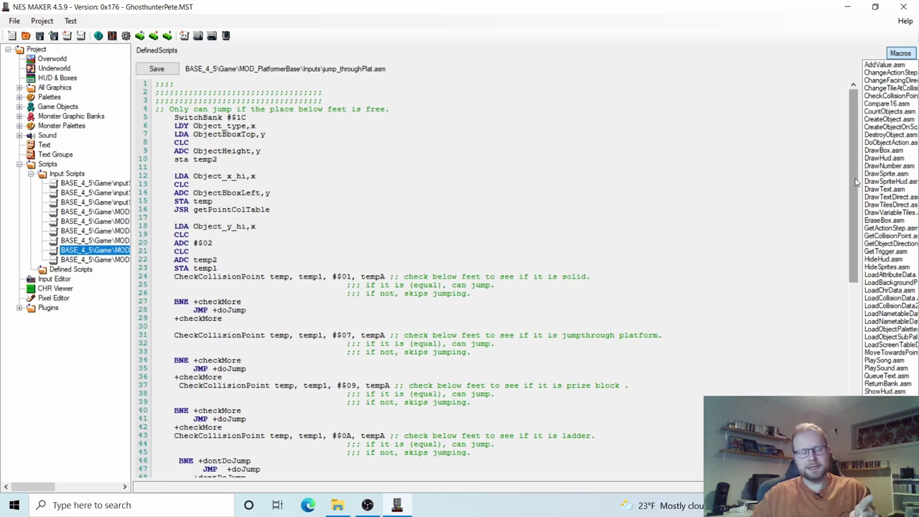
left_click_drag(856, 183, 850, 359)
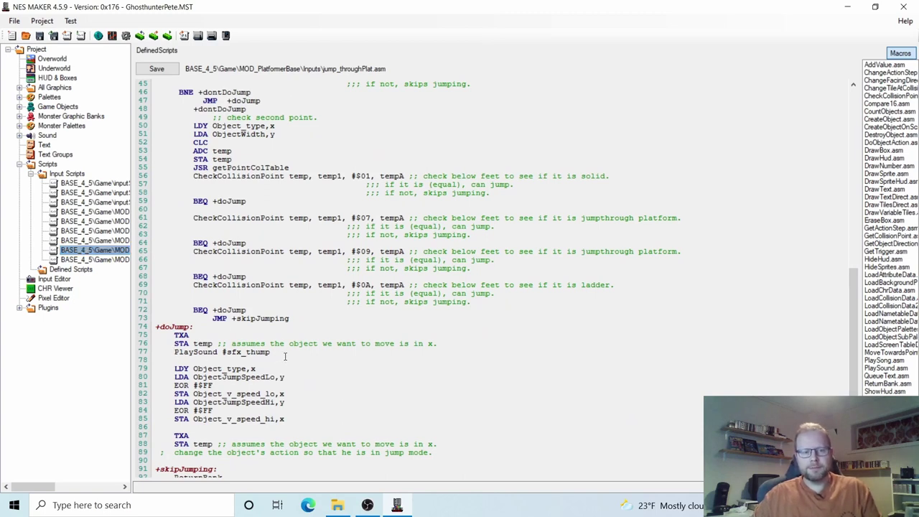
left_click_drag(283, 355, 173, 352)
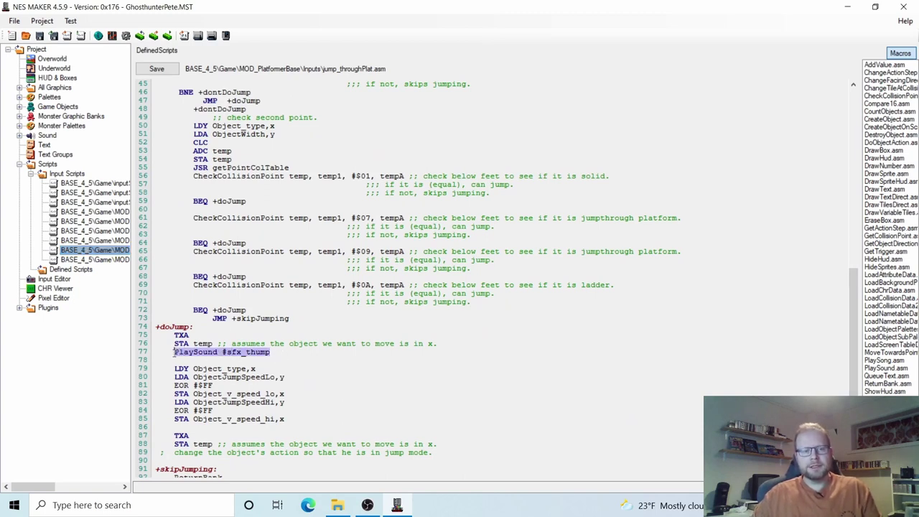
left_click(279, 353)
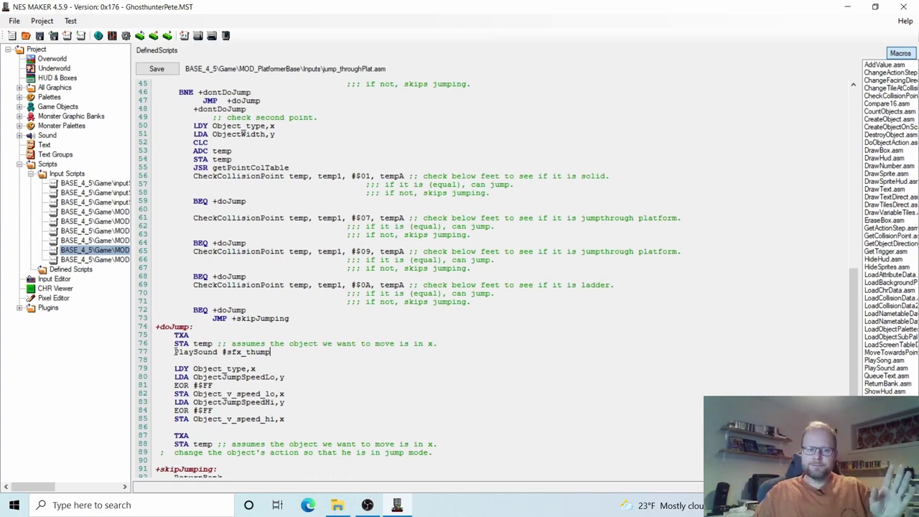
Examine how semicolons mark comments in the lines around the +doJump label of jump_throughPlat.asm.
left_click(220, 343)
key("shift+Right")
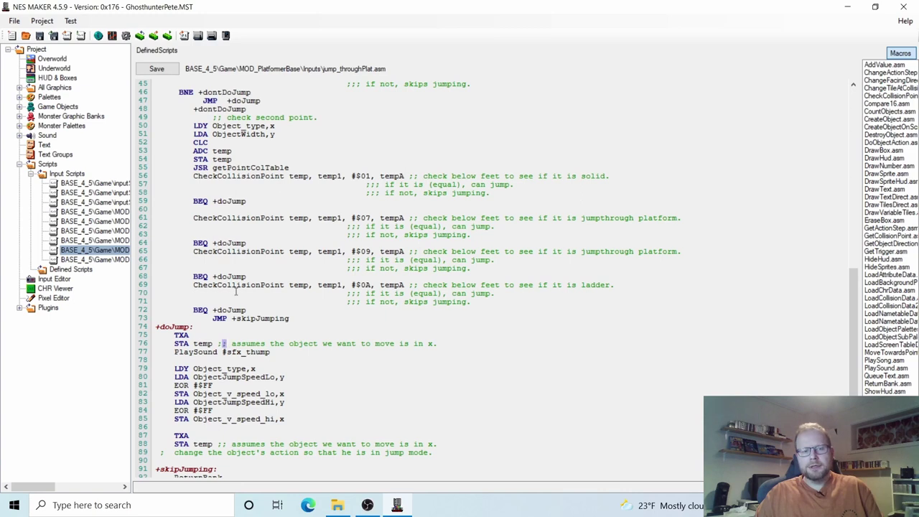
left_click_drag(224, 341, 469, 340)
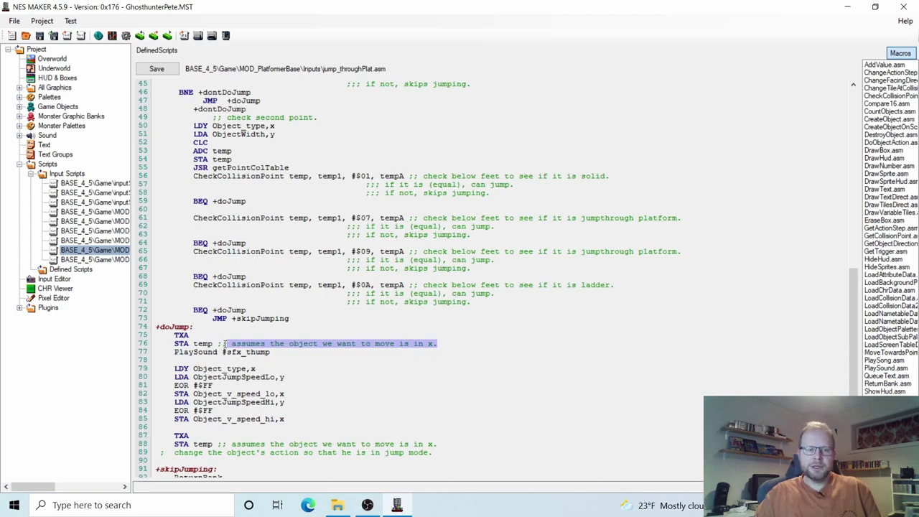
left_click_drag(217, 343, 441, 340)
triple_click(462, 340)
left_click(459, 347)
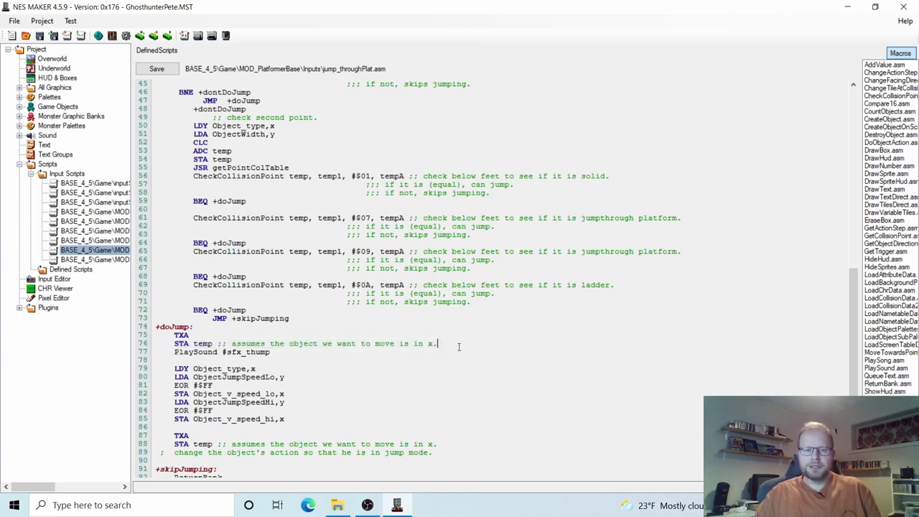
left_click_drag(221, 342, 430, 343)
left_click(453, 342)
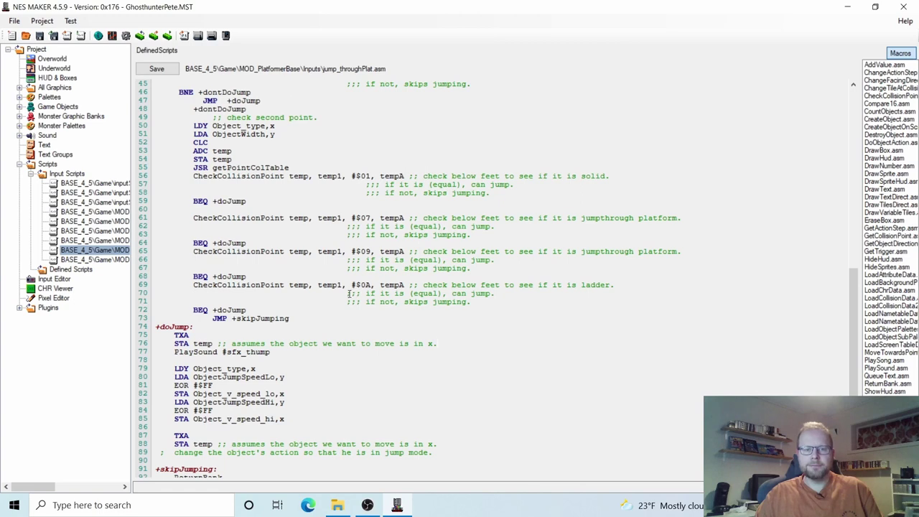
left_click_drag(349, 293, 471, 302)
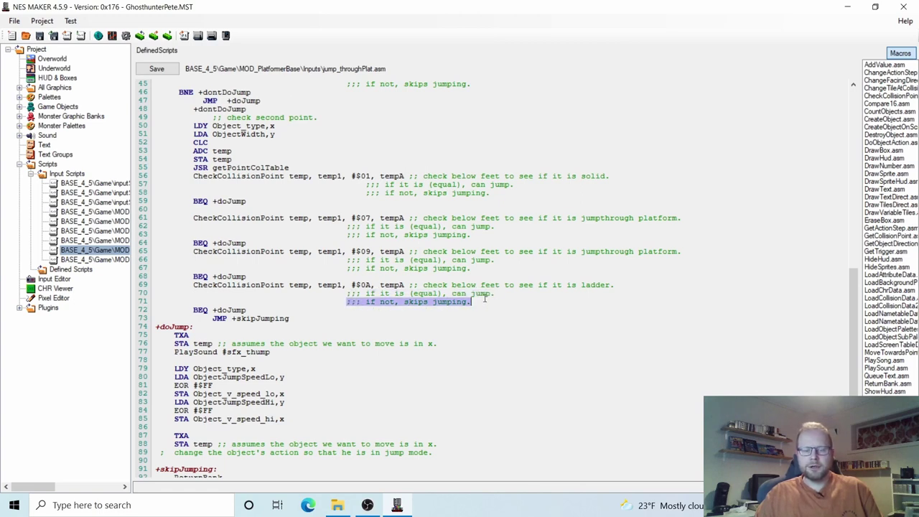
left_click(437, 346)
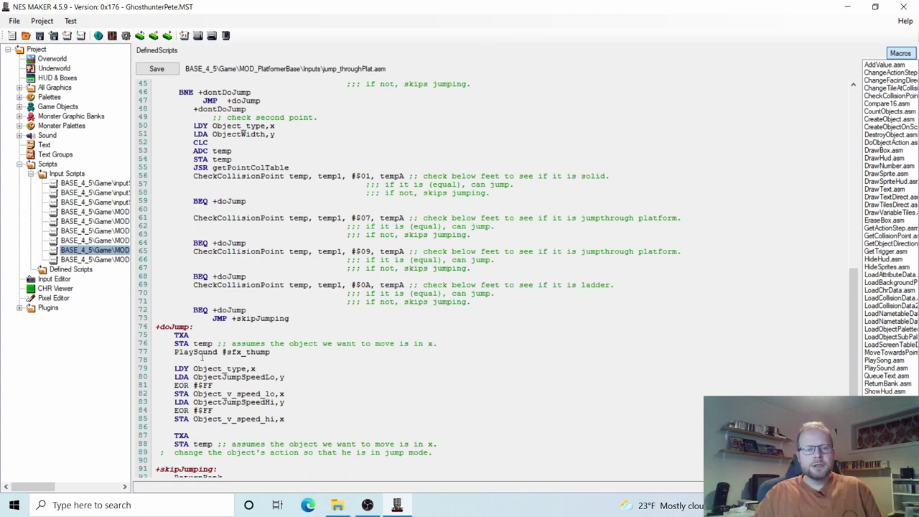
Comment out the PlaySound #sfx_thump line on line 77 with a semicolon and save the script.
left_click(175, 351)
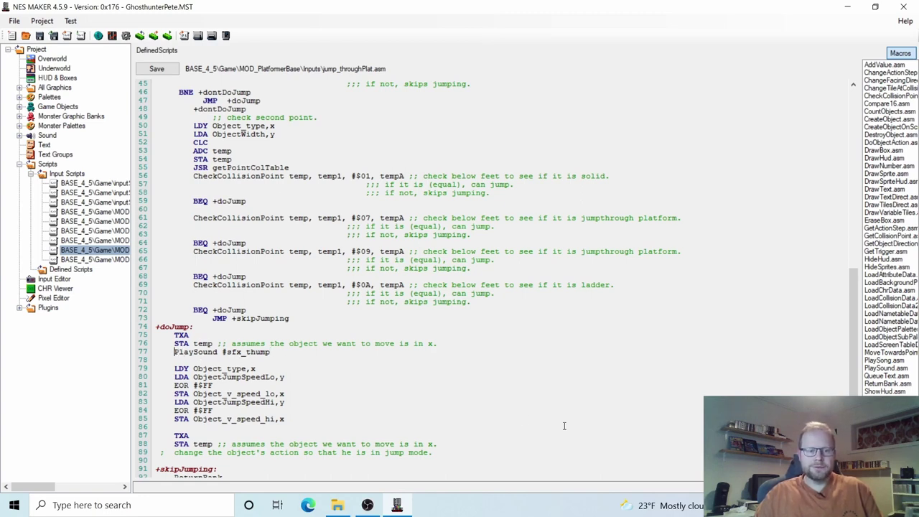
type(";")
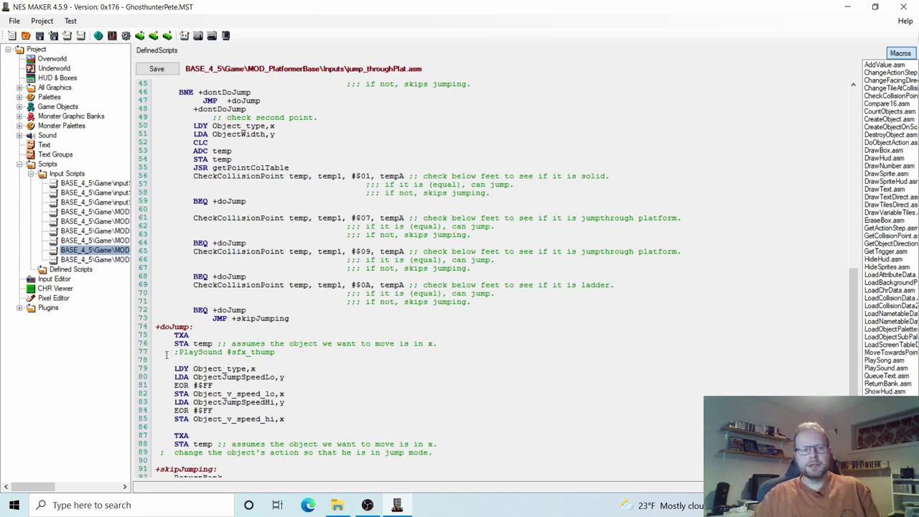
left_click(160, 71)
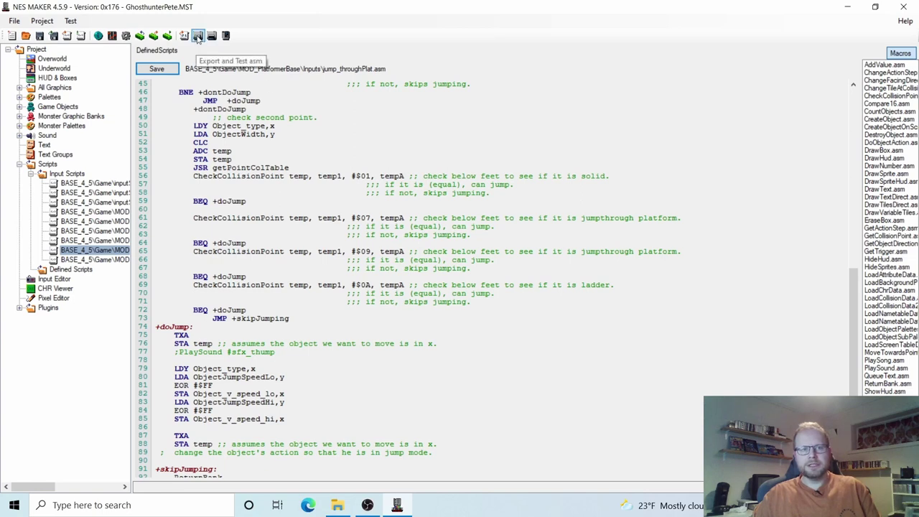
Export and run the game in the Mesen emulator, and open Player 1's Standard Controller key bindings.
left_click(198, 36)
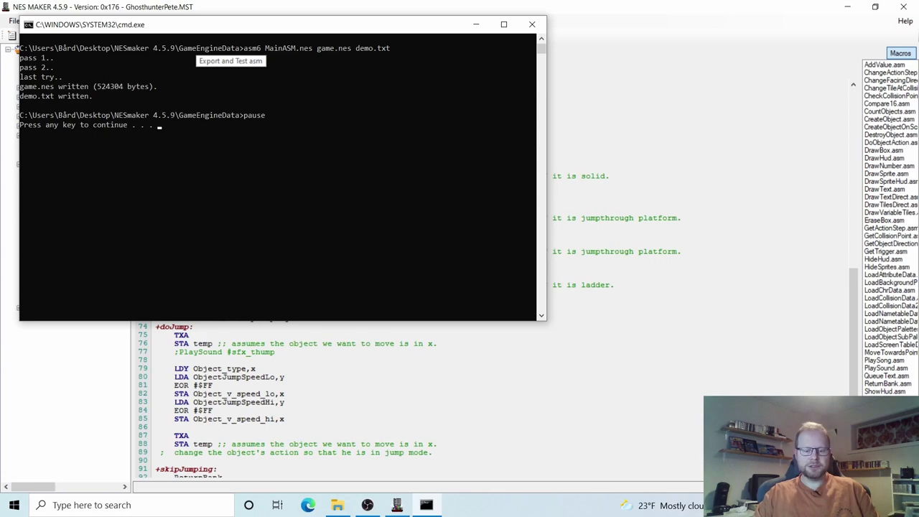
key("Return")
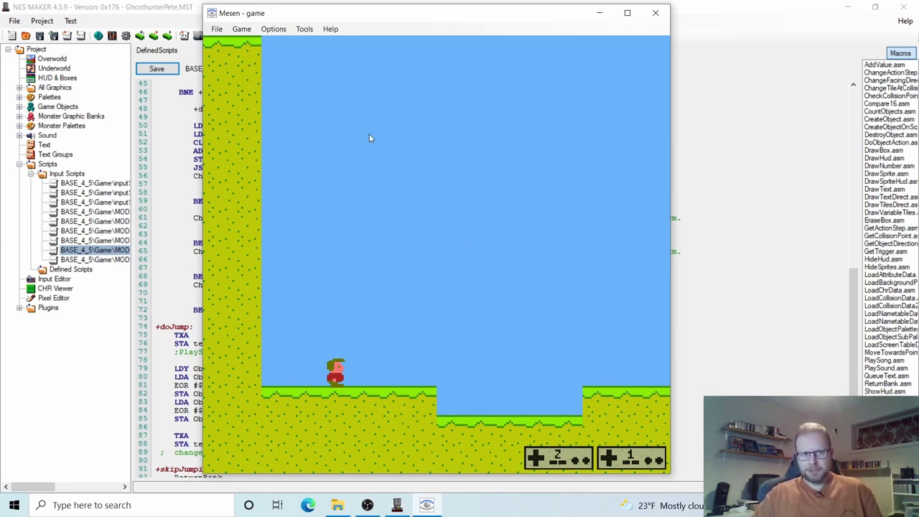
left_click(272, 30)
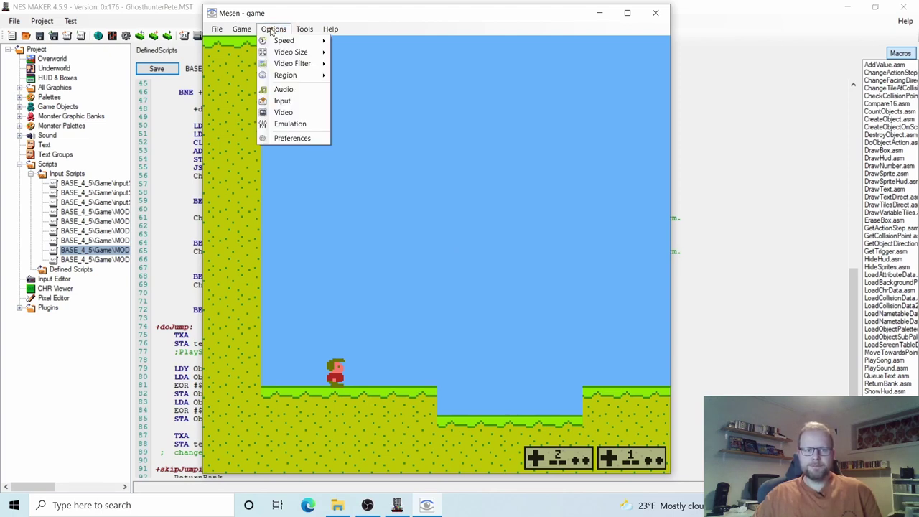
left_click(294, 102)
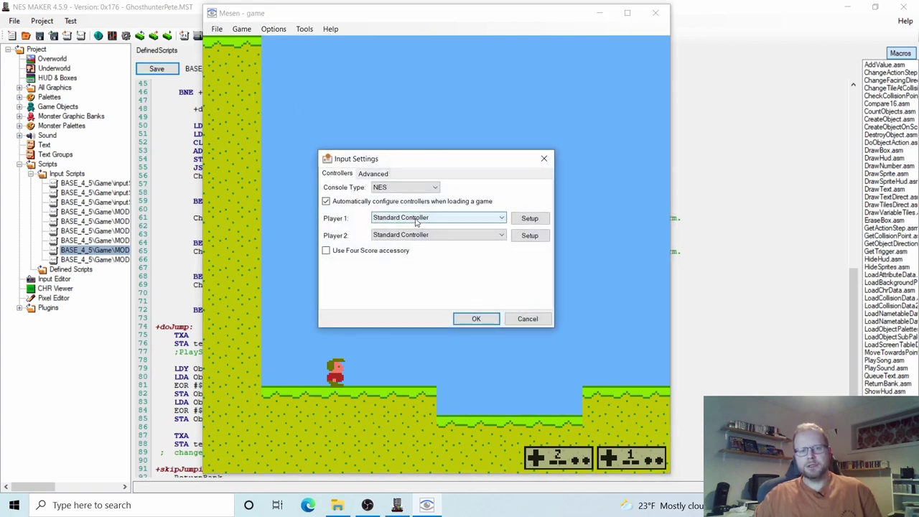
left_click(531, 219)
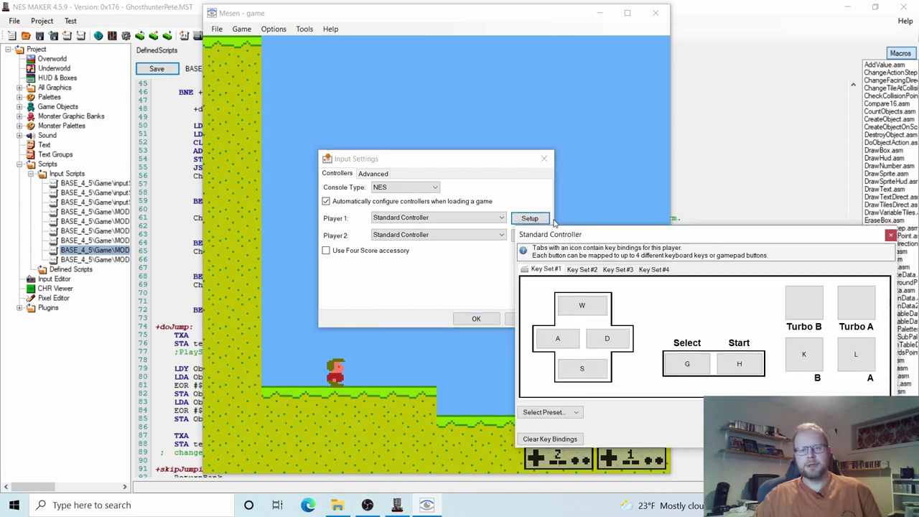
Bind Player 1's Up, Left, Right and Down directions to the Joy1 DPad in Key Set #1.
left_click_drag(581, 235, 293, 112)
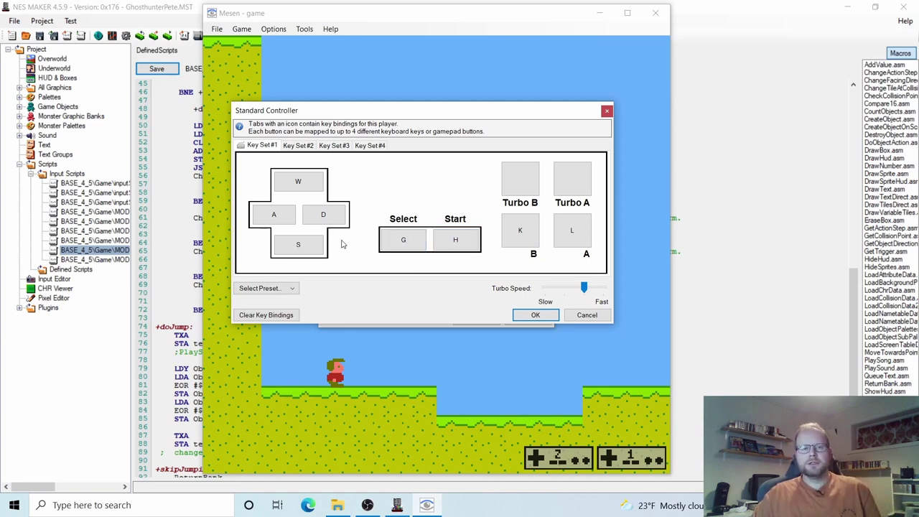
left_click(301, 185)
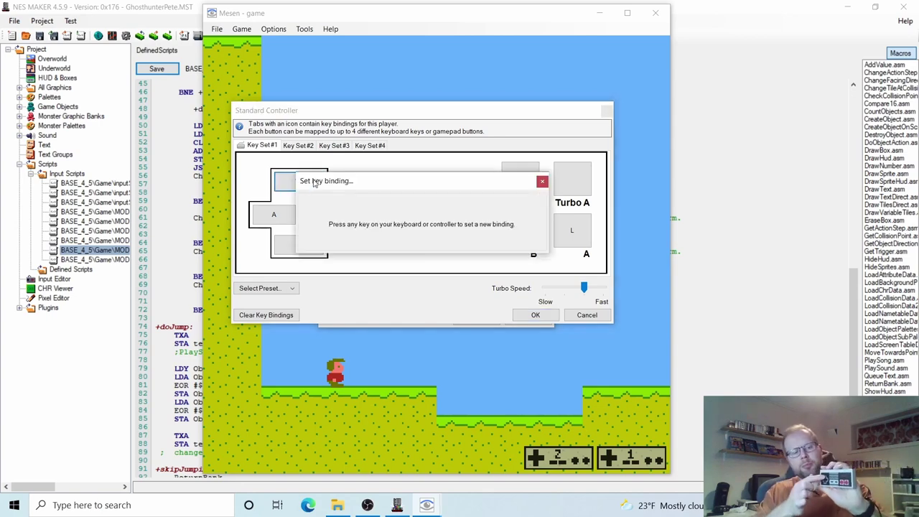
key("Up")
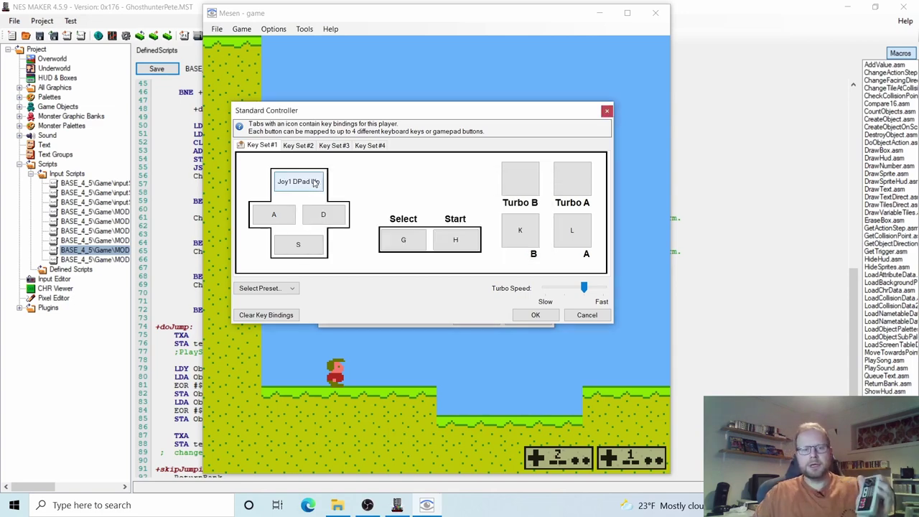
left_click(283, 216)
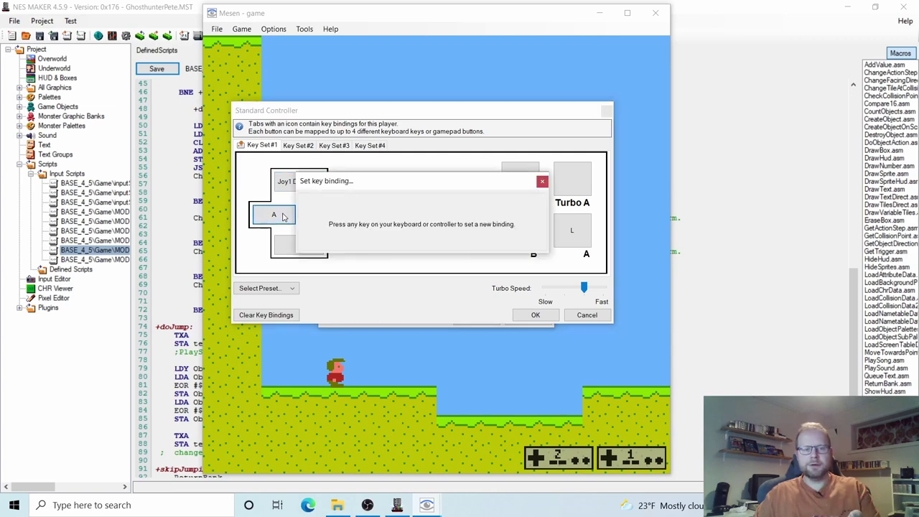
key("Left")
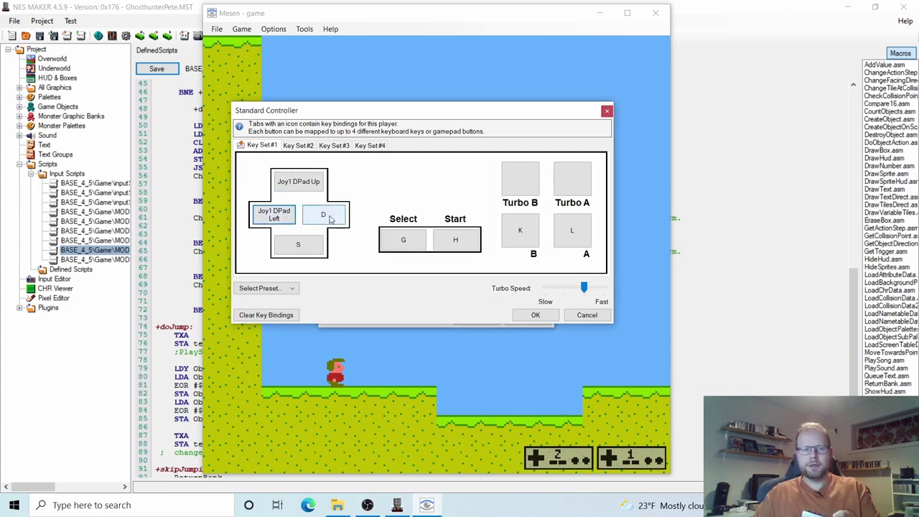
left_click(324, 216)
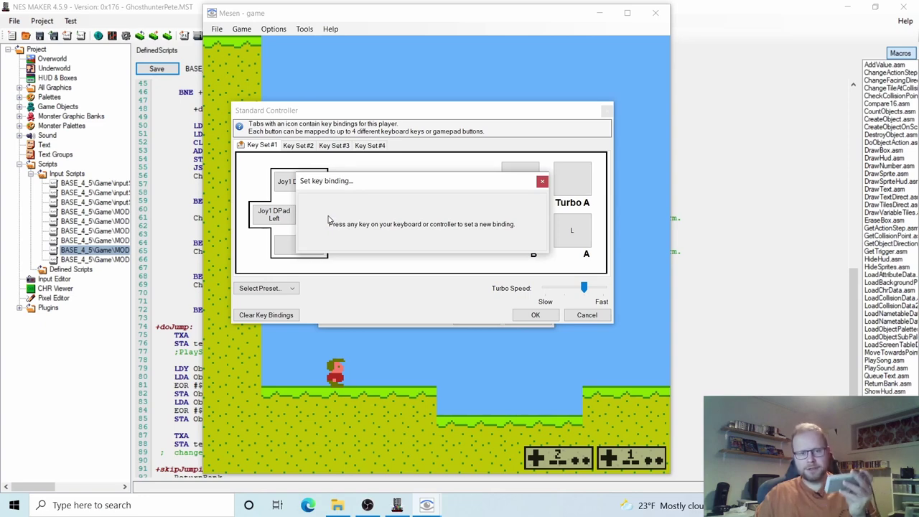
left_click(300, 248)
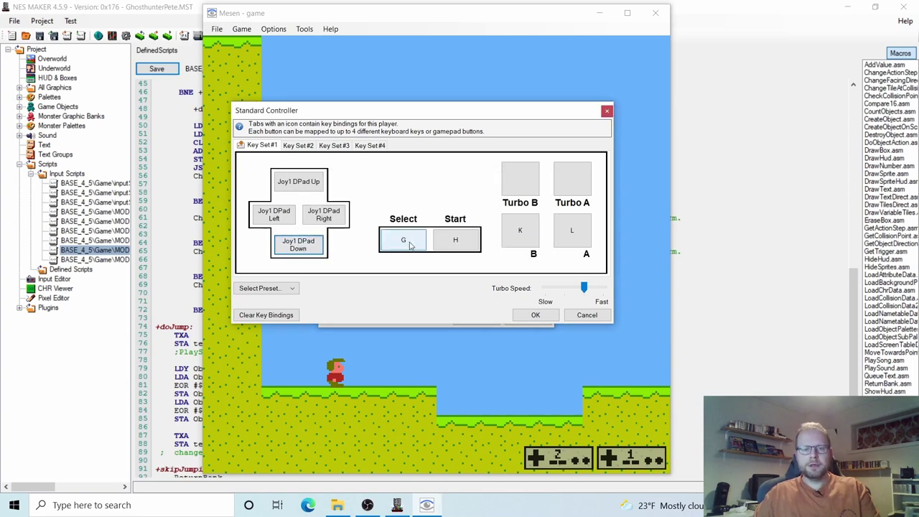
Bind Select to Joy1 But9, Start to But10, B to But1 and A to But2, and accept the input settings.
left_click(410, 245)
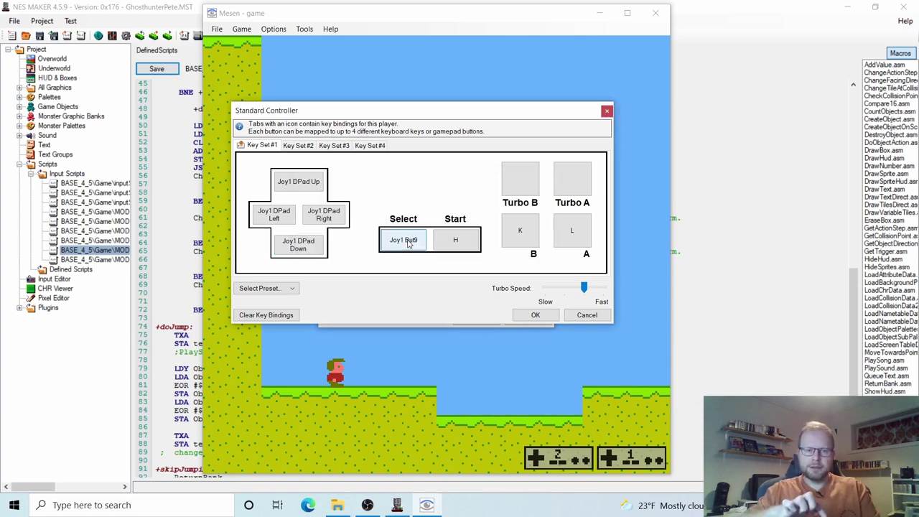
left_click(462, 250)
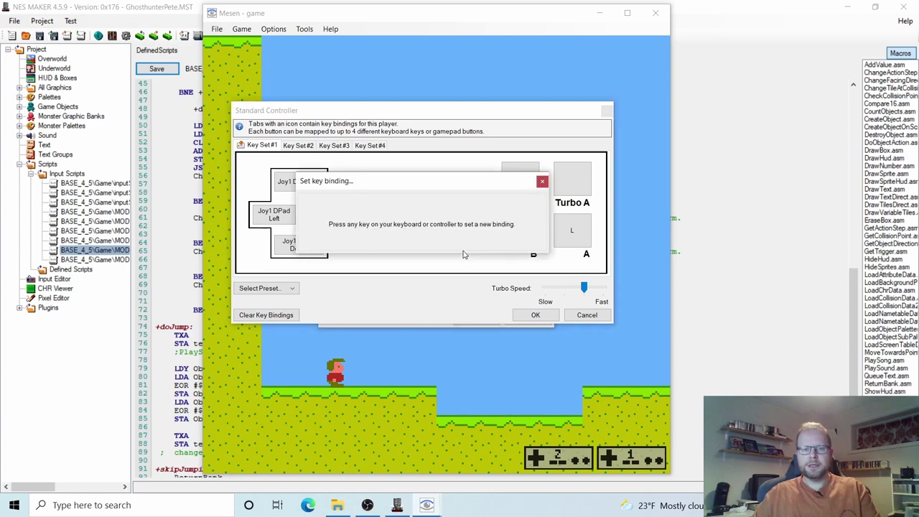
left_click(525, 234)
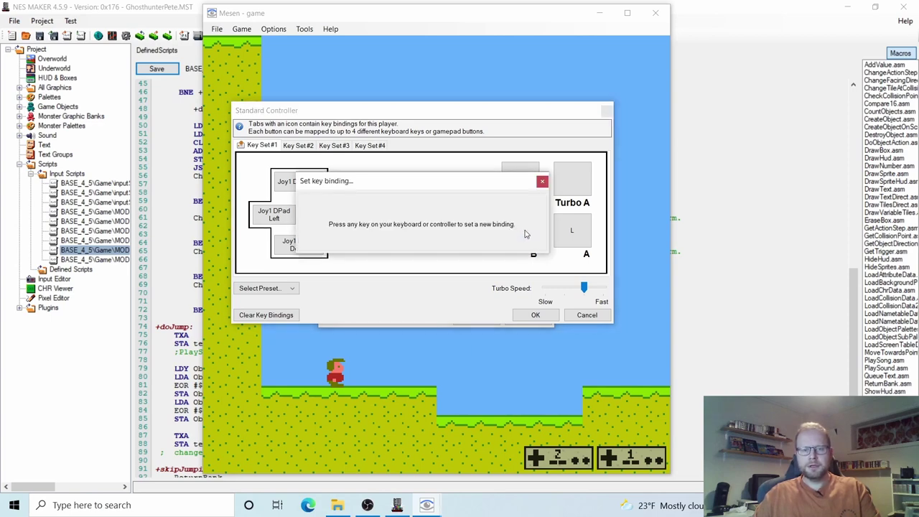
left_click(587, 229)
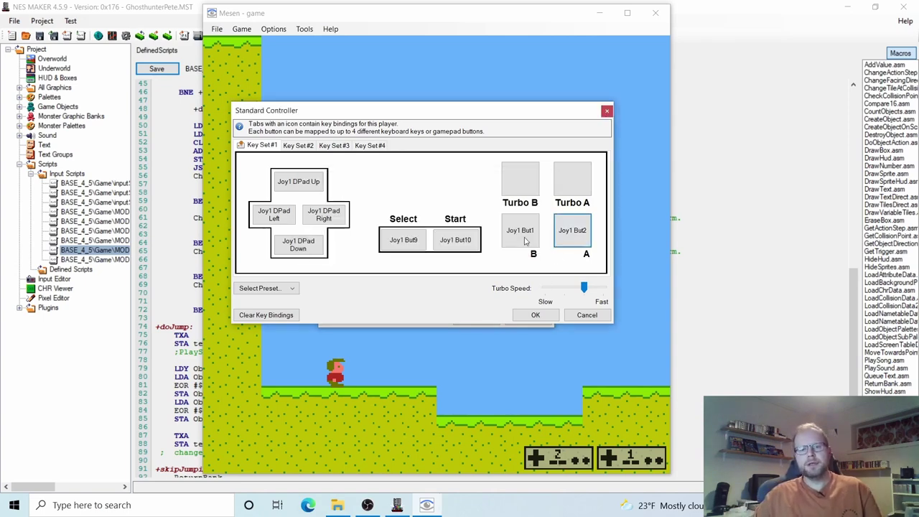
left_click(531, 315)
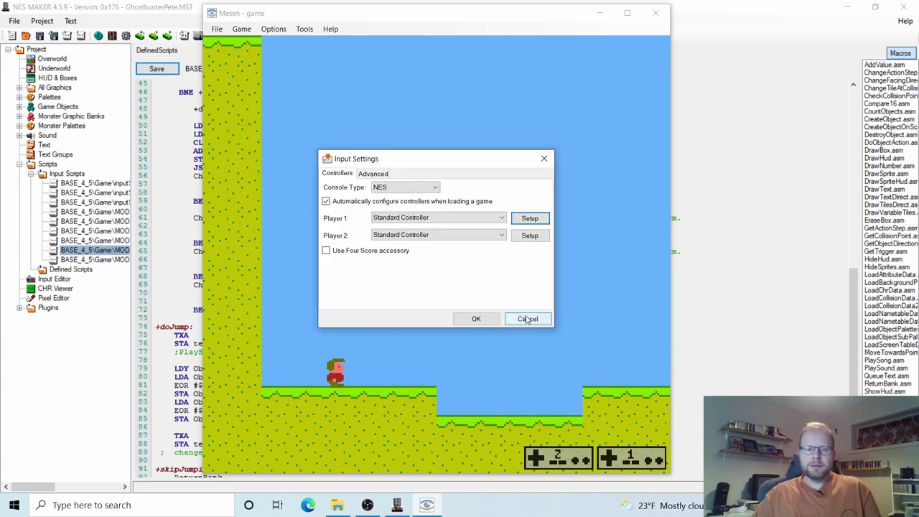
left_click(474, 319)
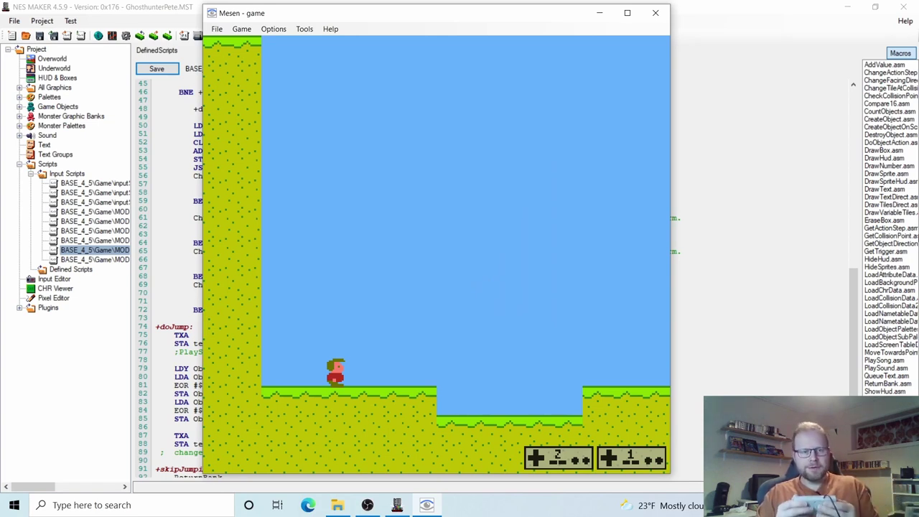
Test the player's walking left and right in the level using the D-pad, and close the emulator.
key("Right")
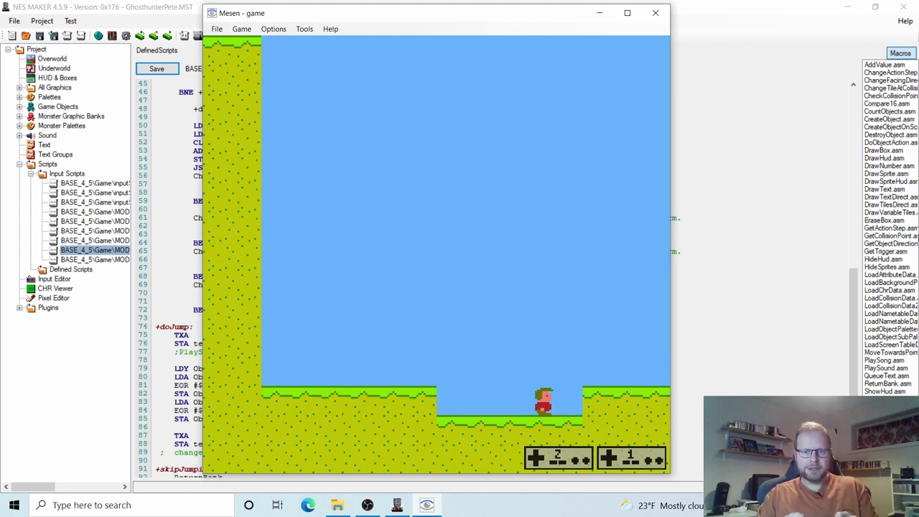
key("Right")
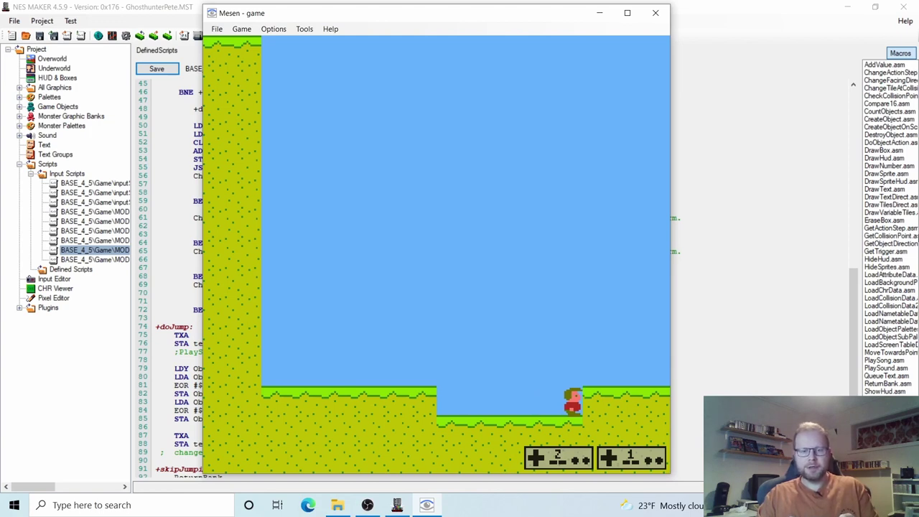
key("Left")
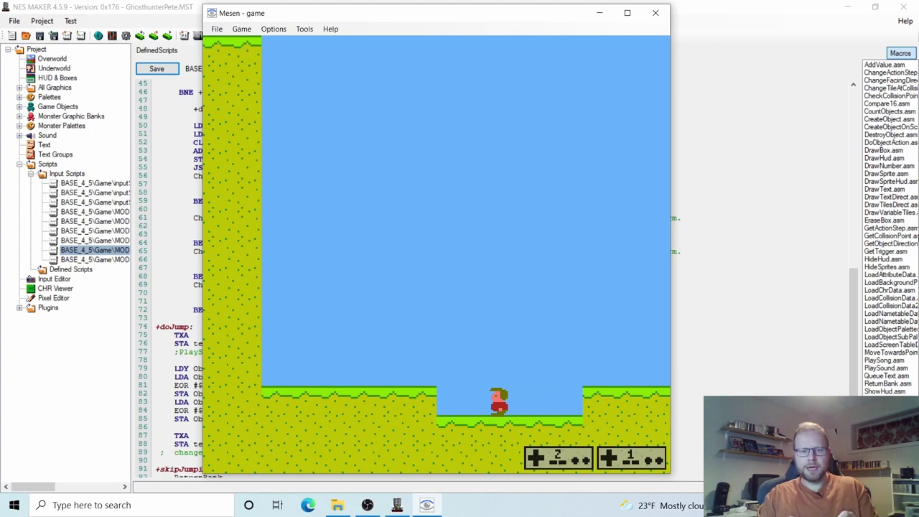
key("Left")
key("Right")
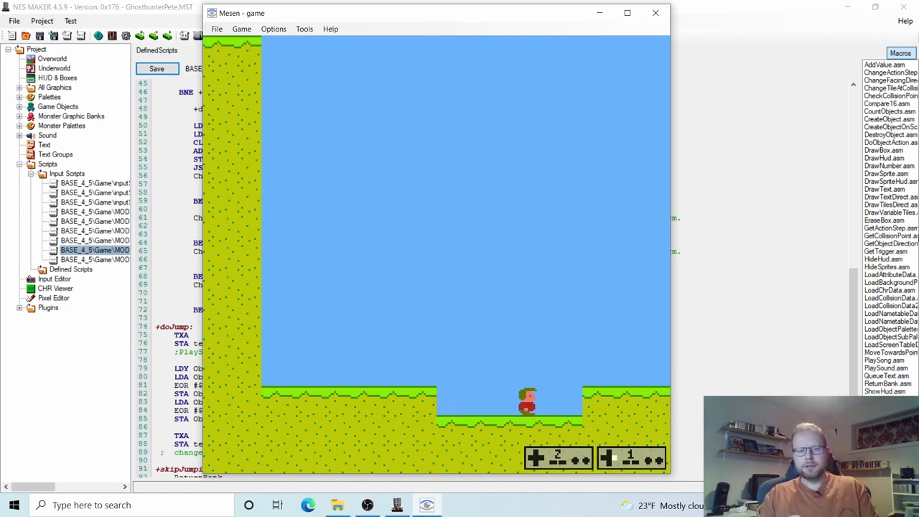
key("Left")
key("Right")
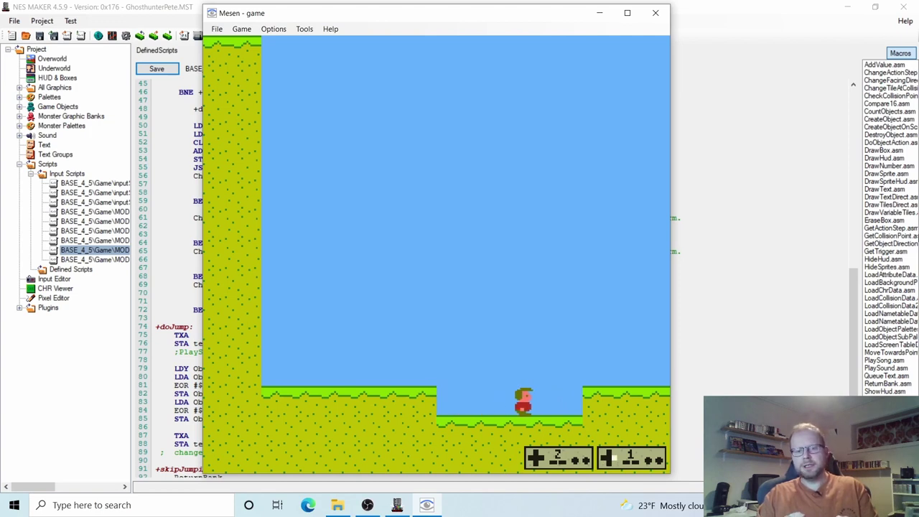
key("Right")
key("Left")
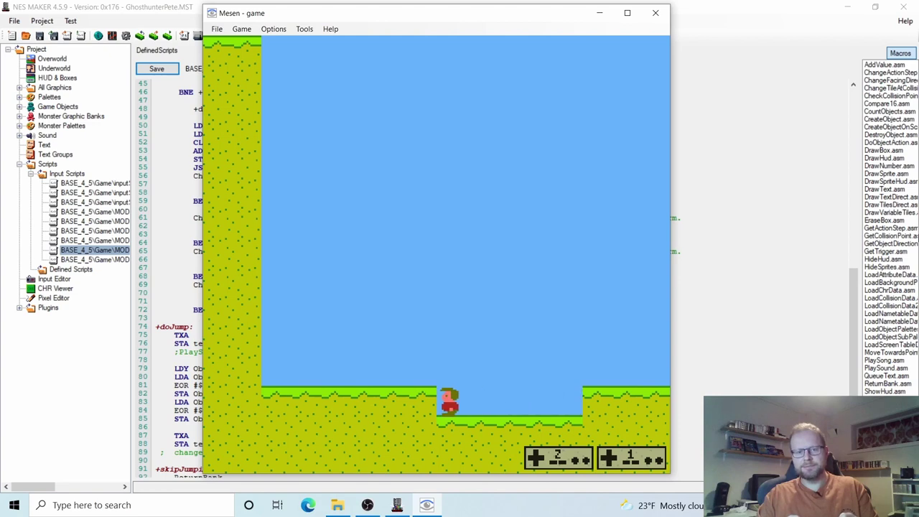
key("Right")
key("Left")
key("Right")
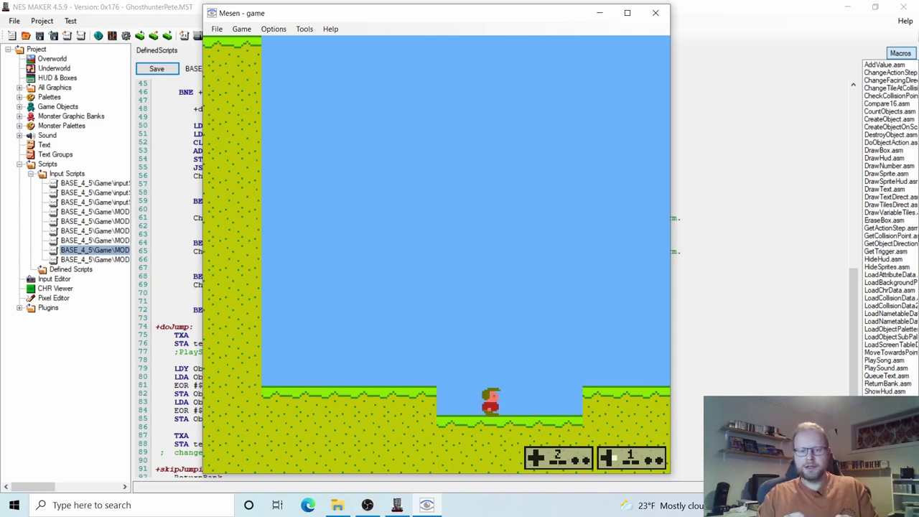
key("Left")
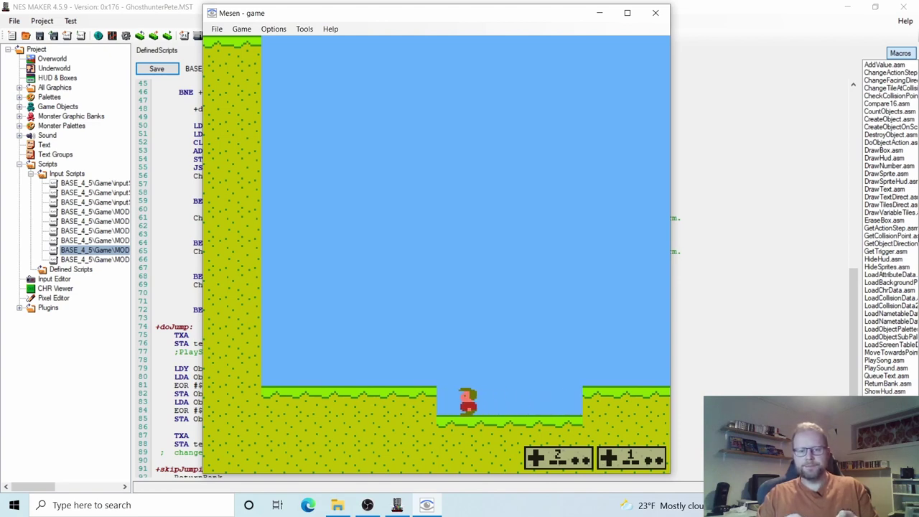
key("Right")
key("Left")
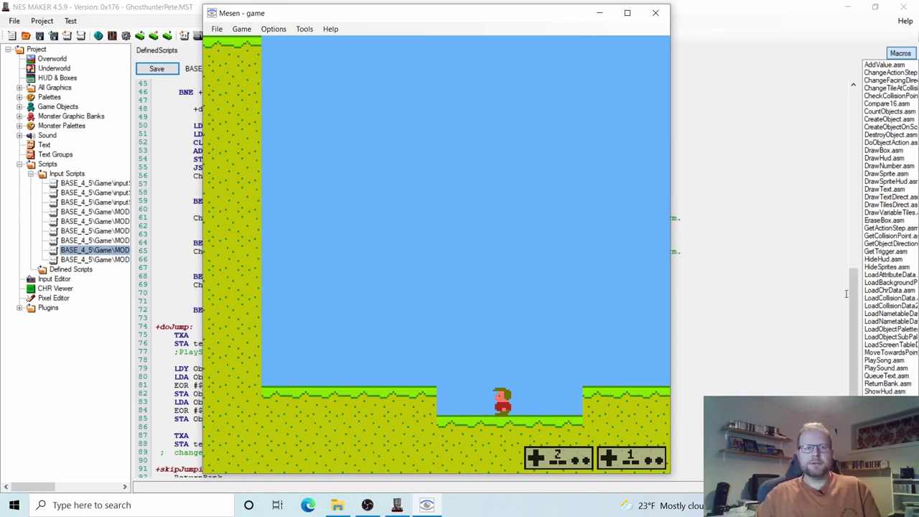
left_click(654, 13)
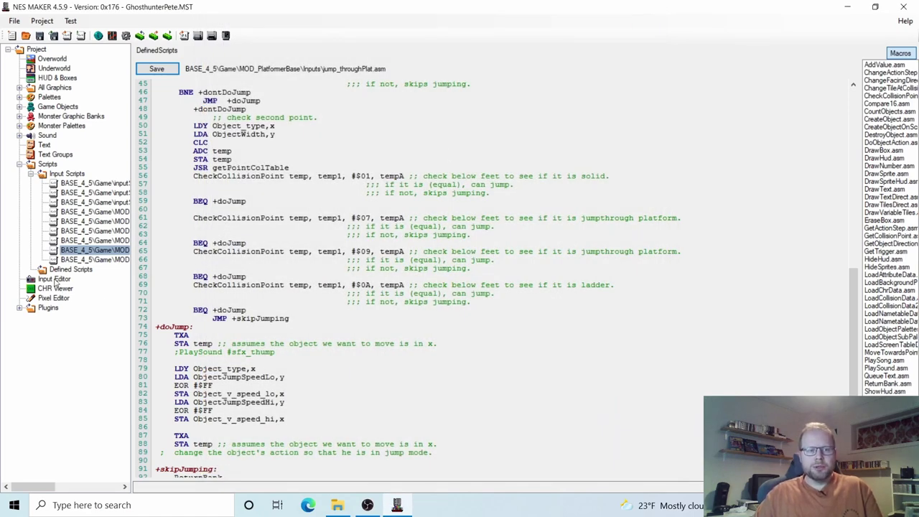
In the Input Editor, add changeActionToMoving_unlessJumping.asm to the Left button's Press event for the Player in the Main Game state.
left_click(54, 278)
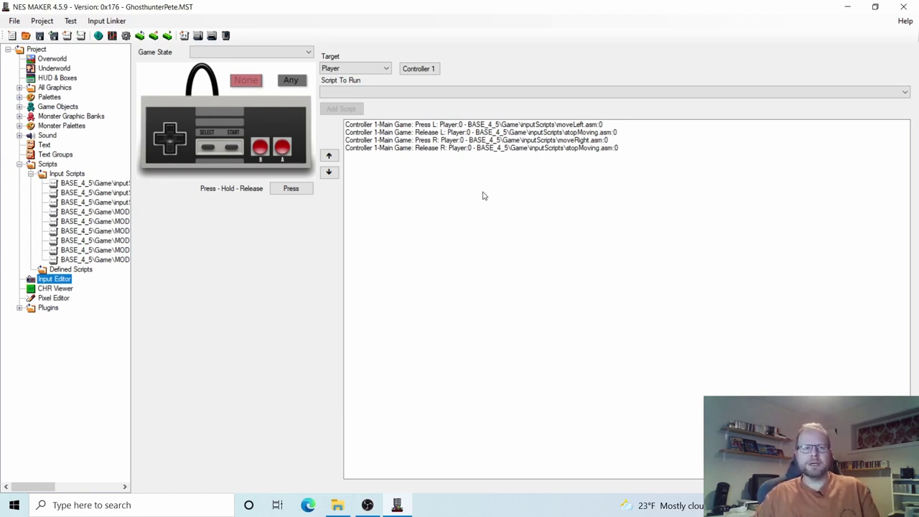
left_click(307, 55)
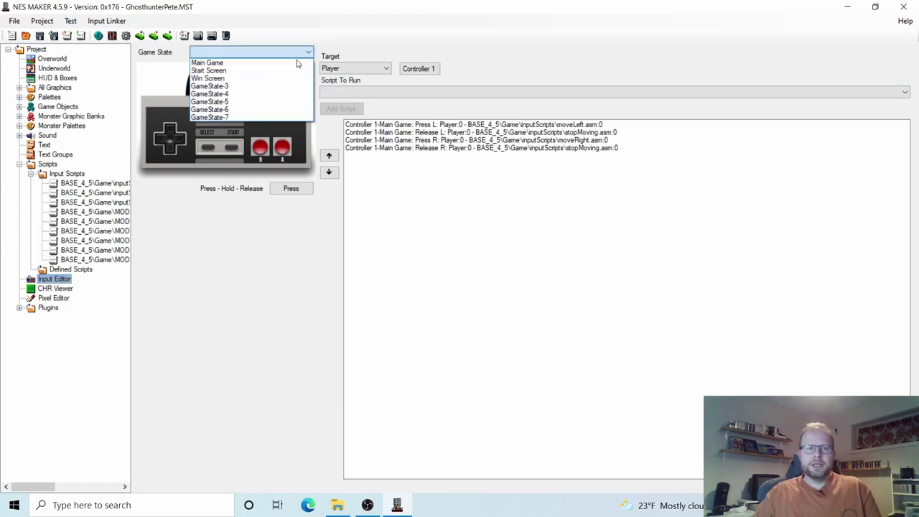
left_click(294, 63)
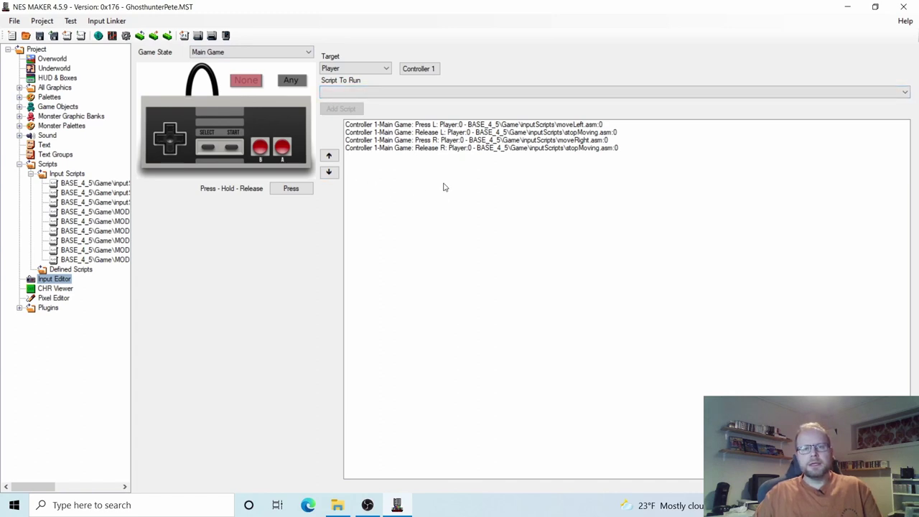
left_click(431, 125)
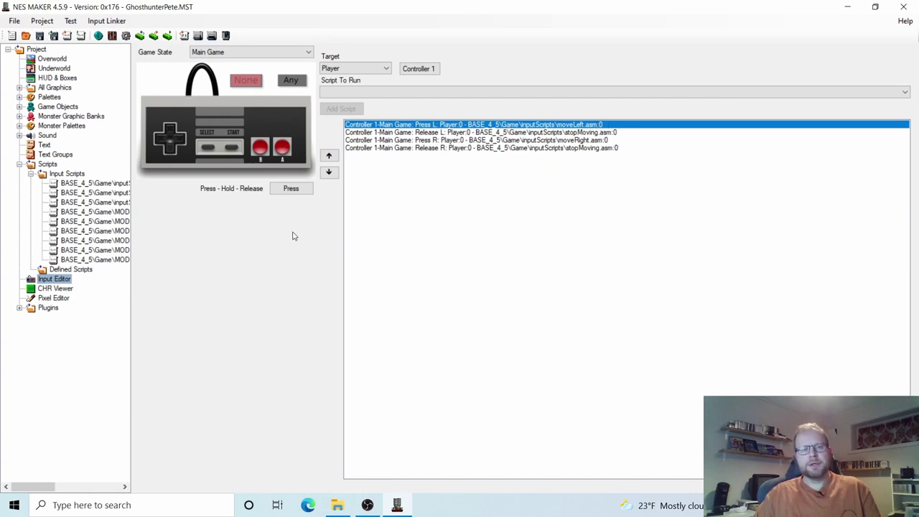
left_click(160, 141)
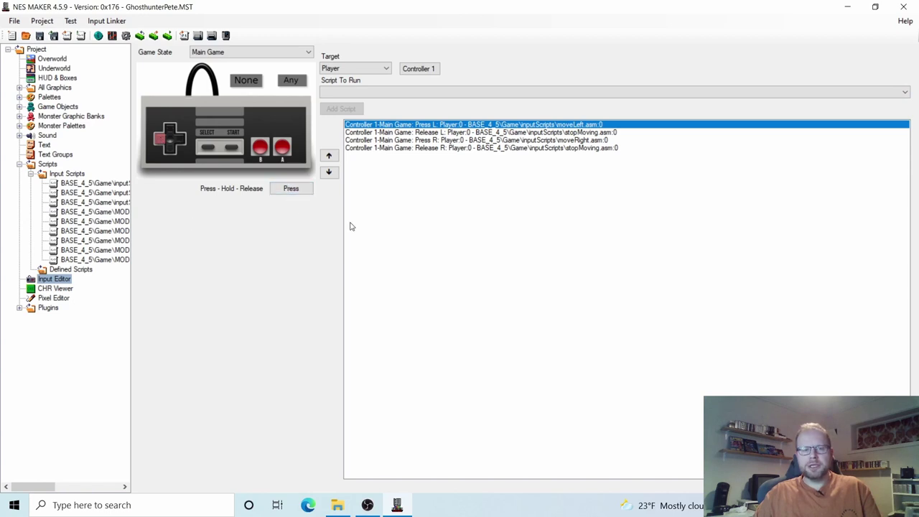
left_click(454, 94)
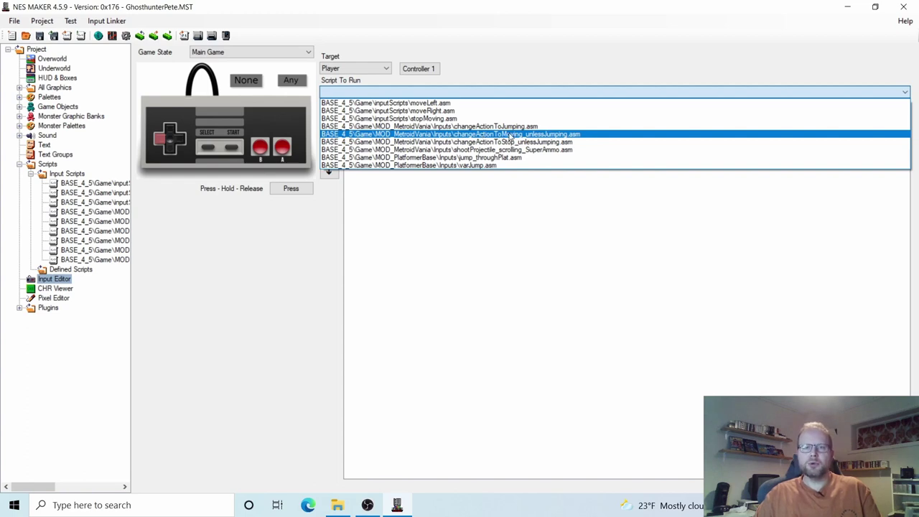
left_click(510, 135)
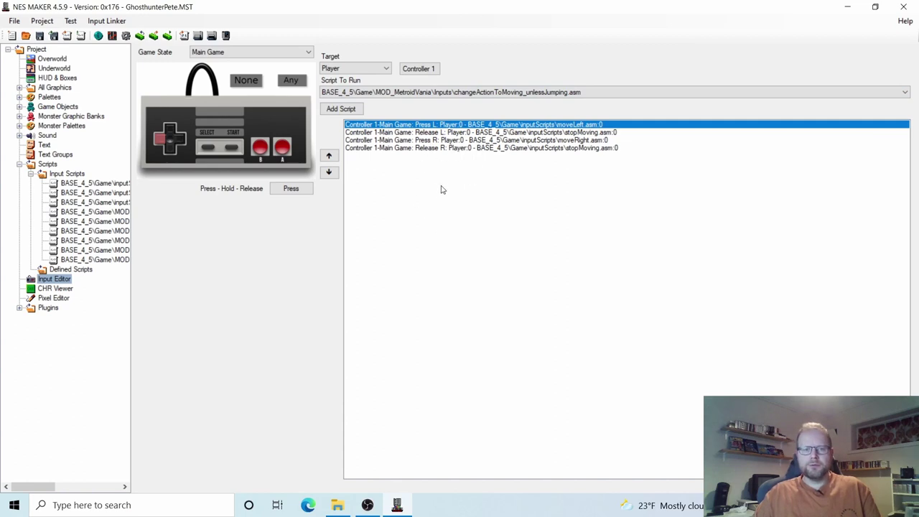
left_click(350, 109)
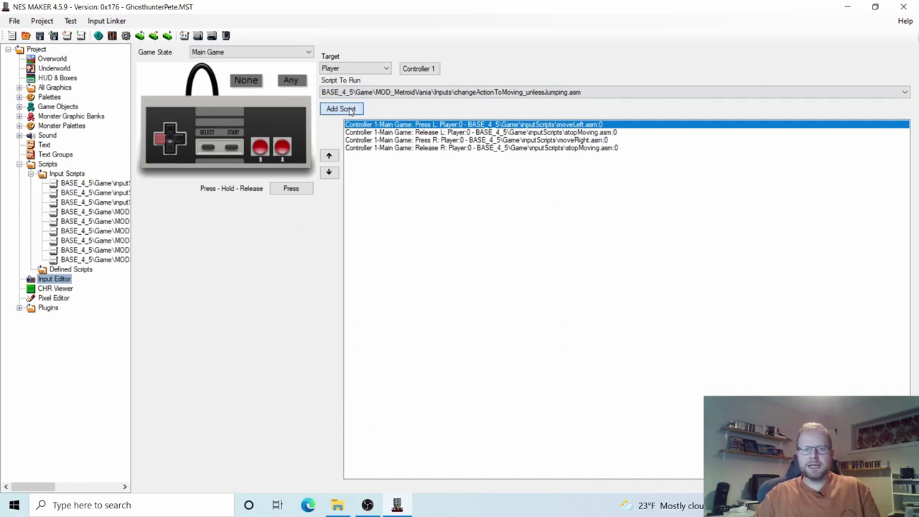
Compare the two Press L entries in the script list, moveLeft.asm and changeActionToMoving_unlessJumping.asm.
left_click(445, 156)
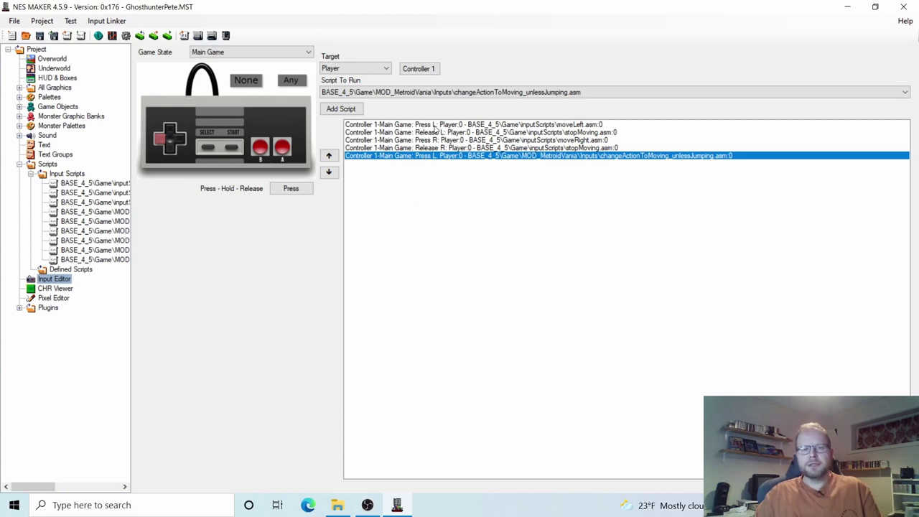
left_click(433, 126)
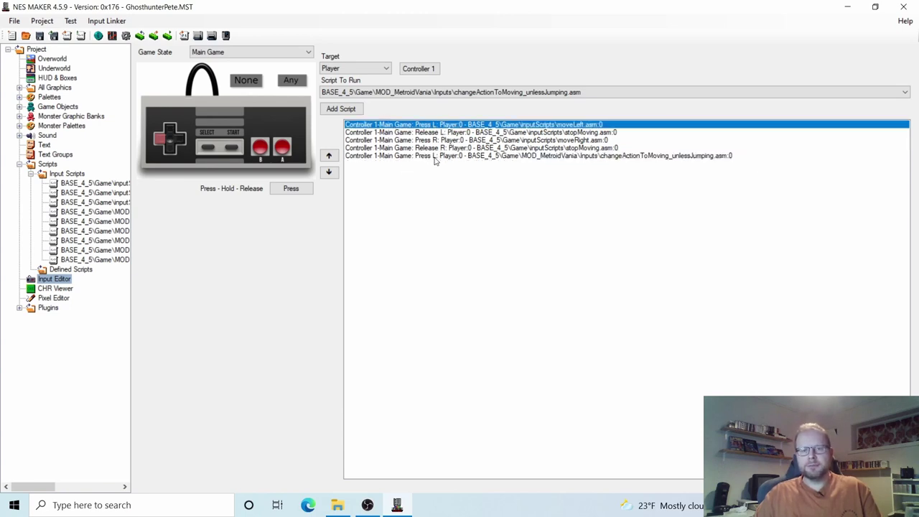
left_click(434, 157)
left_click(439, 127)
left_click(436, 156)
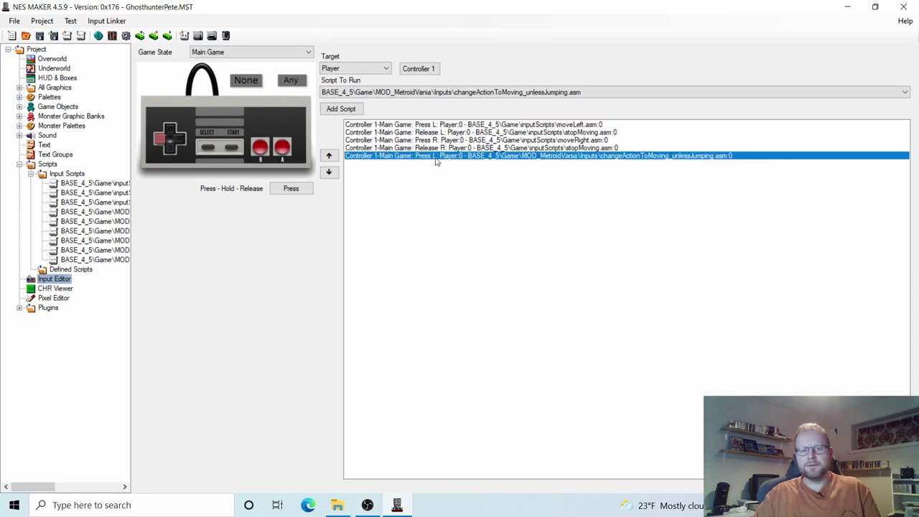
left_click(436, 127)
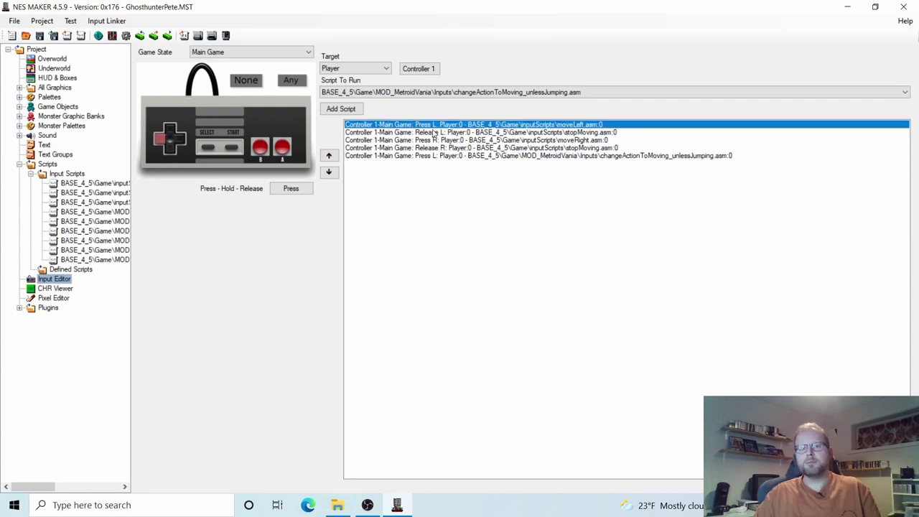
Move the Press L changeActionToMoving_unlessJumping.asm entry up to directly below the Press L moveLeft.asm entry in the script list.
left_click(430, 156)
left_click(435, 127)
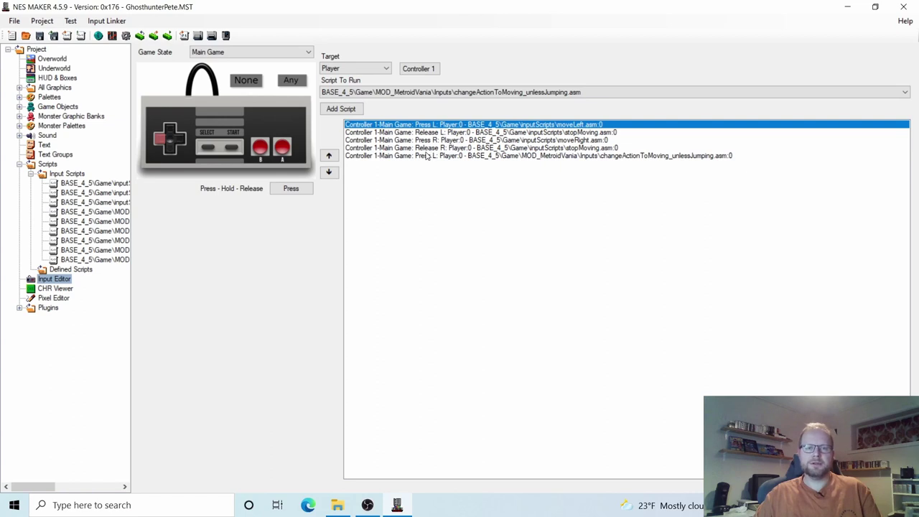
left_click(425, 156)
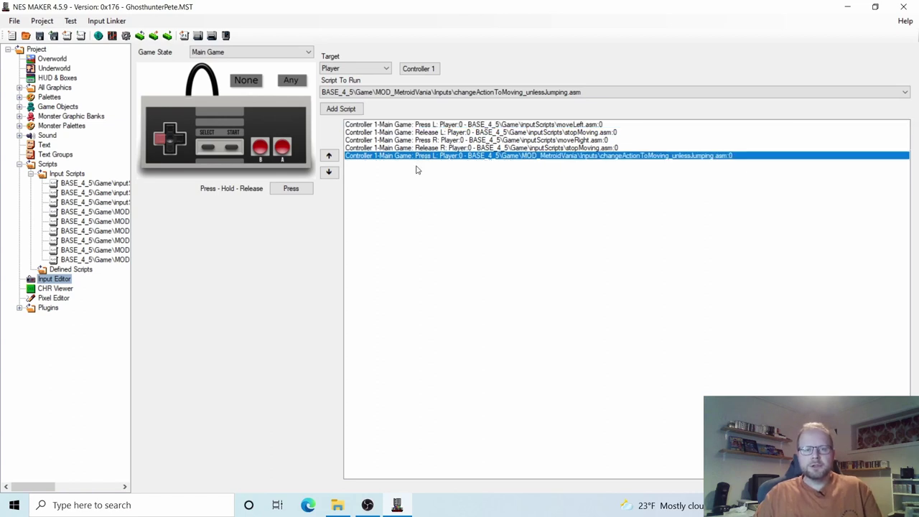
left_click(328, 156)
left_click(328, 156)
left_click(329, 157)
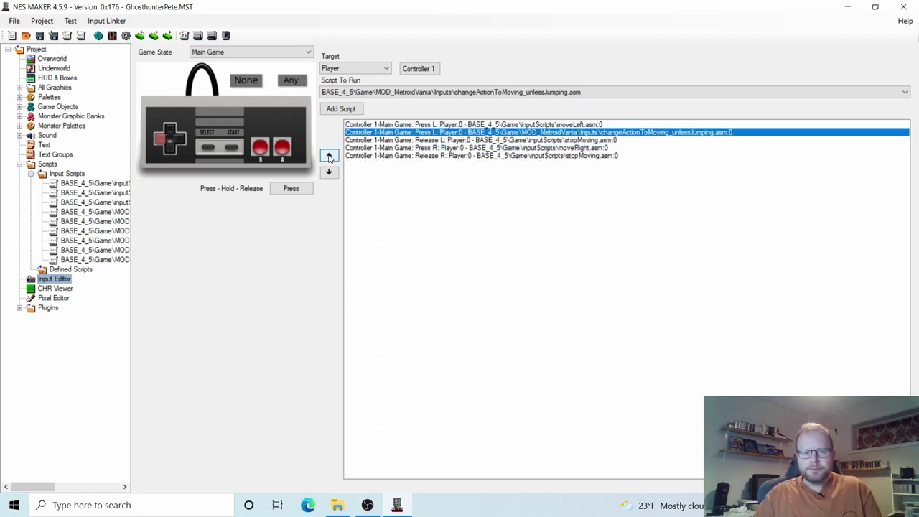
left_click(443, 127)
left_click(438, 133)
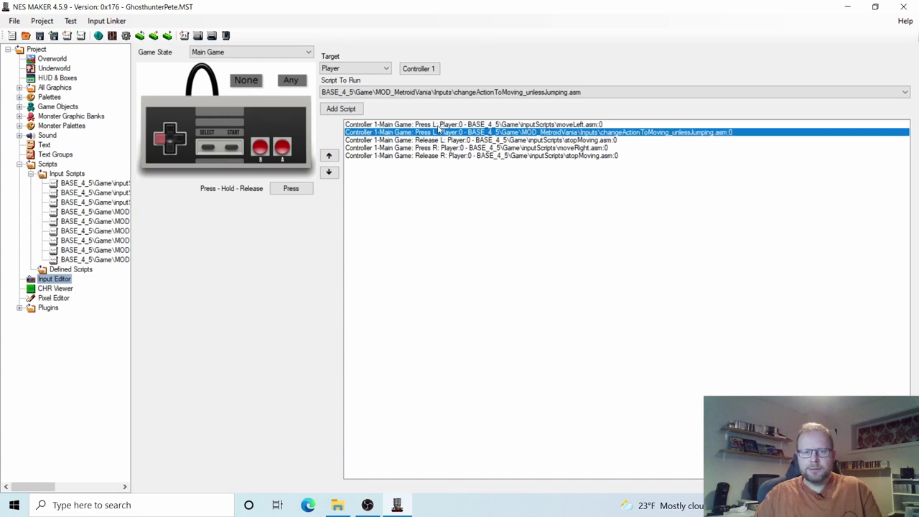
left_click(439, 126)
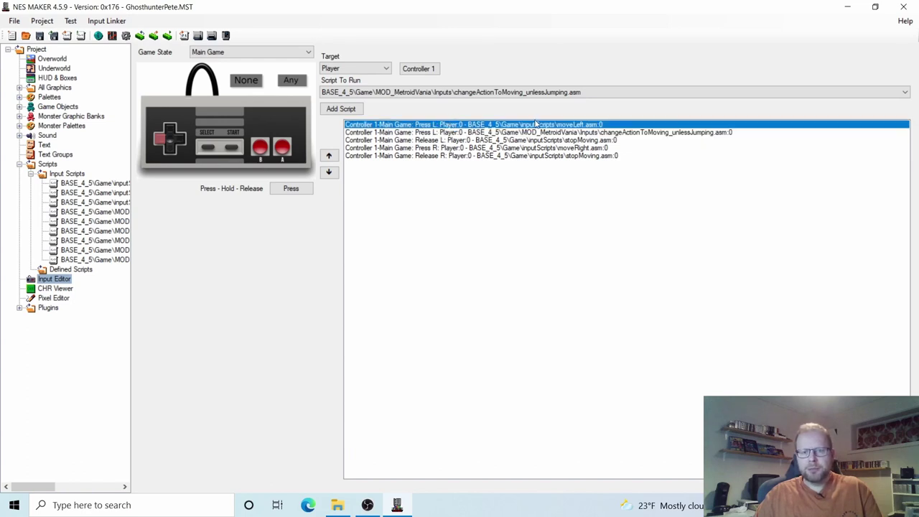
left_click(627, 134)
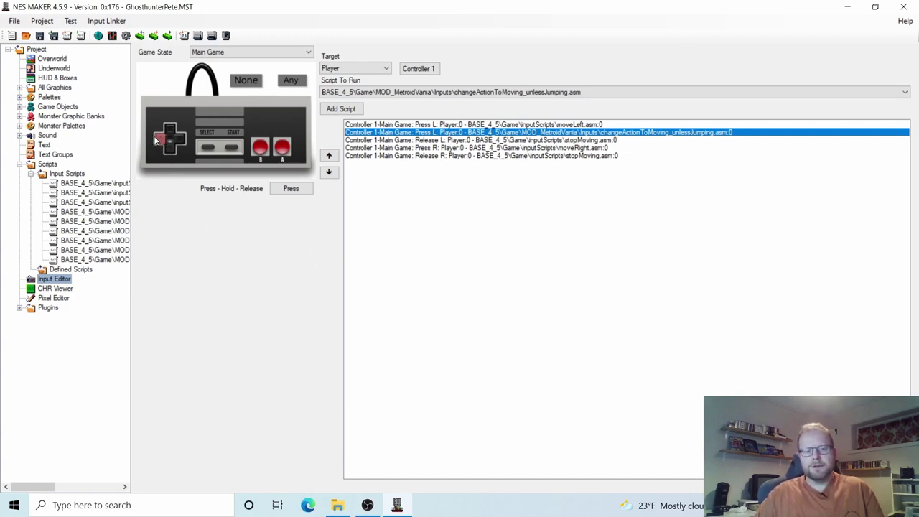
Add changeActionToStop_unlessJumping.asm to the Left button's Release event for the Player.
left_click(291, 190)
left_click(299, 191)
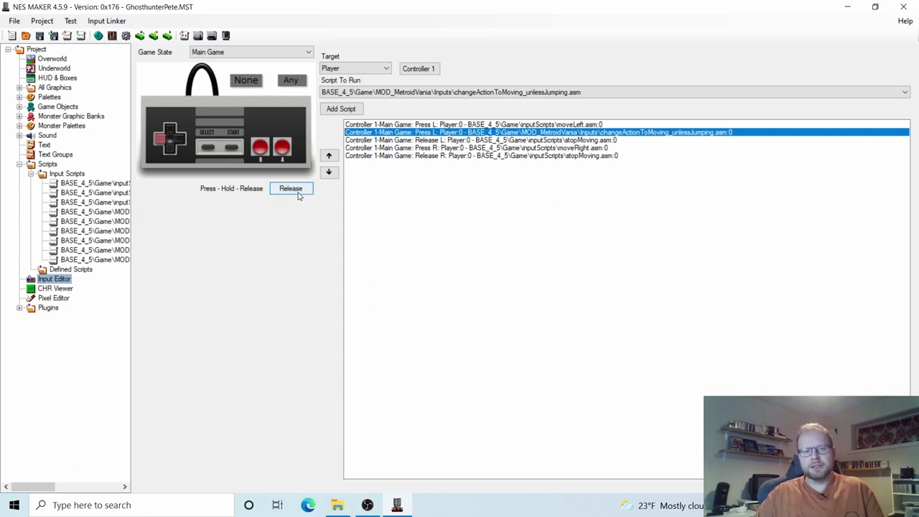
left_click(582, 94)
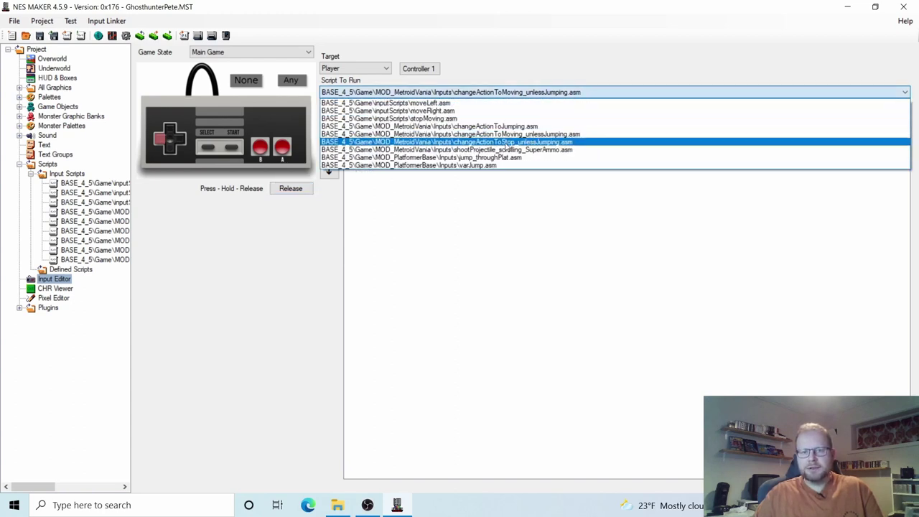
left_click(508, 142)
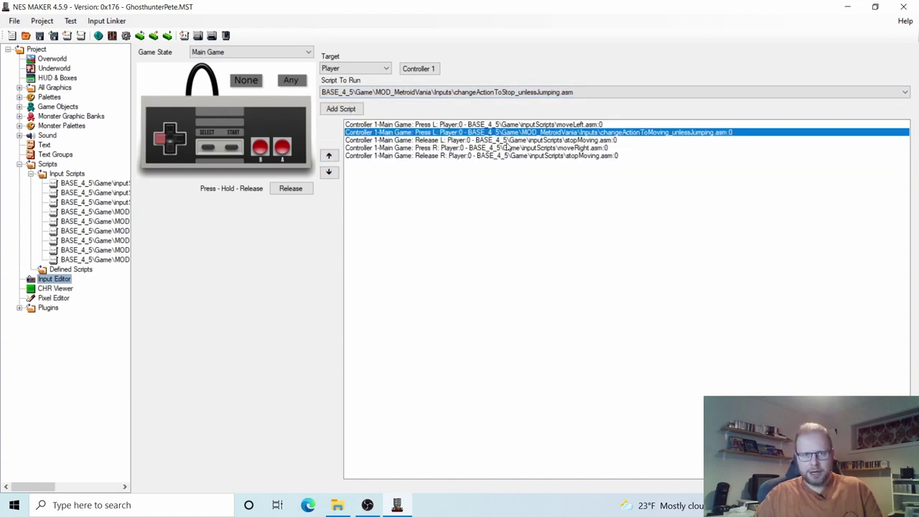
left_click(340, 109)
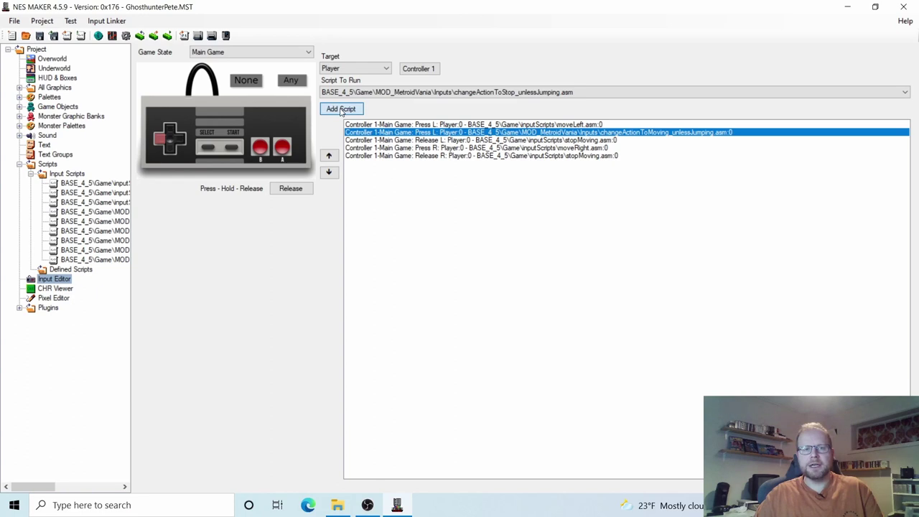
Move the Release L changeActionToStop_unlessJumping.asm entry up to directly below the Release L stopMoving.asm entry, and check the order of the Left entries.
left_click(442, 165)
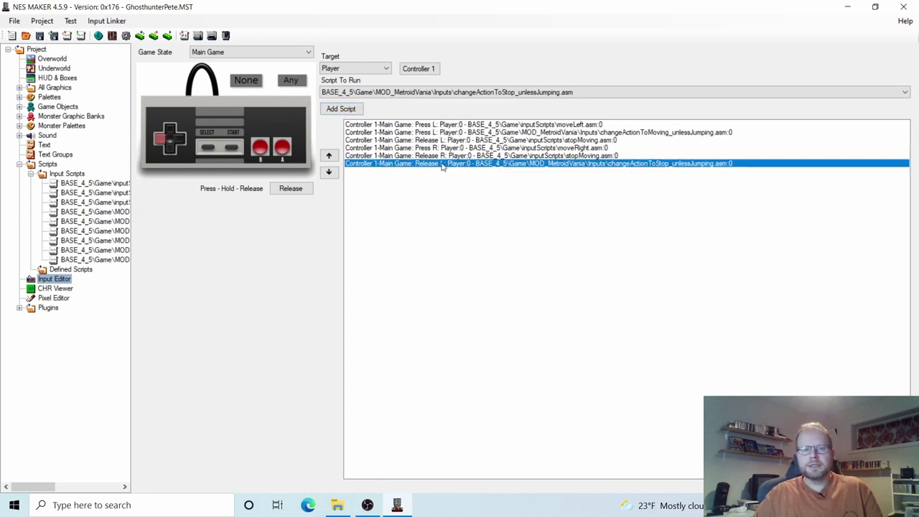
left_click(328, 157)
left_click(329, 157)
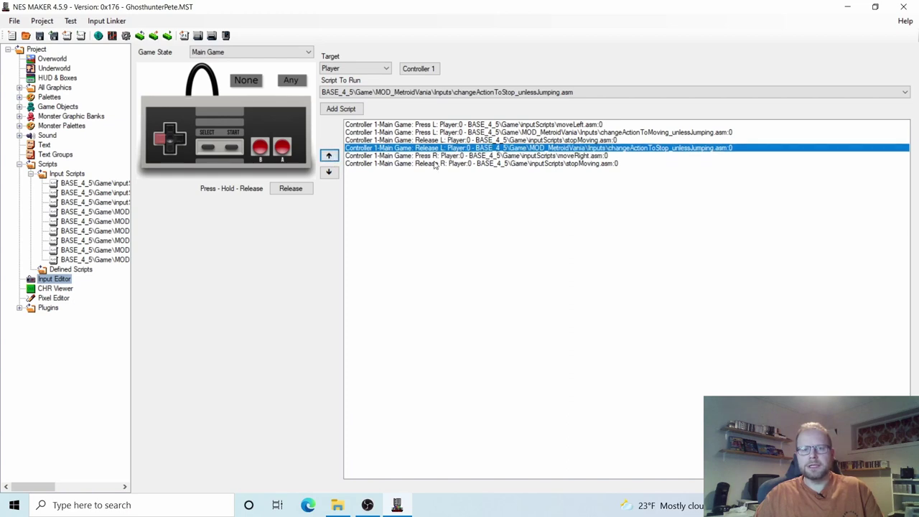
left_click(452, 142)
left_click(441, 126)
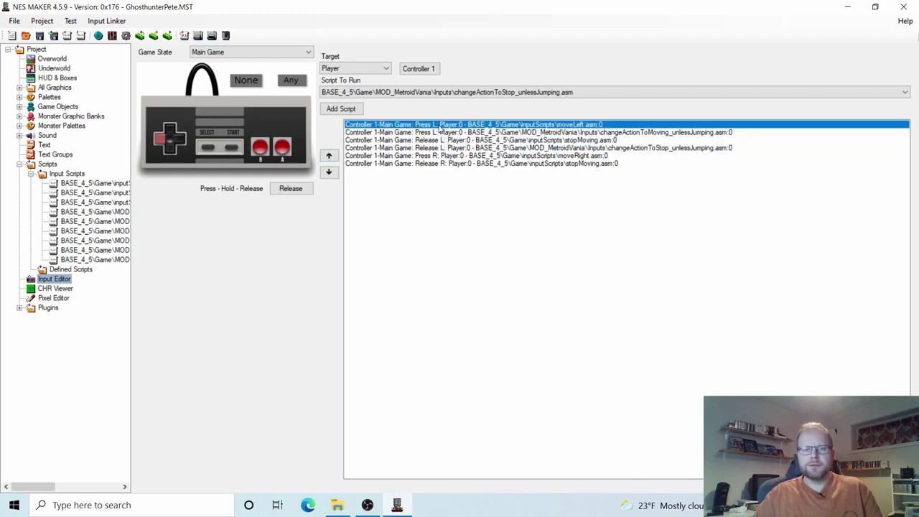
left_click(435, 134)
left_click(457, 140)
left_click(444, 148)
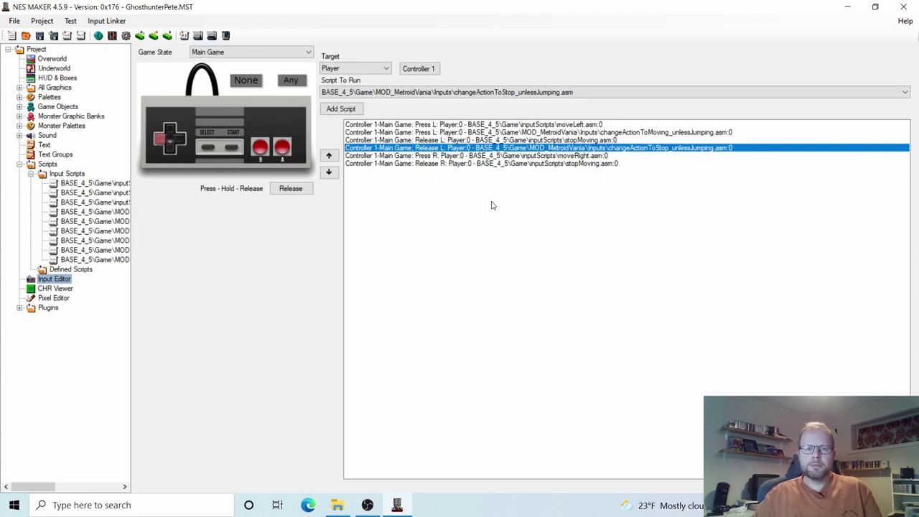
Add changeActionToMoving_unlessJumping.asm to the Right button's Press event for the Player.
left_click(437, 156)
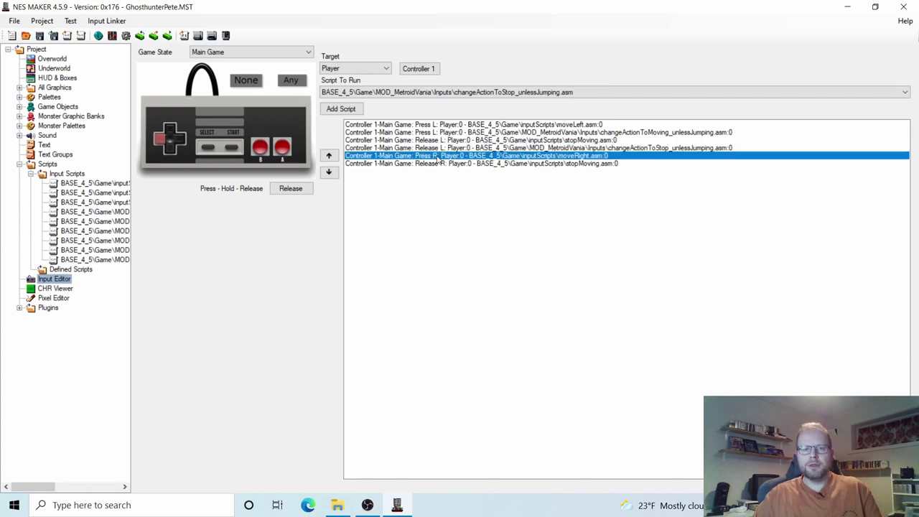
left_click(159, 139)
left_click(181, 143)
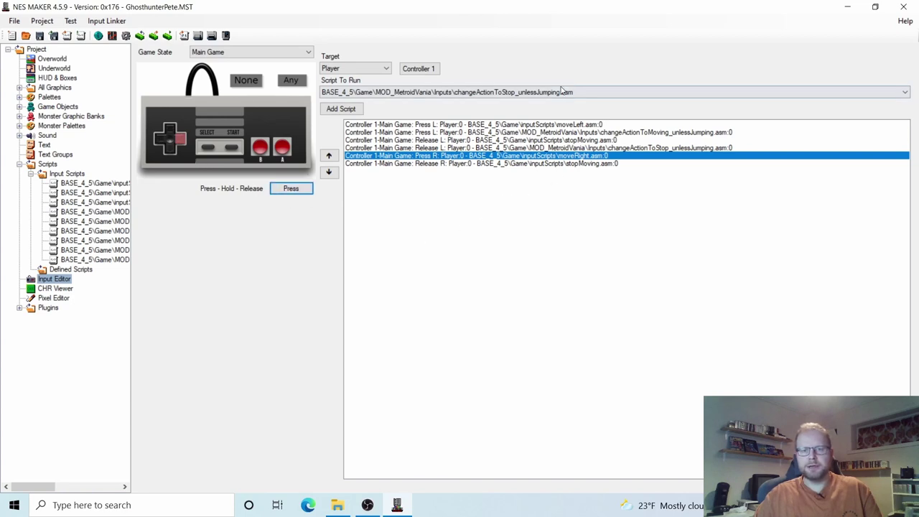
left_click(562, 91)
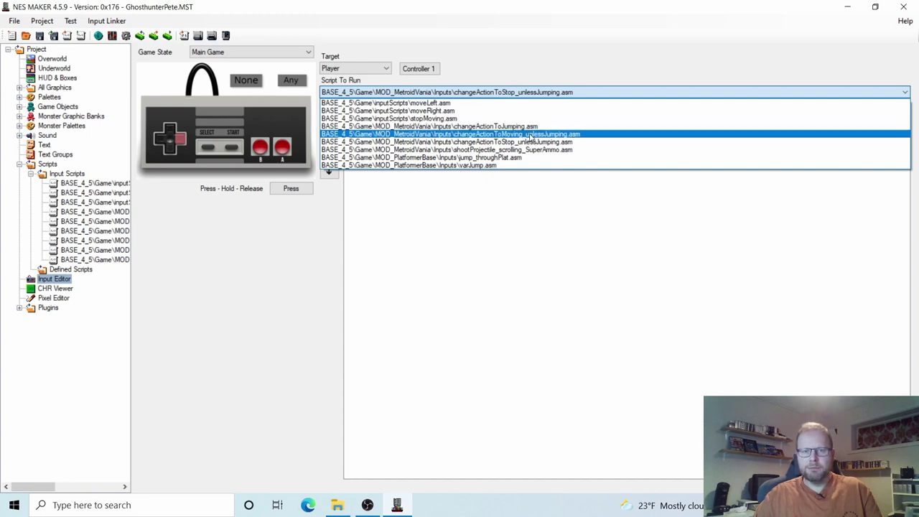
left_click(530, 134)
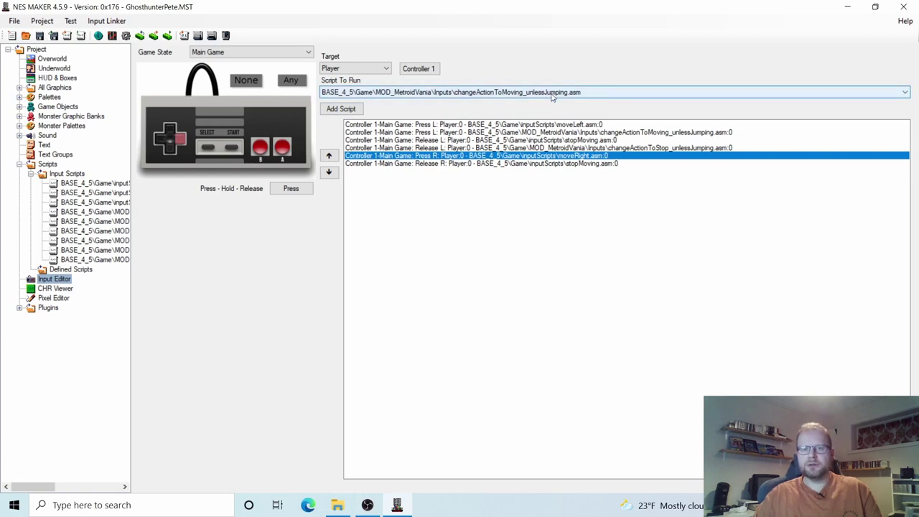
left_click(341, 108)
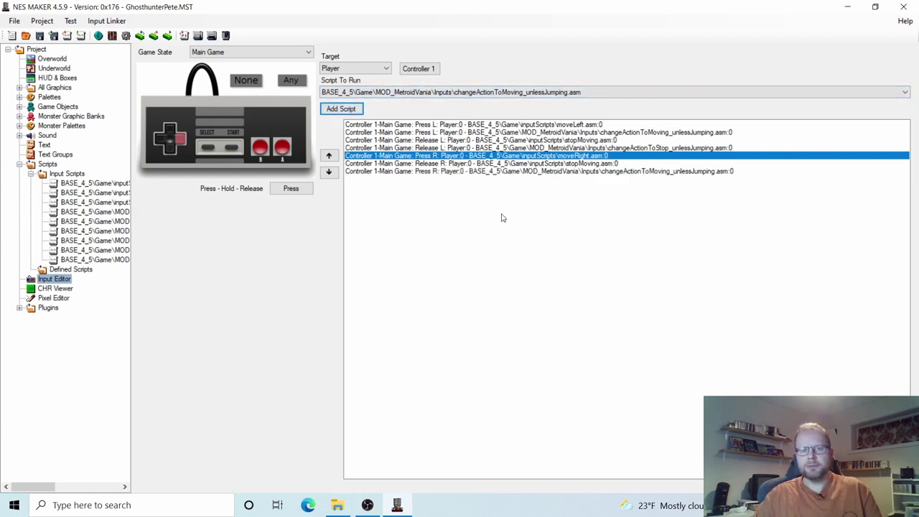
Move the Press R changeActionToMoving_unlessJumping.asm entry up to directly below the Press R moveRight.asm entry.
left_click(538, 172)
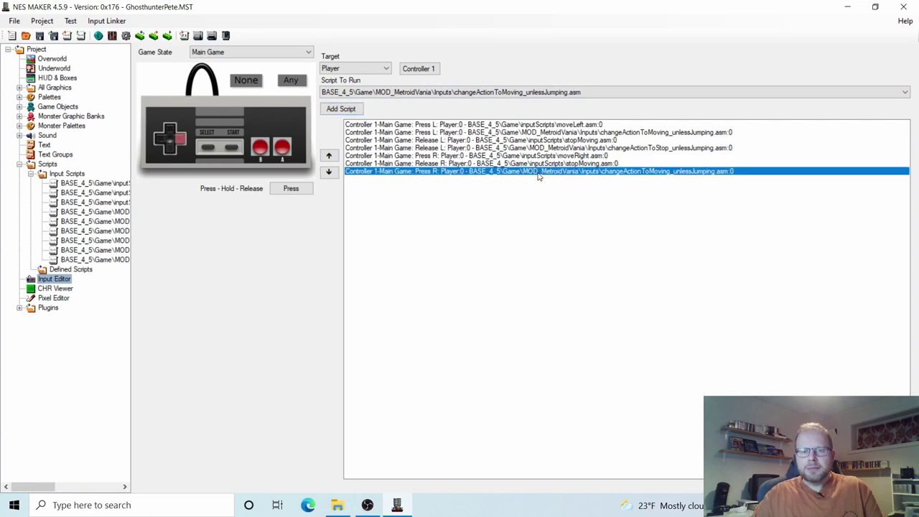
left_click(329, 156)
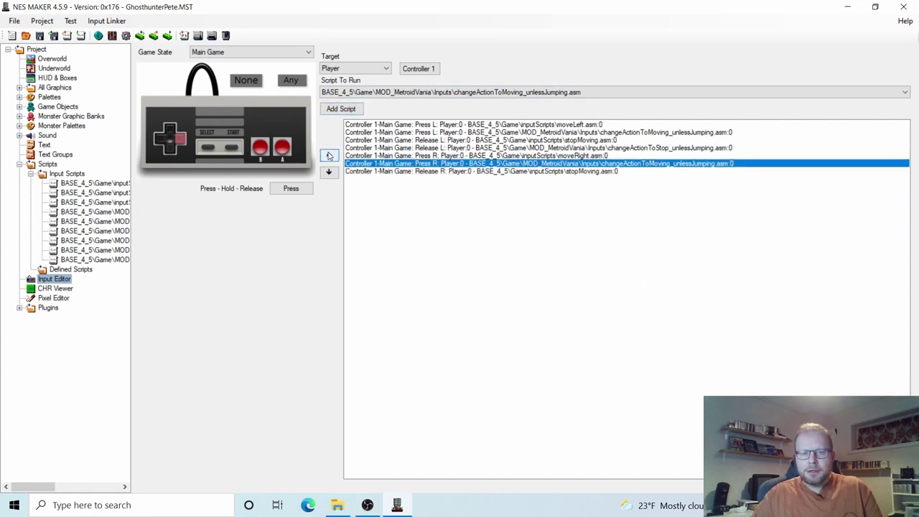
left_click(436, 157)
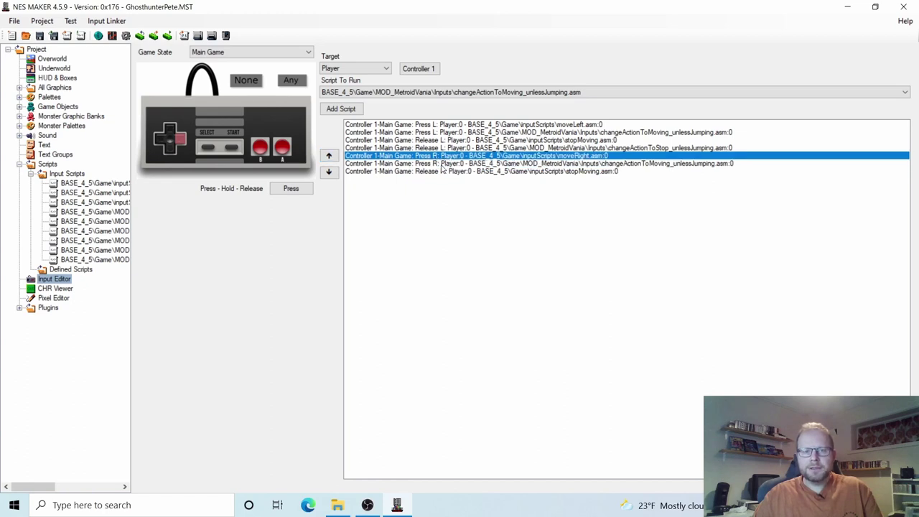
left_click(435, 165)
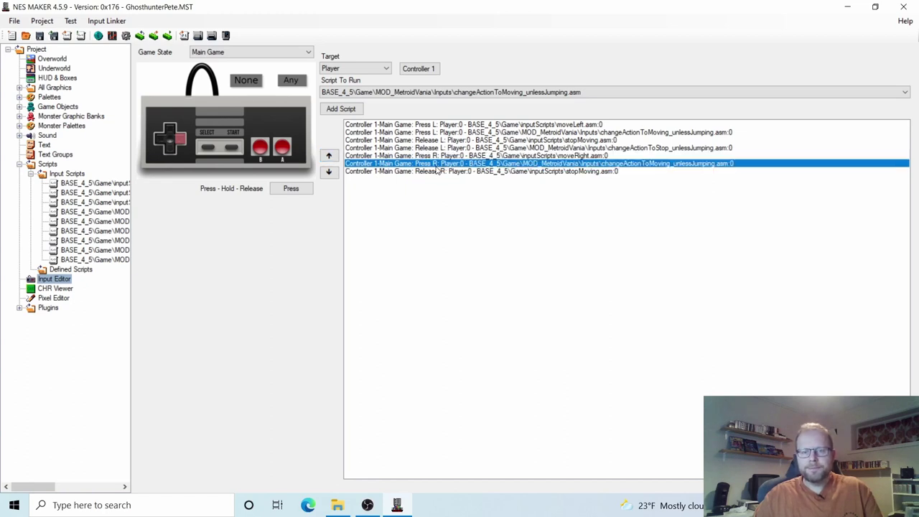
left_click(579, 157)
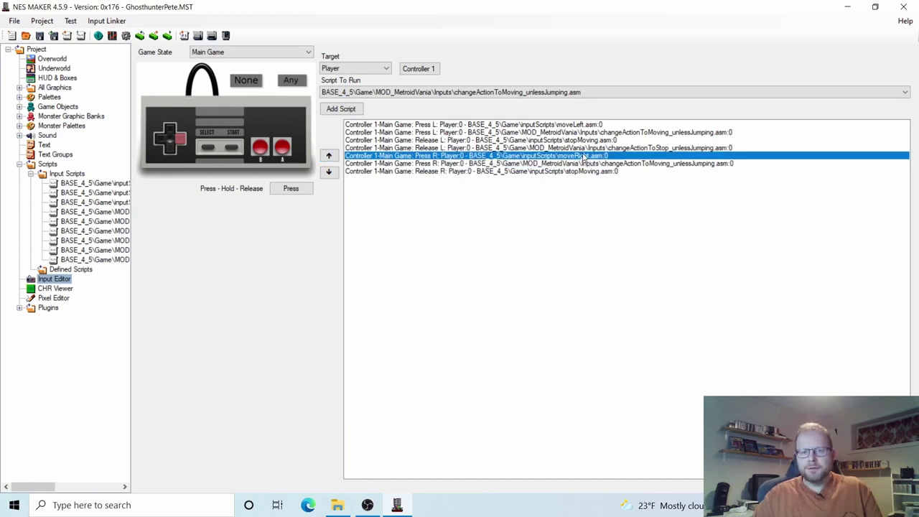
left_click(609, 164)
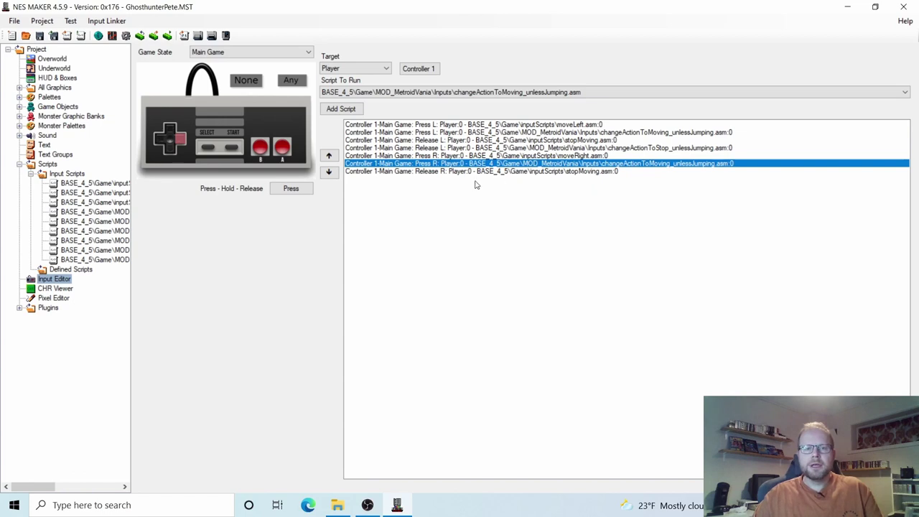
Add changeActionToStop_unlessJumping.asm to the Right button's Release event, below the Release R stopMoving.asm entry.
left_click(413, 174)
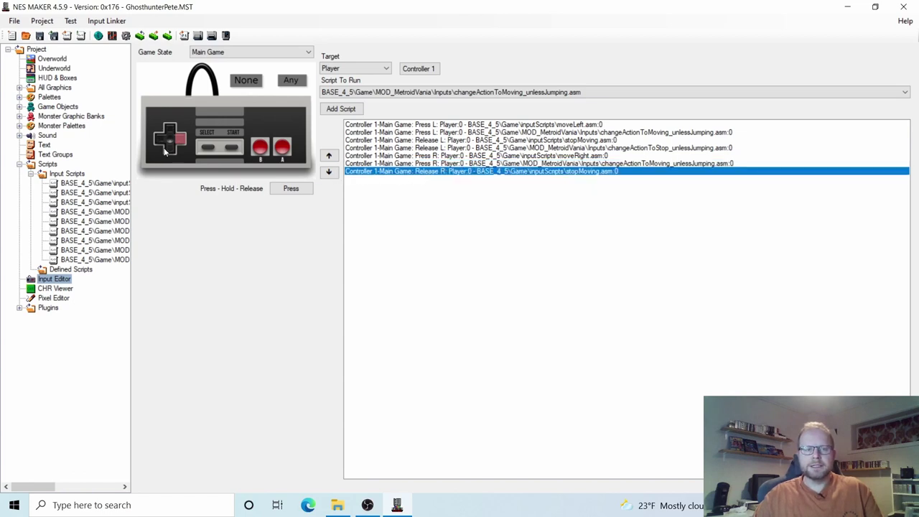
left_click(291, 189)
left_click(298, 190)
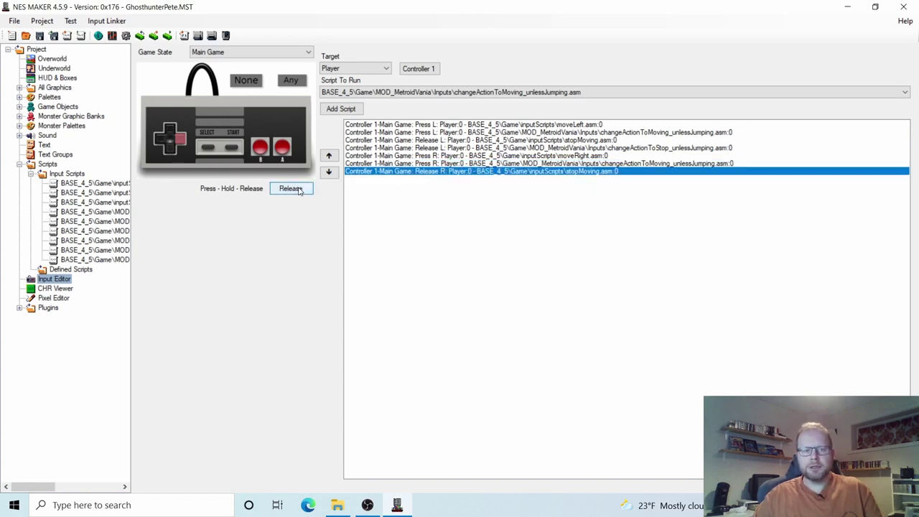
left_click(572, 95)
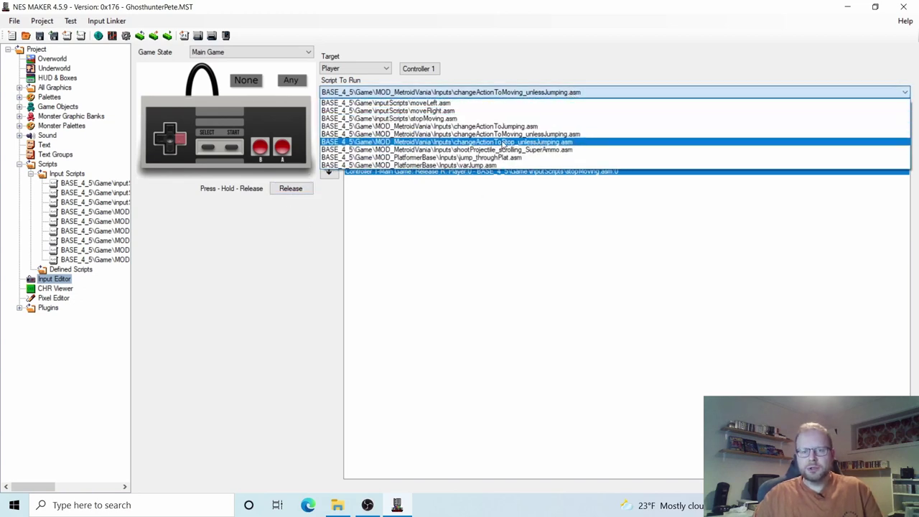
left_click(463, 142)
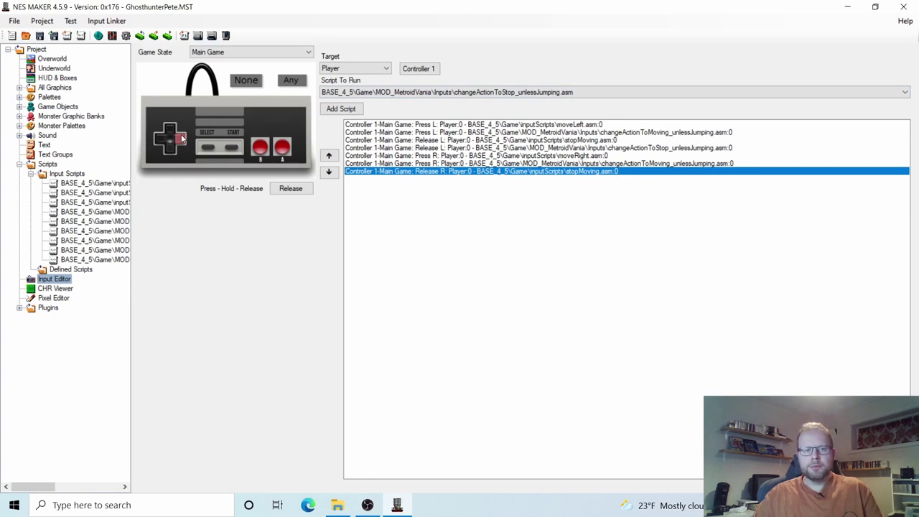
left_click(349, 110)
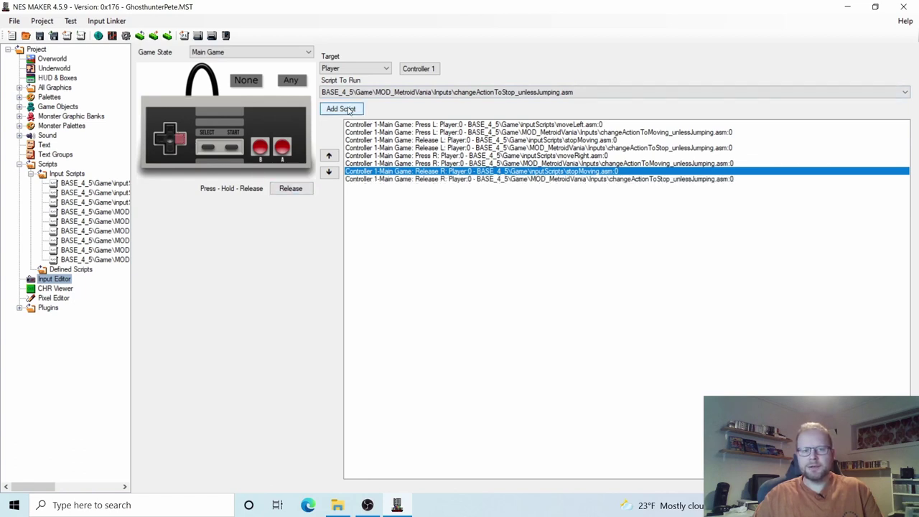
left_click(447, 180)
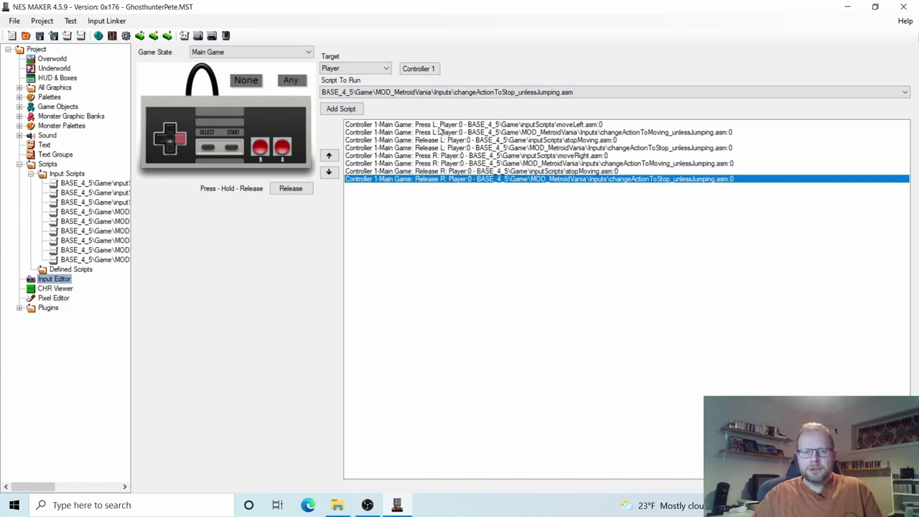
Check the order of the Press and Release entries for the Left and Right buttons in the script list.
left_click(441, 125)
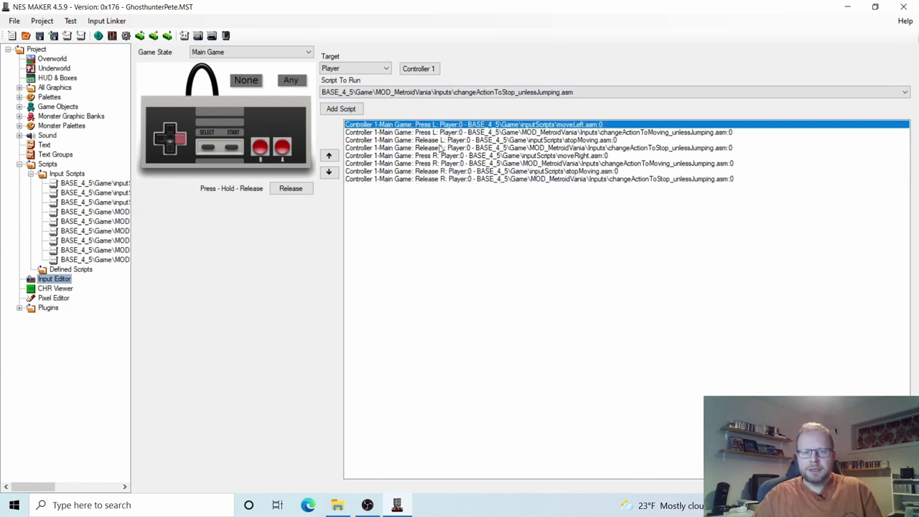
left_click(439, 148)
left_click(434, 156)
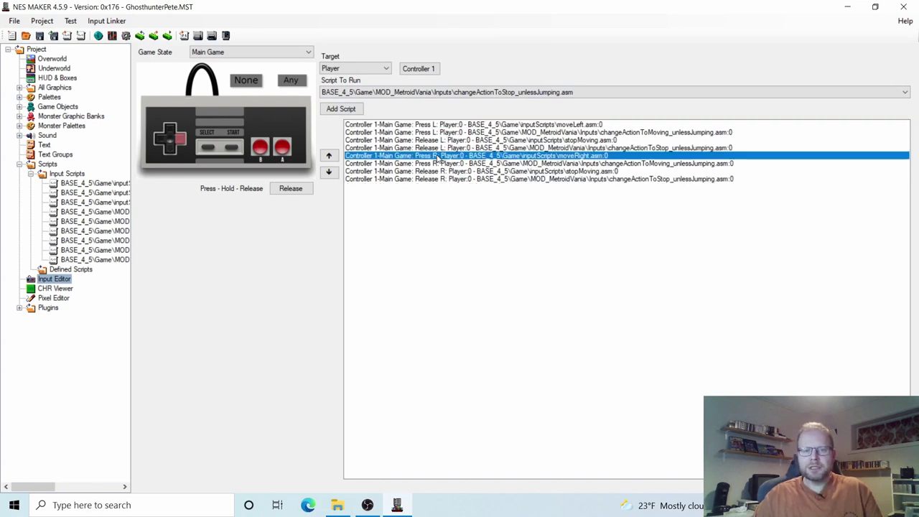
left_click(442, 172)
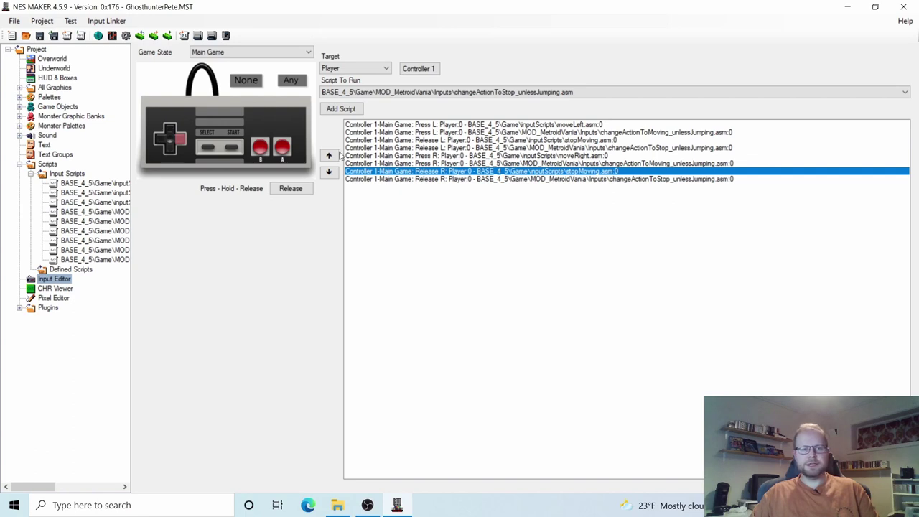
Export and test the game, walk the player back and forth in both directions to check the animation changes, and close the emulator.
left_click(197, 36)
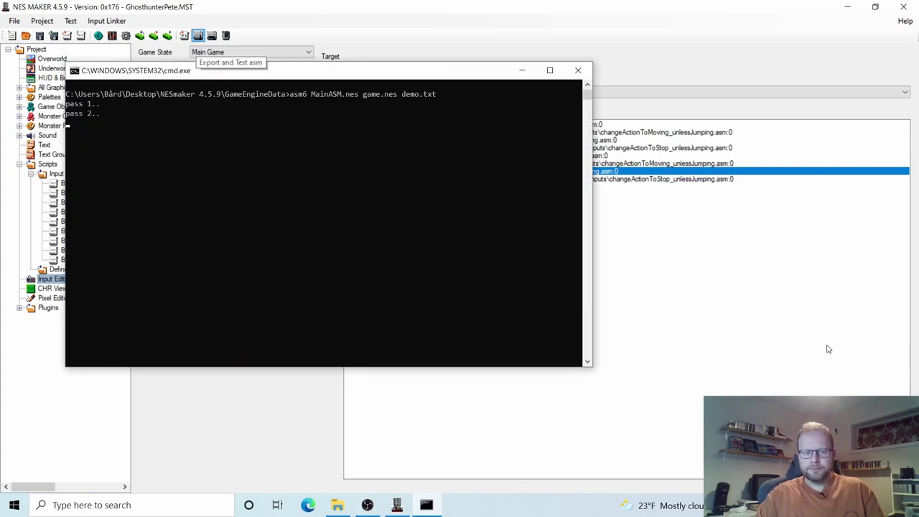
key("Return")
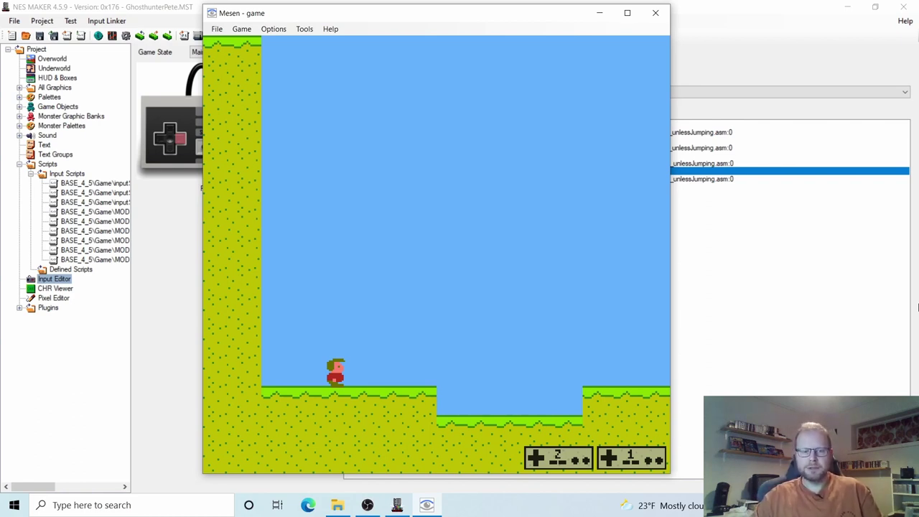
key("Right")
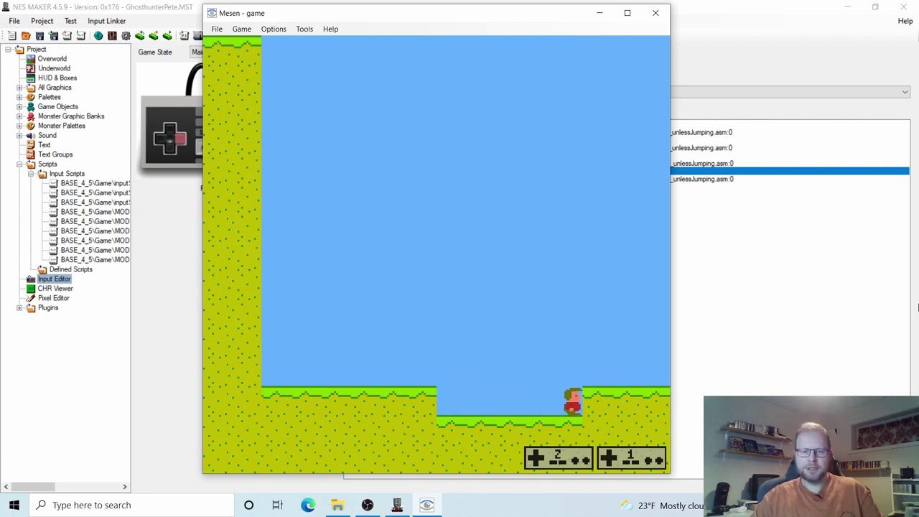
key("Left")
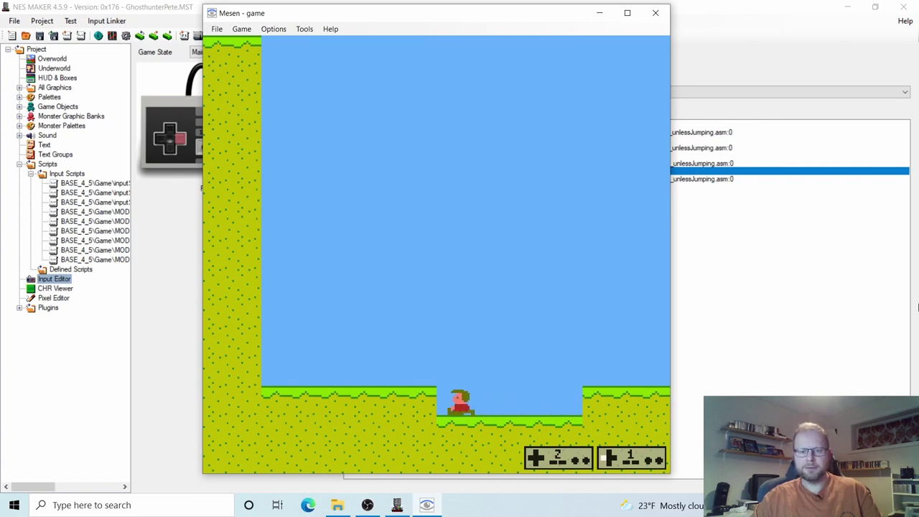
key("Right")
key("Right")
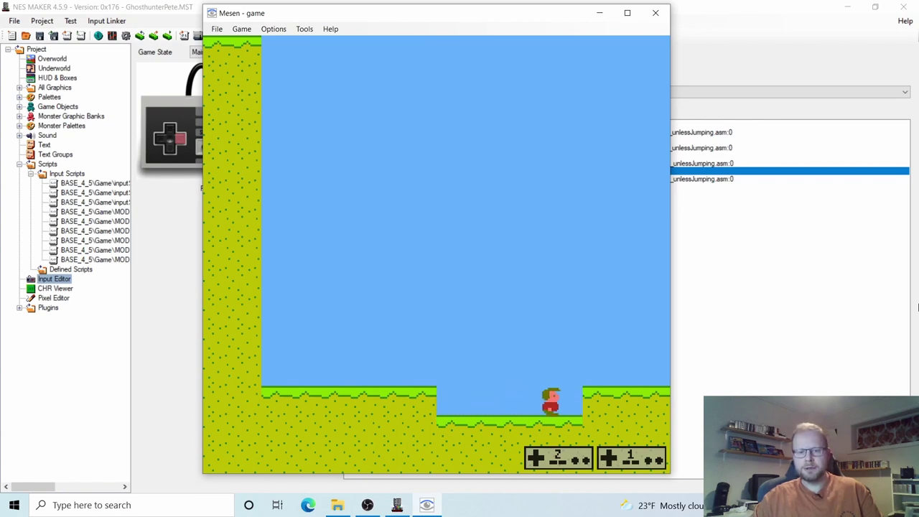
key("Left")
key("Right")
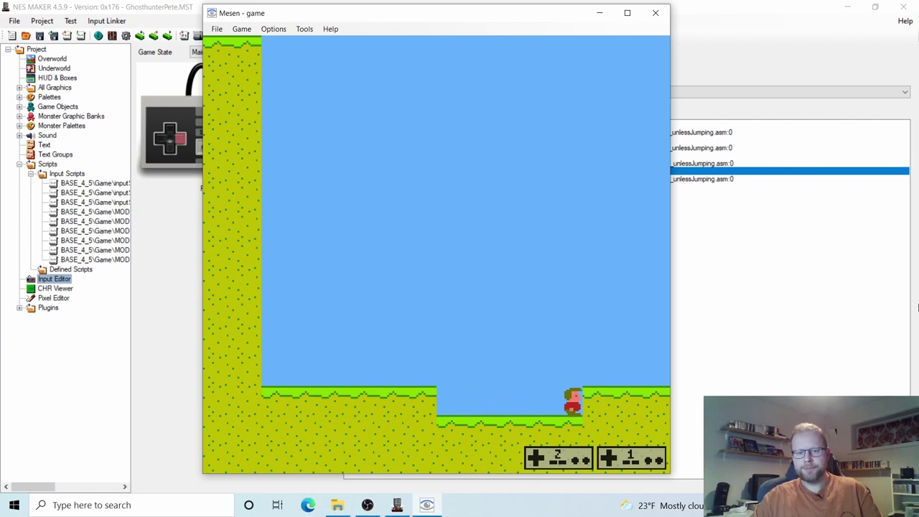
key("Left")
key("Right")
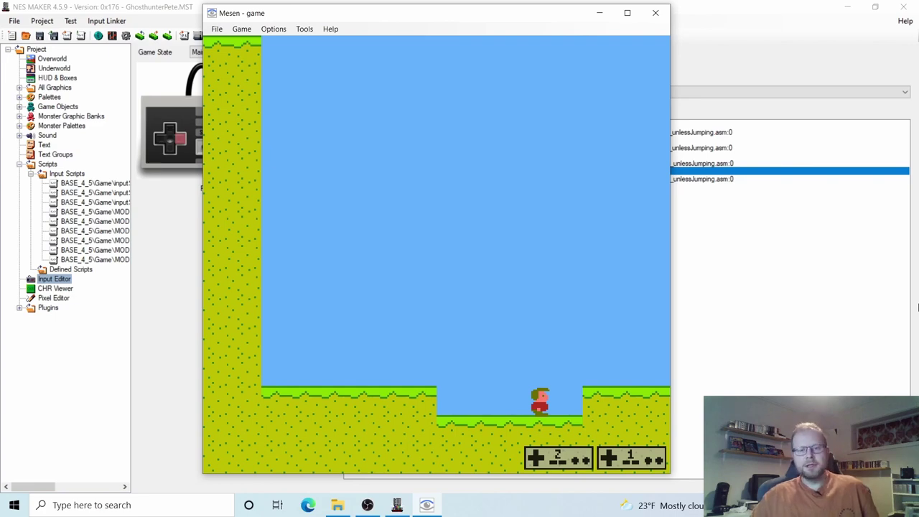
left_click(654, 14)
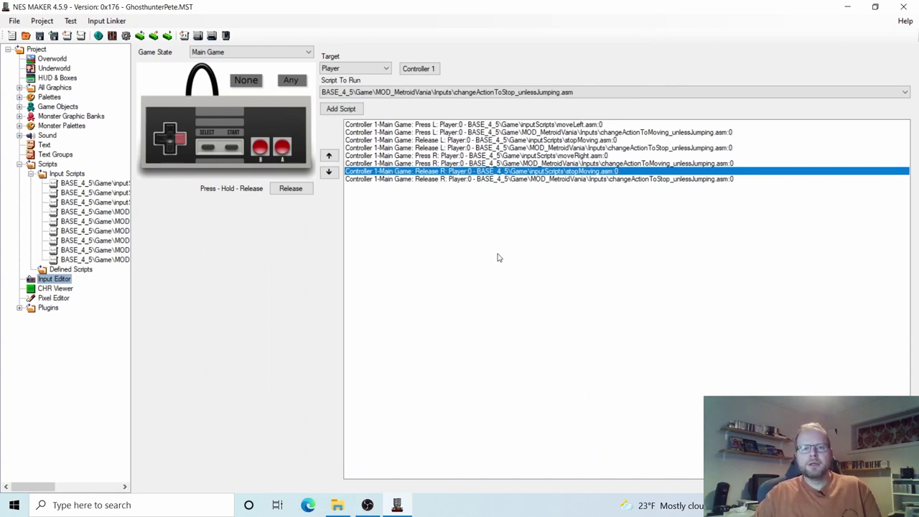
Add jump_throughPlat.asm to the A button's Press event for the Player, with the Right button deselected.
left_click(181, 142)
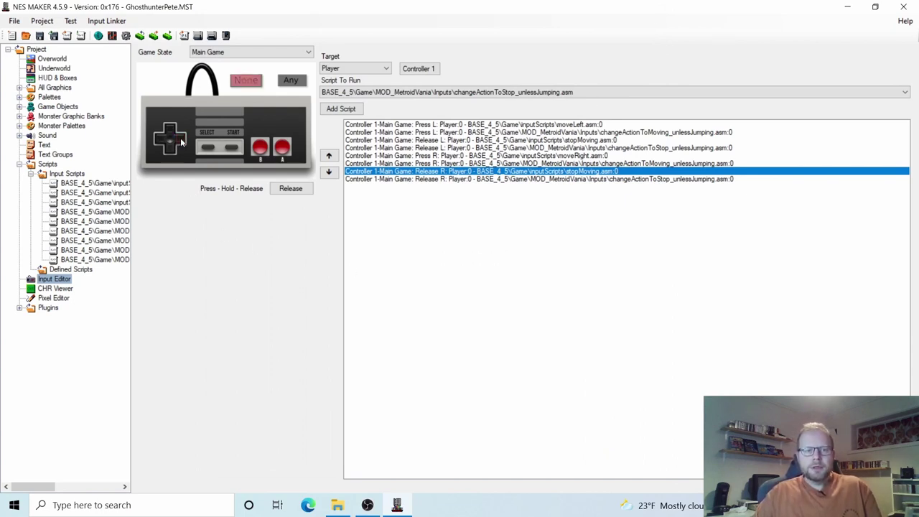
left_click(285, 148)
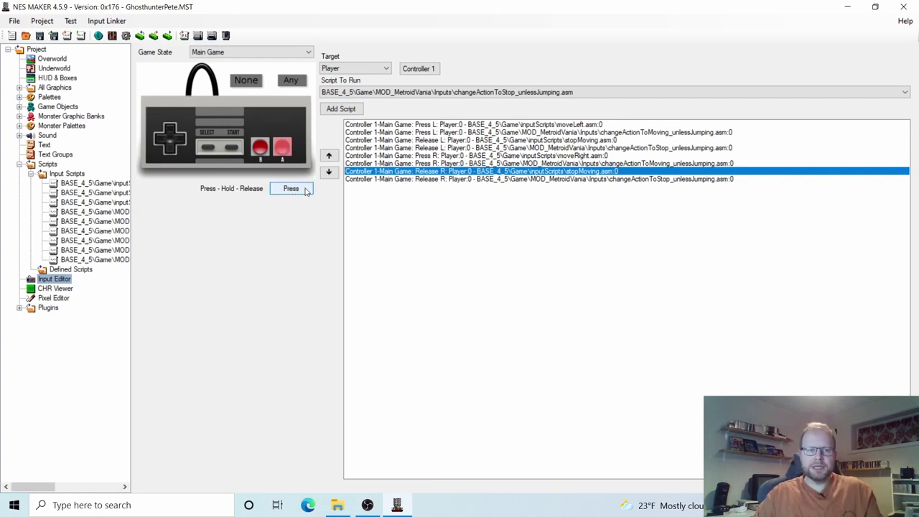
left_click(577, 93)
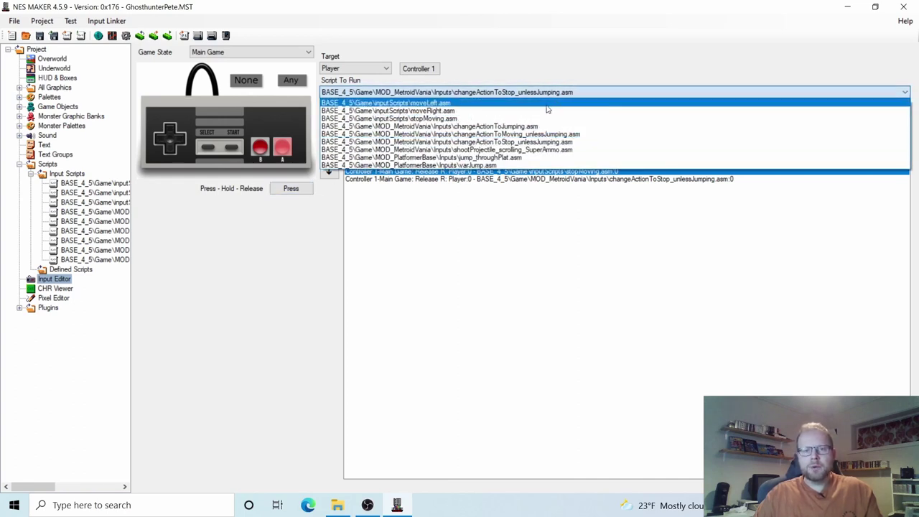
left_click(507, 158)
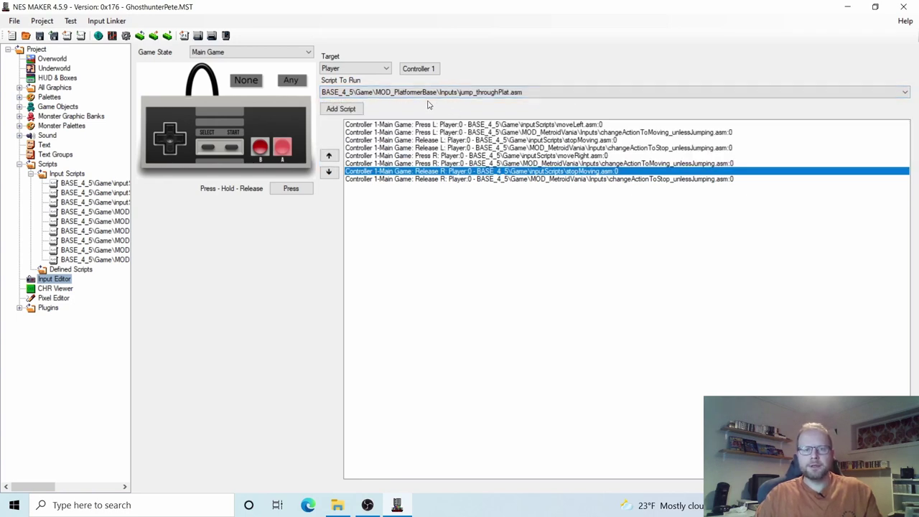
left_click(338, 110)
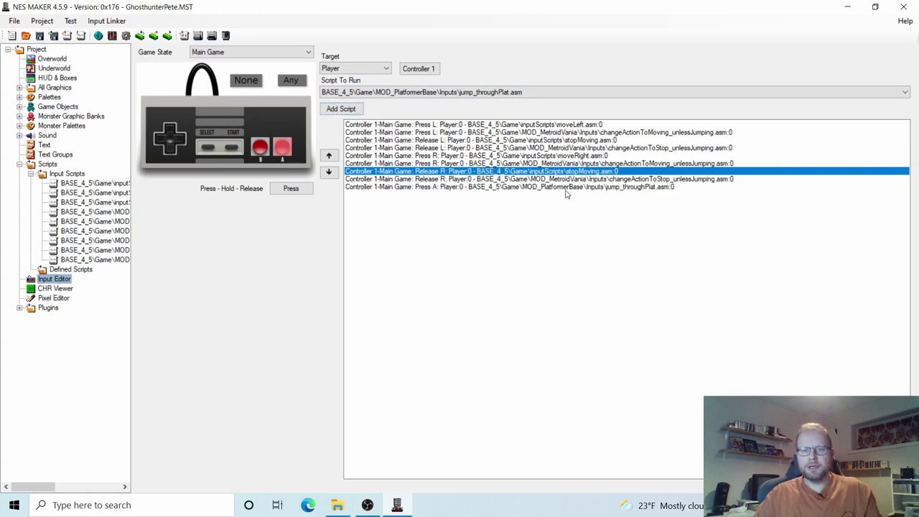
left_click(564, 188)
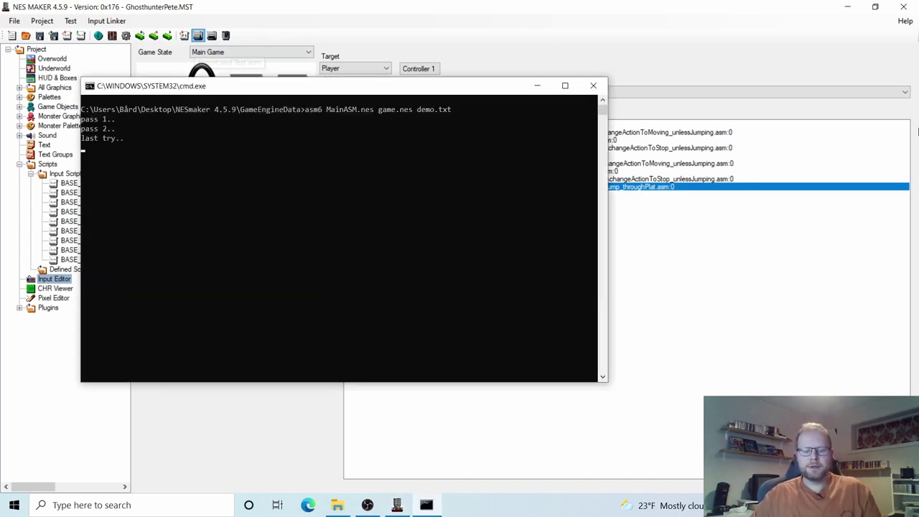
Export and test the game, try jumping with A while moving left and right, and close the emulator.
key("Return")
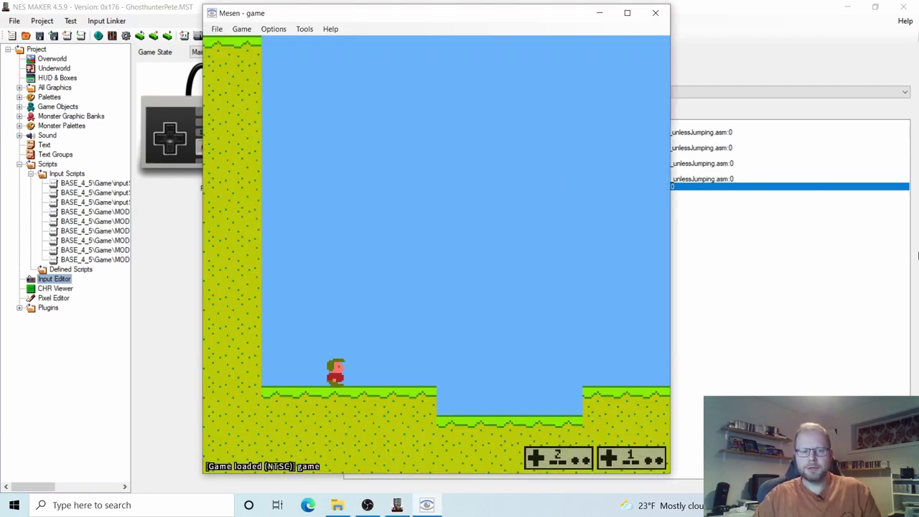
key("Right")
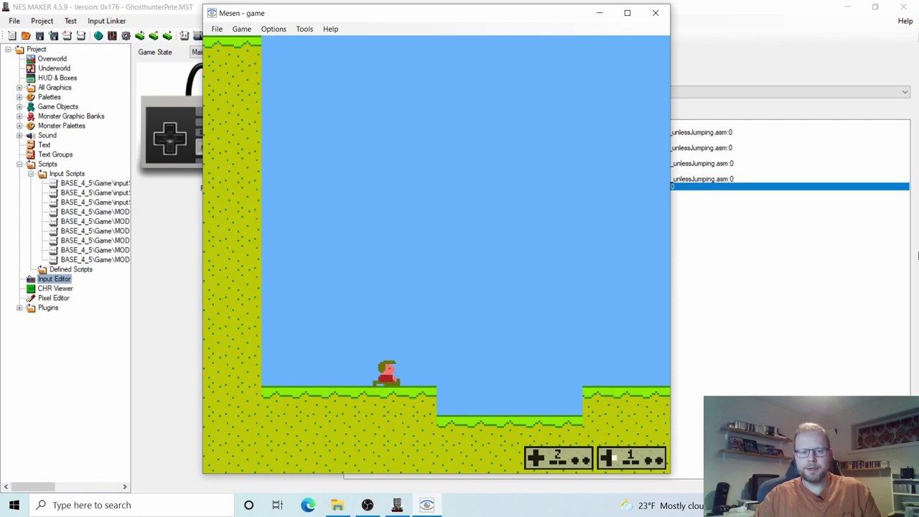
key("Left")
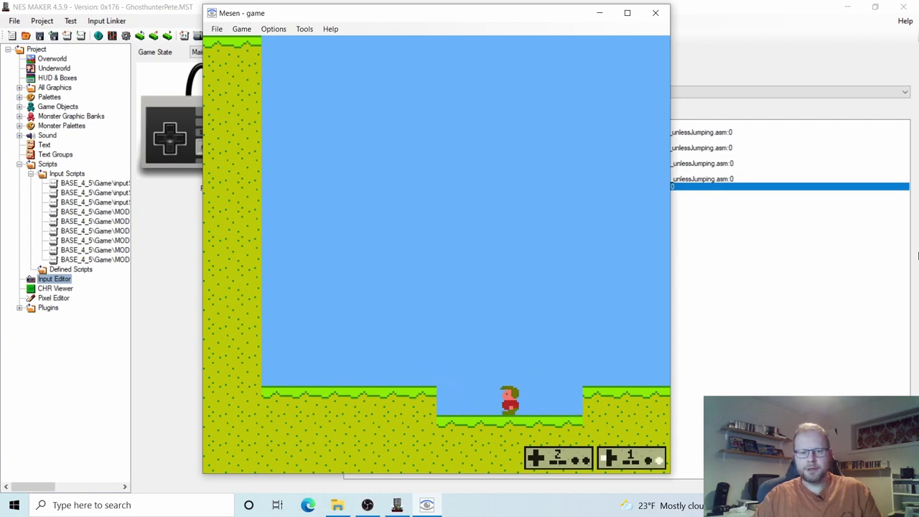
key("Right")
key("a")
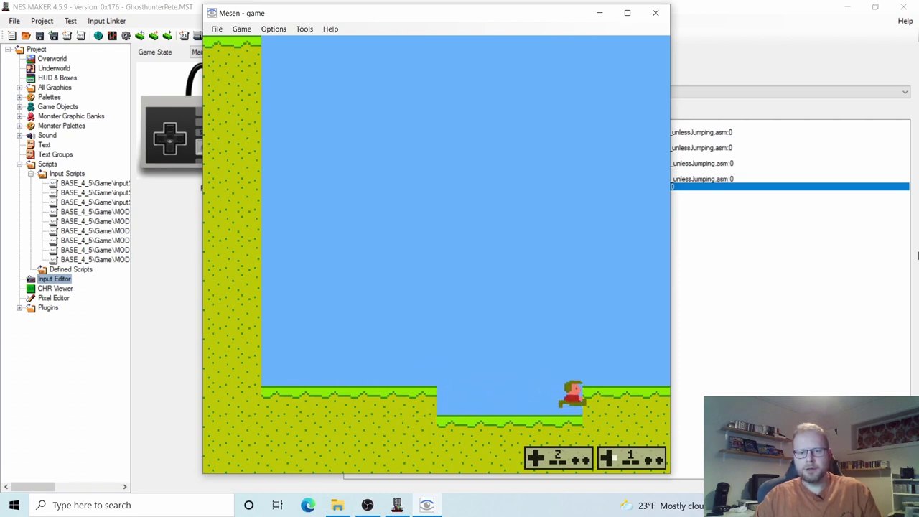
key("a")
key("a")
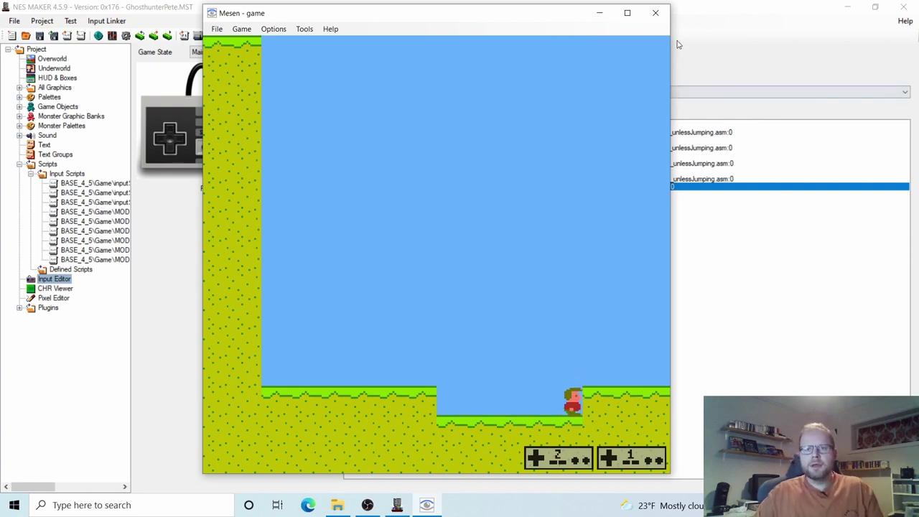
left_click(661, 23)
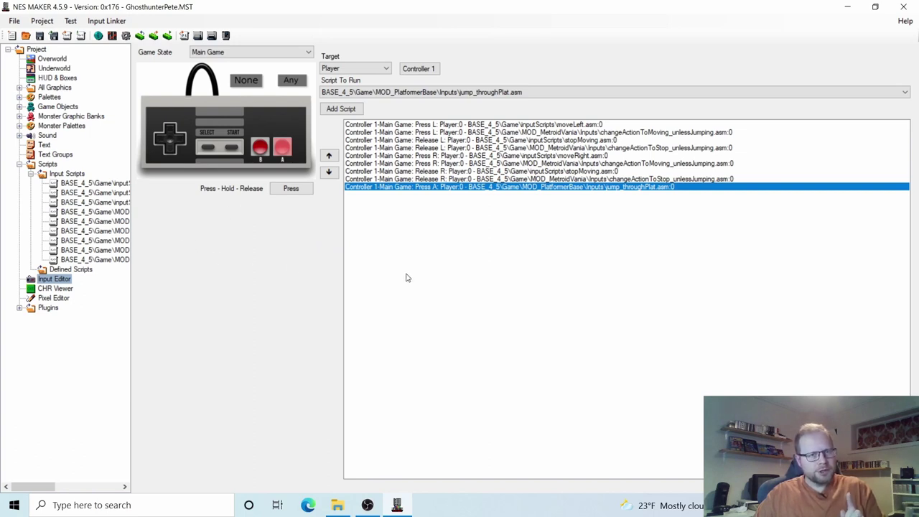
Set the Player object's Normal Max Speed to 27 and Jump Speed to 55 in its object details.
left_click(19, 106)
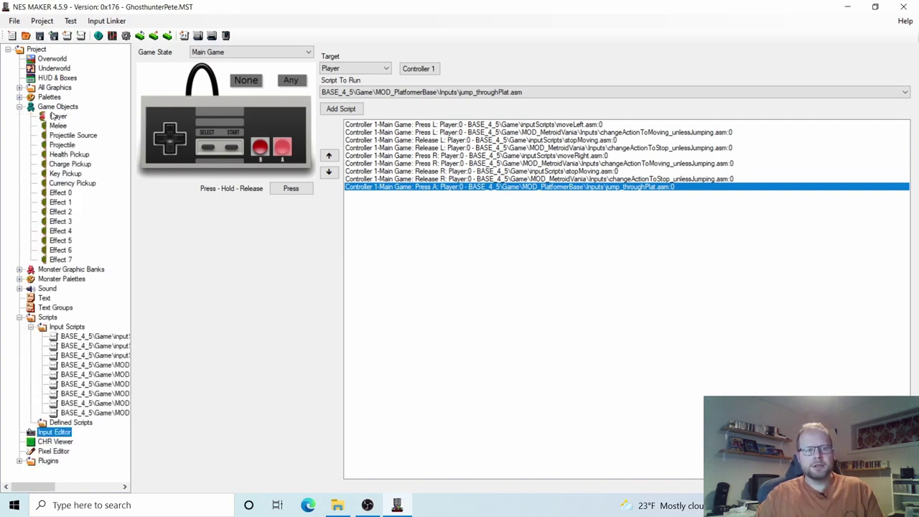
left_click(52, 118)
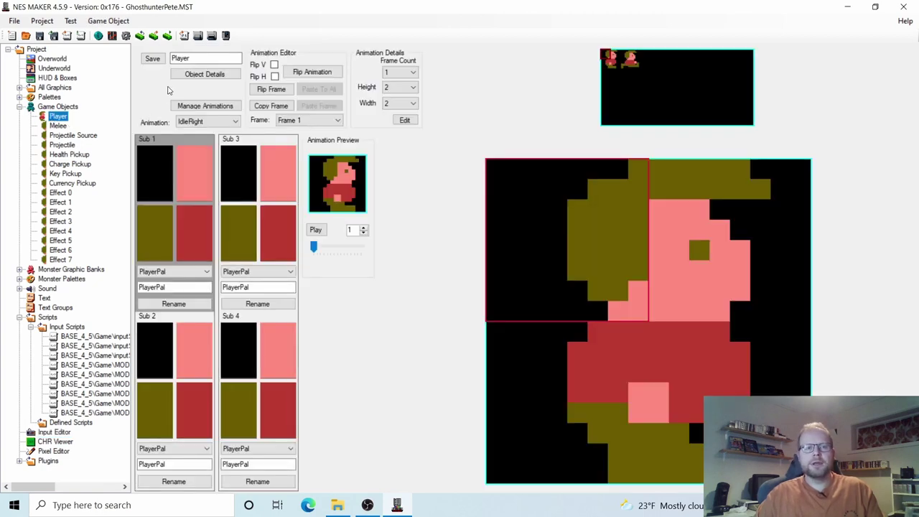
left_click(223, 75)
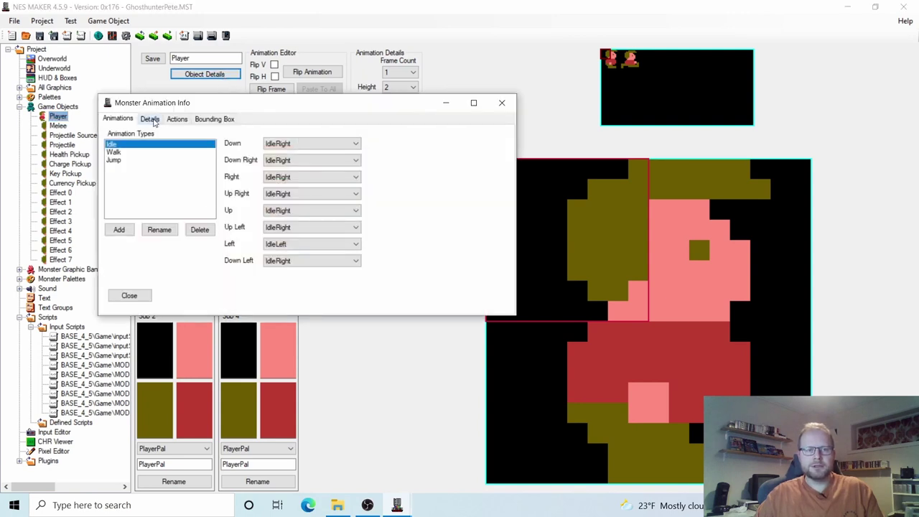
left_click(150, 120)
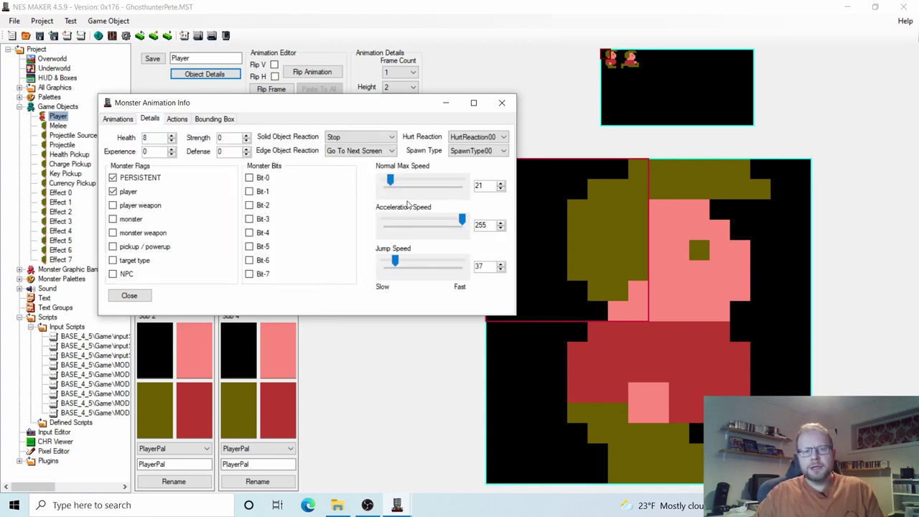
left_click_drag(393, 185, 393, 185)
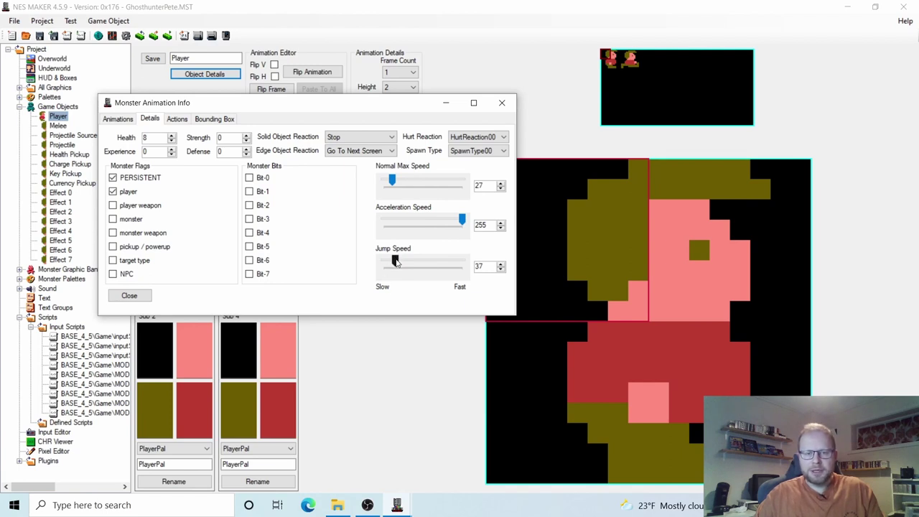
mouse_move(395, 263)
left_mouse_down()
mouse_move(406, 263)
mouse_move(396, 265)
left_mouse_up()
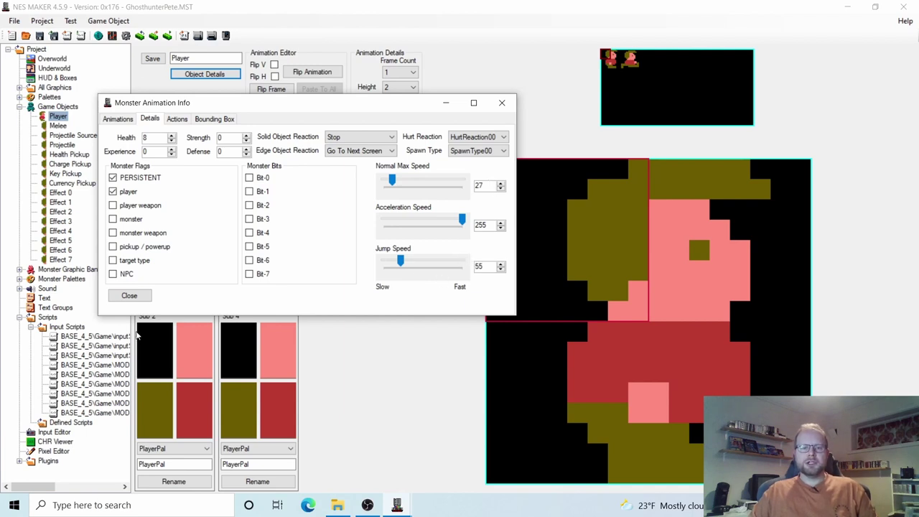
left_click(130, 296)
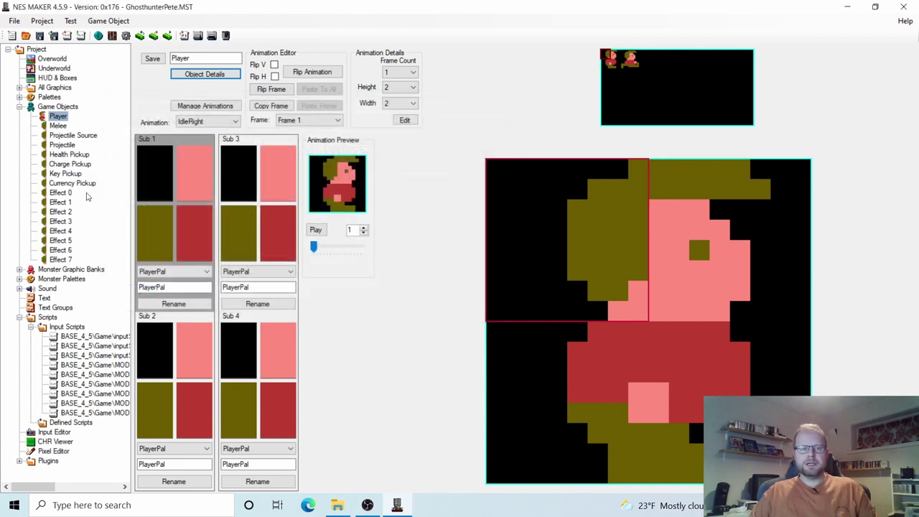
Export and test the game, run and jump the player back and forth across the pit with the new speeds, and close the emulator.
left_click(203, 43)
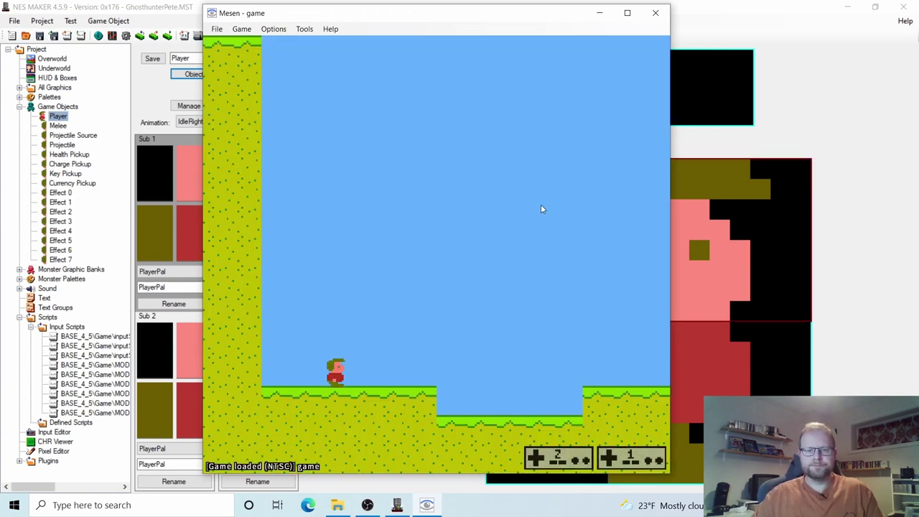
key("Right")
key("Left")
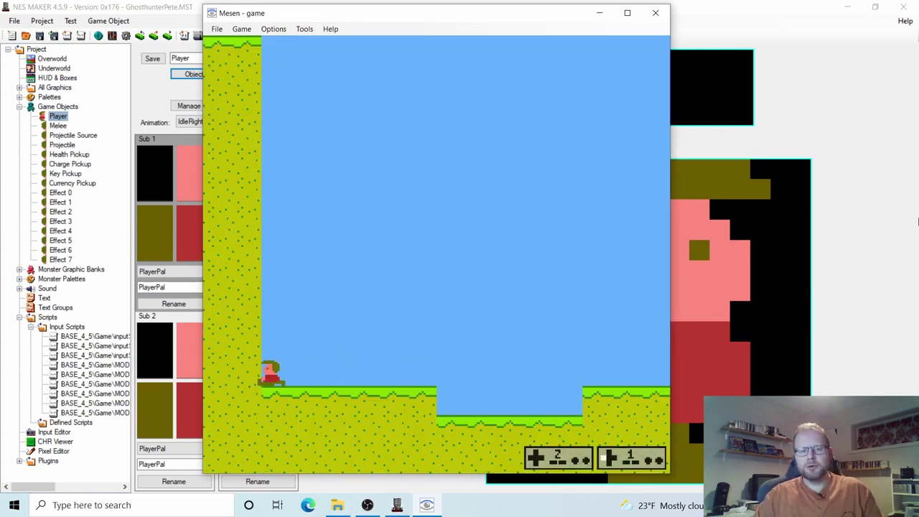
key("Right")
key("a")
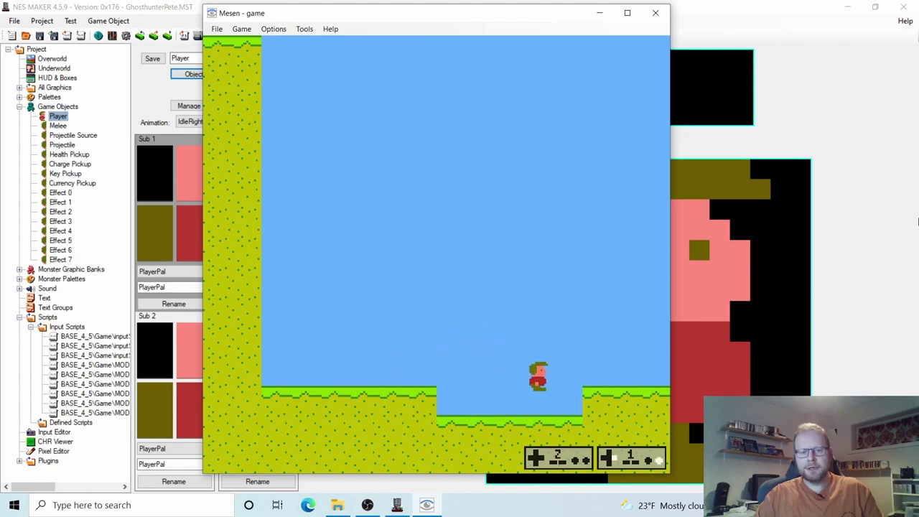
key("a")
key("Left")
key("a")
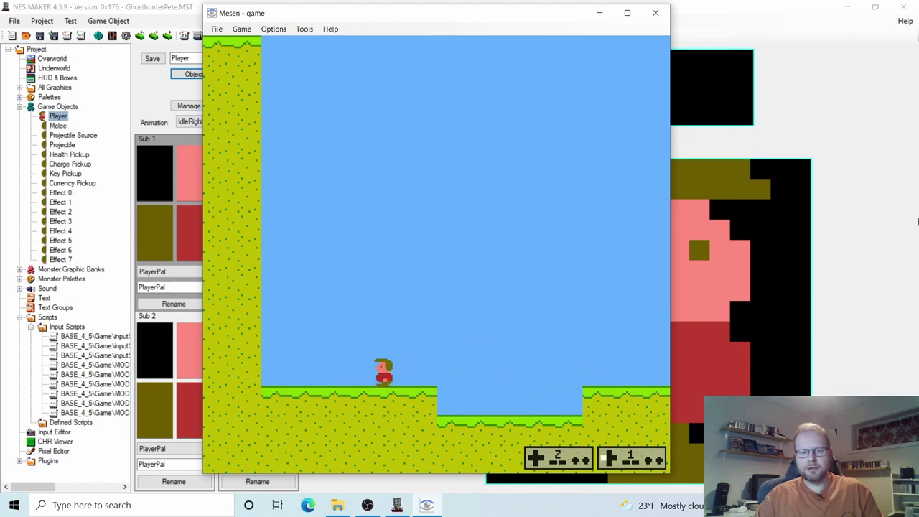
key("Right")
key("a")
key("a")
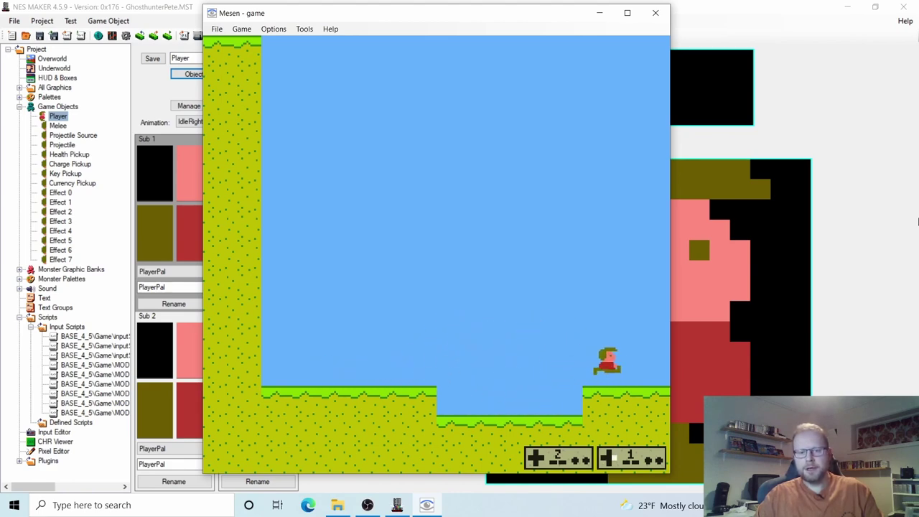
key("Left")
key("a")
key("Right")
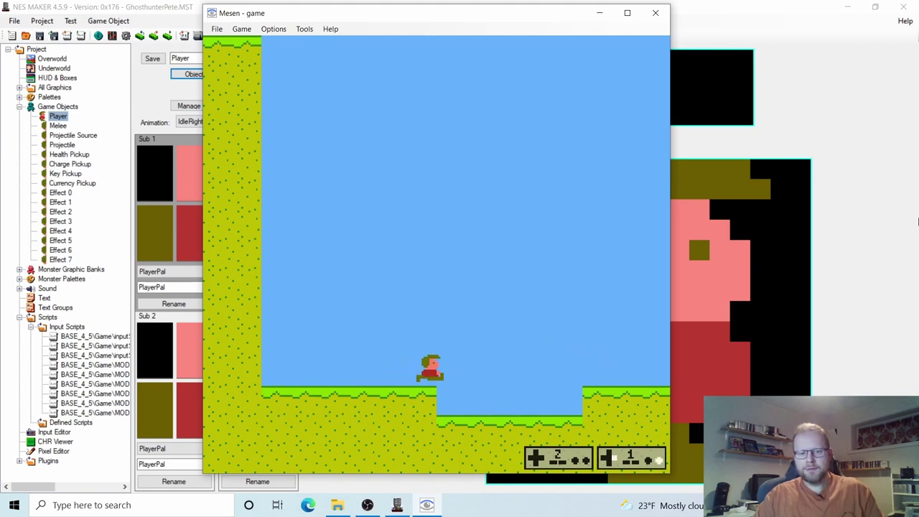
key("a")
key("Left")
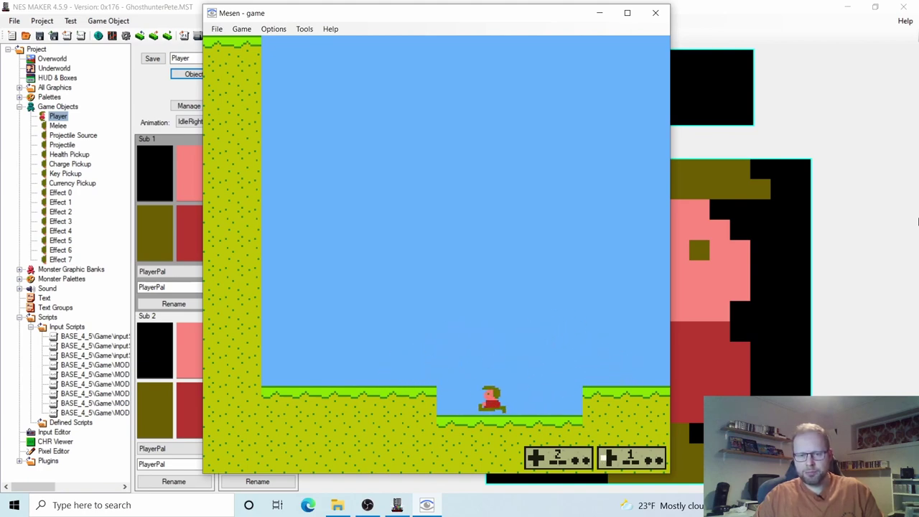
key("a")
key("Right")
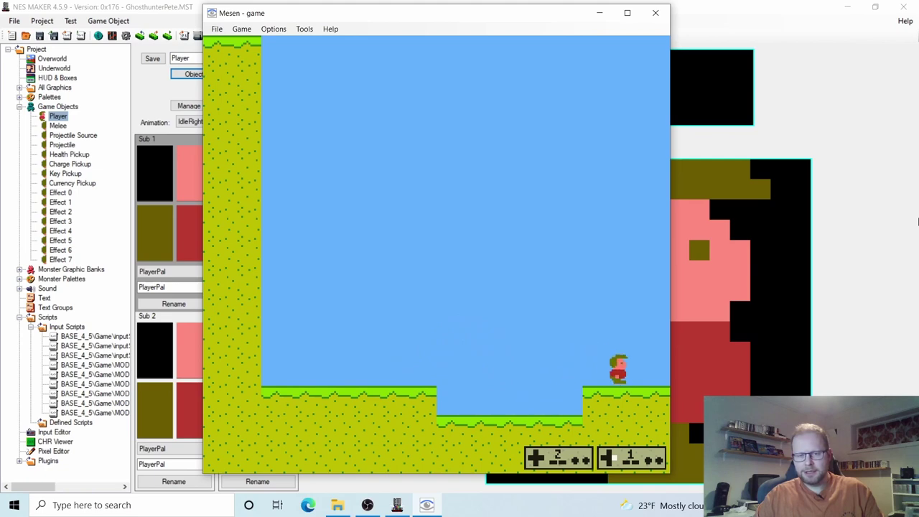
key("Left")
key("a")
key("a")
key("Right")
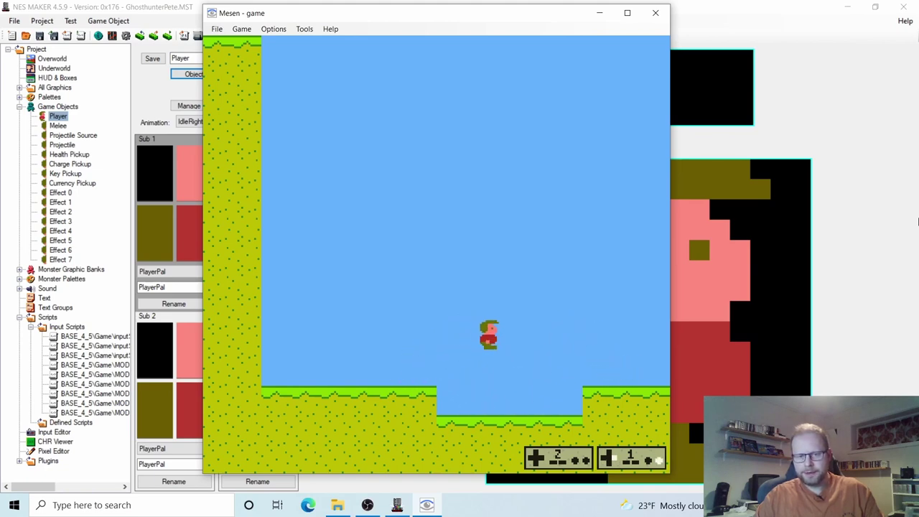
key("Left")
key("a")
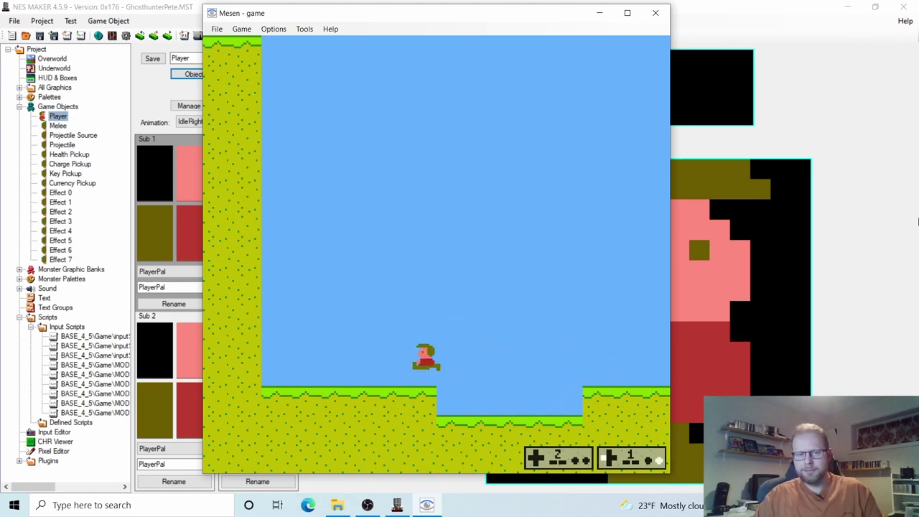
key("Right")
key("Right")
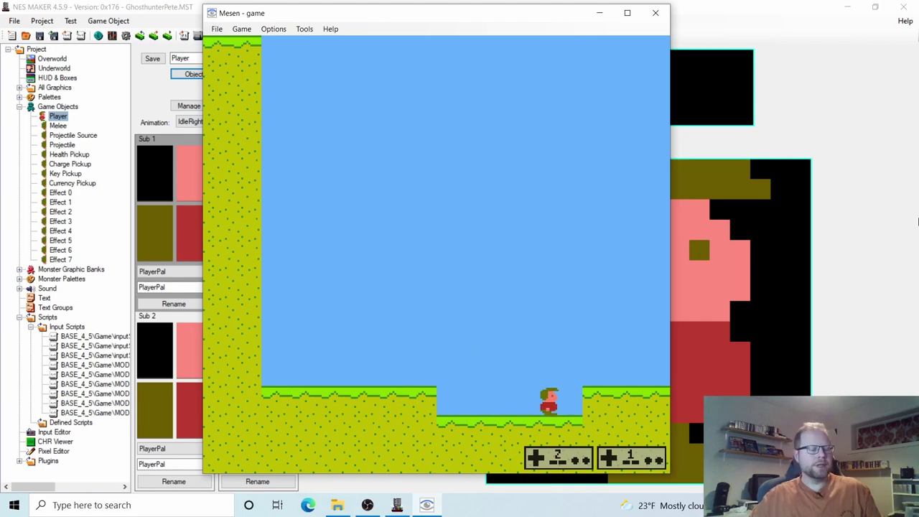
left_click(653, 20)
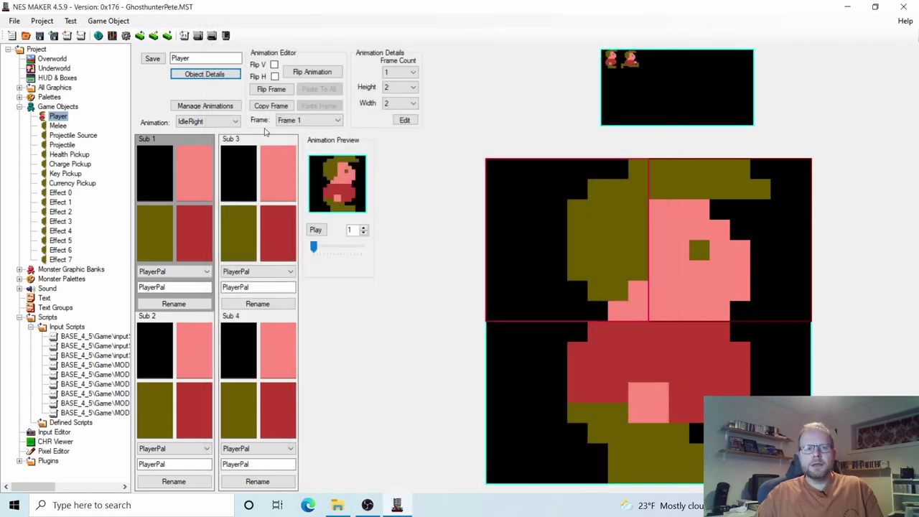
Display the Player's JumpRight animation and check which frames it contains.
left_click(228, 124)
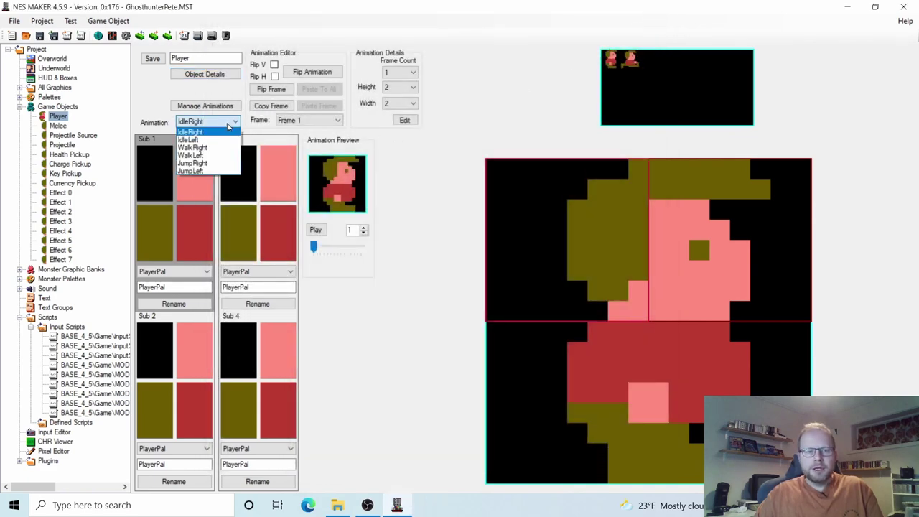
left_click(205, 163)
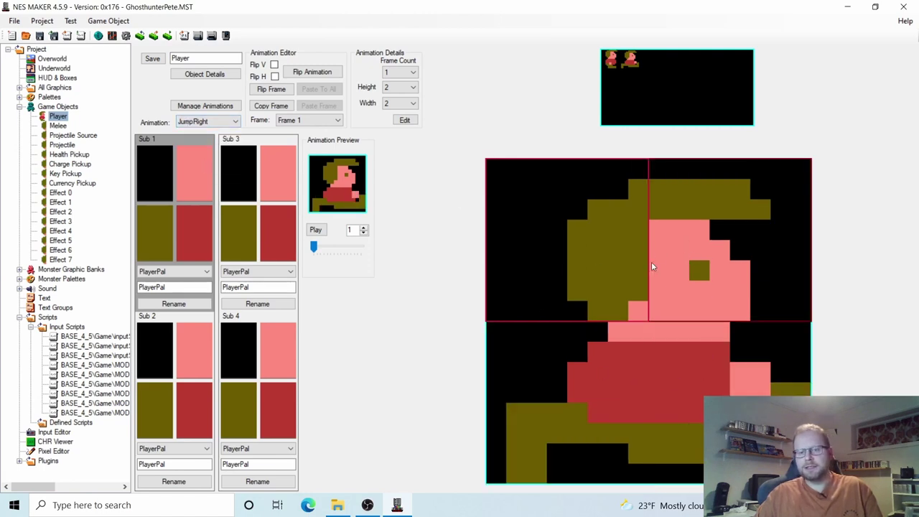
left_click(309, 120)
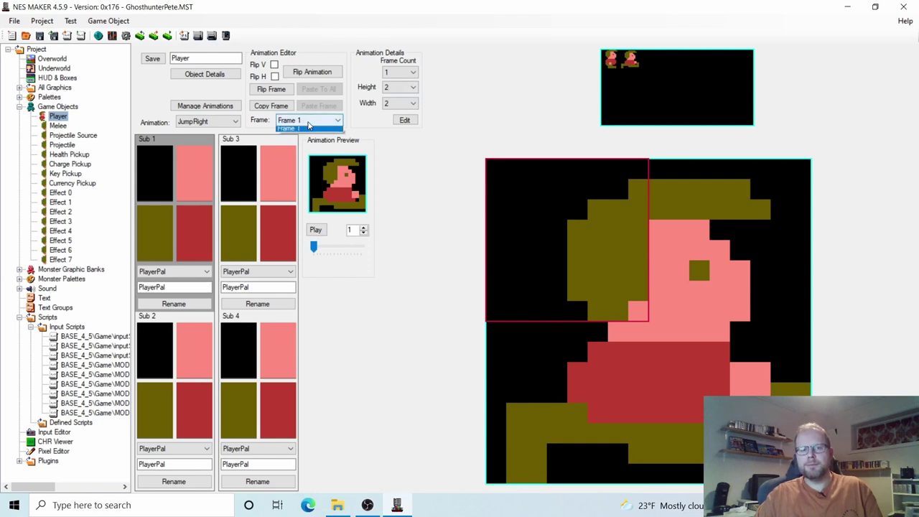
left_click(301, 129)
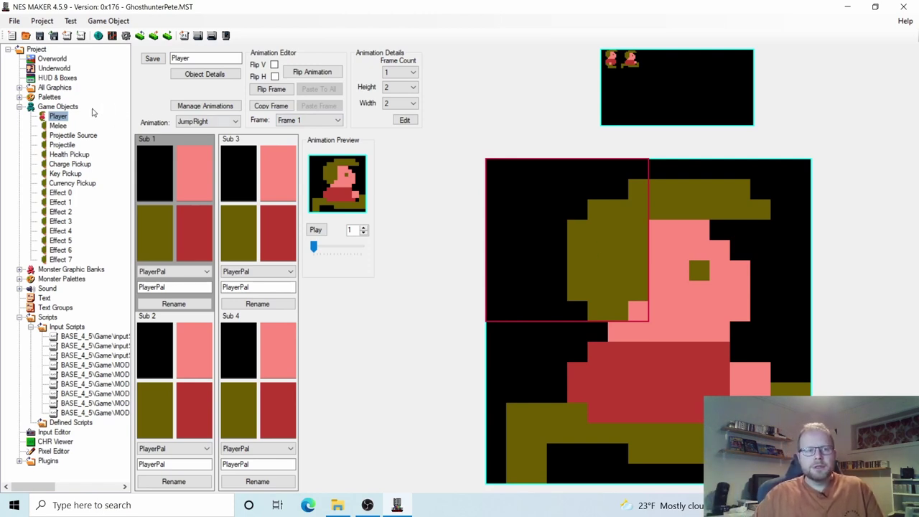
In the Input Editor, add changeActionToJumping.asm to the A button's Press event for the Player in the Main Game state.
left_click(19, 107)
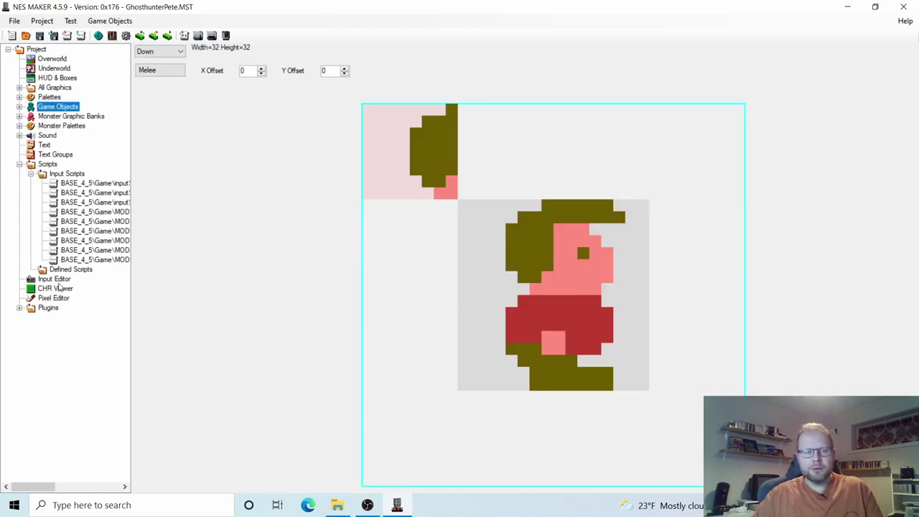
left_click(59, 279)
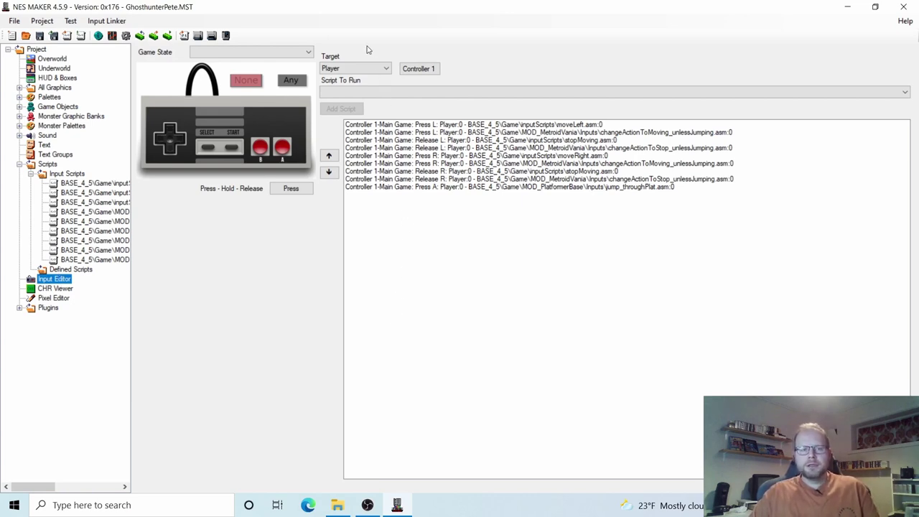
left_click(303, 52)
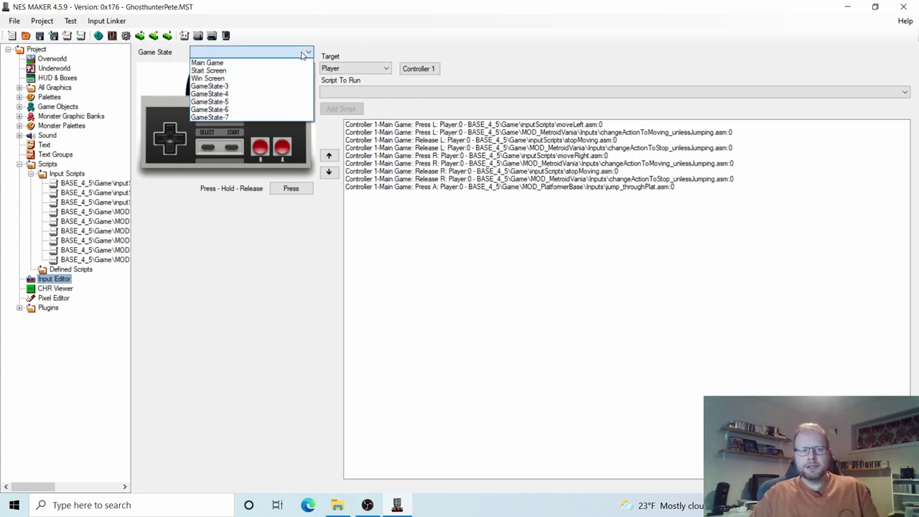
left_click(285, 62)
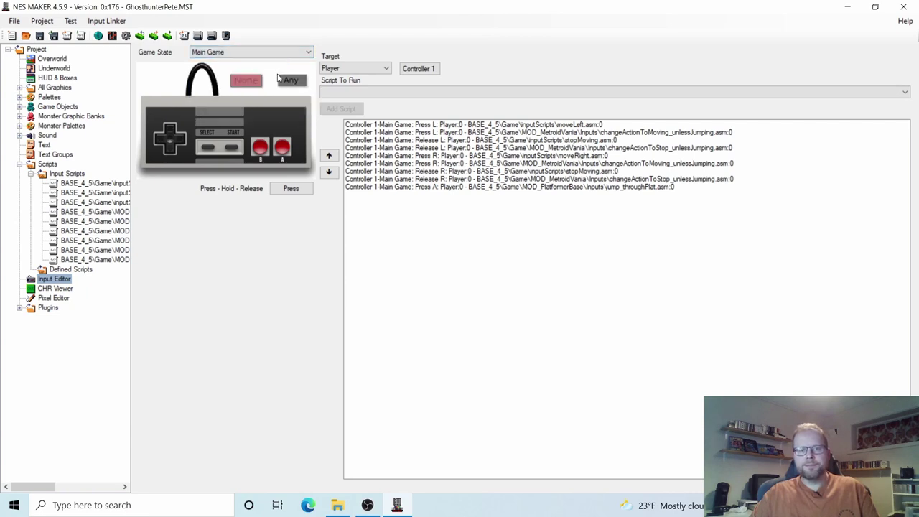
left_click(284, 149)
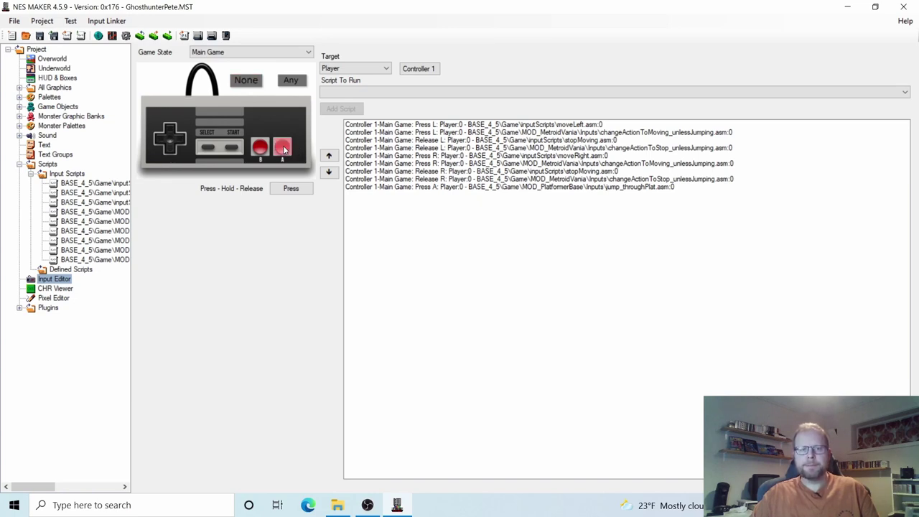
left_click(465, 93)
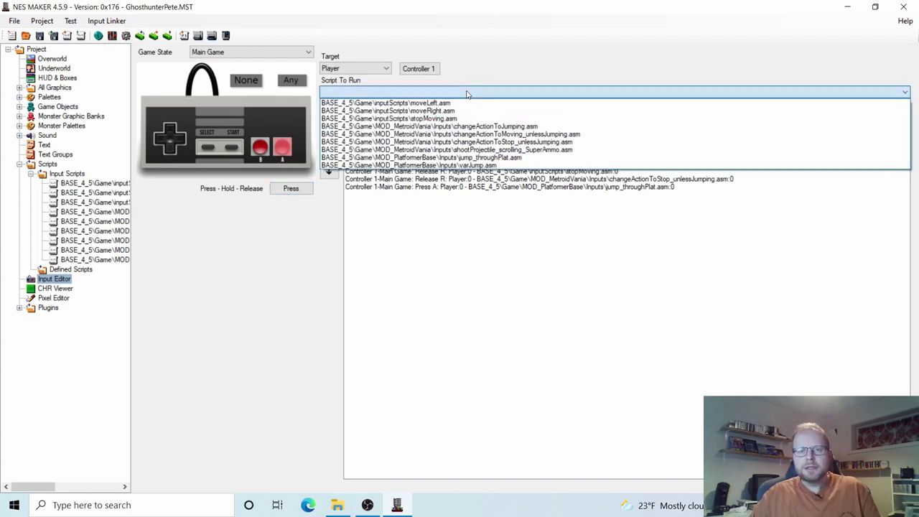
left_click(511, 127)
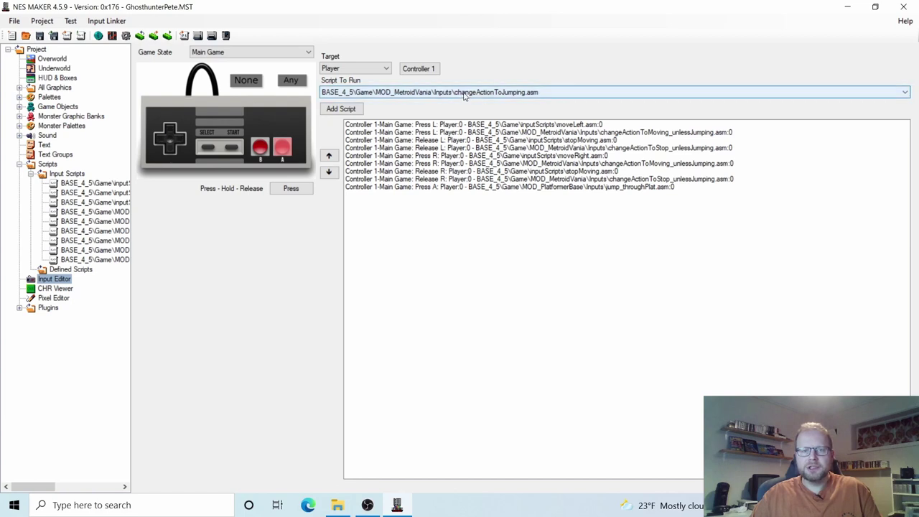
left_click(342, 109)
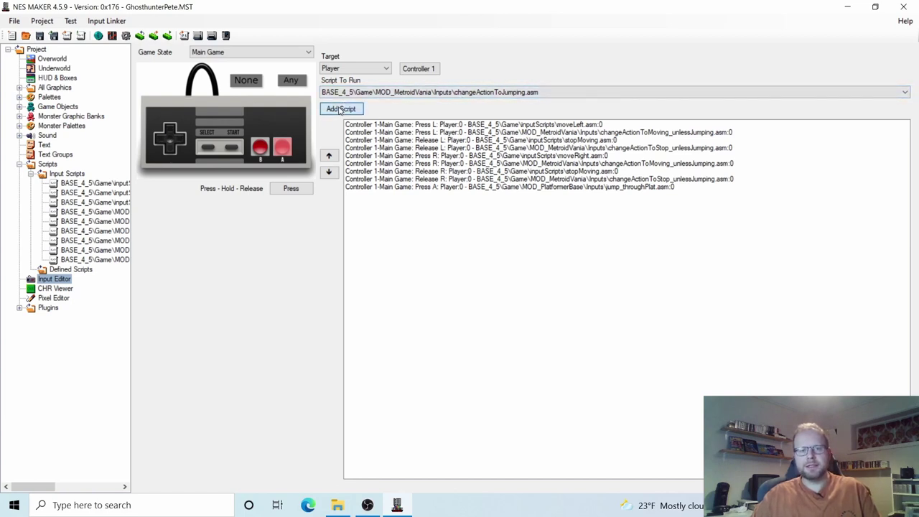
left_click(614, 188)
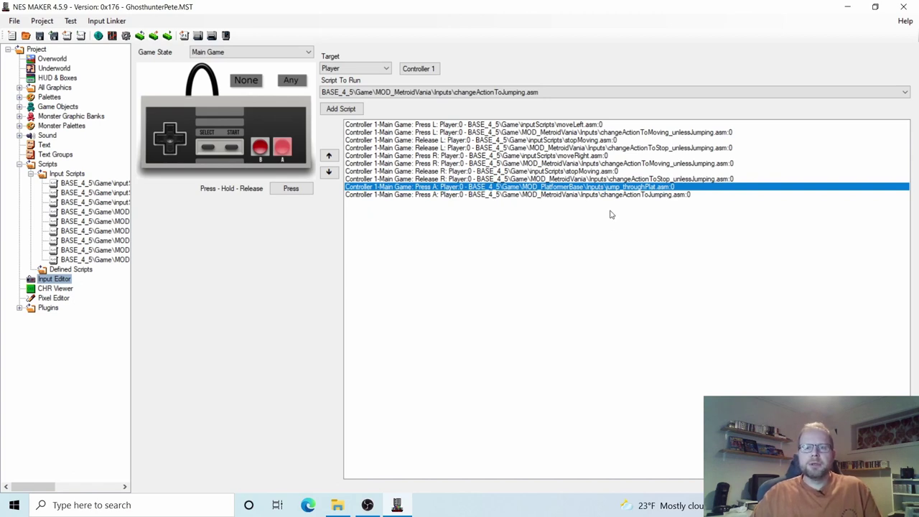
left_click(609, 195)
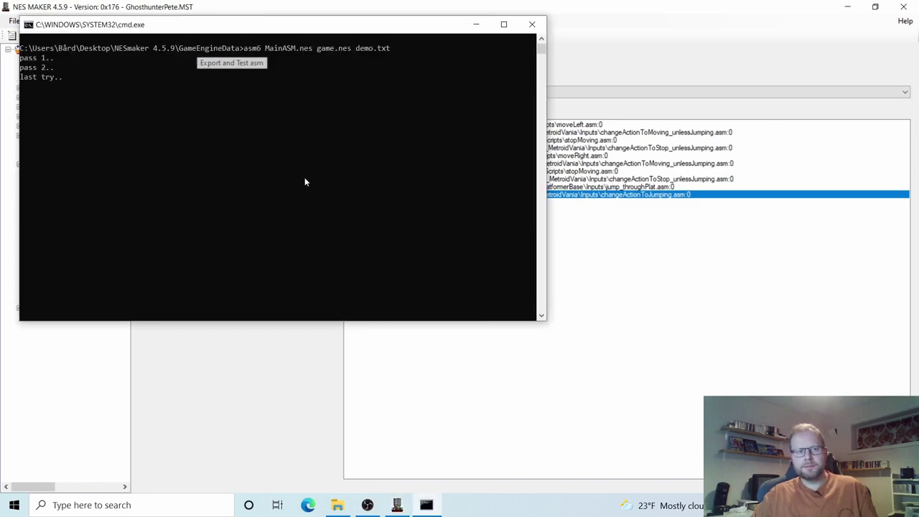
Finish assembling the exported game and launch it in the Mesen emulator.
left_click(302, 174)
key("Return")
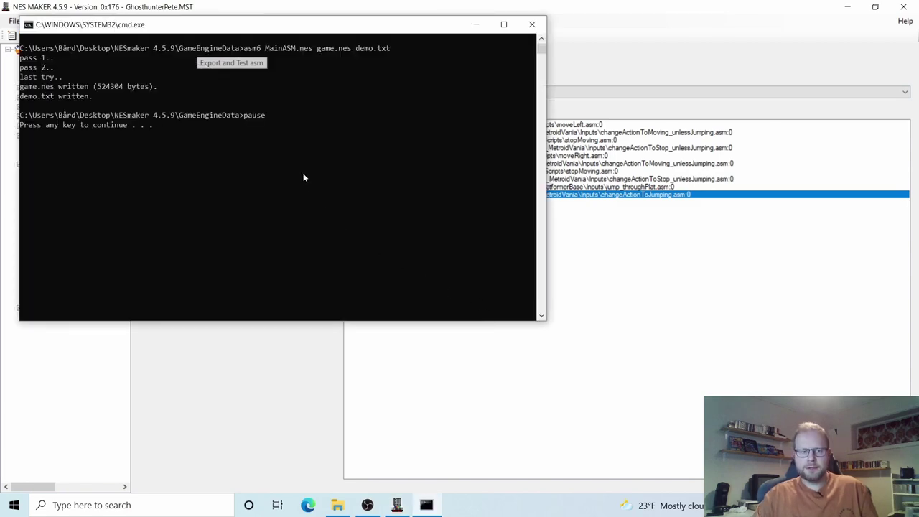
key("Return")
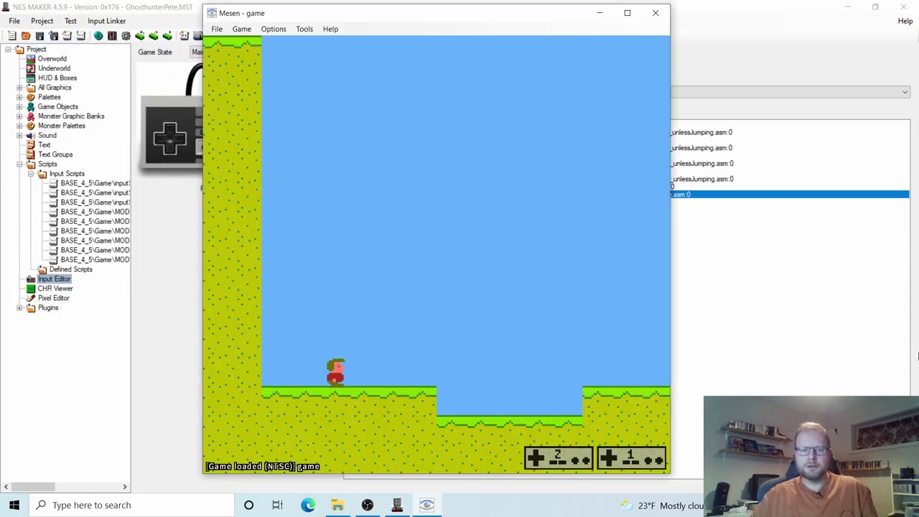
Run and jump the player back and forth across the pit in both directions to test the jumping animation.
key("Right")
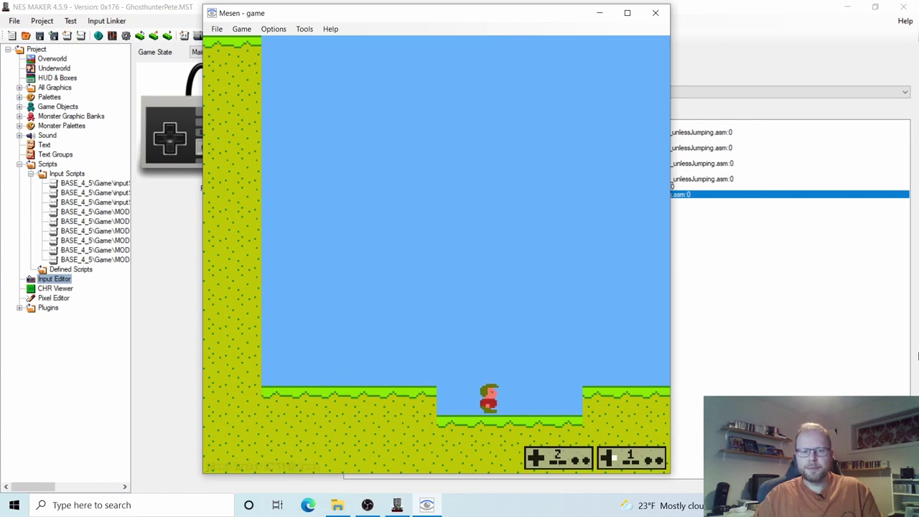
key("Right")
key("Left")
key("x")
key("Right")
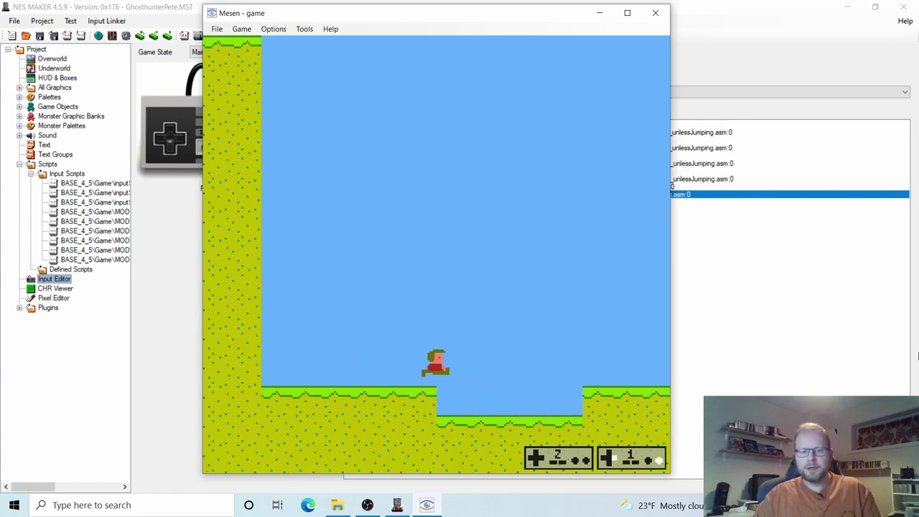
key("Right")
key("x")
key("Left")
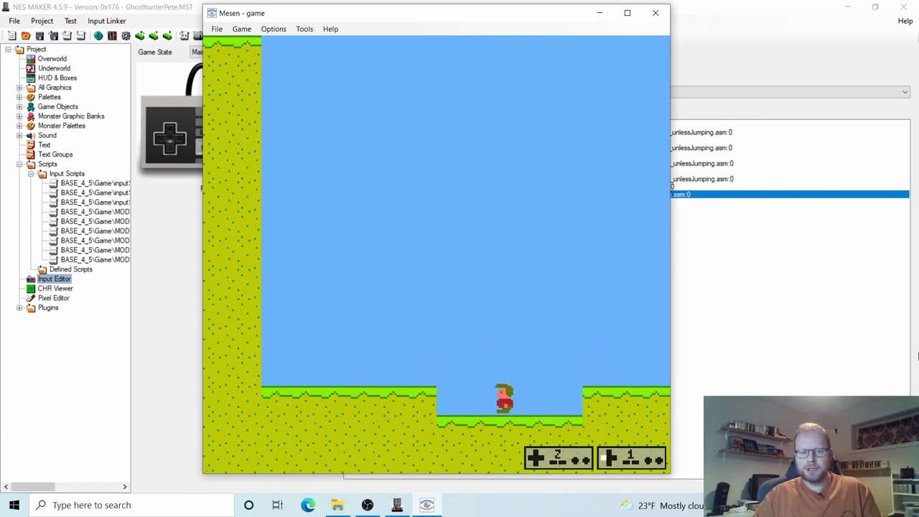
key("x")
key("Right")
key("x")
key("x")
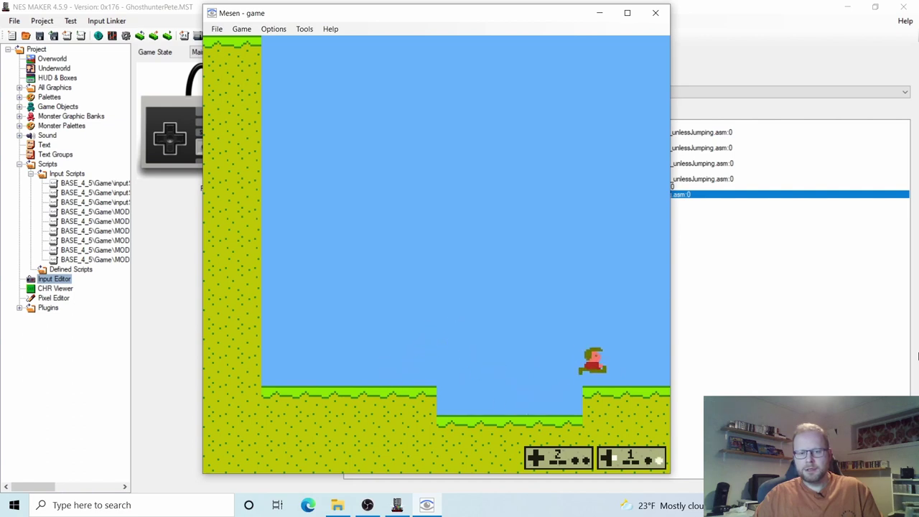
key("Left")
key("x")
key("x")
key("Right")
key("x")
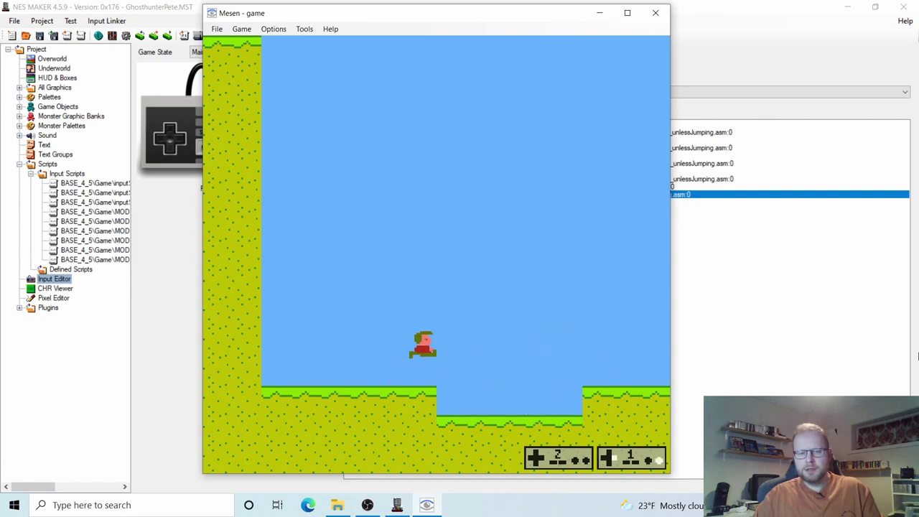
key("x")
key("Left")
key("x")
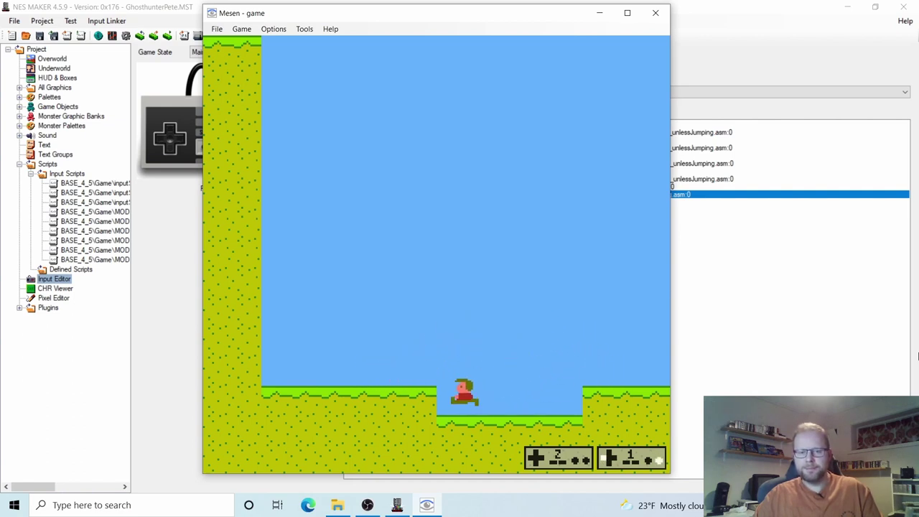
key("x")
key("Right")
key("x")
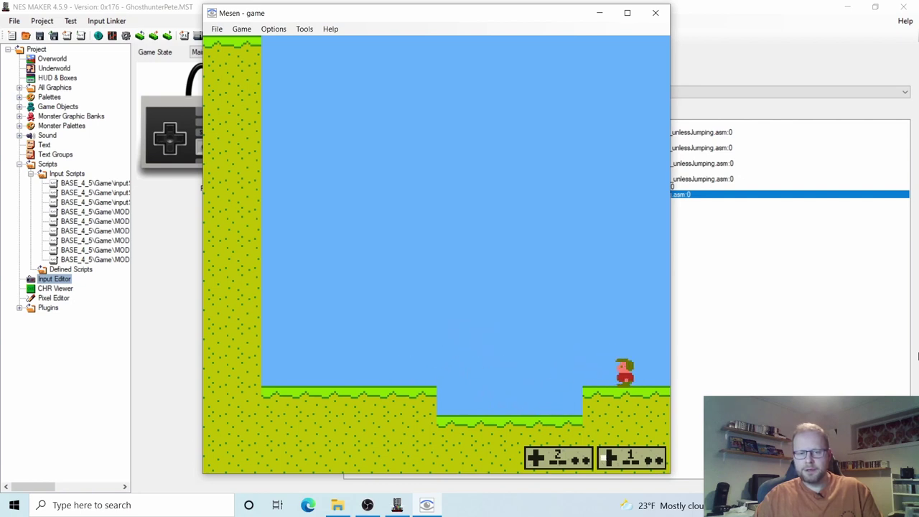
key("x")
key("Right")
key("x")
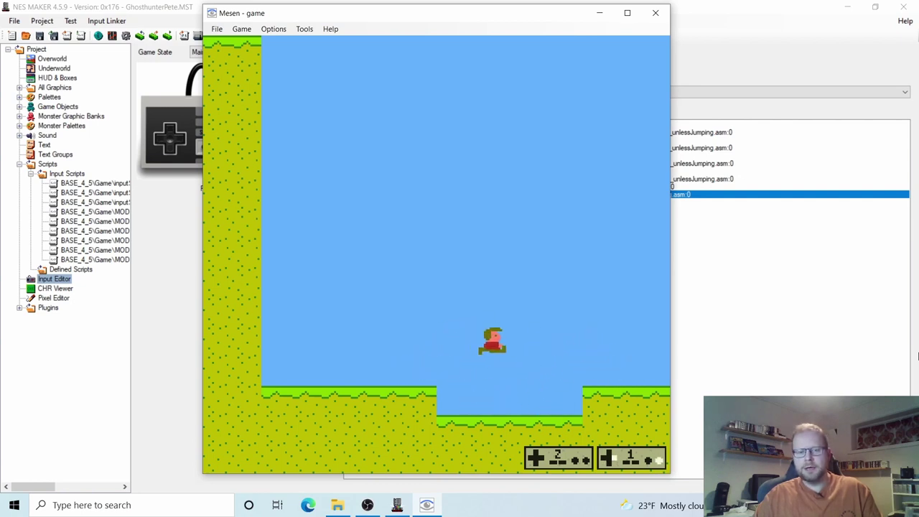
key("Left")
key("x")
key("x")
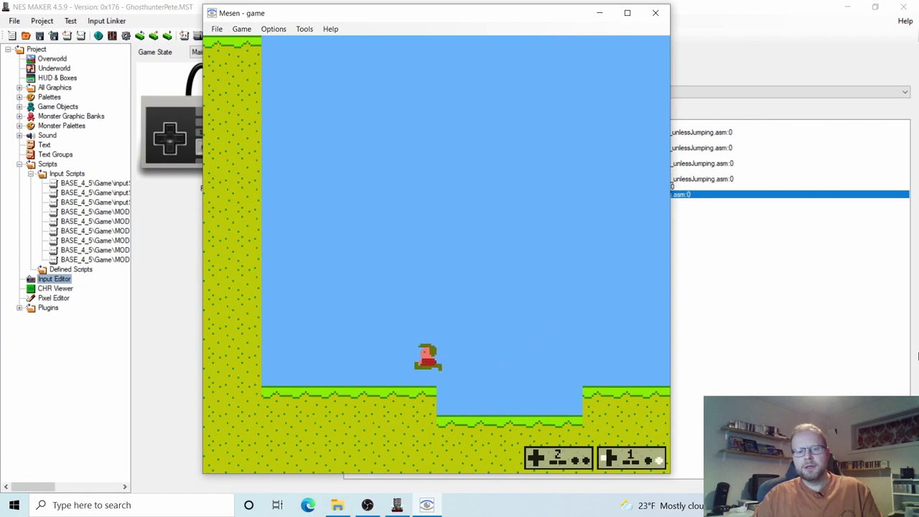
key("Right")
key("x")
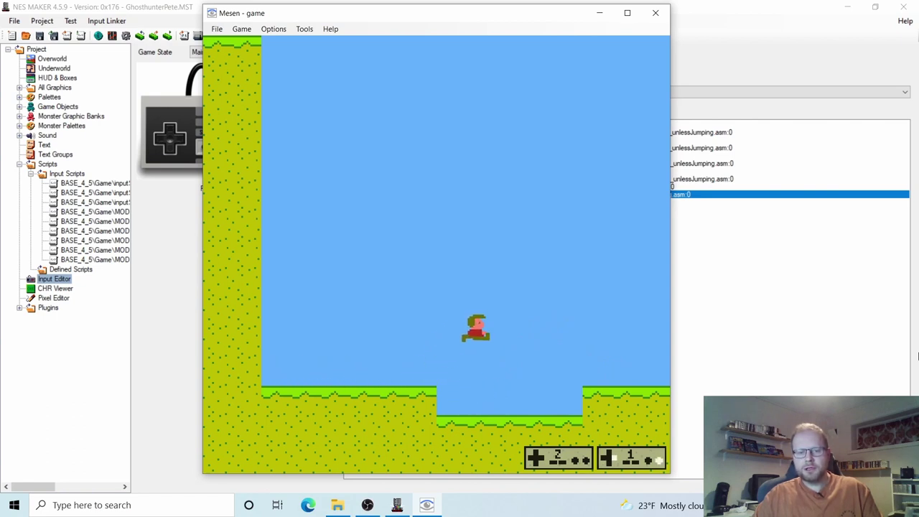
key("x")
key("Left")
key("x")
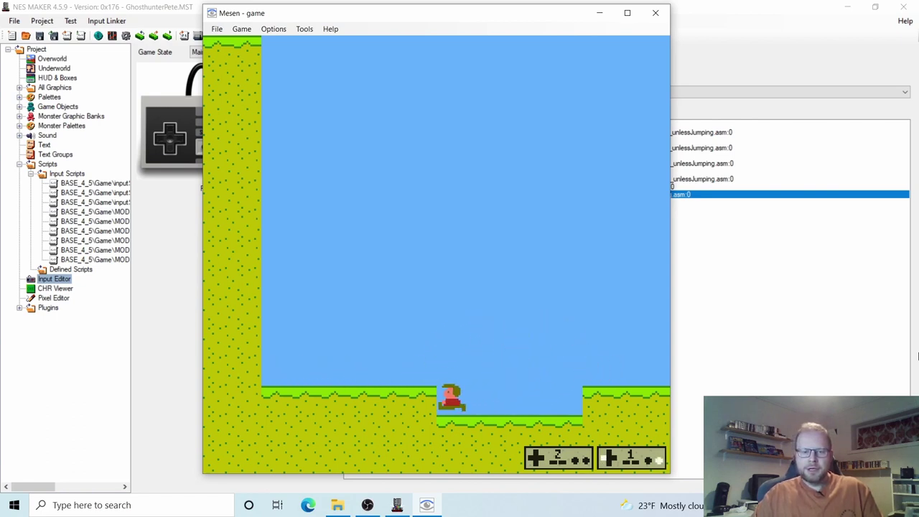
key("x")
key("x")
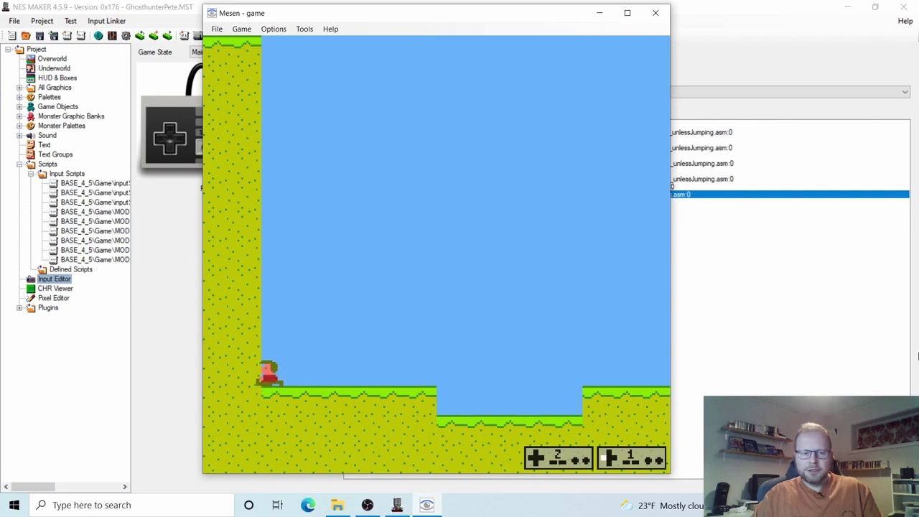
key("Right")
key("x")
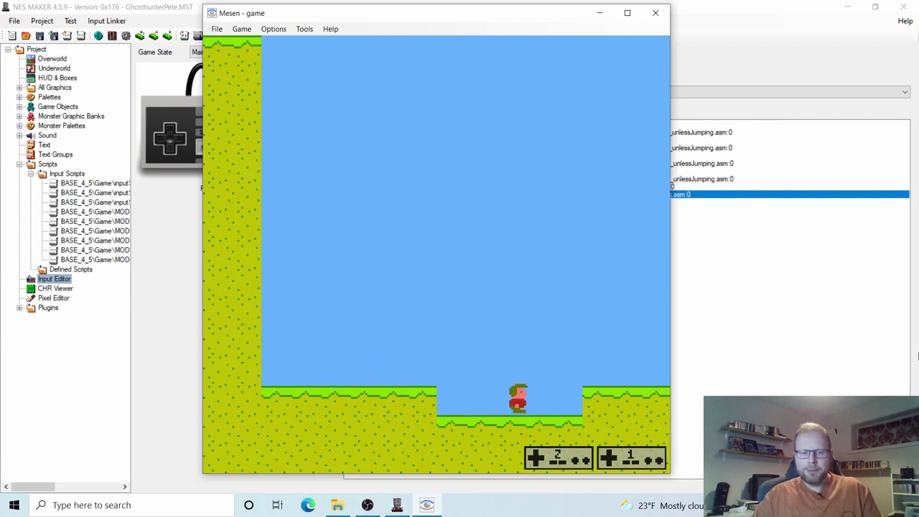
Walk the player against the pit's left wall, and test further jumps out of the pit, over to the cliff and back.
key("Left")
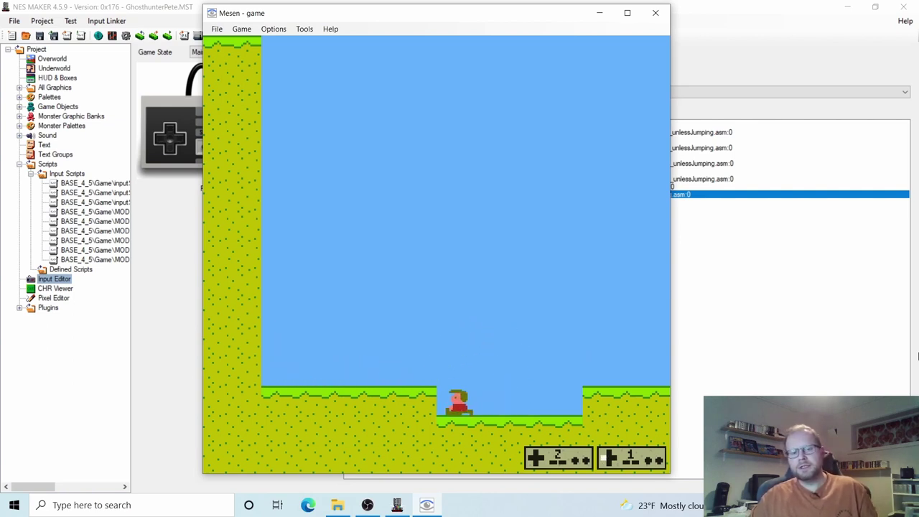
key("Left")
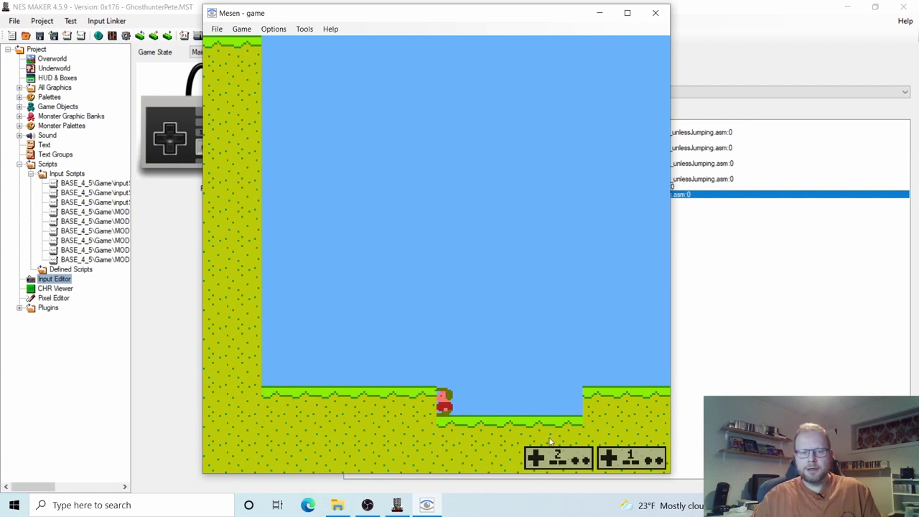
key("Right")
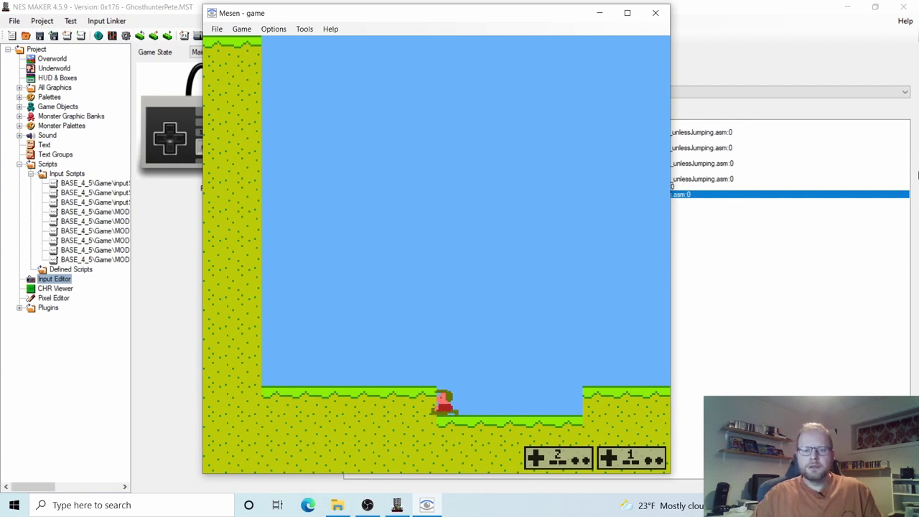
key("a")
key("Left")
key("a")
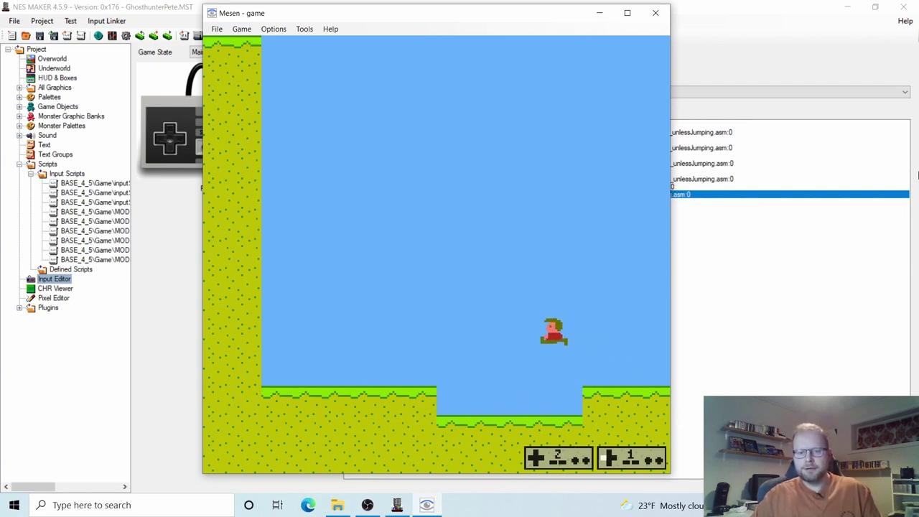
key("a")
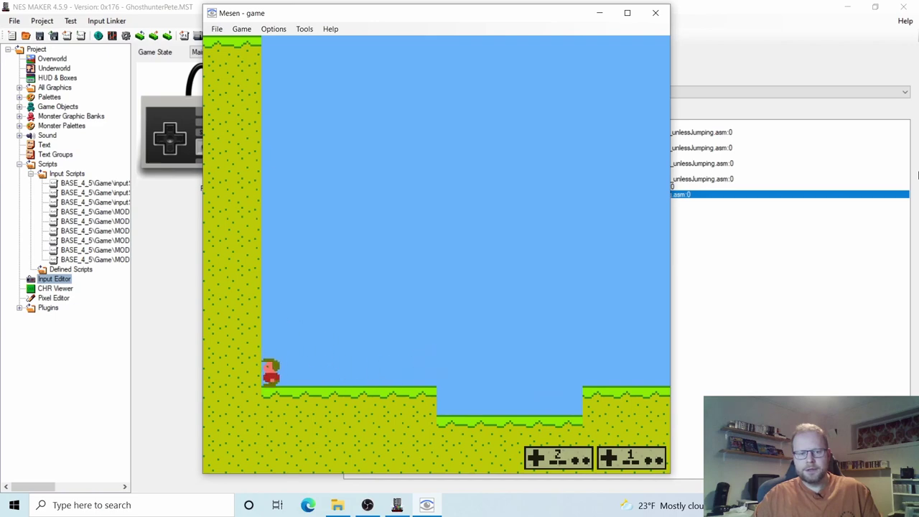
key("Right")
key("a")
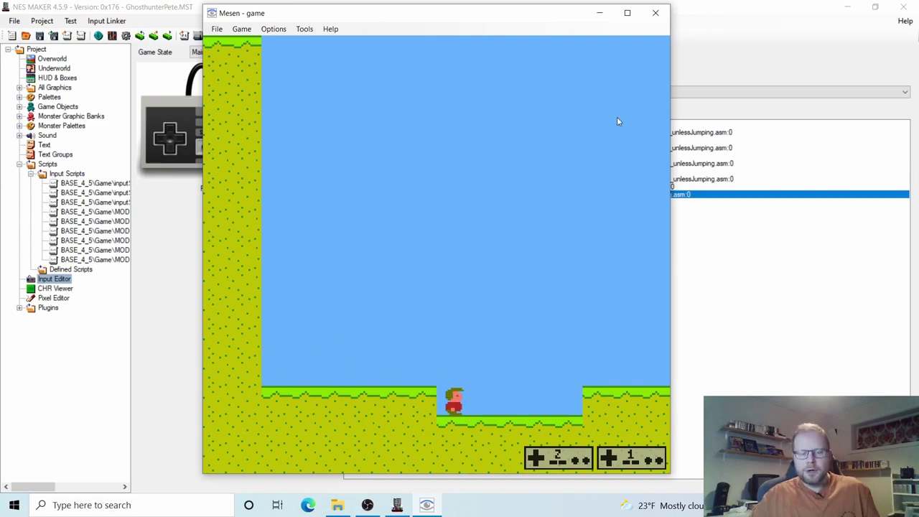
Close the running game in the emulator and open the Player game object for editing.
left_click(655, 13)
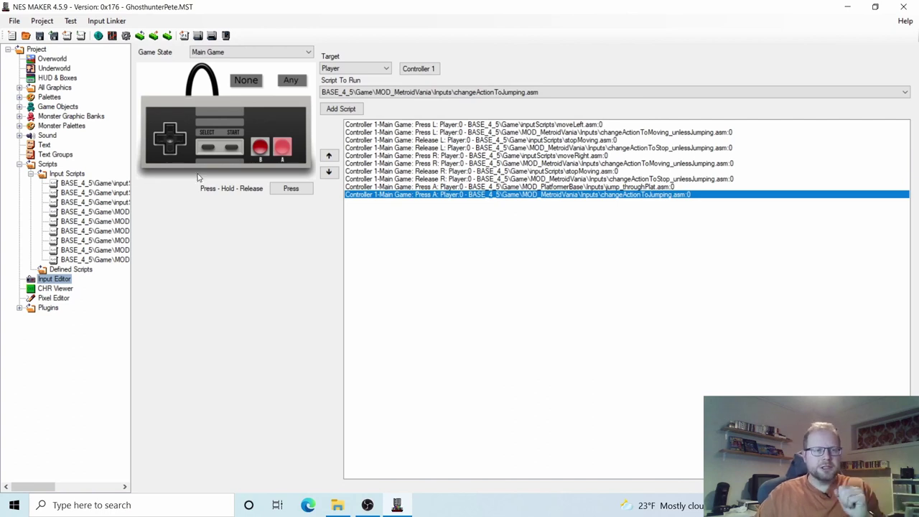
left_click(19, 106)
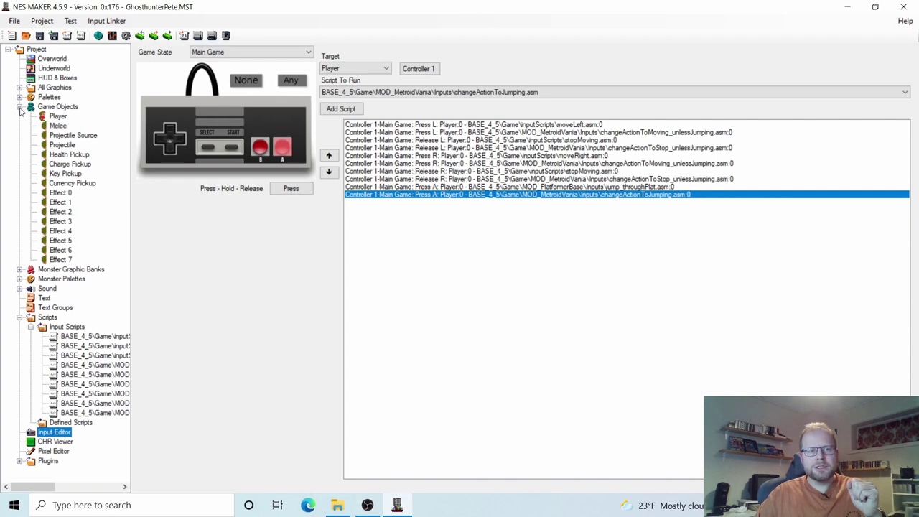
left_click(45, 120)
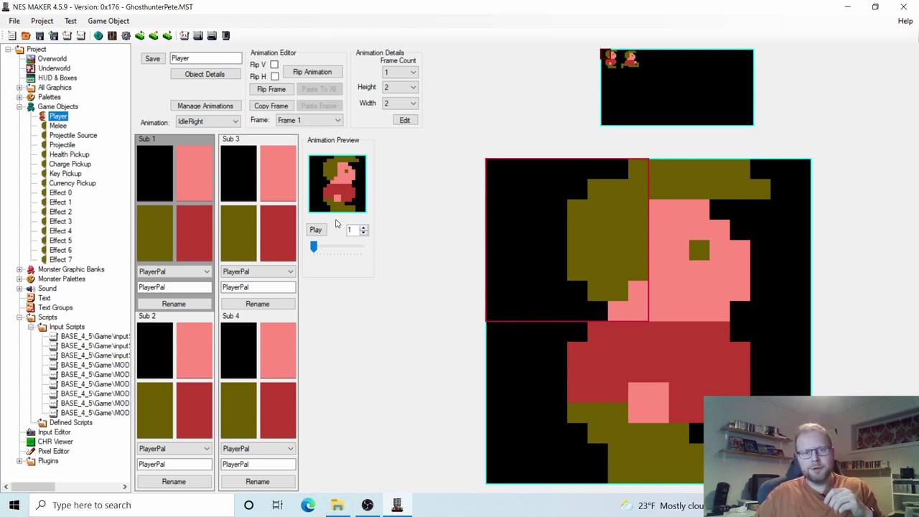
Preview the Player's IdleRight and WalkRight animations with the preview speed set to 3, and pause the playback.
left_click(364, 228)
left_click(364, 228)
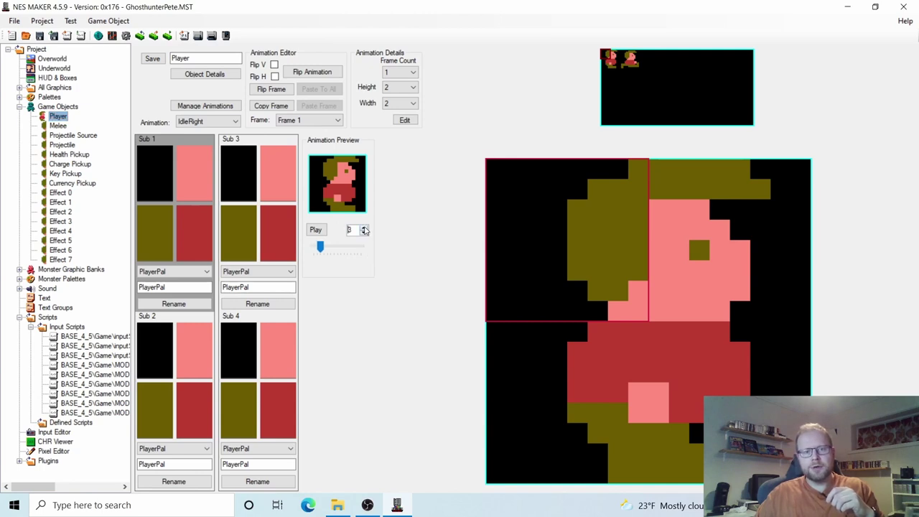
left_click(319, 230)
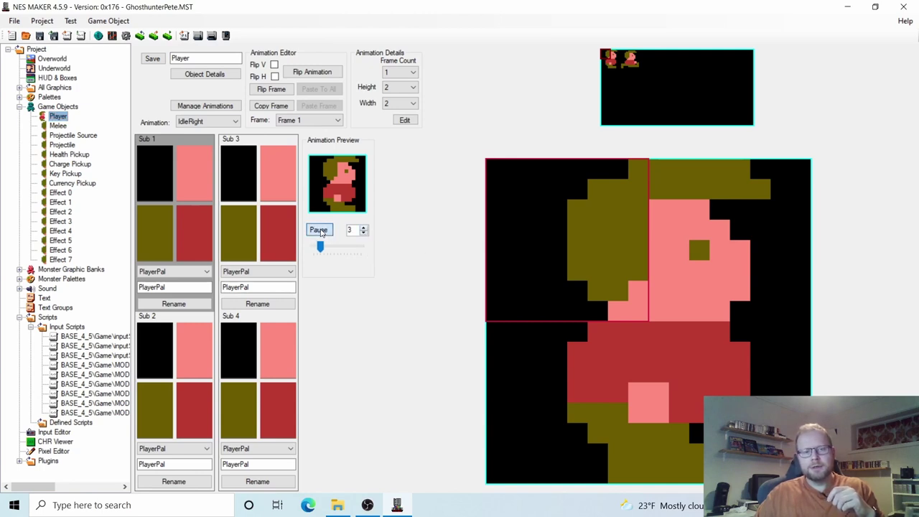
left_click(203, 122)
left_click(192, 147)
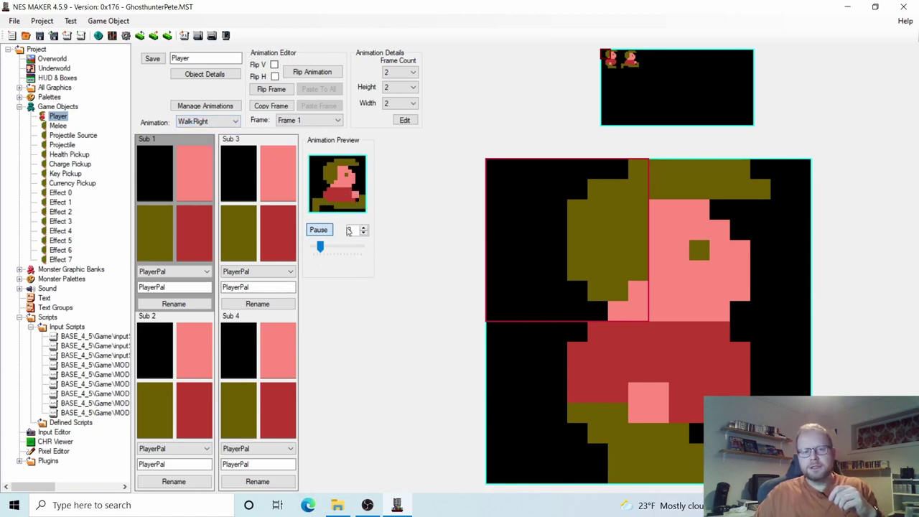
left_click(315, 229)
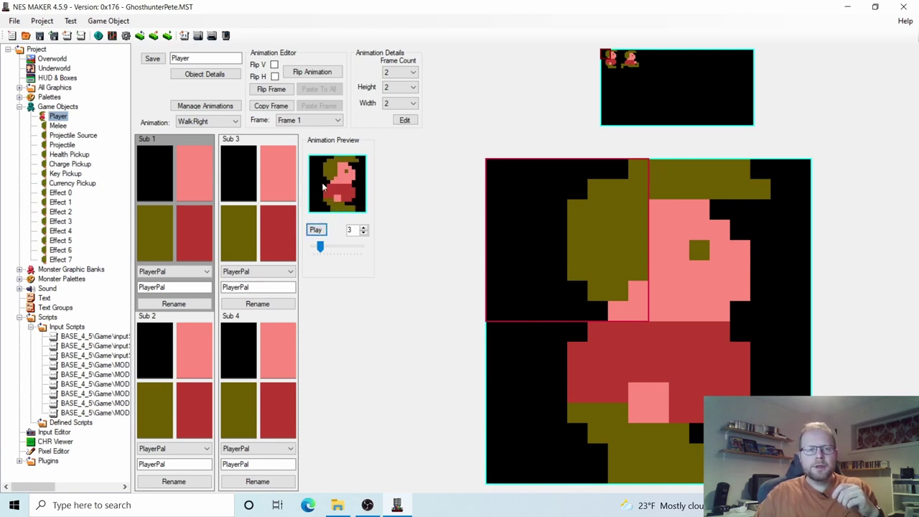
In the Player's object details, set the animation speed of action step 1 to 2.
left_click(214, 75)
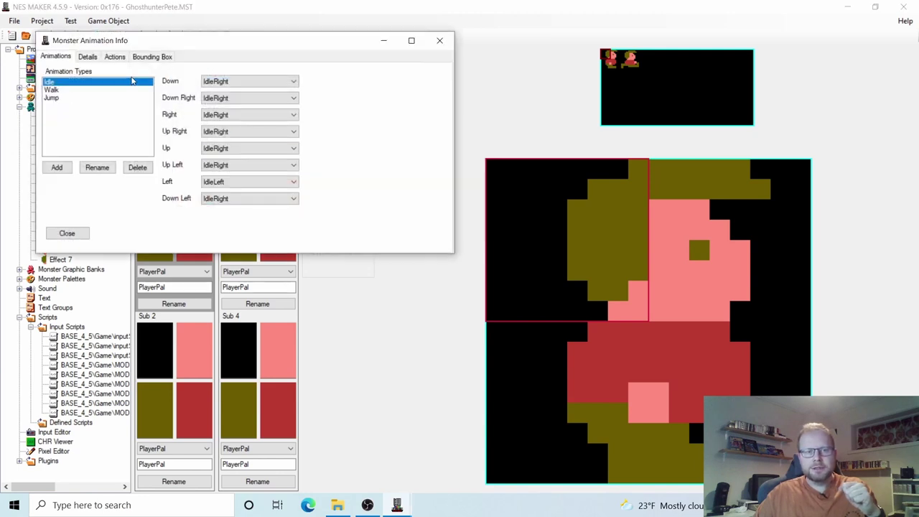
left_click(109, 59)
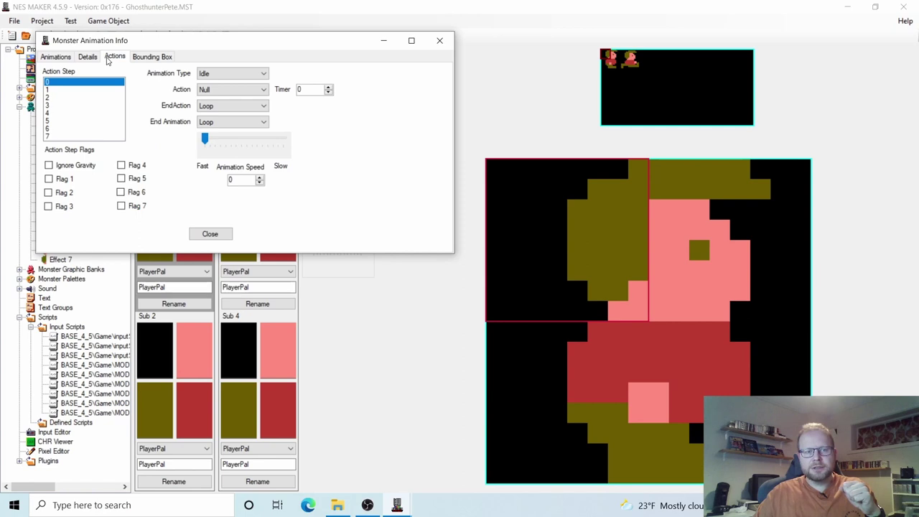
left_click(51, 90)
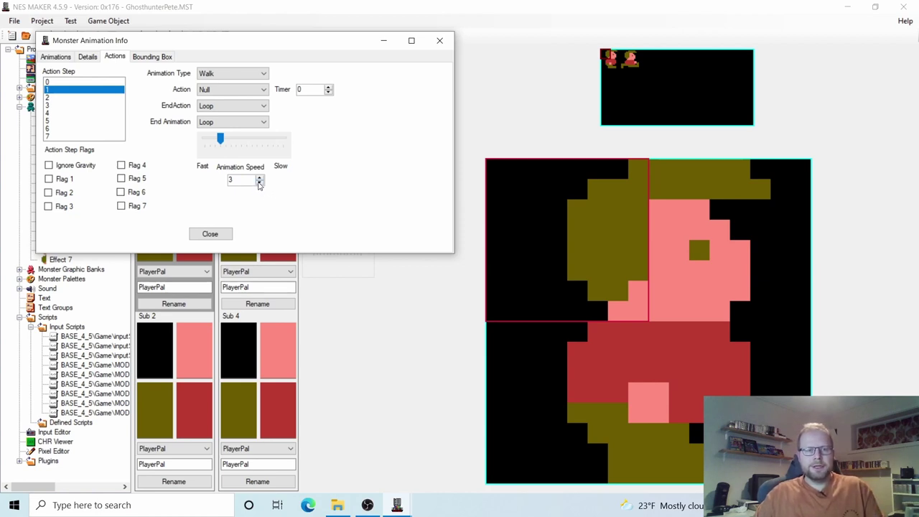
left_click(313, 89)
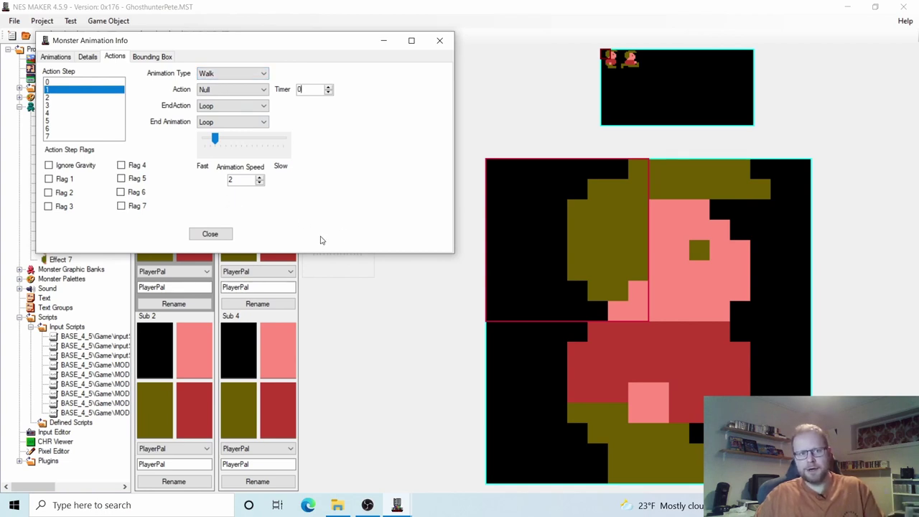
Check which animations the Player's Walk type uses for each direction, and close the object details.
left_click(63, 56)
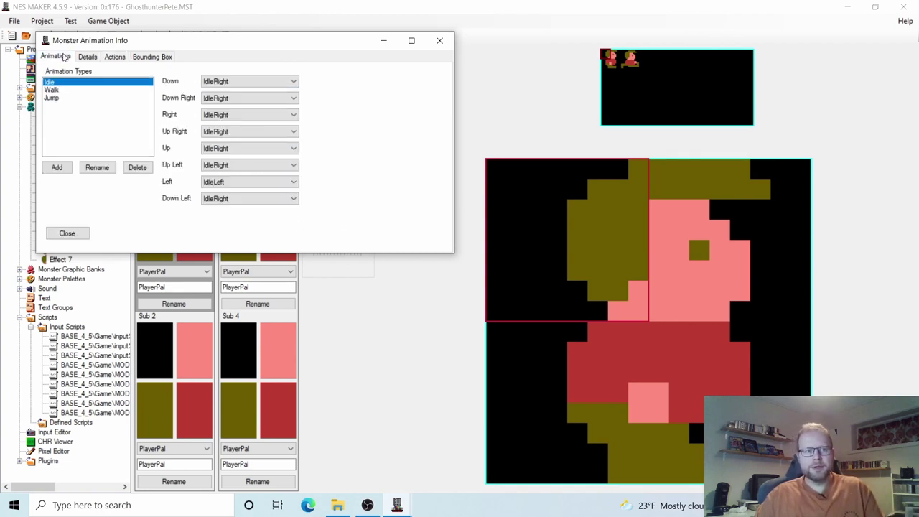
left_click(56, 90)
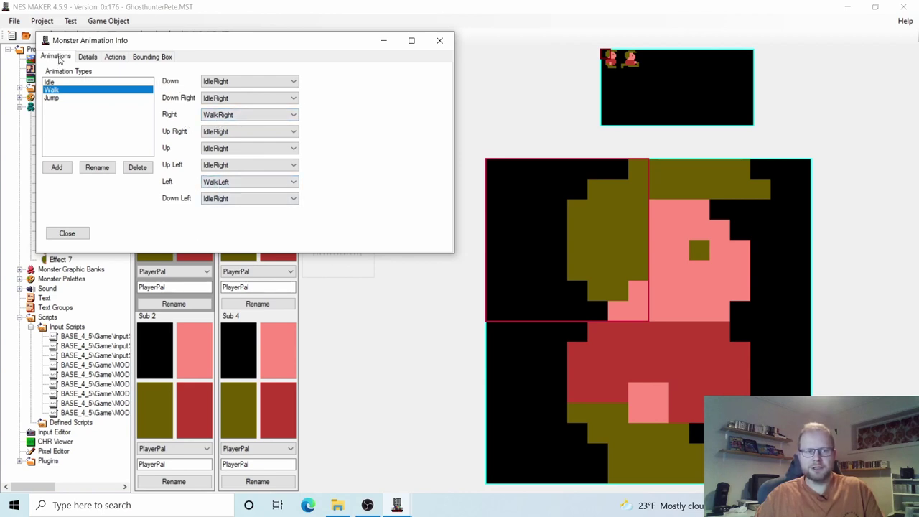
left_click(67, 234)
In the Input Editor, assign the varJump.asm script to releasing the A button for the Player in the Main Game state.
left_click(19, 107)
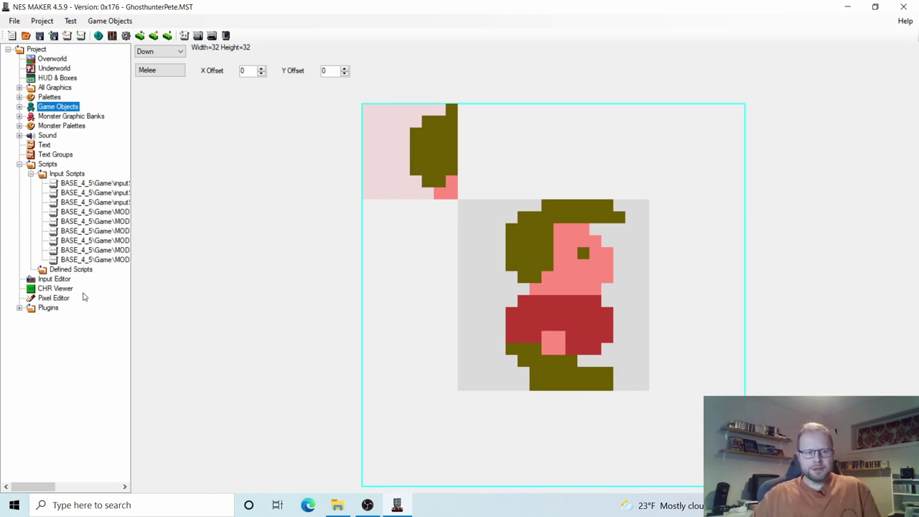
left_click(59, 280)
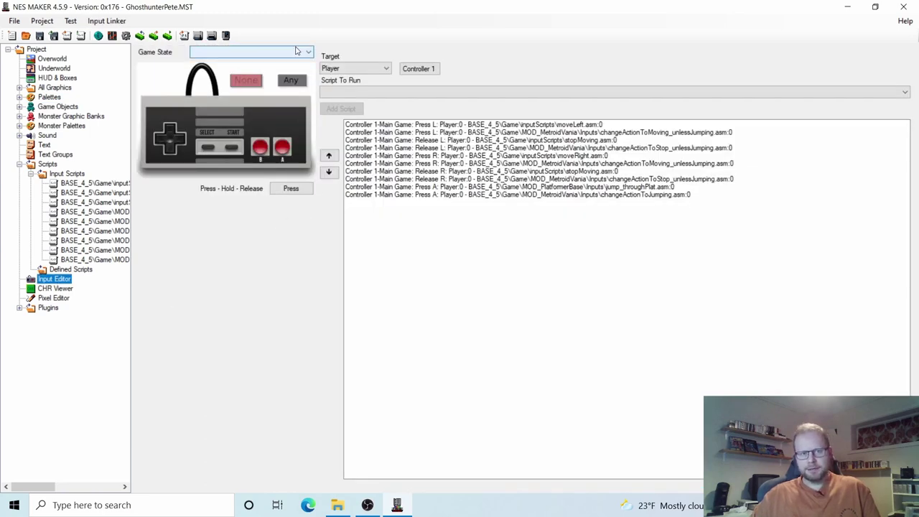
left_click(204, 56)
left_click(216, 63)
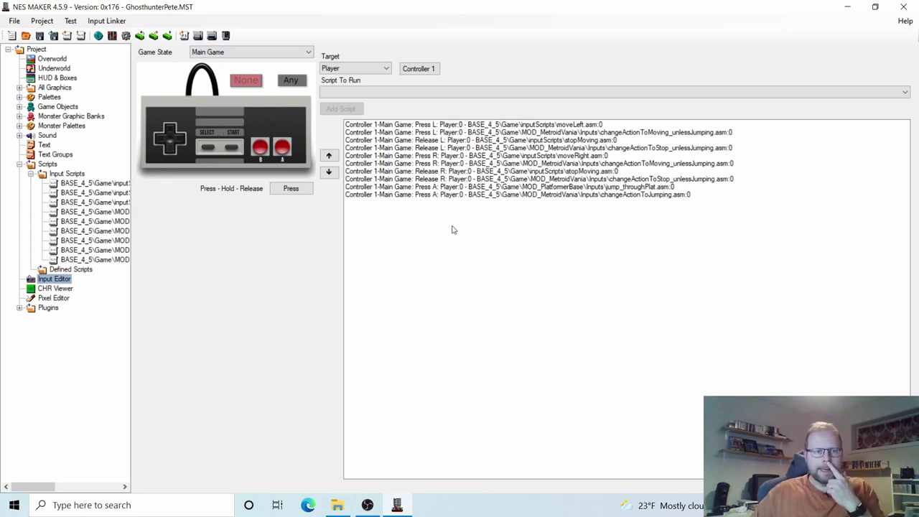
left_click(283, 151)
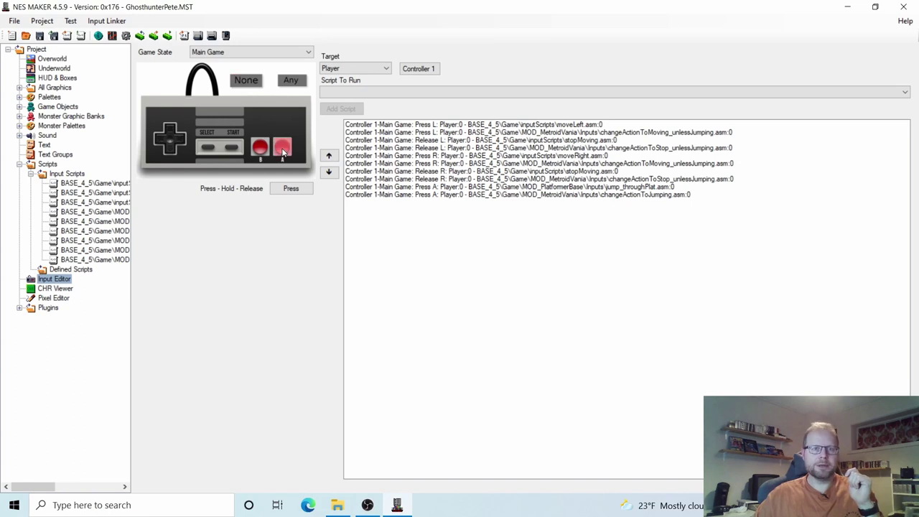
left_click(298, 191)
left_click(302, 192)
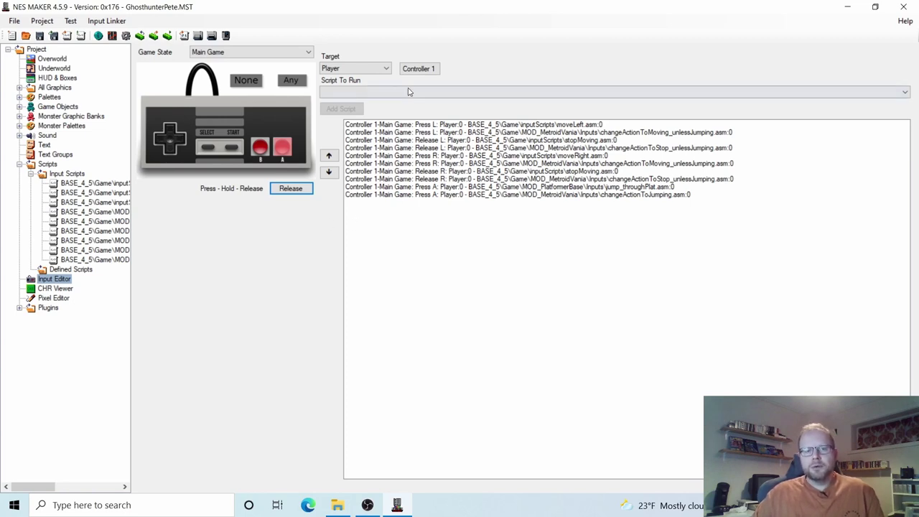
left_click(381, 93)
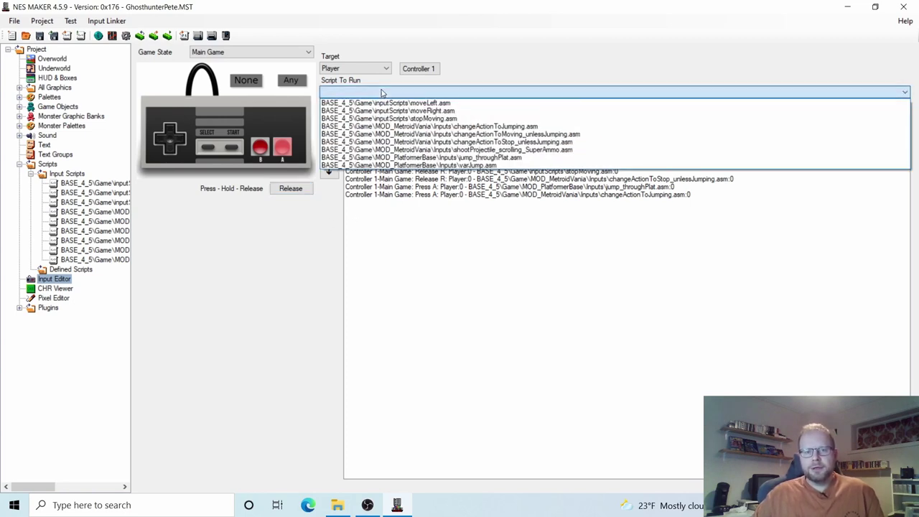
left_click(477, 166)
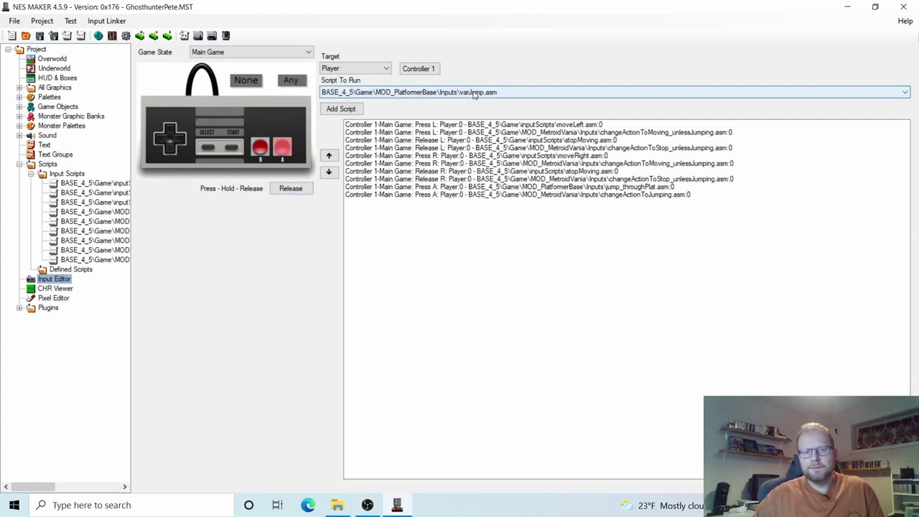
left_click(337, 110)
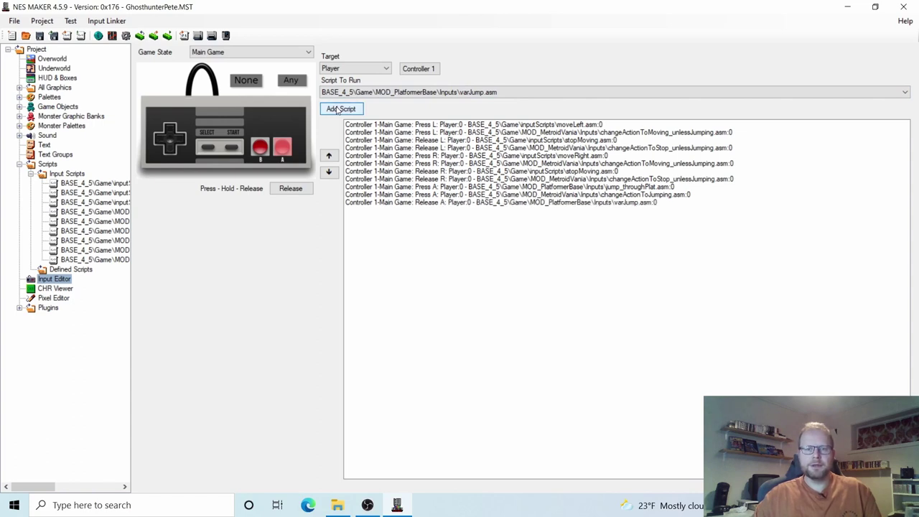
Export and test the game in the emulator, walking the character both ways and jumping.
left_click(198, 36)
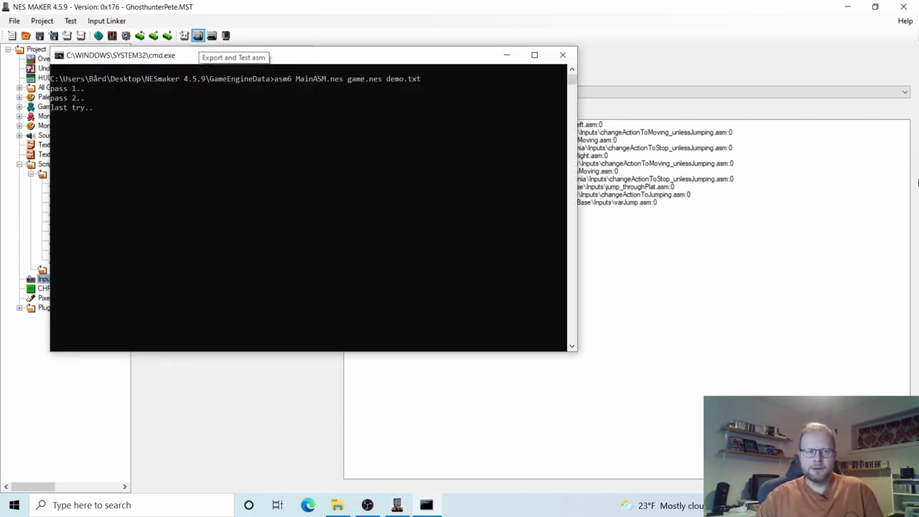
key("Return")
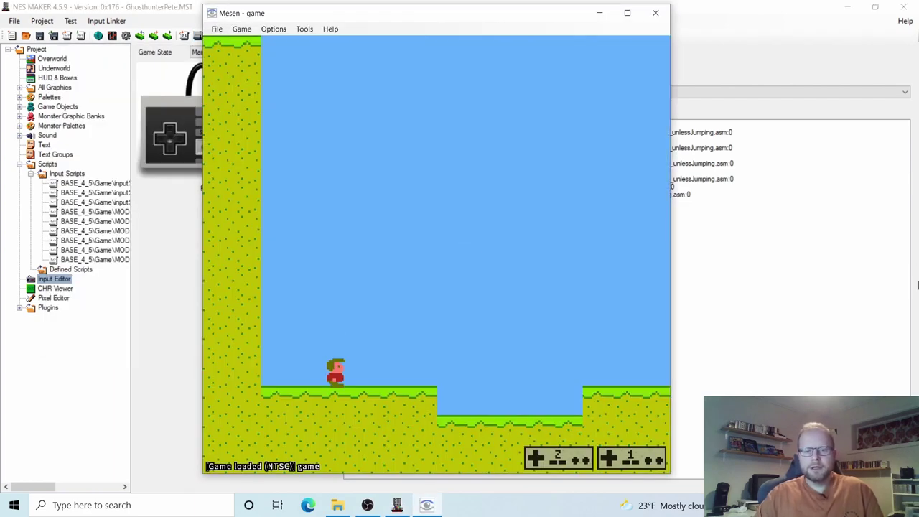
key("Right")
key("x")
key("Left")
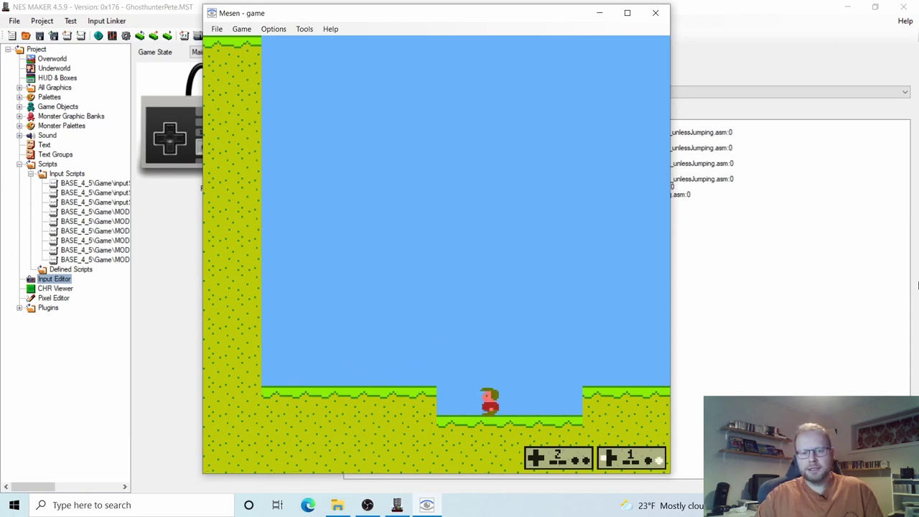
key("x")
key("x")
key("x")
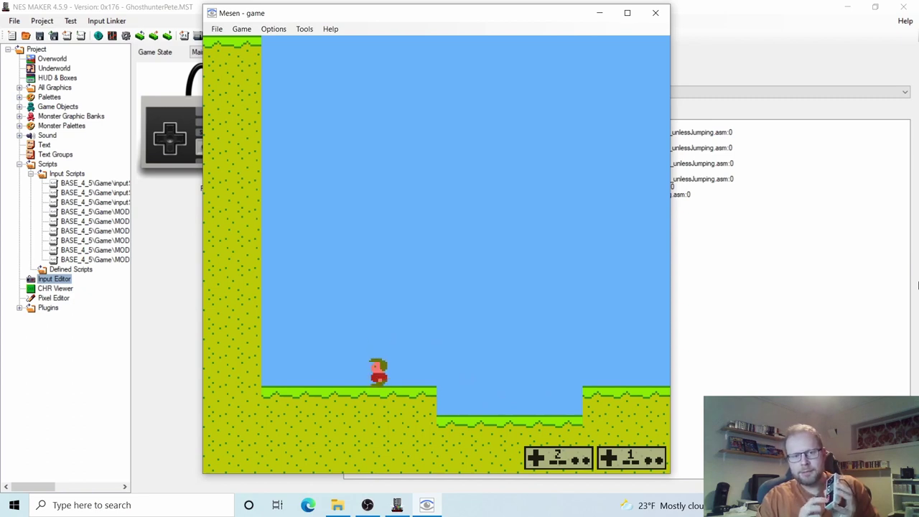
Test the variable jump height by making the character jump repeatedly on the spot with short and long holds.
key("x")
key("x")
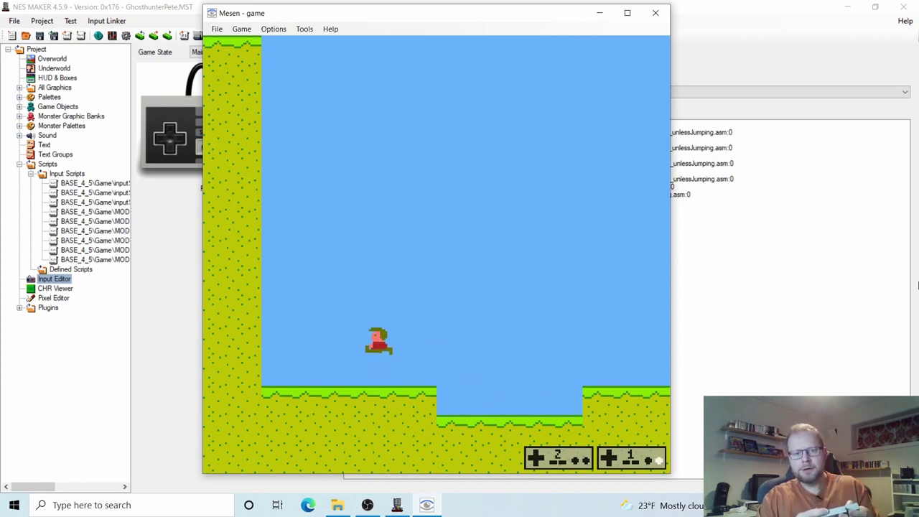
key("x")
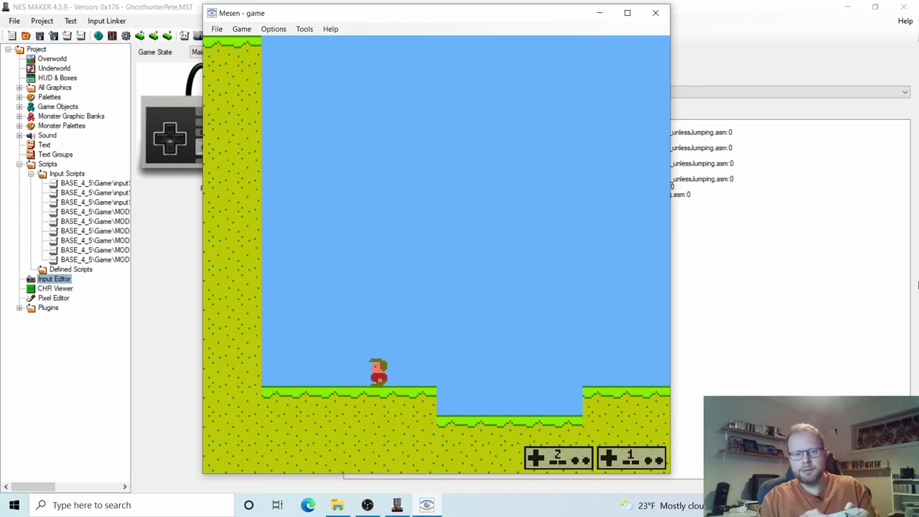
key("x")
key("x")
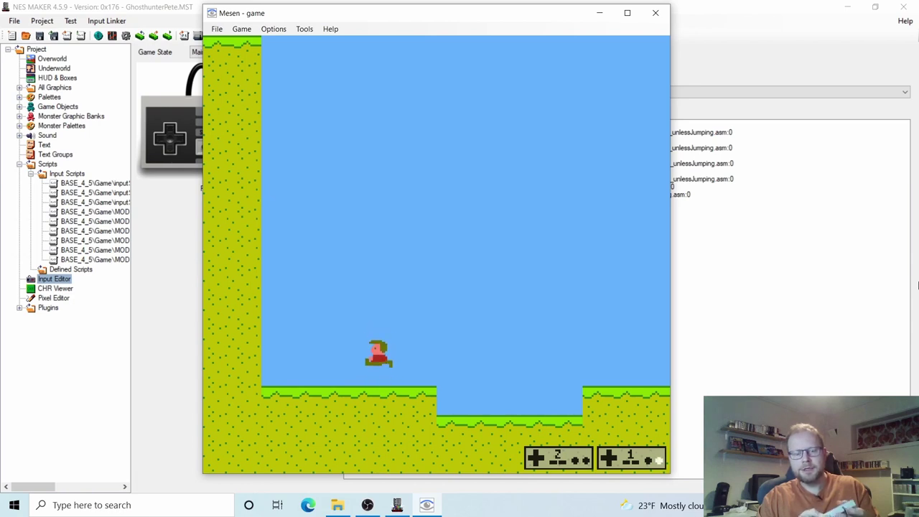
key("x")
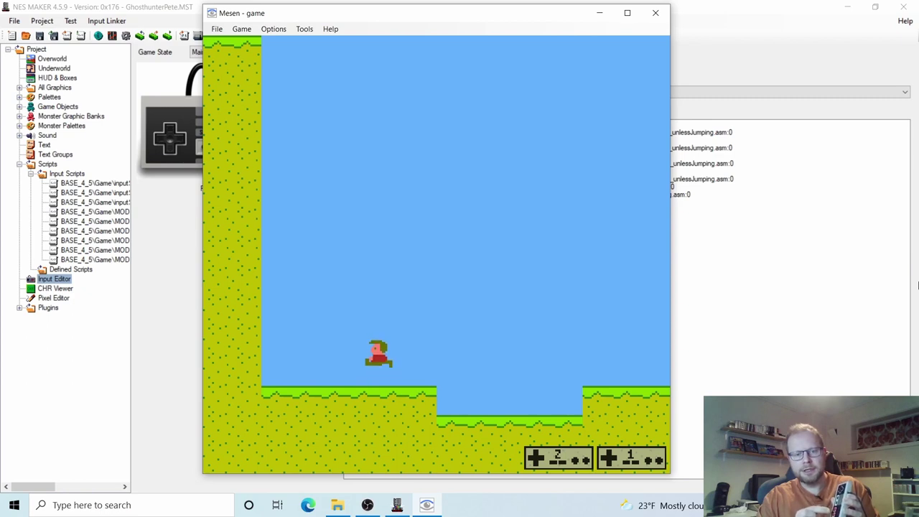
key("x")
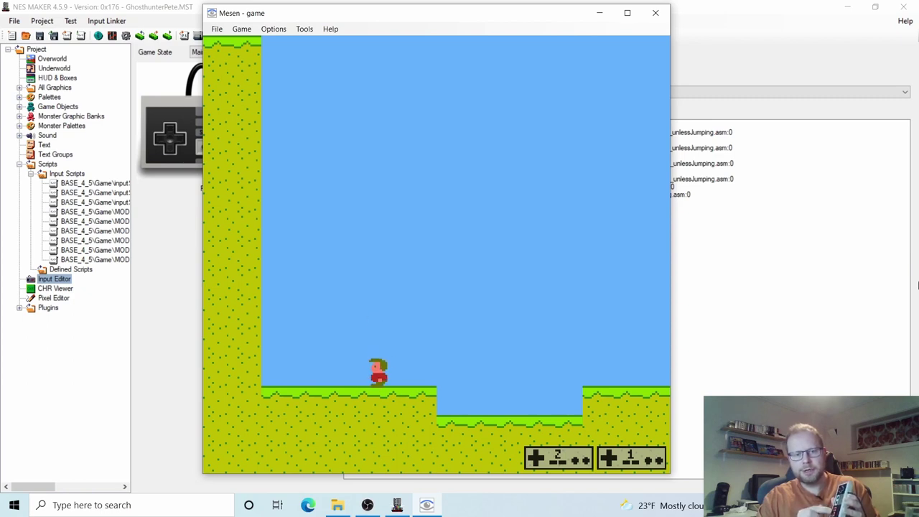
key("x")
key("x")
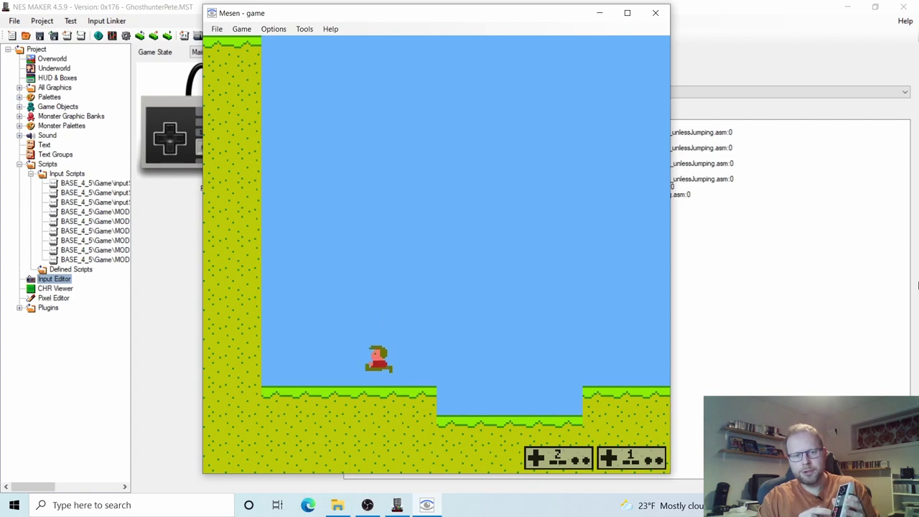
key("x")
key("x")
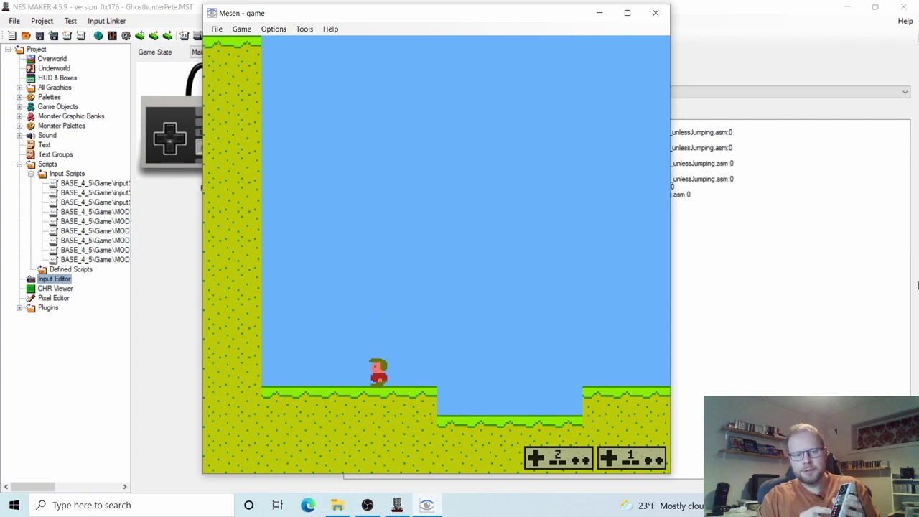
Test walking into the pit, jumping back out to the left ledge, and jumping rightward over the pit.
key("Right")
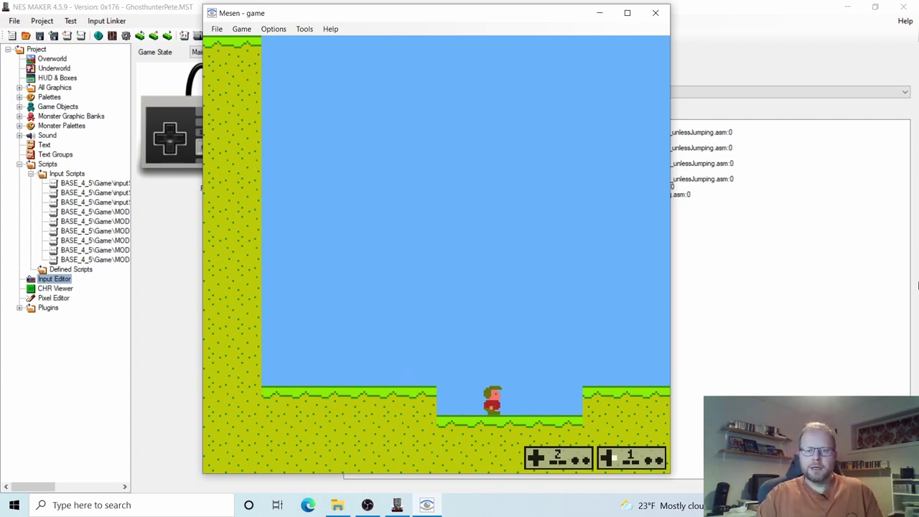
key("Left")
key("x")
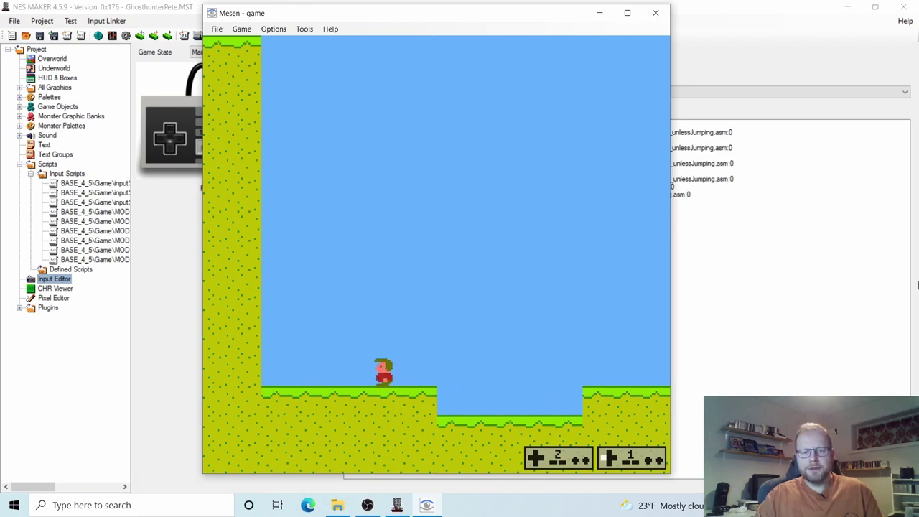
key("Right")
key("x")
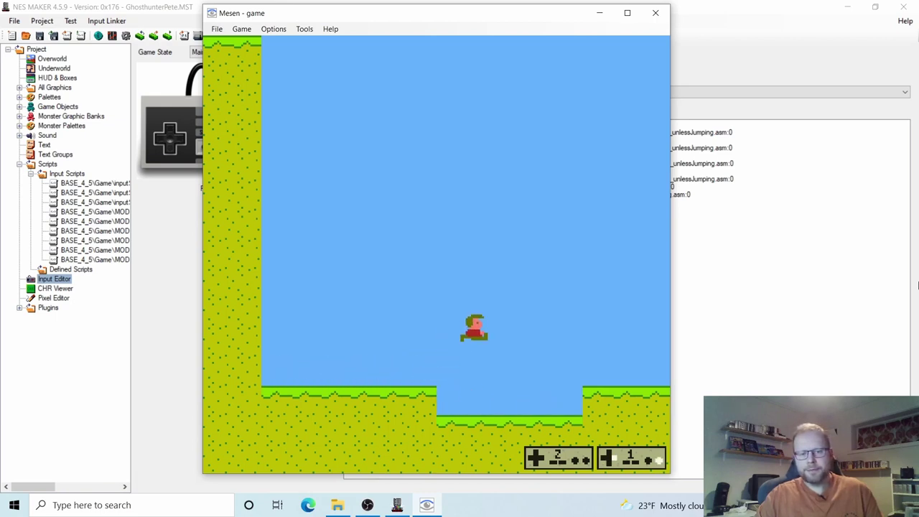
Test jumping back and forth between the pit and the left ledge, and close the emulator.
key("x")
key("Left")
key("x")
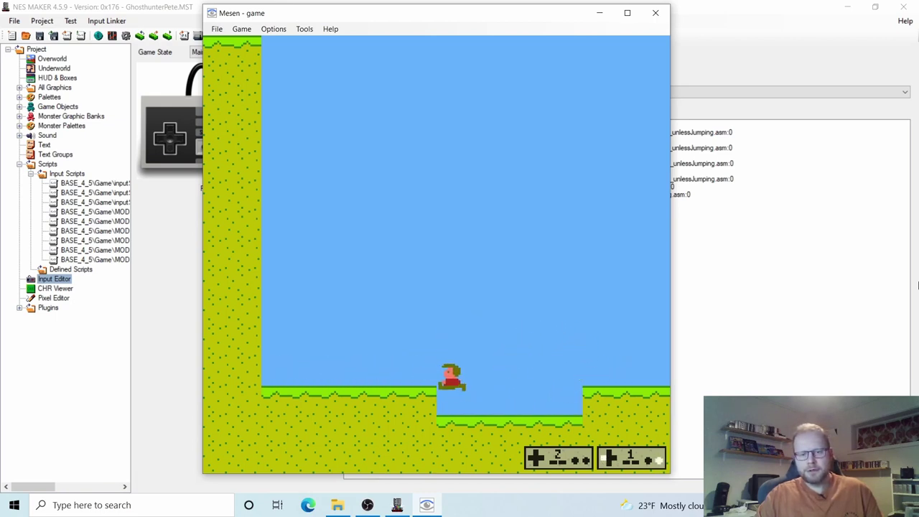
key("Right")
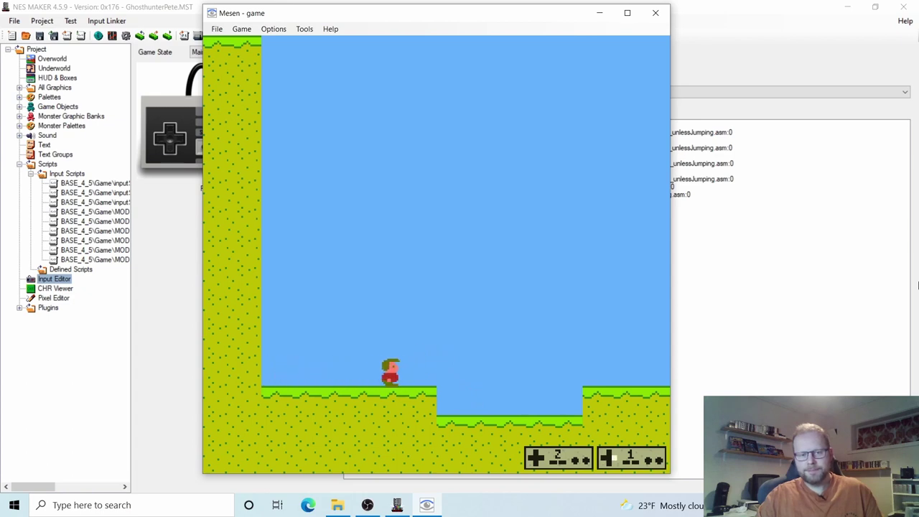
key("x")
key("Left")
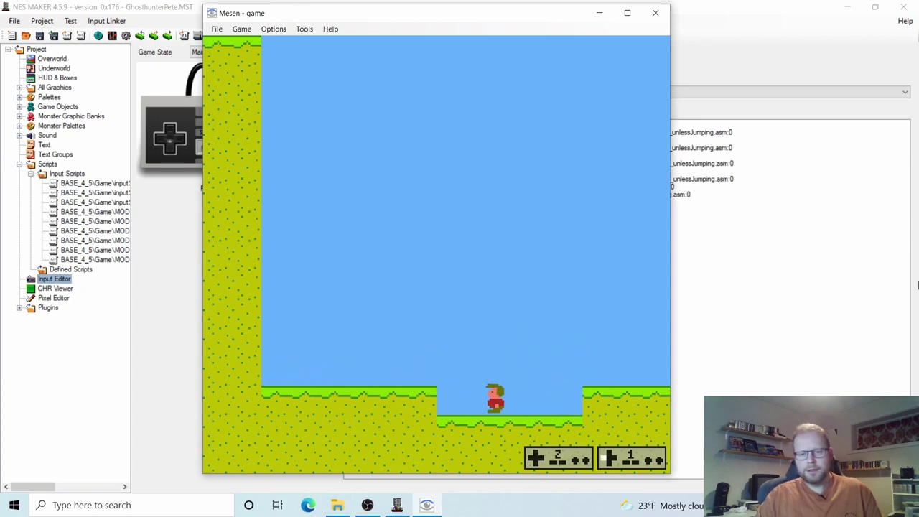
key("x")
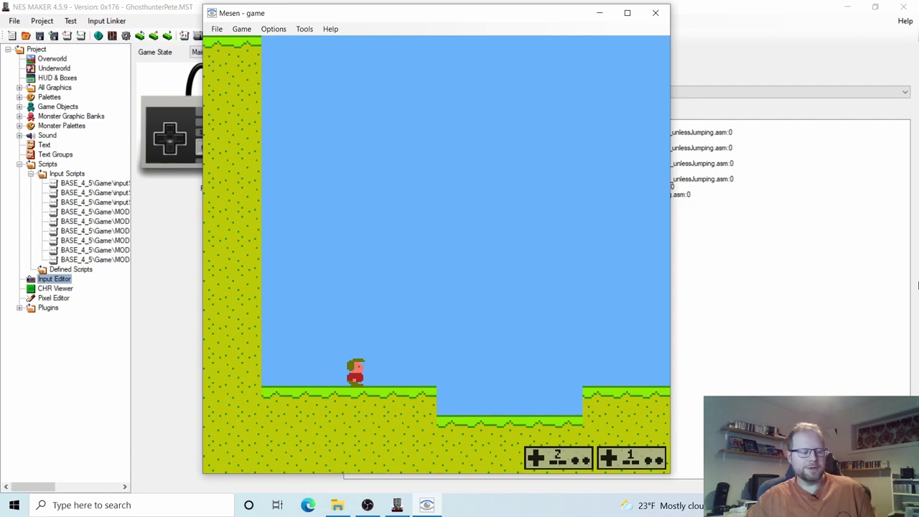
left_click(655, 13)
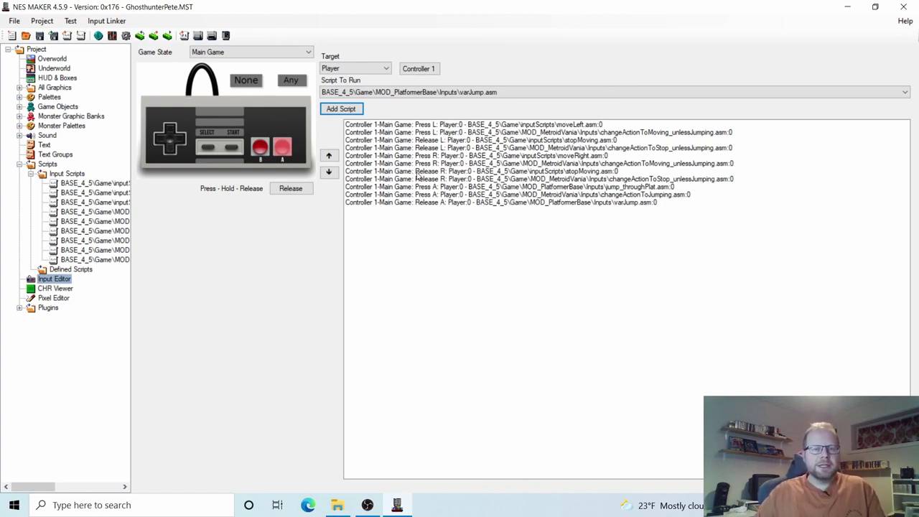
Open the second Overworld screen and replace its vertical dirt wall above the ground with sky tiles.
left_click(54, 59)
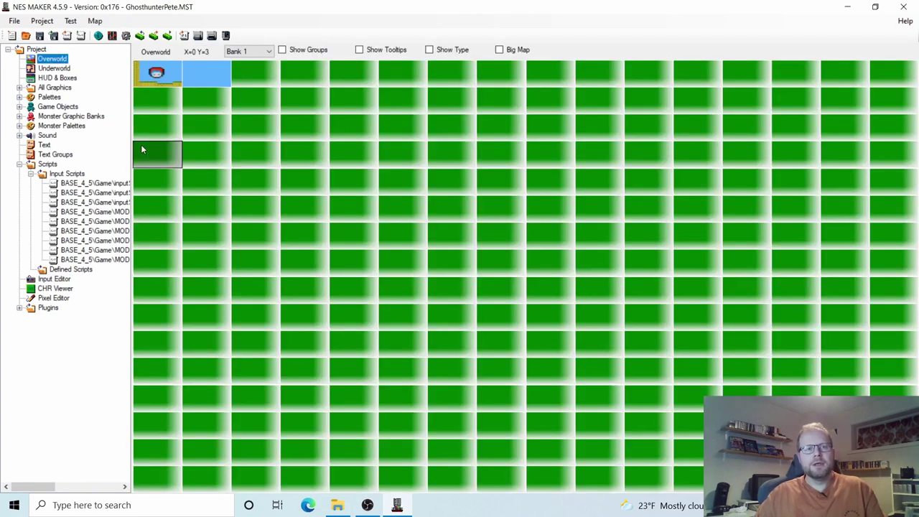
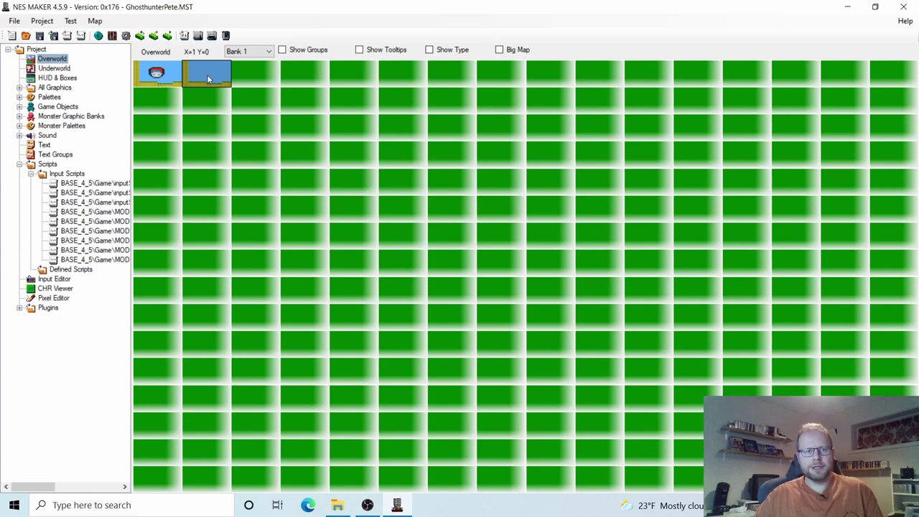
double_click(206, 75)
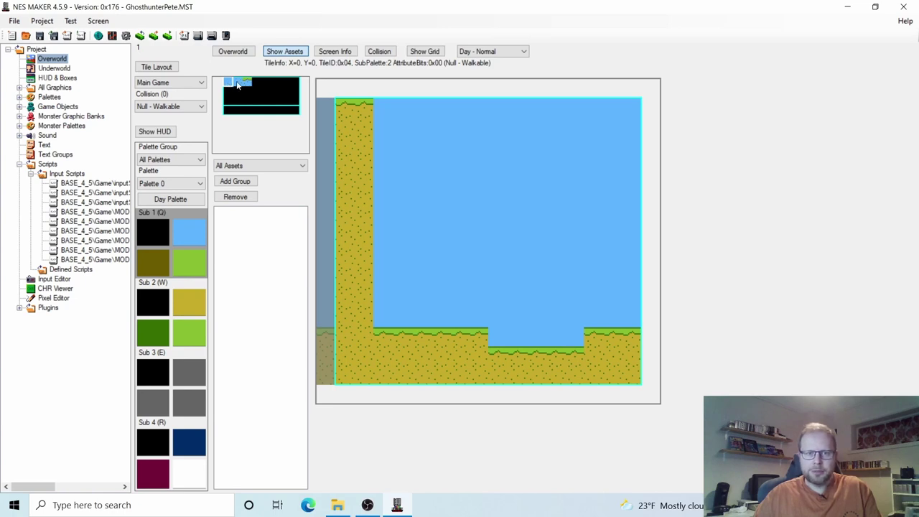
mouse_move(351, 126)
left_mouse_down()
mouse_move(350, 168)
mouse_move(344, 151)
mouse_move(358, 203)
mouse_move(367, 187)
mouse_move(369, 227)
mouse_move(354, 248)
mouse_move(349, 222)
mouse_move(352, 261)
mouse_move(364, 276)
mouse_move(357, 295)
mouse_move(347, 284)
mouse_move(363, 313)
left_mouse_up()
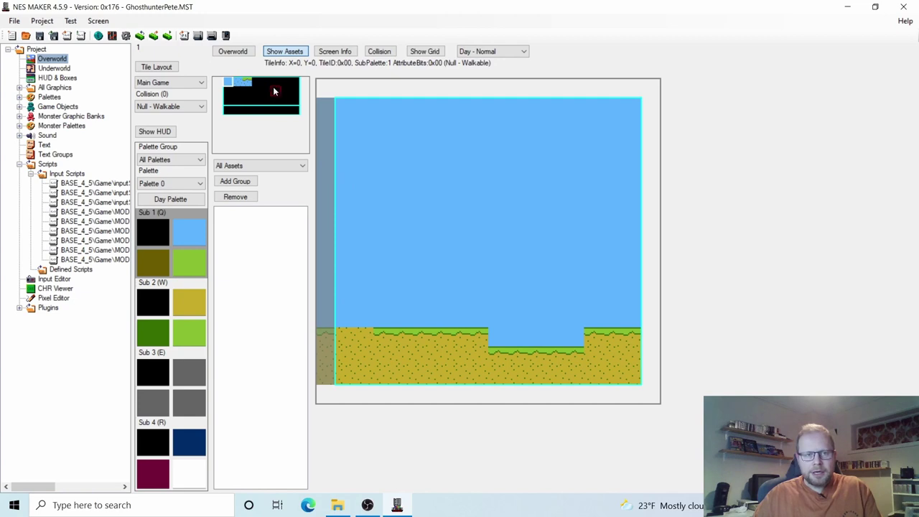
Place grass-topped tiles on the two ground surface spots where the wall stood and clear the tile selection.
left_click(248, 82)
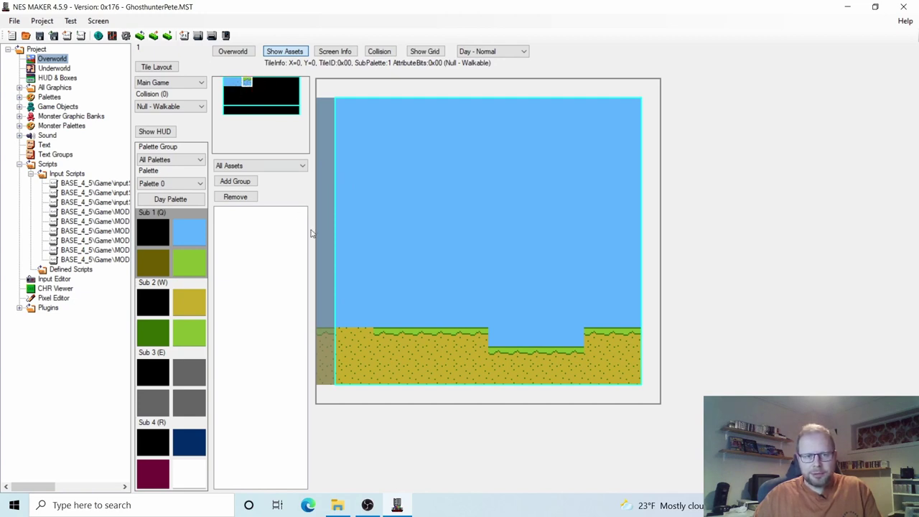
left_click(343, 336)
left_click(362, 336)
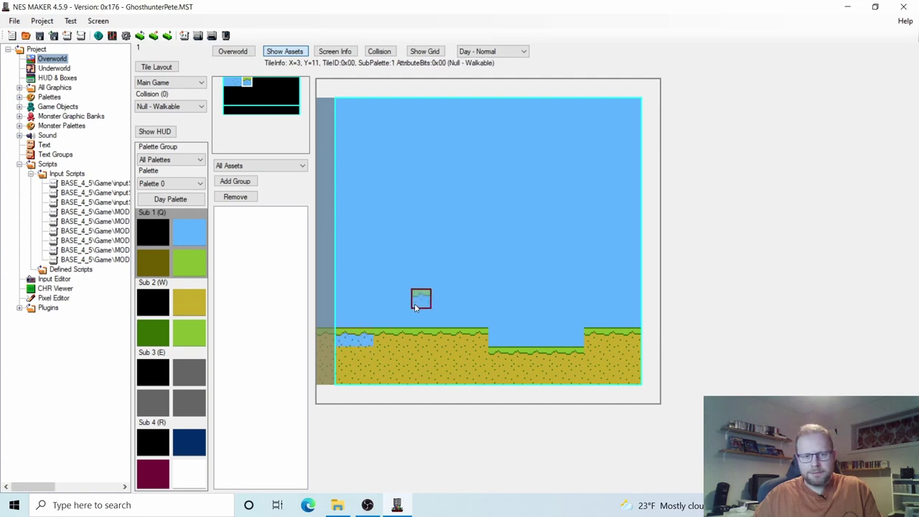
right_click(459, 263)
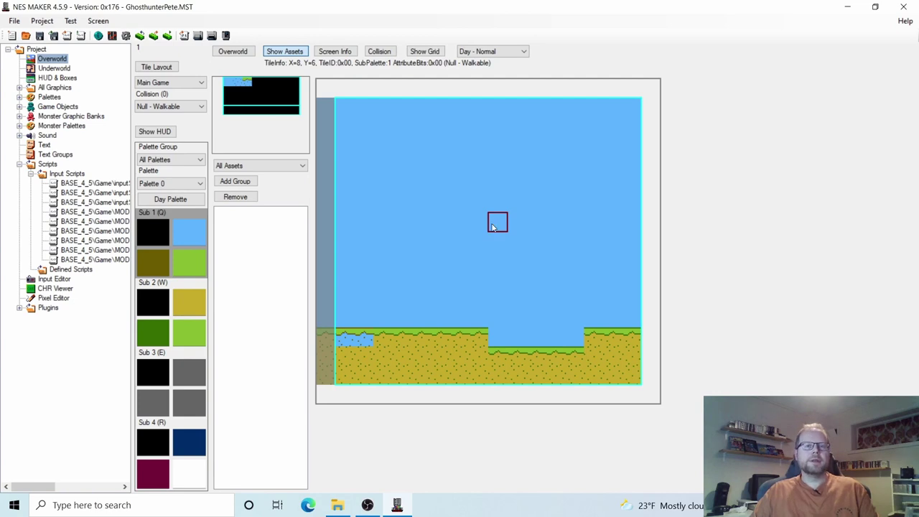
Show the tile collision values over the screen.
left_click(377, 53)
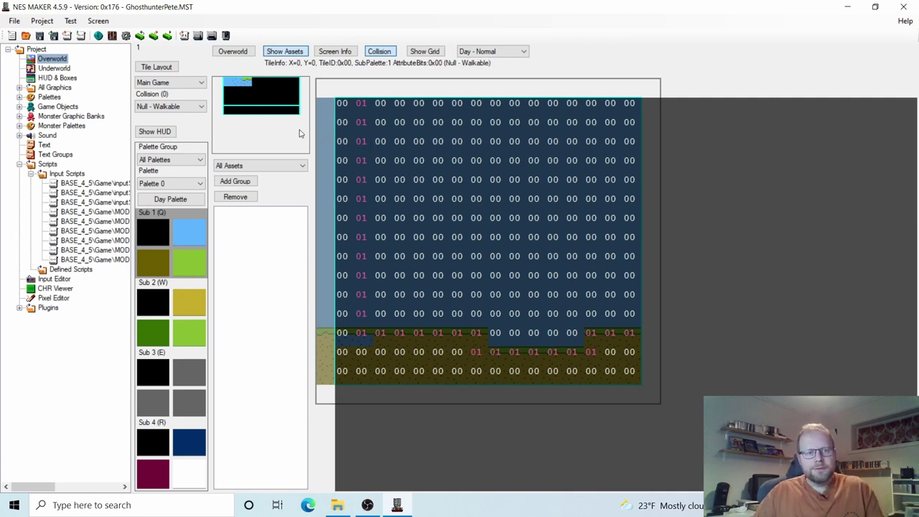
Try marking one open sky tile as Solid and reset it to Null - Walkable.
left_click(202, 108)
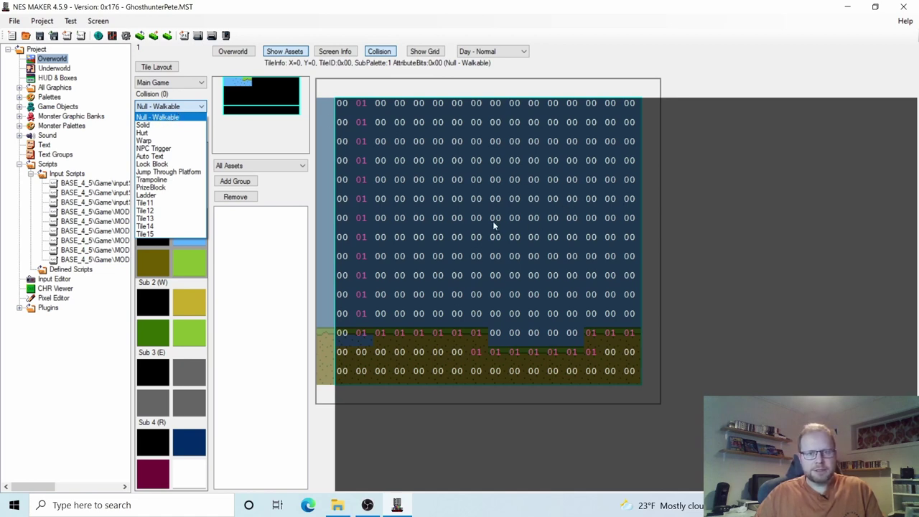
left_click(154, 127)
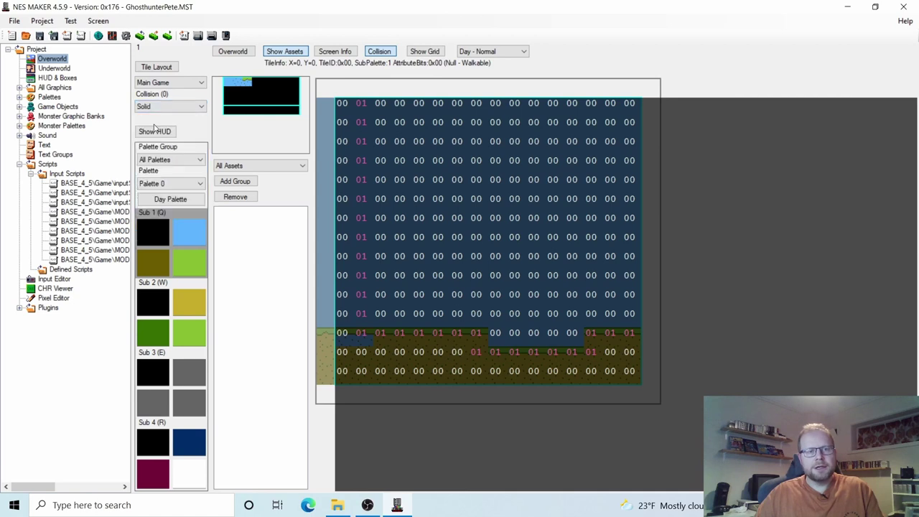
left_click(457, 199)
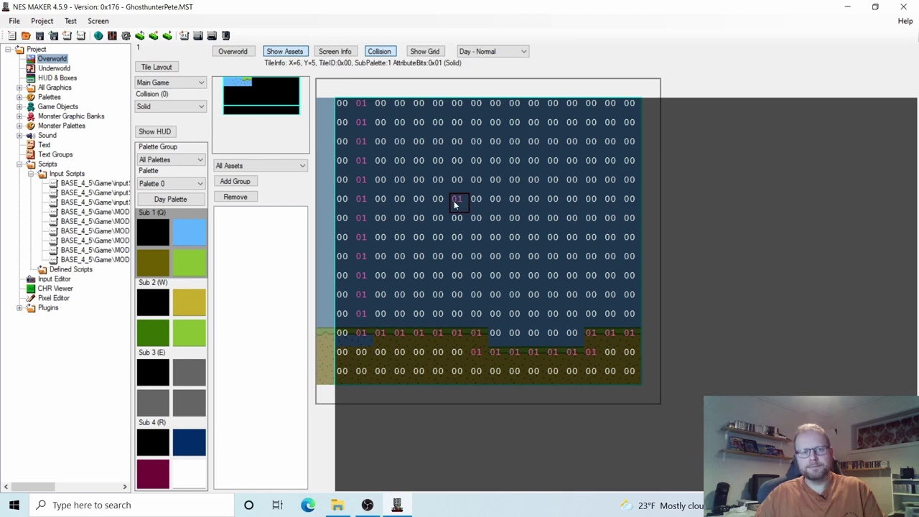
left_click(172, 108)
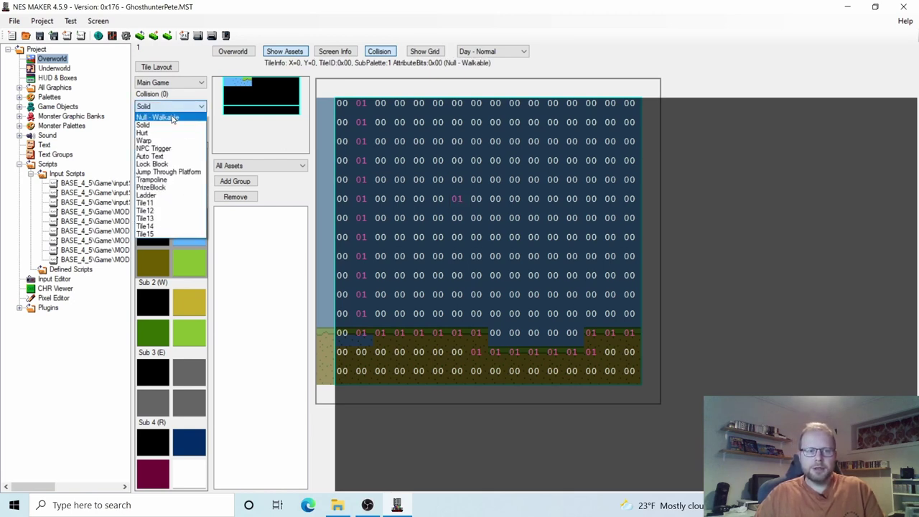
left_click(172, 118)
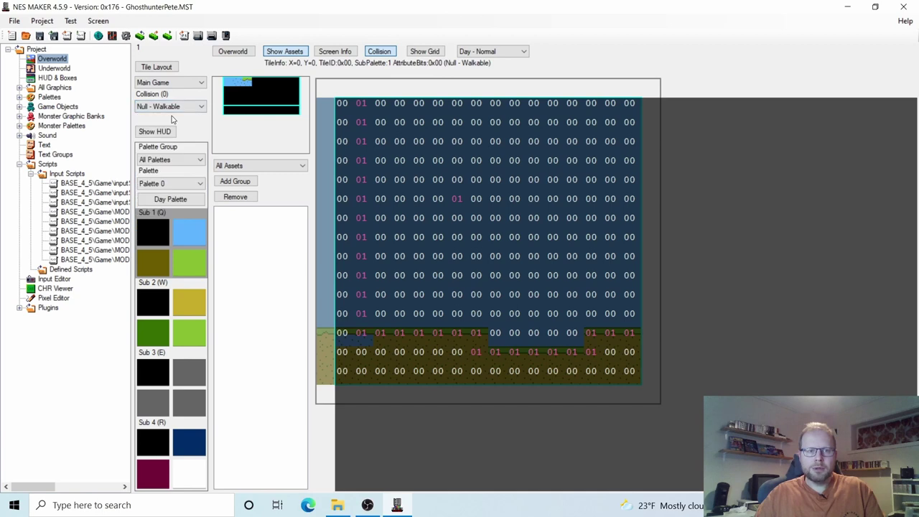
left_click(456, 203)
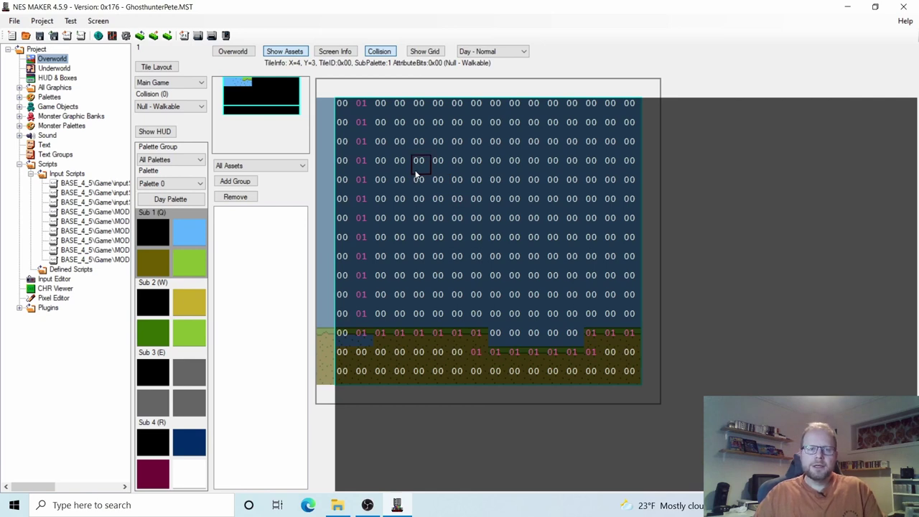
Set the collision of the removed wall's column to Null - Walkable from the top row down to just above the ground.
left_click(362, 112)
left_click(361, 124)
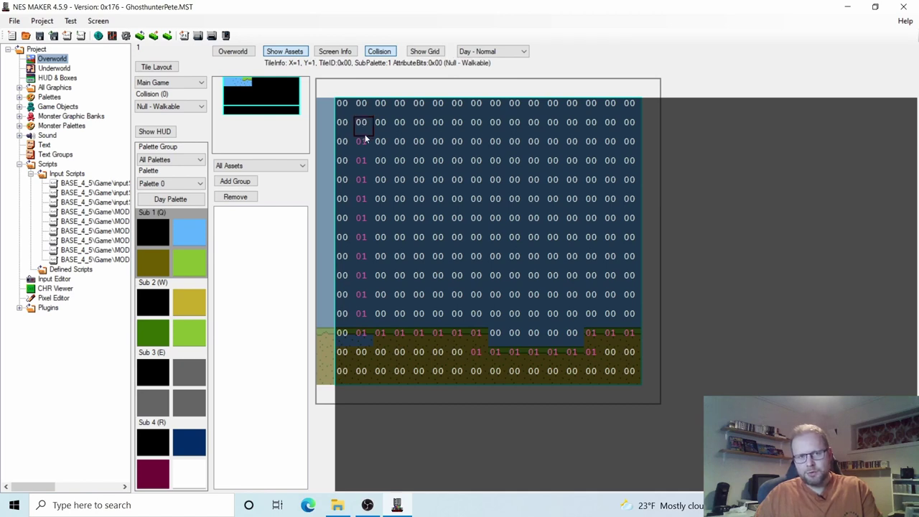
left_click(362, 200)
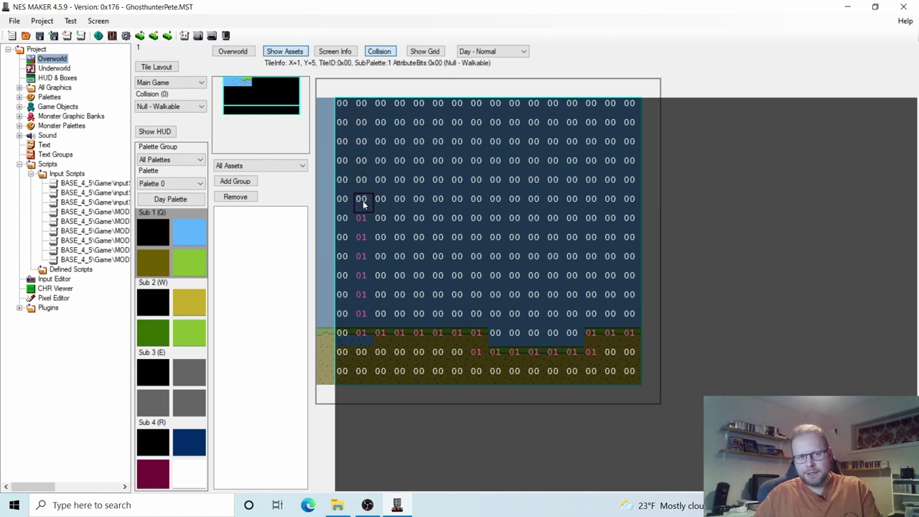
left_click(364, 224)
left_click(363, 237)
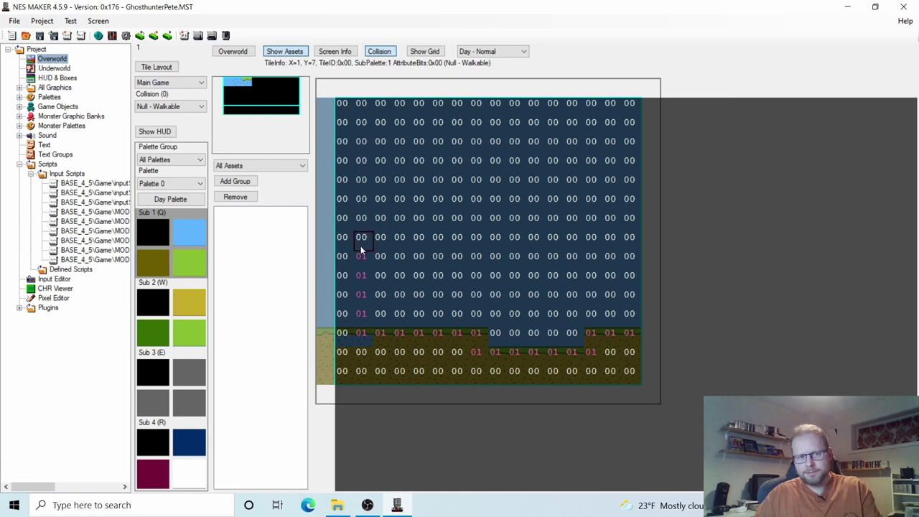
left_click(360, 257)
left_click(358, 296)
left_click(360, 314)
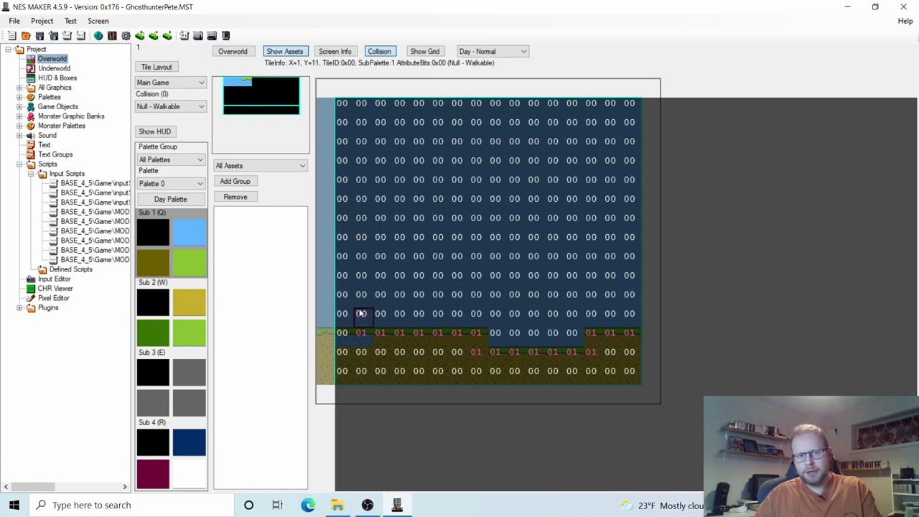
left_click(363, 295)
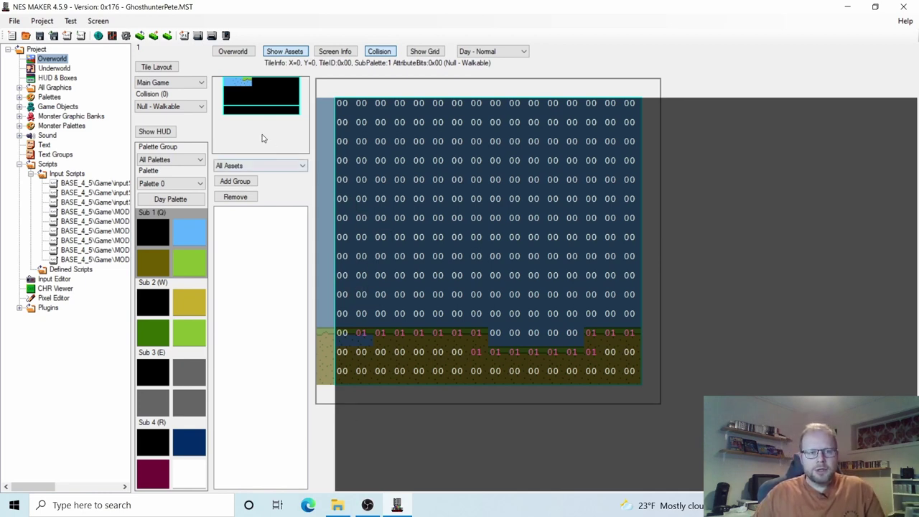
Mark the leftmost ground surface tile as Solid and hide the collision values.
left_click(167, 107)
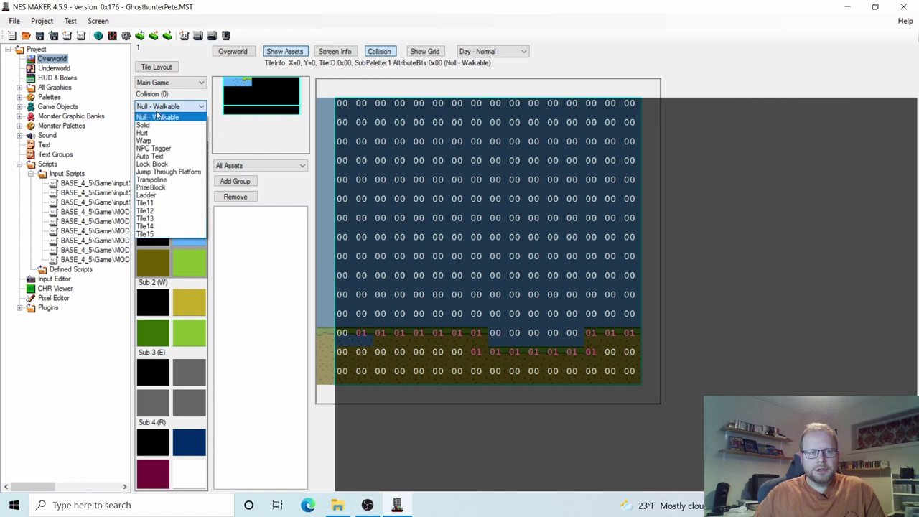
left_click(147, 125)
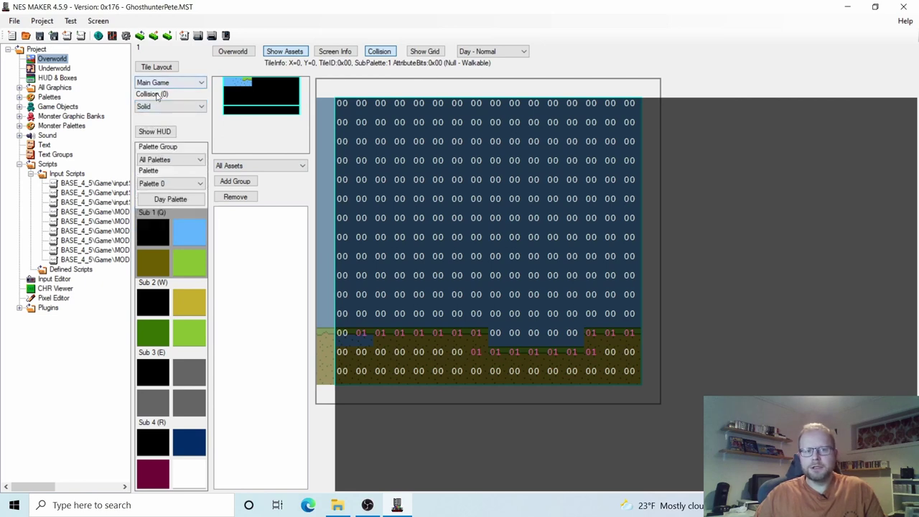
left_click(342, 336)
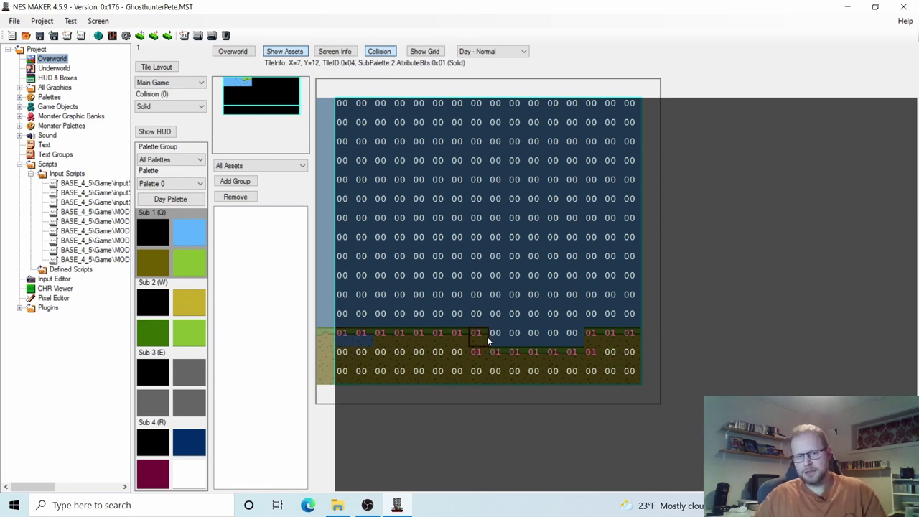
left_click(382, 55)
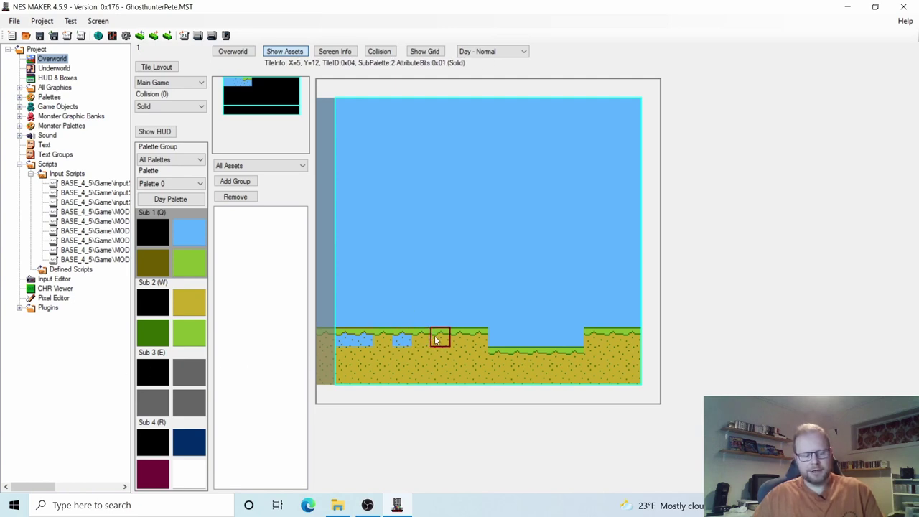
Try sub-palettes 3 and 4 on two grass-topped tiles and reapply sub-palette 2 along the ground surface left of the pit.
key("e")
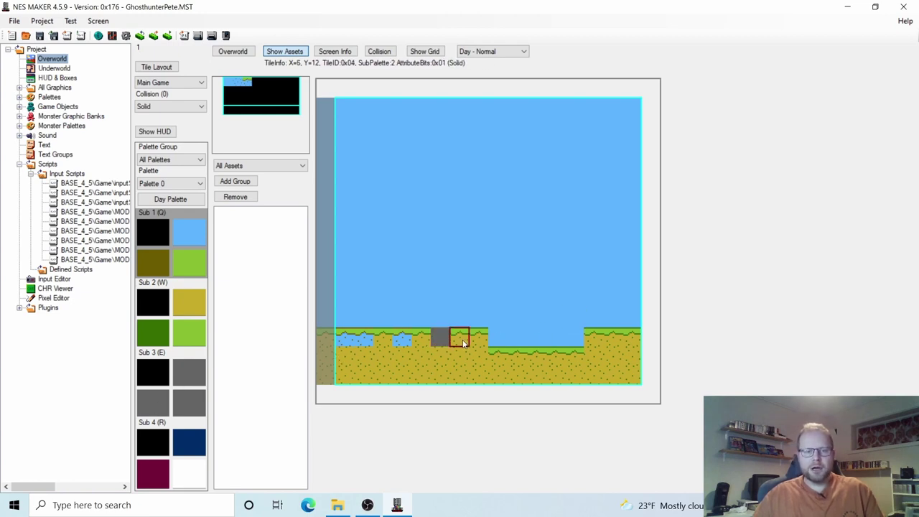
key("r")
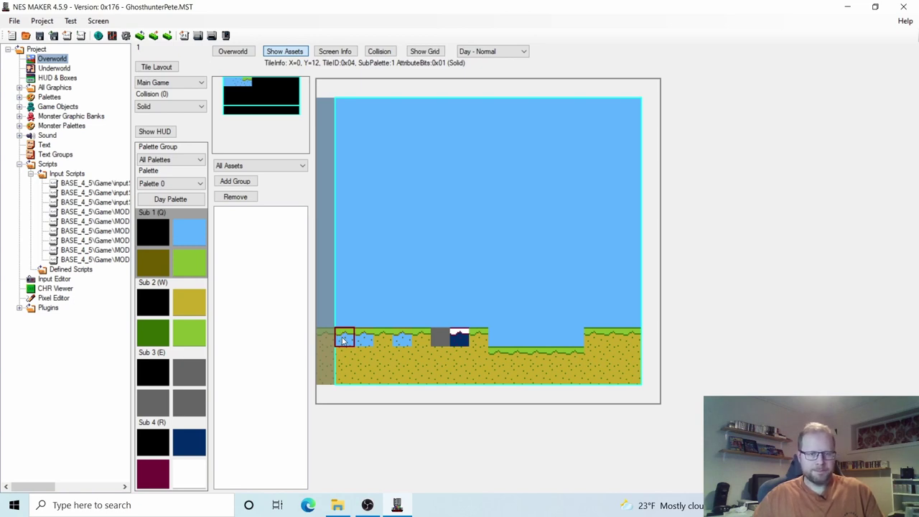
left_click_drag(345, 341, 458, 339)
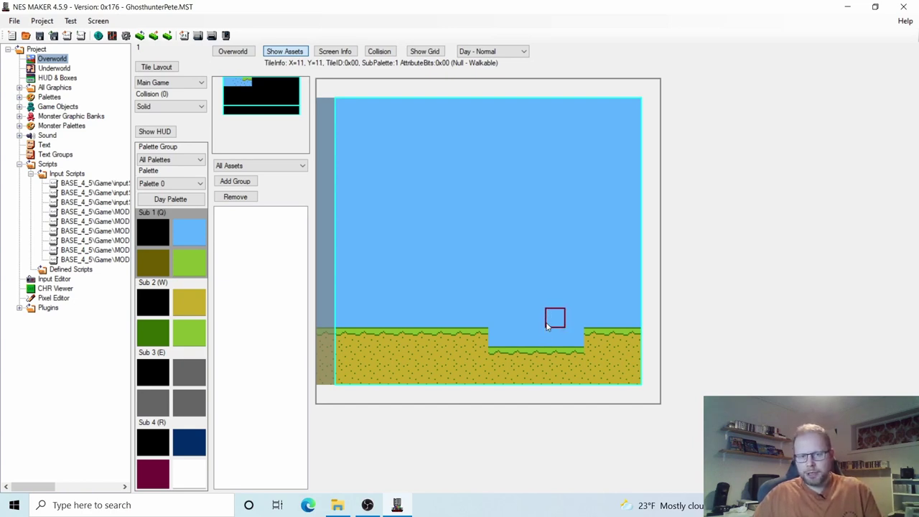
Copy the block of tiles from the pit's right part to the screen's right edge and paste it one tile higher.
left_click_drag(556, 327, 578, 343)
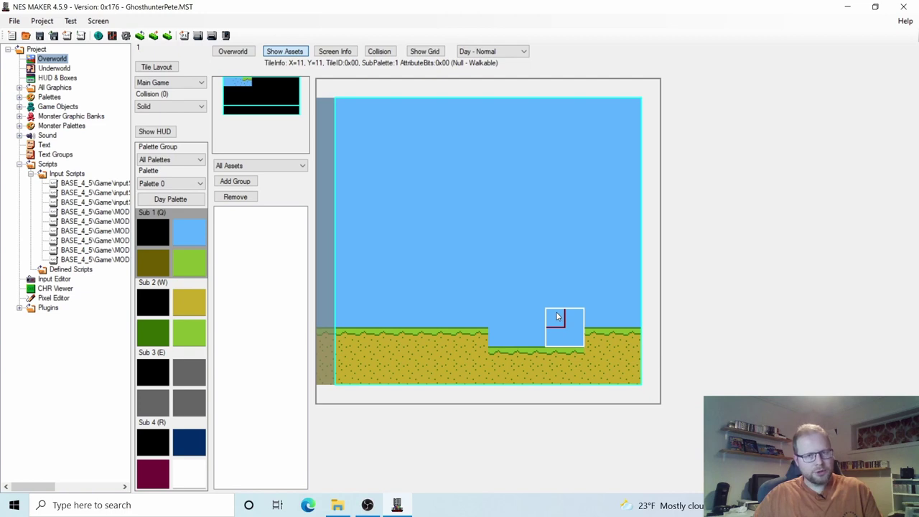
left_click_drag(559, 320, 625, 373)
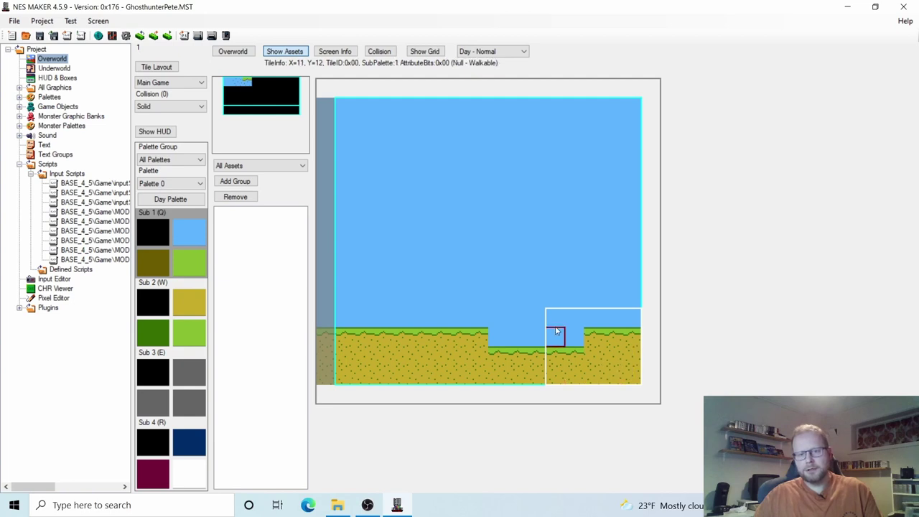
left_click(590, 380)
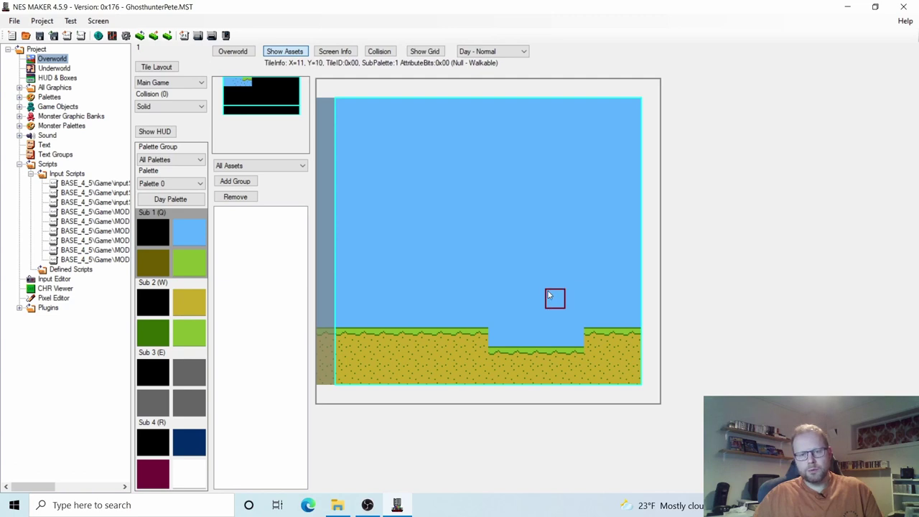
key("ctrl+z")
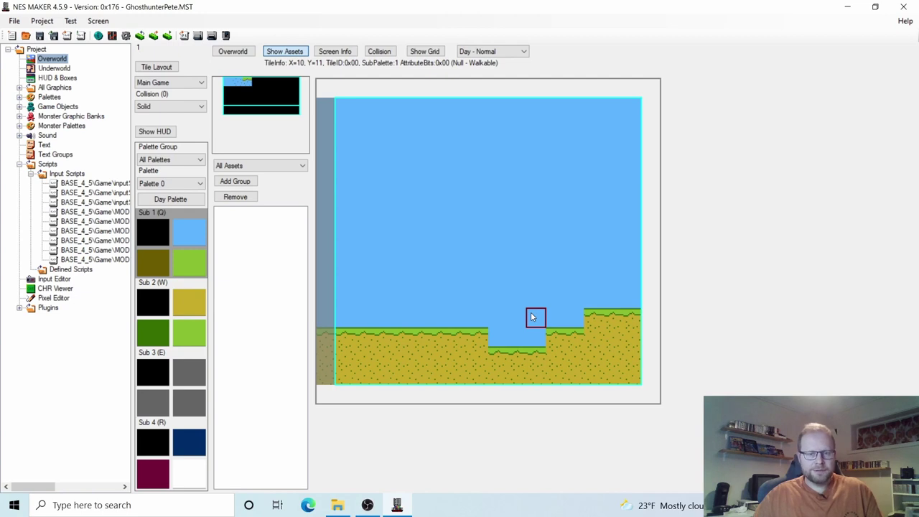
Raise the stepped terrain once more by copying the block from the pit's last column to the screen's edge and pasting it one row up.
left_click_drag(532, 316, 627, 374)
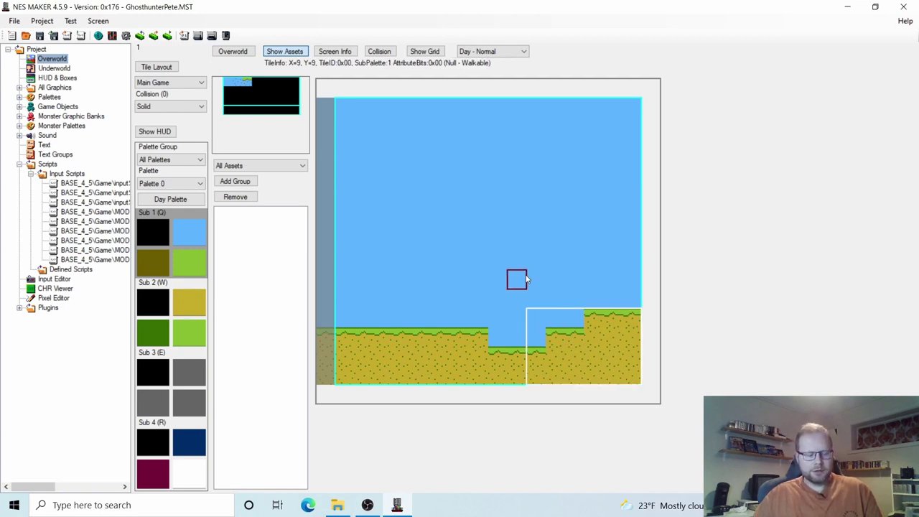
left_click(538, 318)
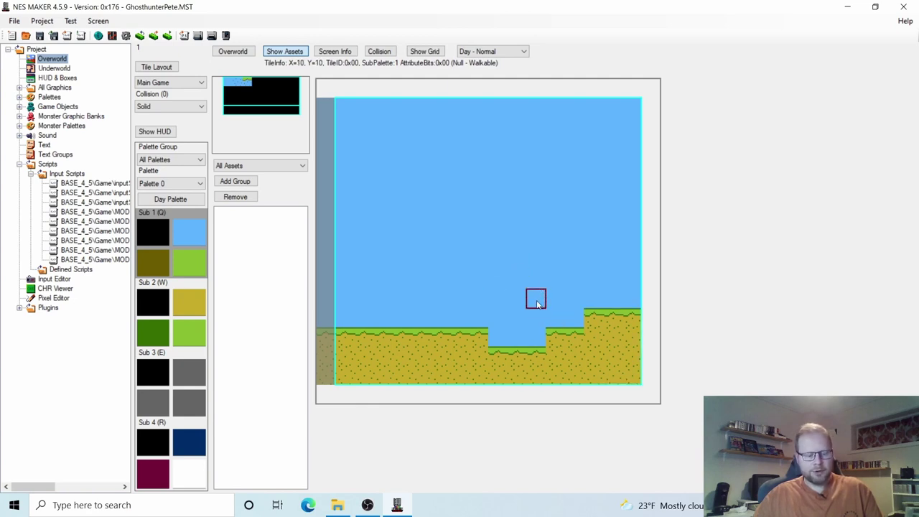
left_click(537, 303)
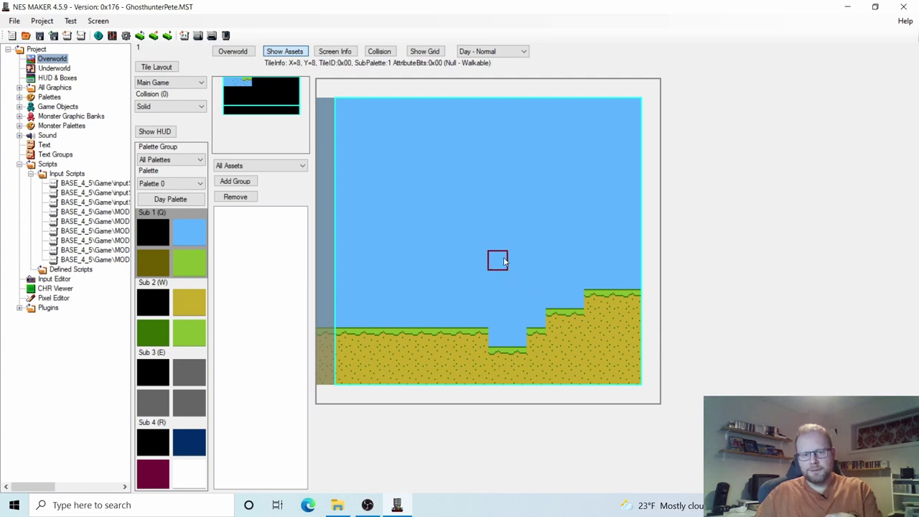
Mark the dirt tiles beneath the first two rises to the right of the pit as Solid and hide the collision values.
left_click(381, 53)
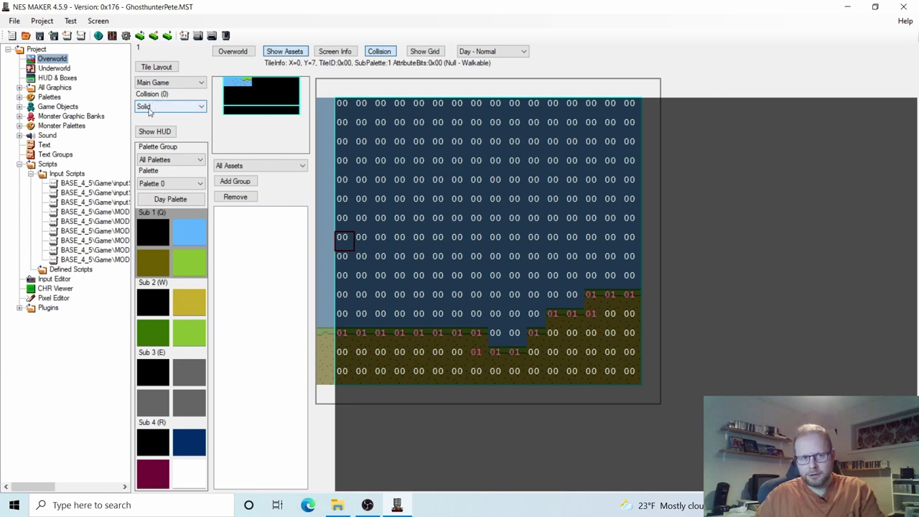
left_click(534, 353)
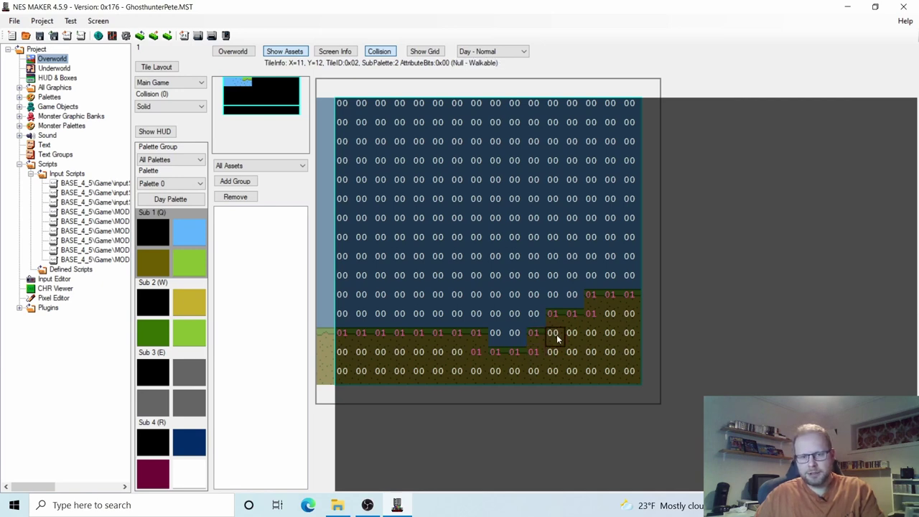
left_click(556, 334)
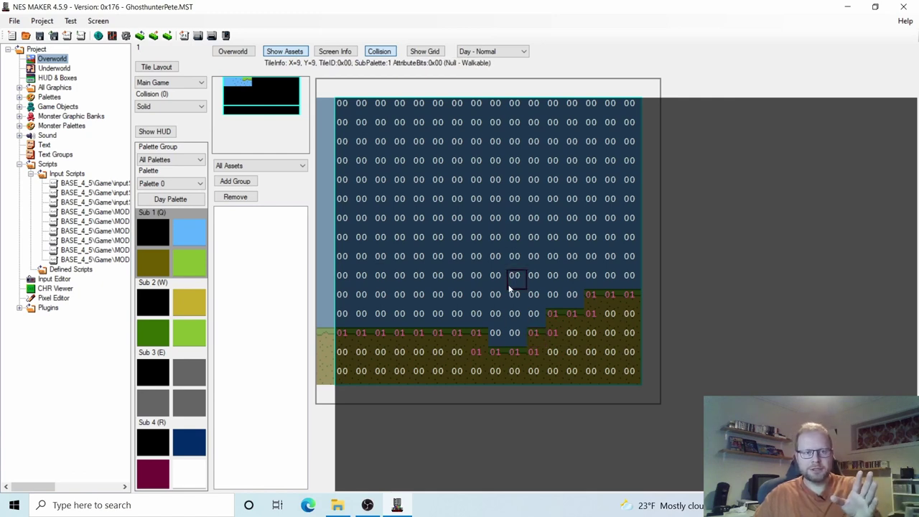
left_click(163, 108)
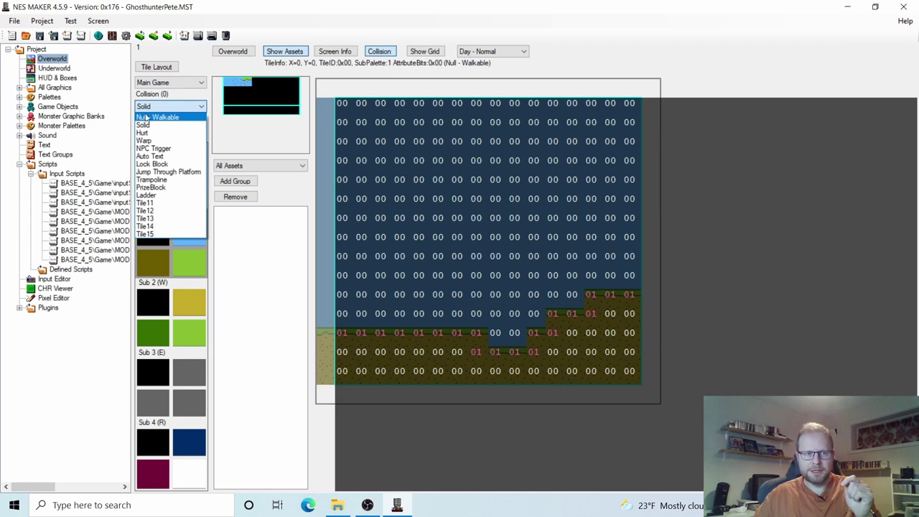
left_click(191, 106)
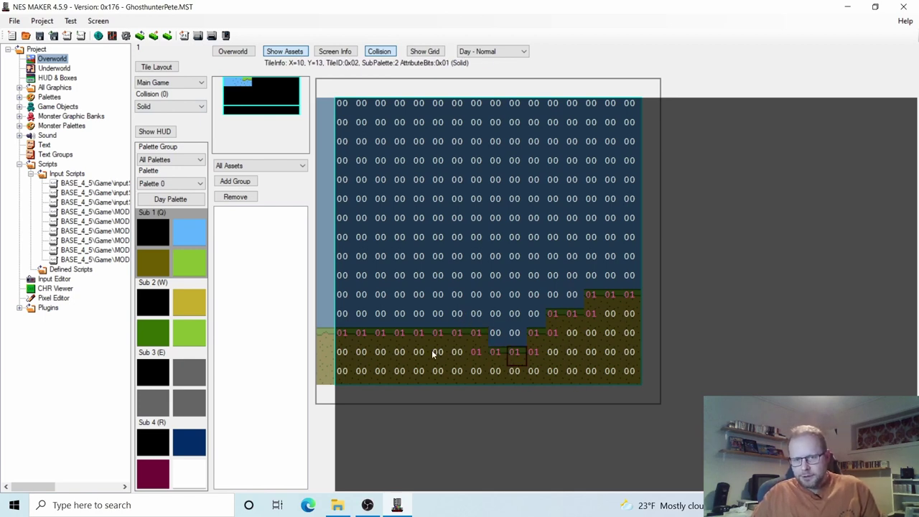
left_click(382, 53)
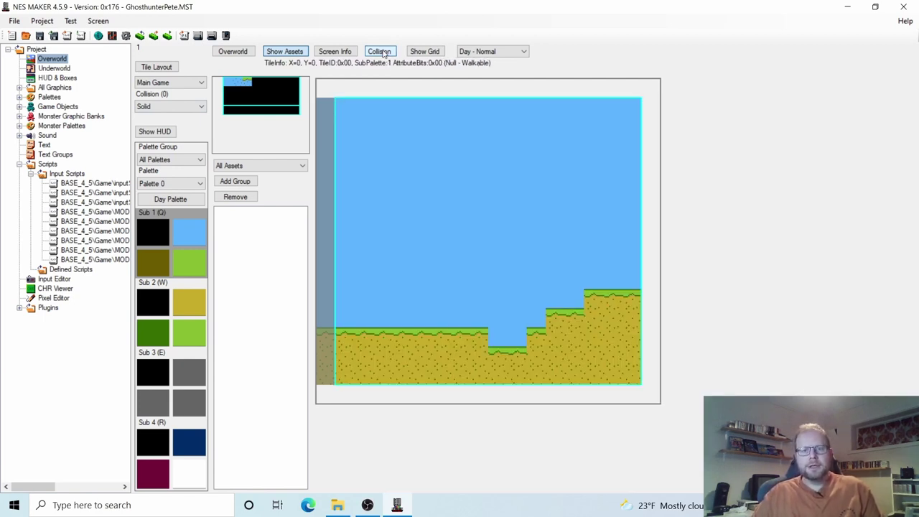
Return to the Overworld map and copy the second screen into the empty third screen beside it.
left_click(244, 53)
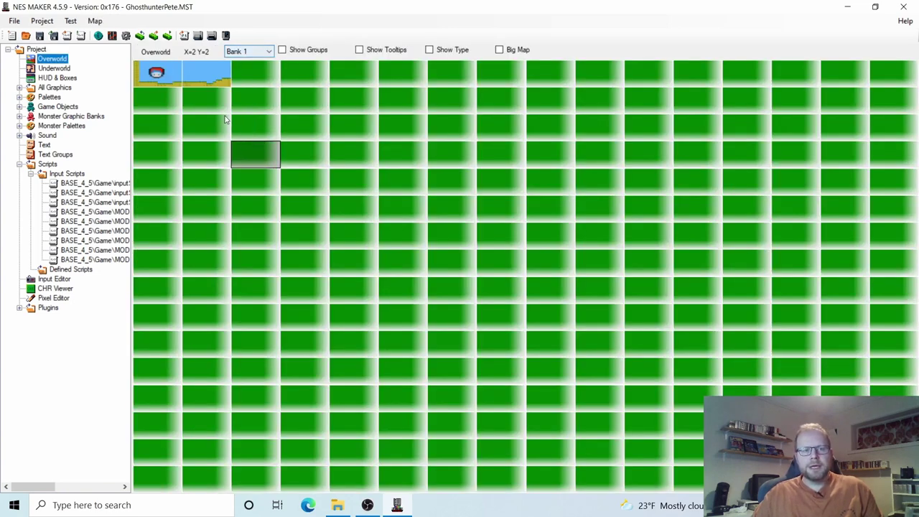
left_click(206, 74)
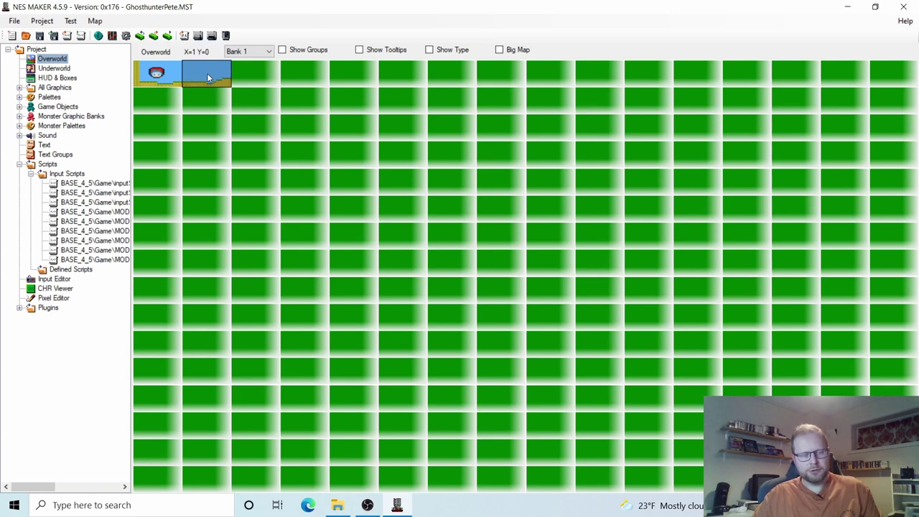
left_click(264, 75)
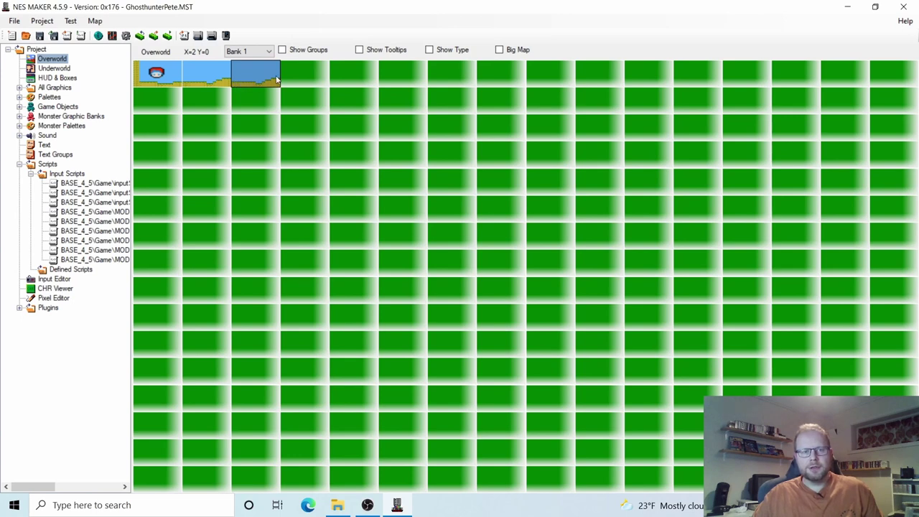
On the third screen, place grass-topped tiles with sub-palette 2: two level with the previous screen's ground, then four one row lower.
double_click(261, 74)
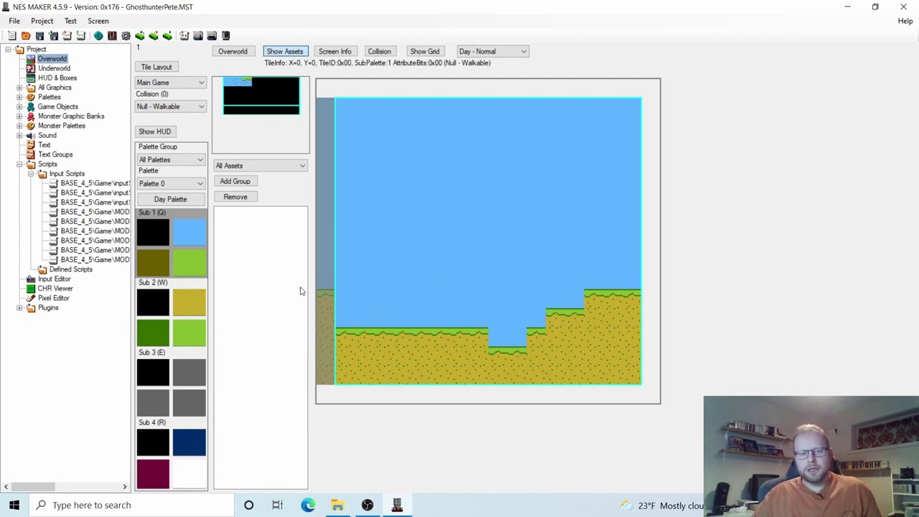
left_click(190, 305)
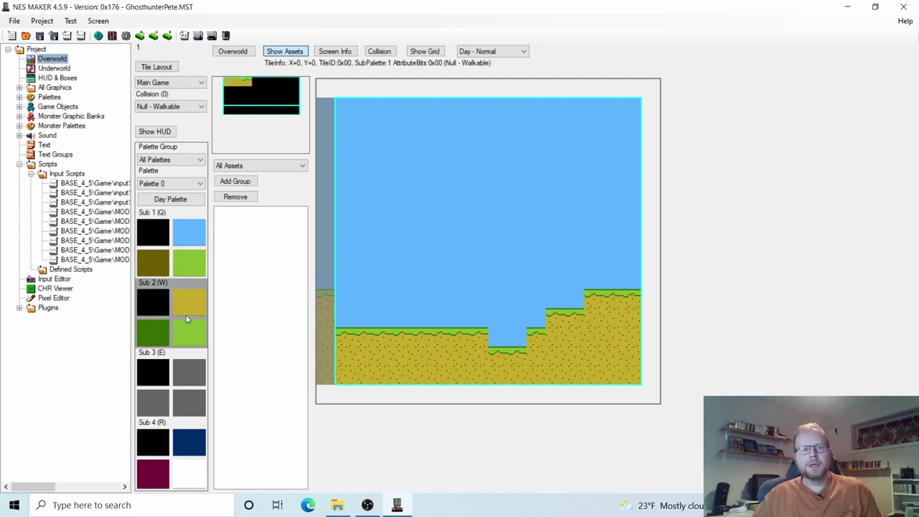
left_click(248, 84)
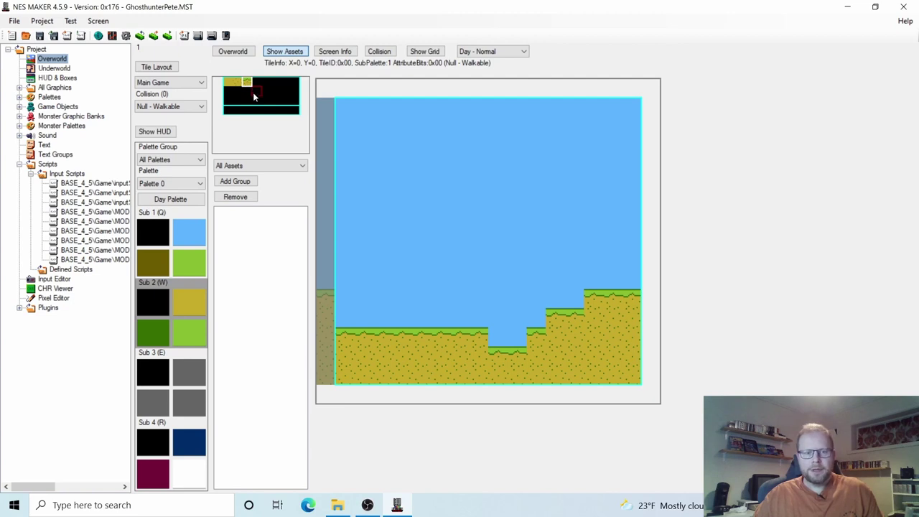
left_click(350, 299)
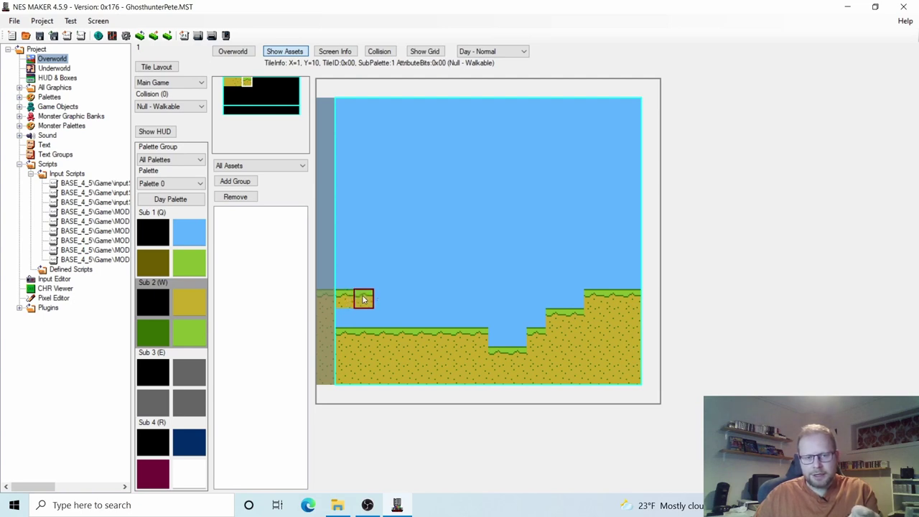
left_click(364, 299)
left_click_drag(385, 316, 439, 316)
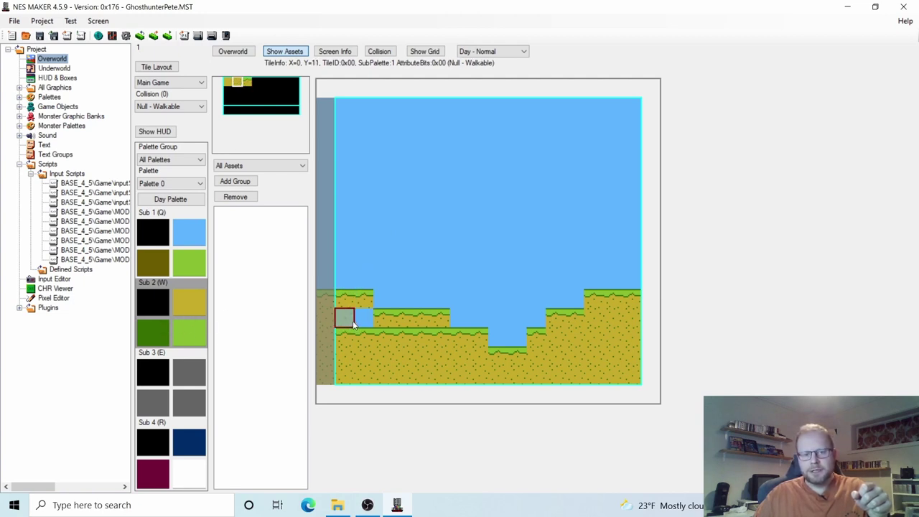
Fill the ground under the raised grass with dirt tiles and repaint the two grass-topped tiles beside the upper step.
mouse_move(353, 325)
left_mouse_down()
mouse_move(363, 318)
mouse_move(343, 335)
mouse_move(437, 334)
mouse_move(402, 316)
left_mouse_up()
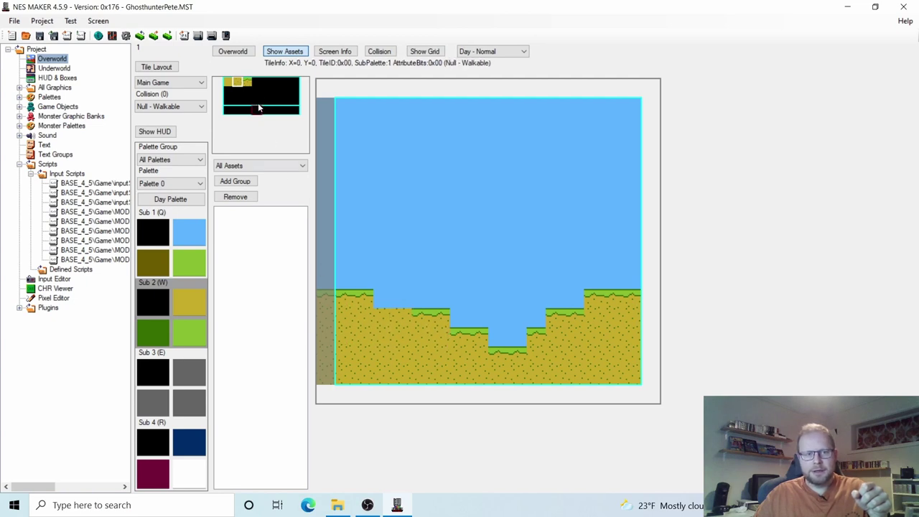
left_click(247, 82)
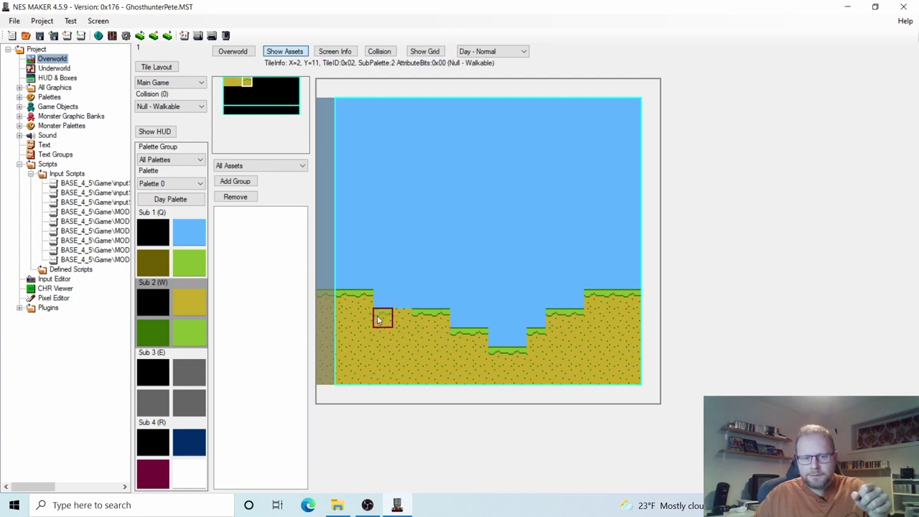
left_click_drag(378, 319, 402, 316)
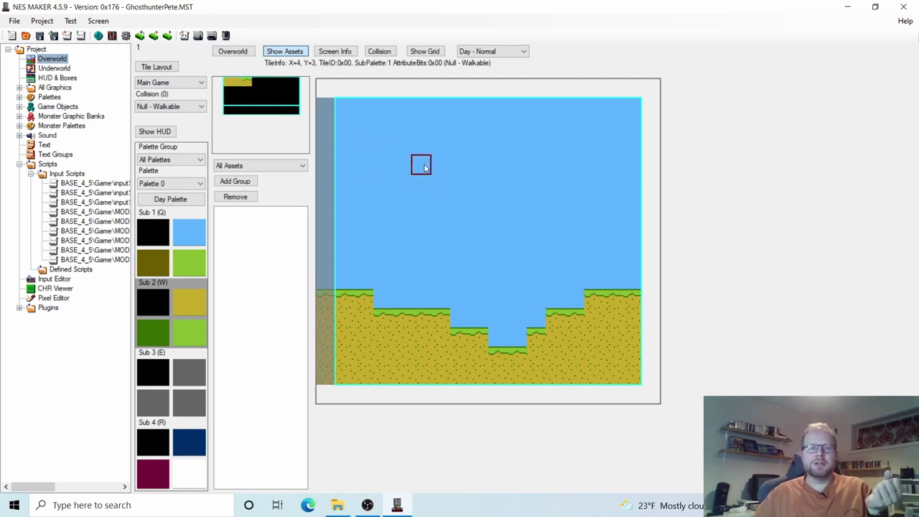
left_click(379, 52)
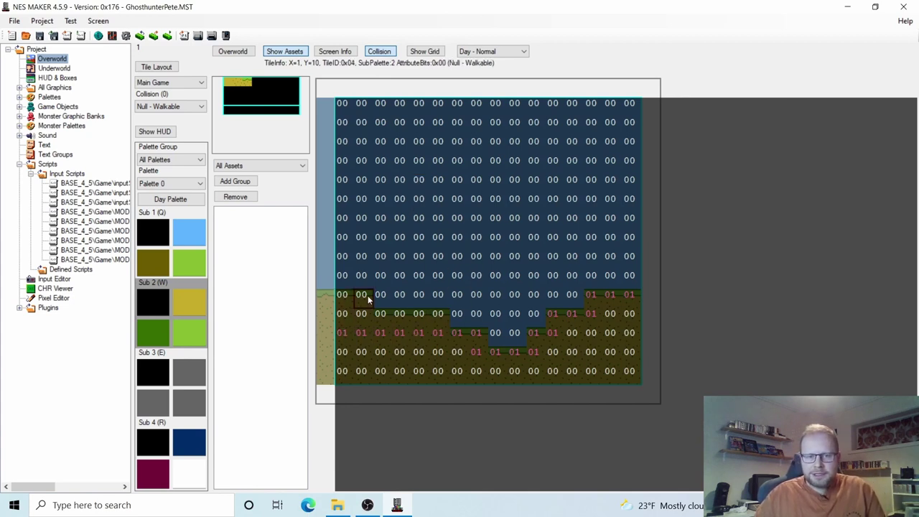
left_click(381, 51)
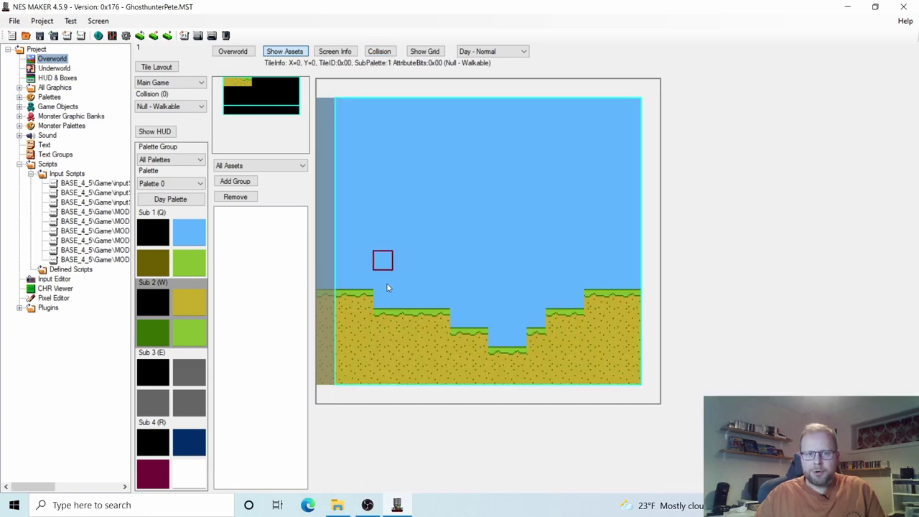
left_click(245, 84)
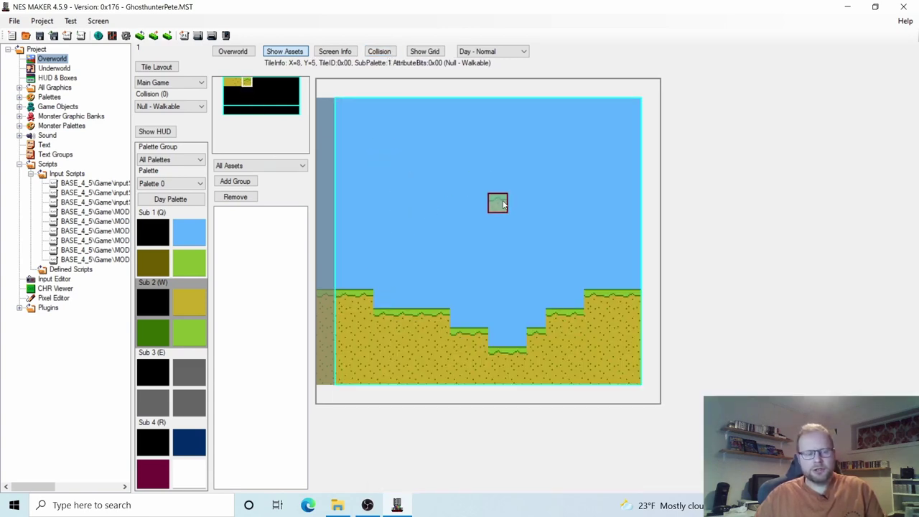
right_click(504, 206)
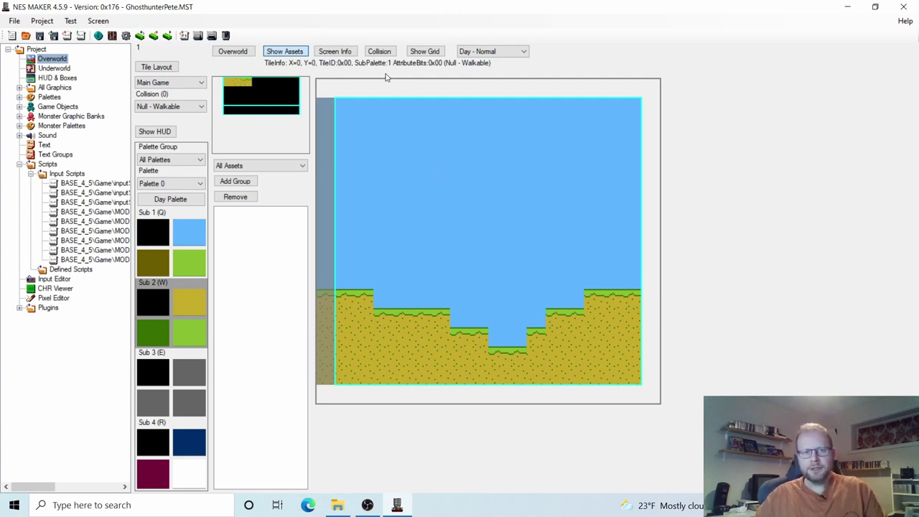
Set the collision of the two new descending ground steps to Solid, including the dirt tile under the upper step's edge.
left_click(380, 52)
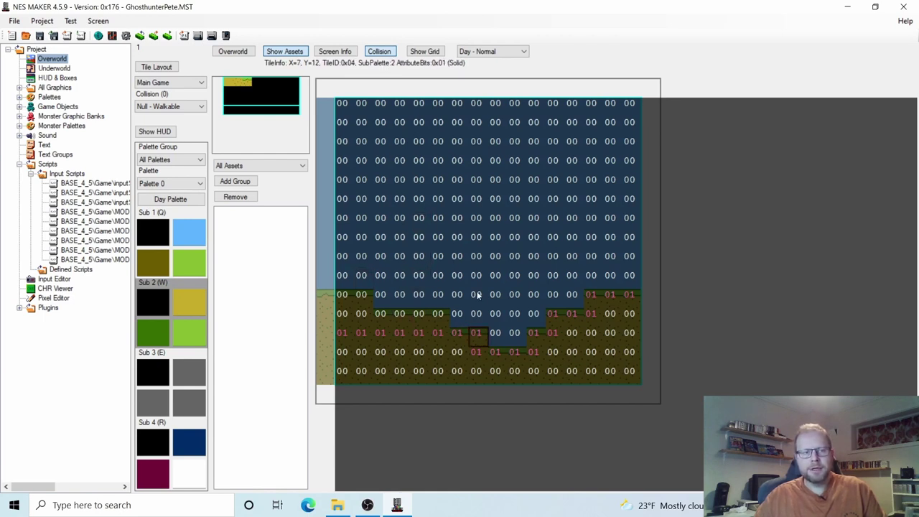
left_click(170, 106)
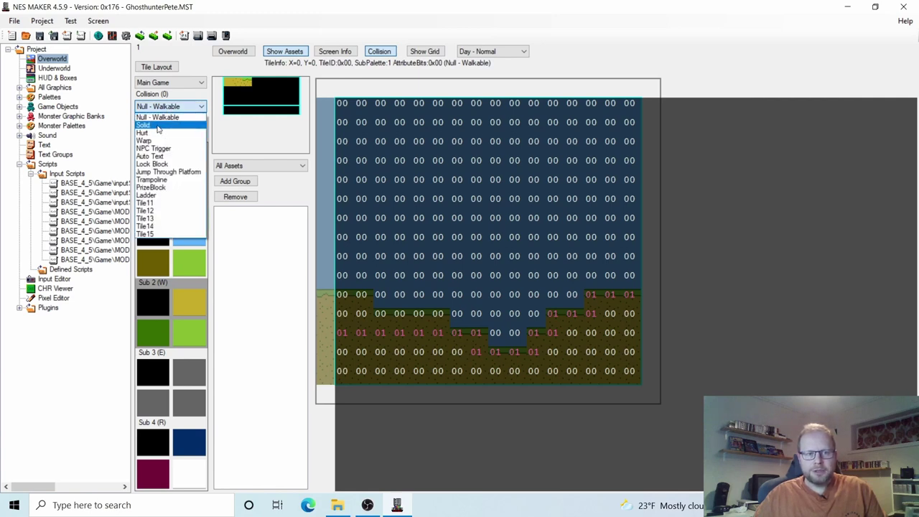
left_click(149, 126)
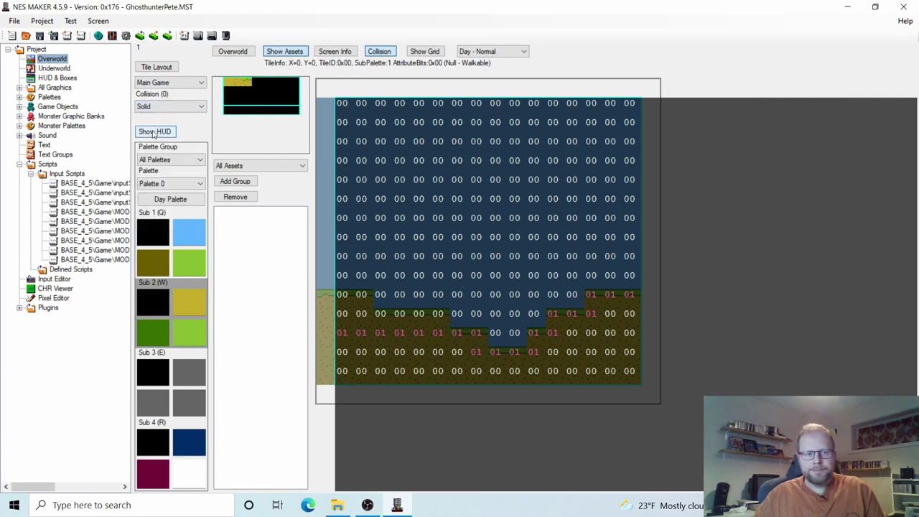
left_click(347, 302)
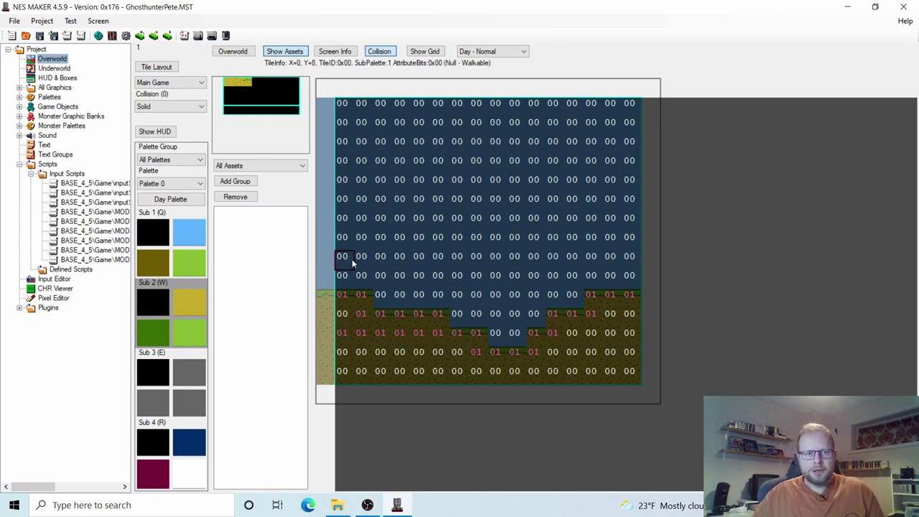
Set the first five tiles of the buried former ground surface to Null - Walkable and hide the collision values.
left_click(178, 108)
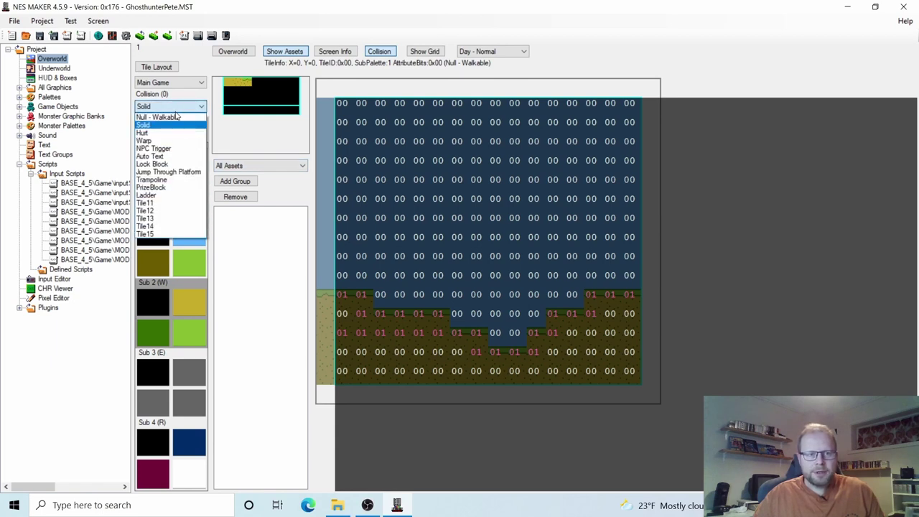
left_click(171, 117)
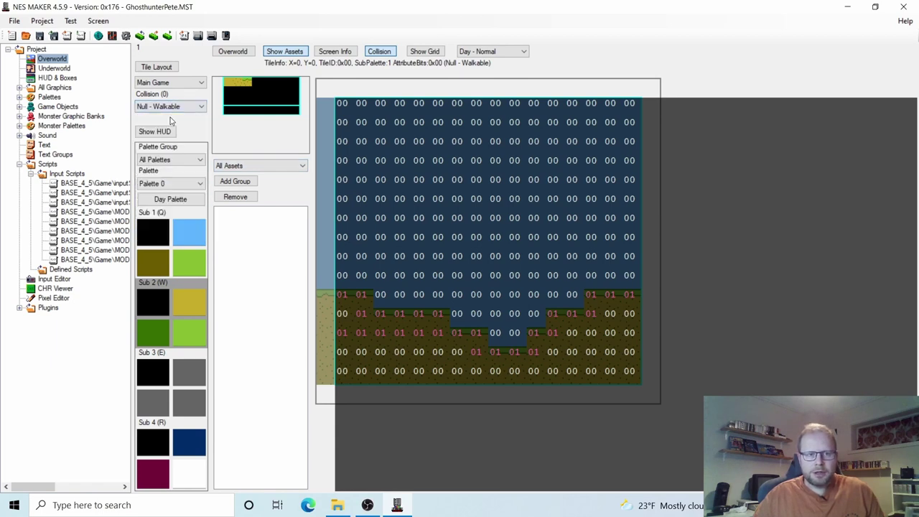
left_click(341, 337)
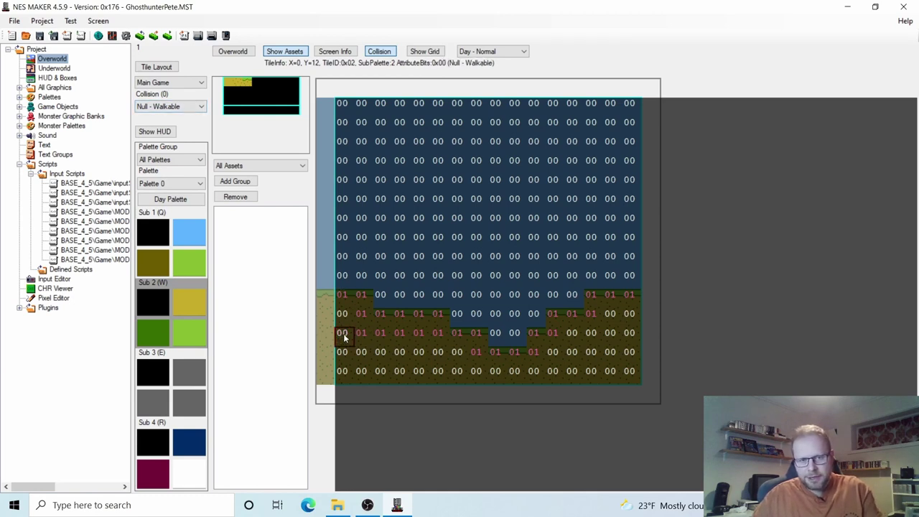
left_click(359, 334)
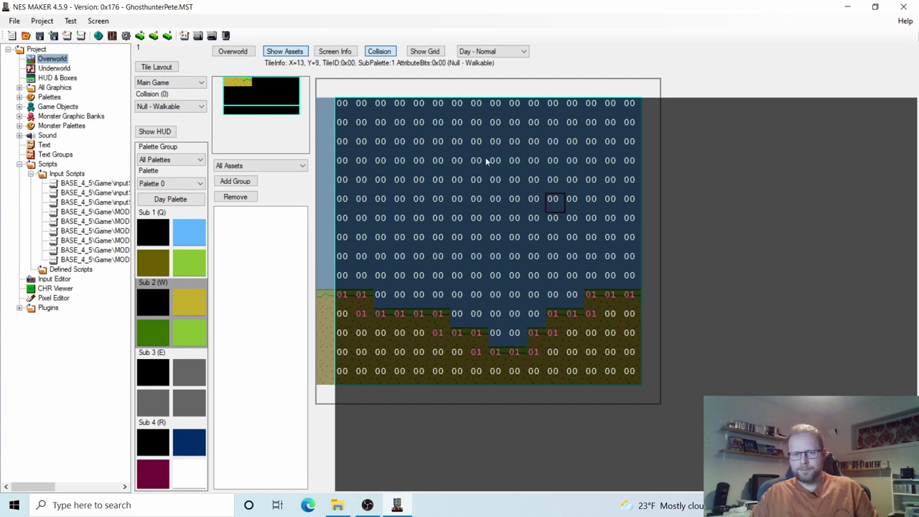
left_click(386, 50)
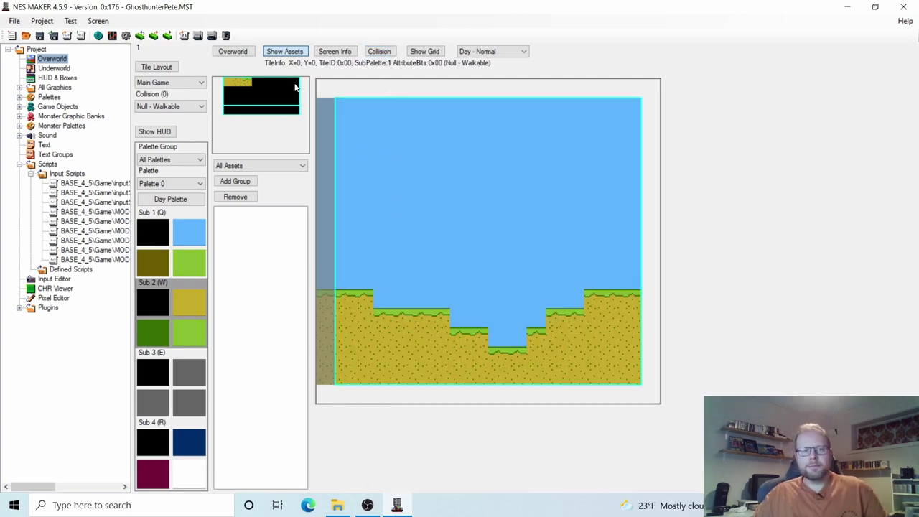
Return to the Overworld map, then export and assemble the game and run it in the emulator.
left_click(232, 51)
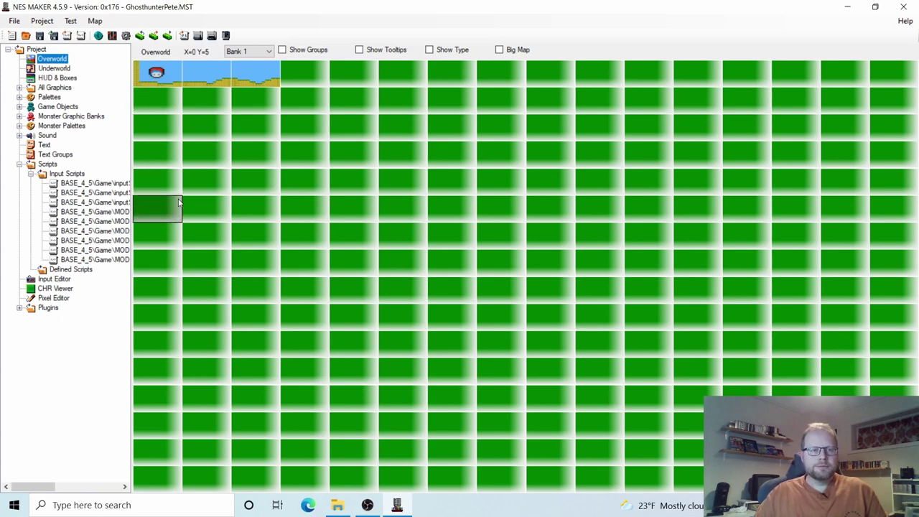
left_click(198, 36)
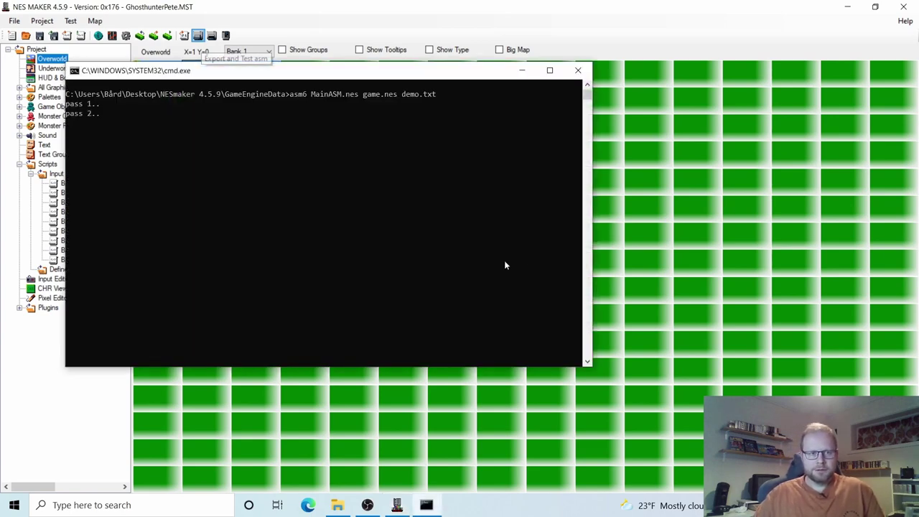
left_click(346, 216)
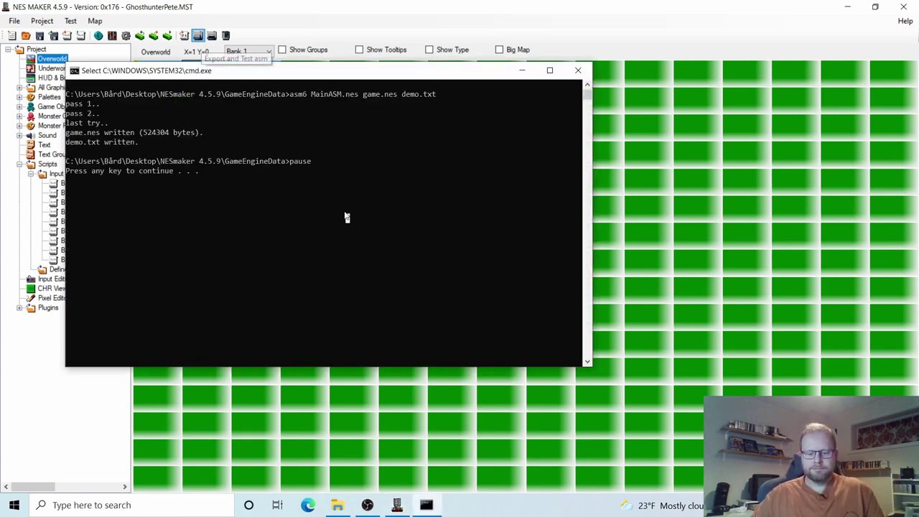
key("Return")
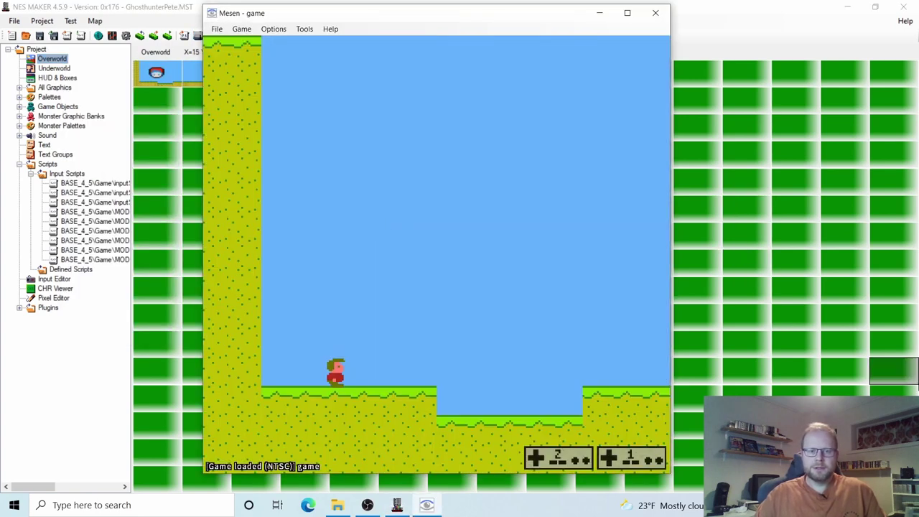
Playtest walking and jumping in both directions across the first screen's ground and pit, then close the emulator.
key("Right")
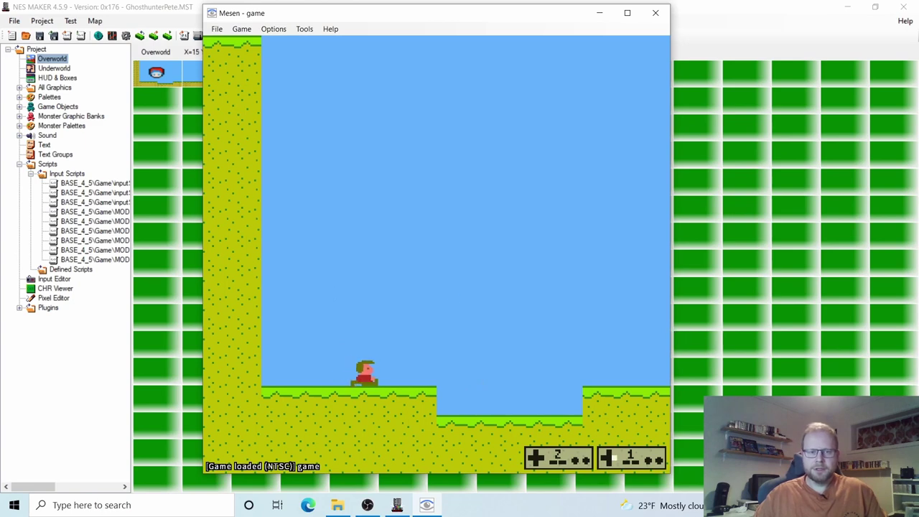
key("Right")
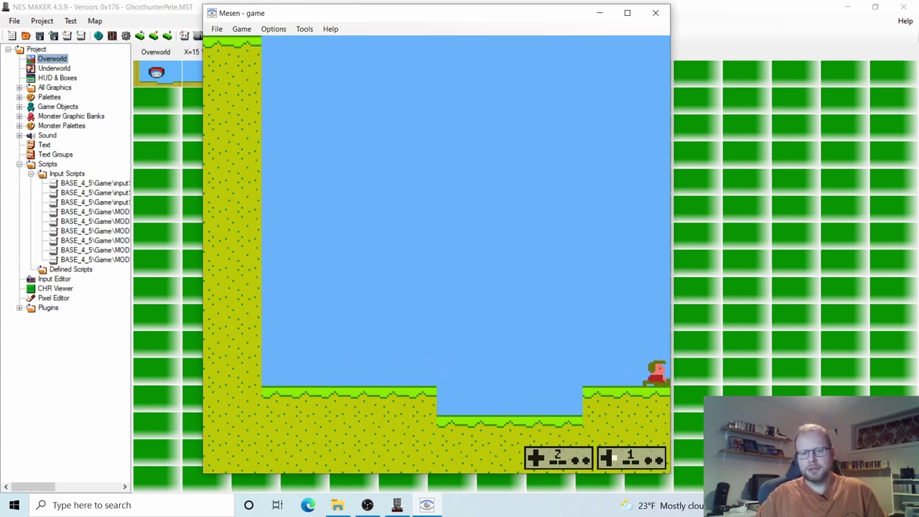
key("Left")
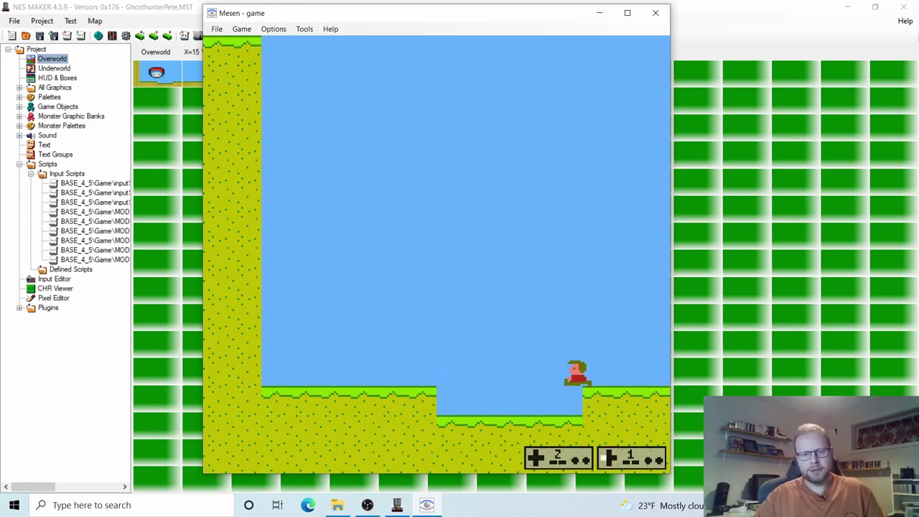
key("s")
key("s")
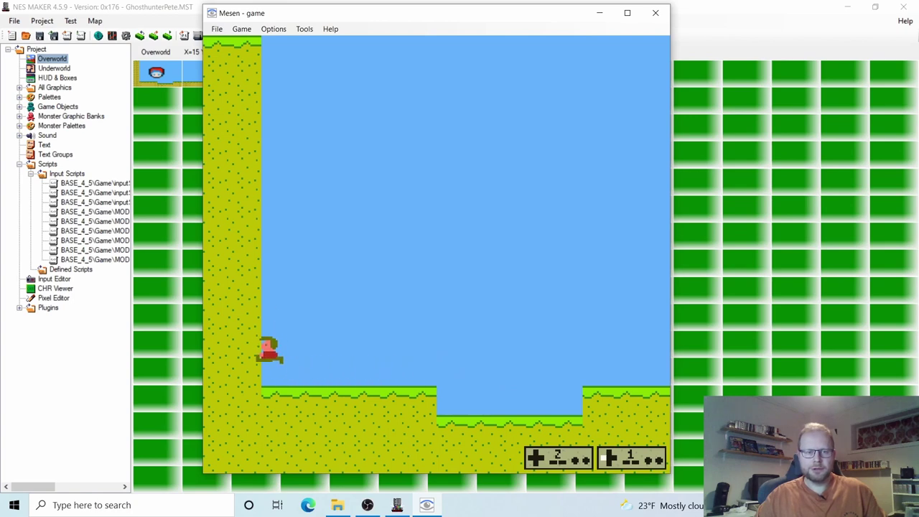
key("Right")
key("s")
key("s")
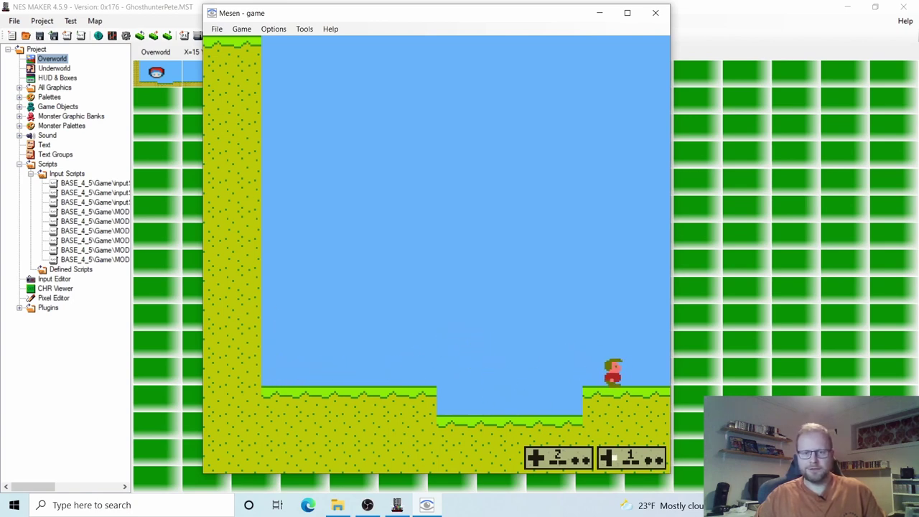
key("s")
key("Left")
key("s")
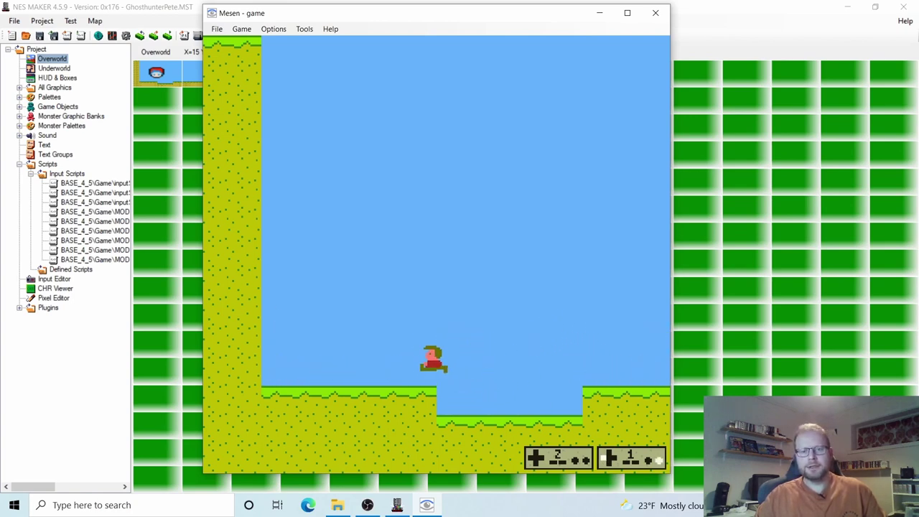
key("s")
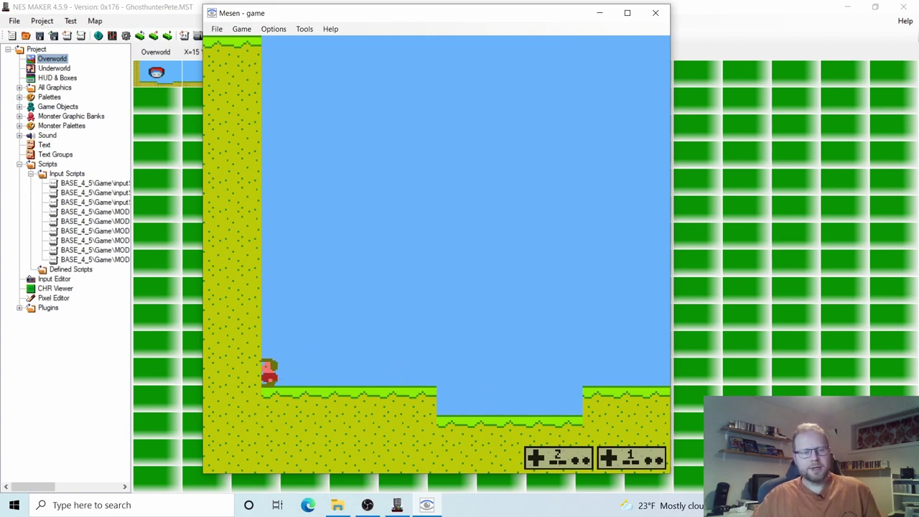
left_click(655, 16)
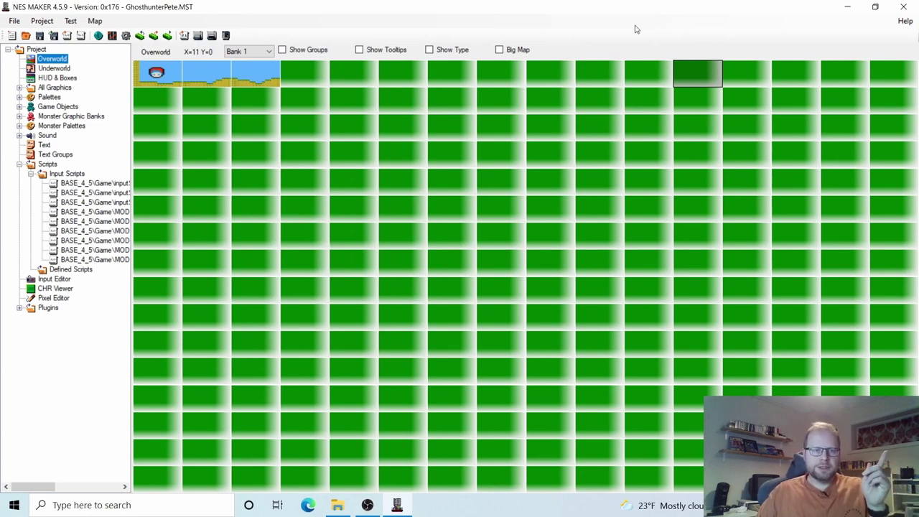
Open the first Overworld screen and examine its Screen Details, including the screen flags and miscellaneous settings.
left_click(151, 78)
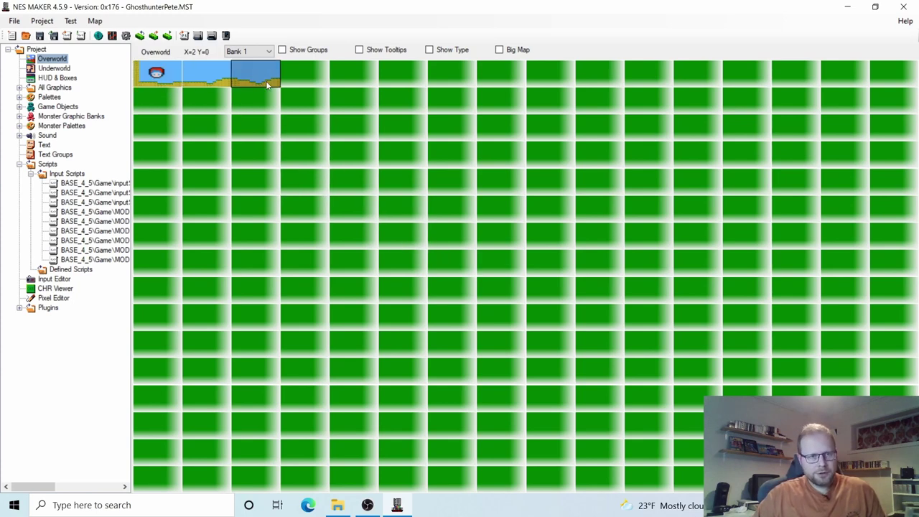
double_click(163, 77)
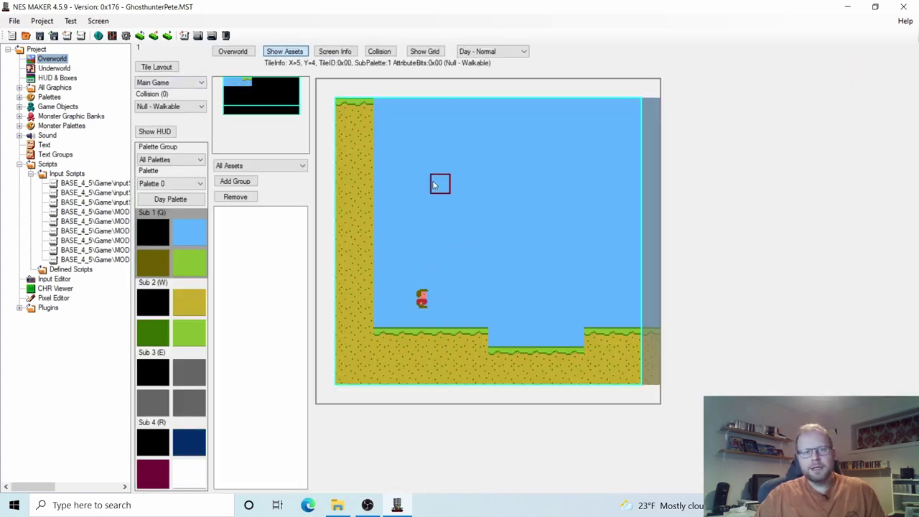
left_click(342, 55)
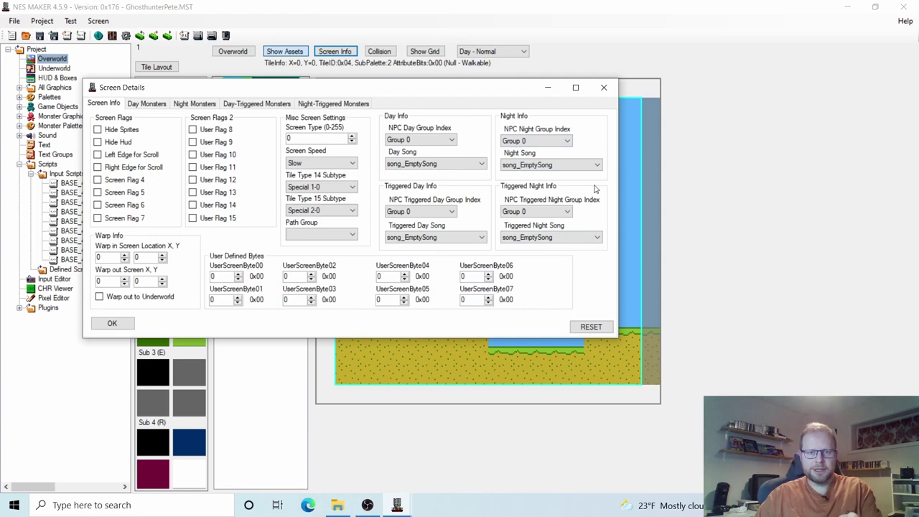
left_click(602, 87)
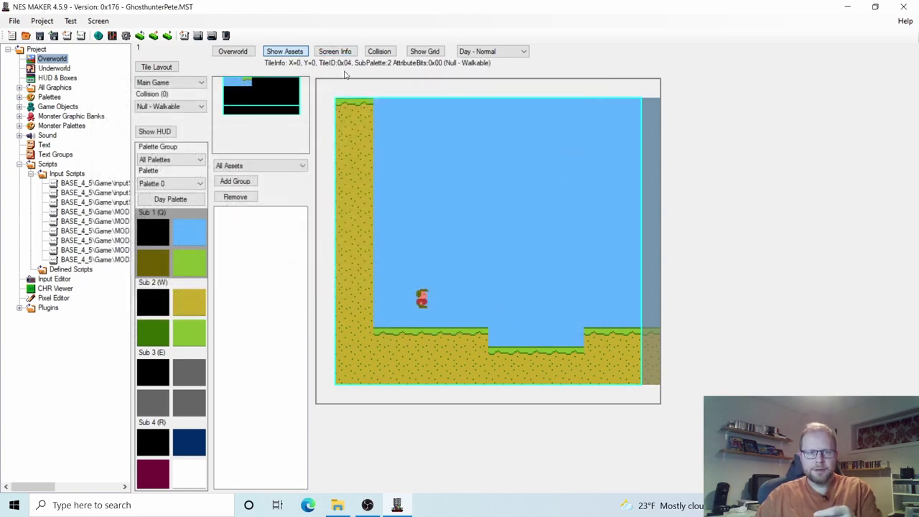
left_click(338, 54)
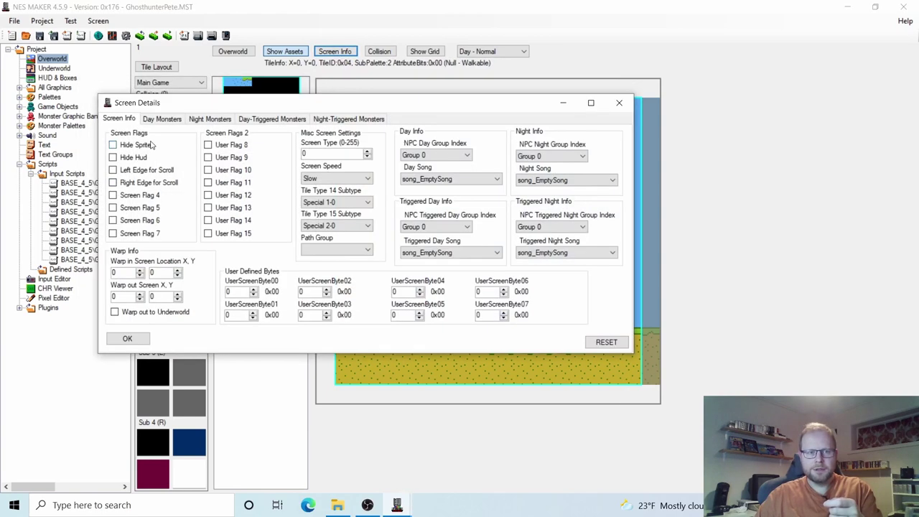
left_click(619, 102)
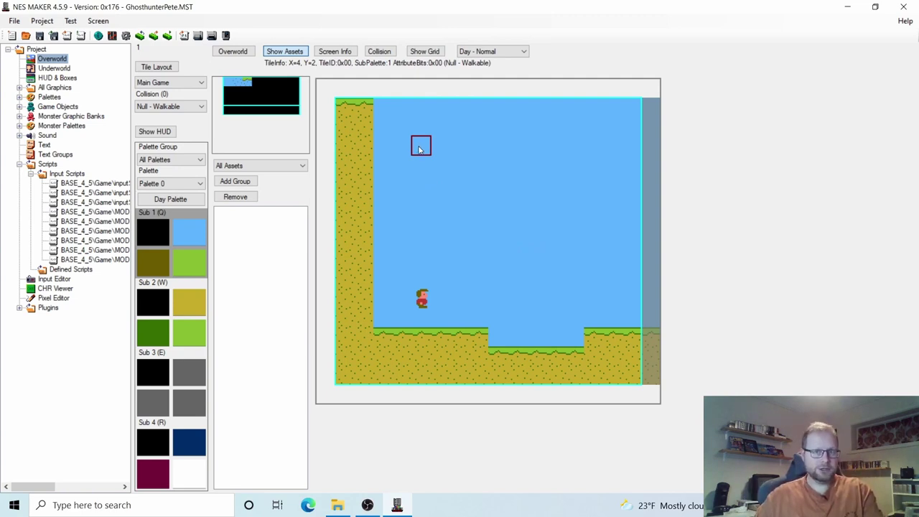
left_click(341, 53)
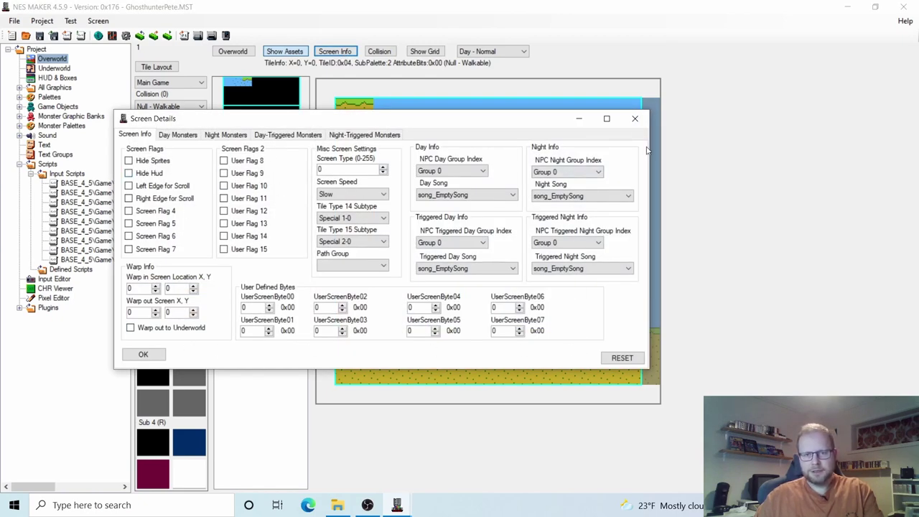
left_click(635, 118)
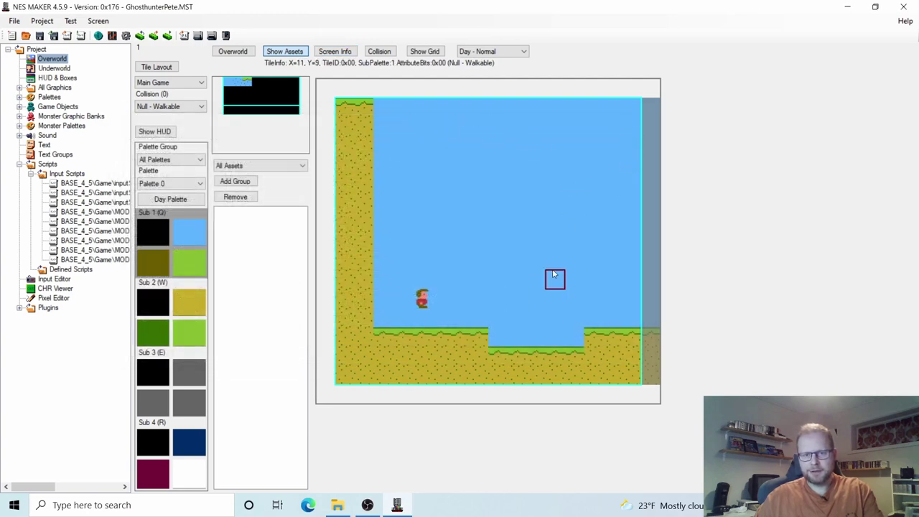
Examine the second Overworld screen's Screen Details and return to the map.
left_click(241, 51)
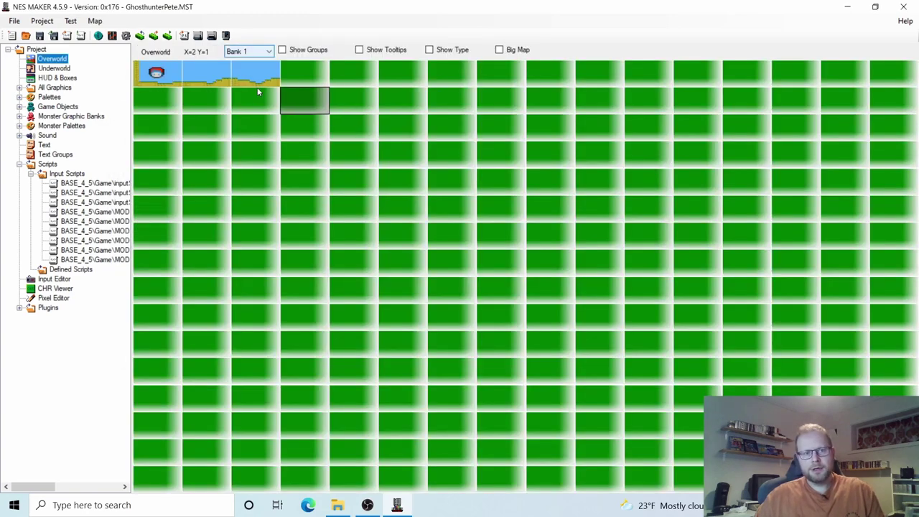
double_click(210, 77)
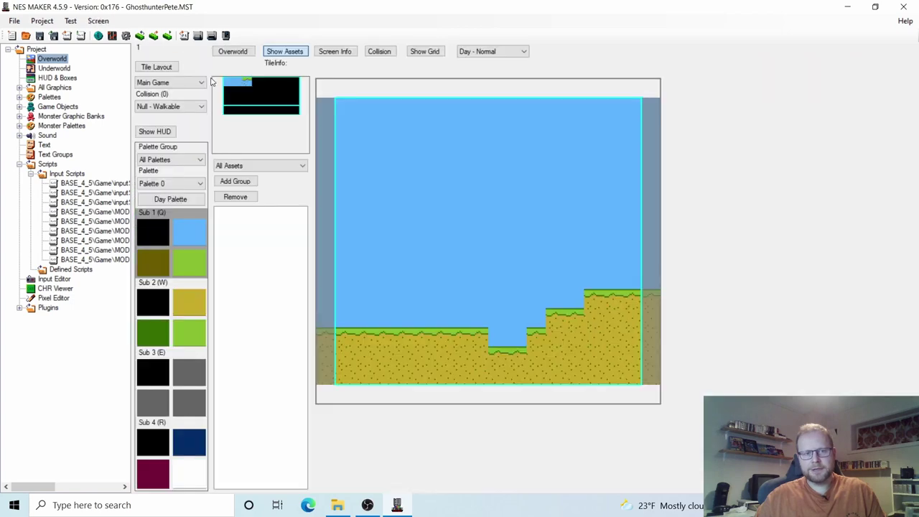
left_click(335, 52)
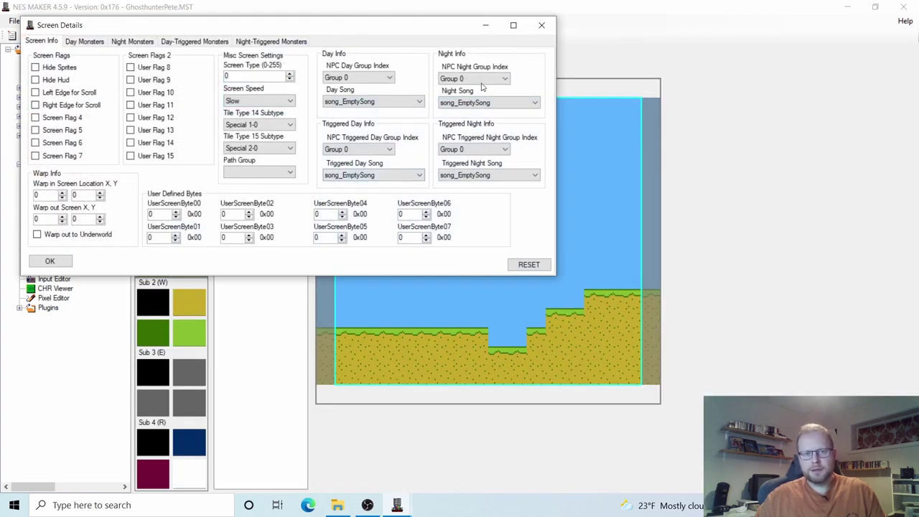
left_click(541, 25)
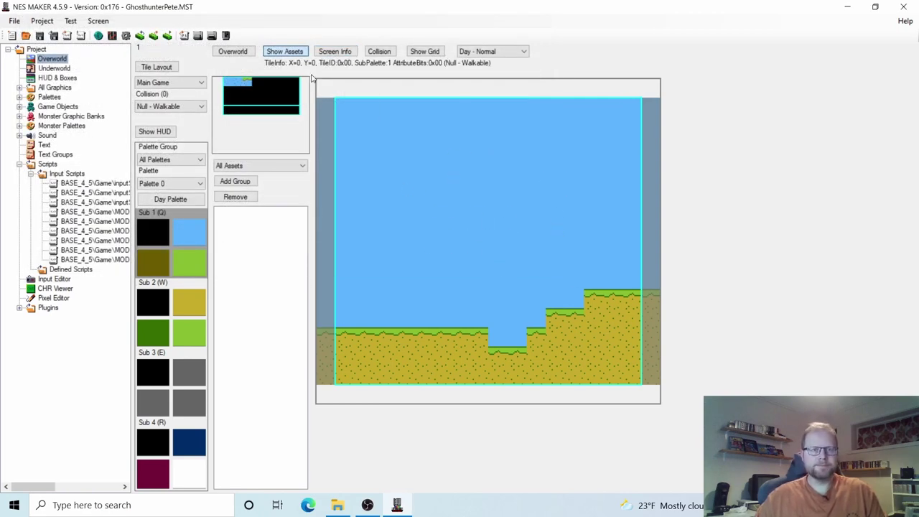
left_click(249, 56)
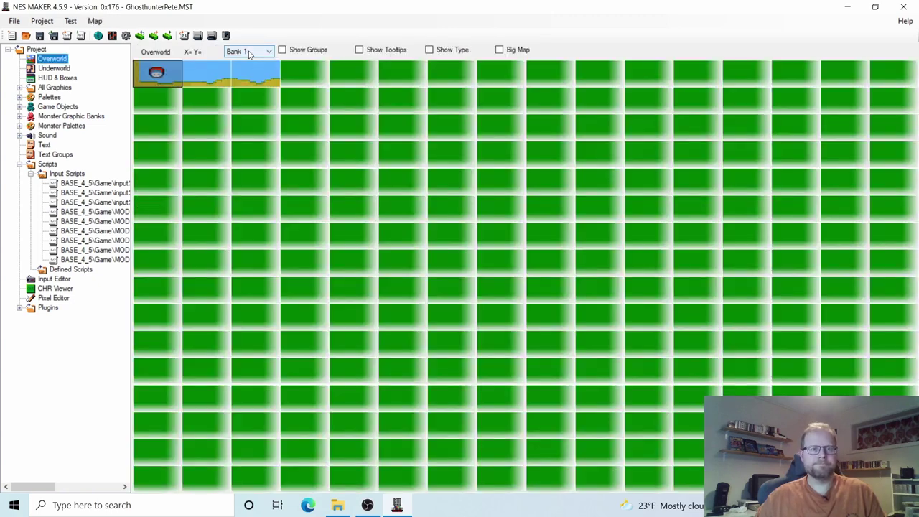
Reopen the first Overworld screen and review its screen flags, warp info and user-defined bytes.
double_click(166, 80)
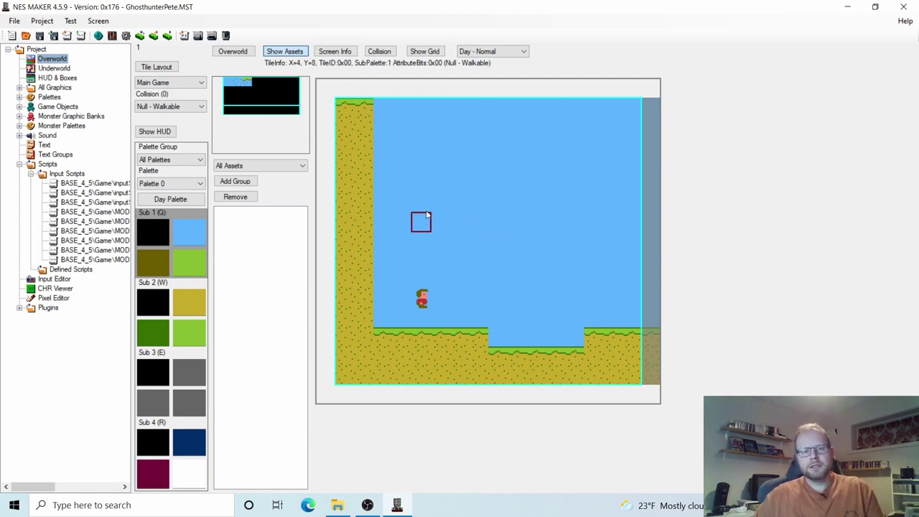
left_click(340, 53)
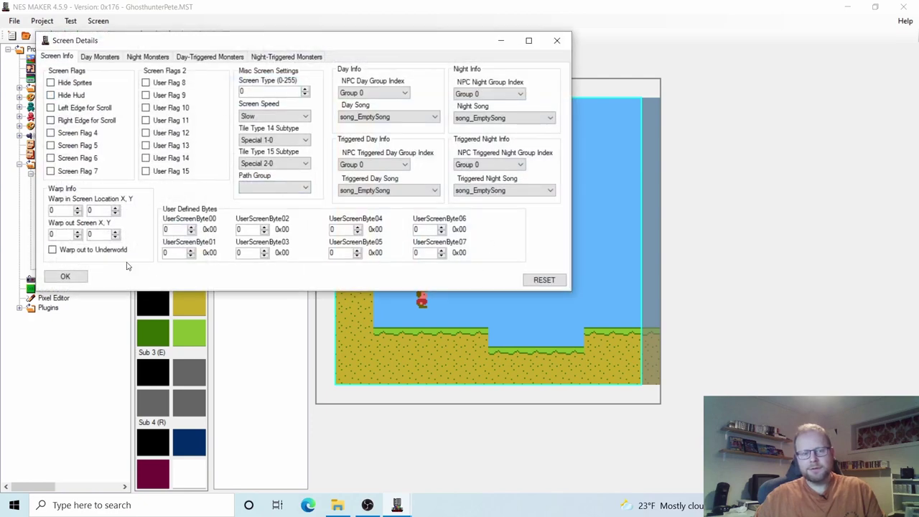
left_click(64, 277)
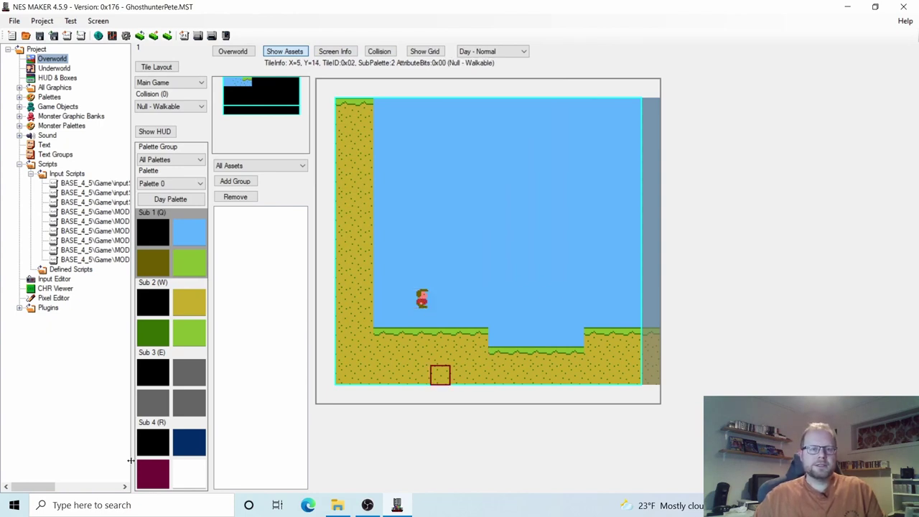
left_click(340, 55)
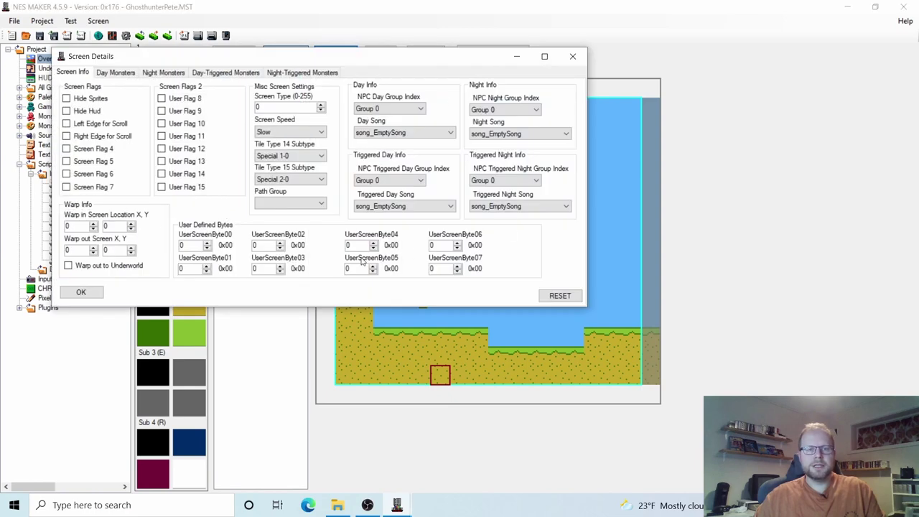
left_click(572, 56)
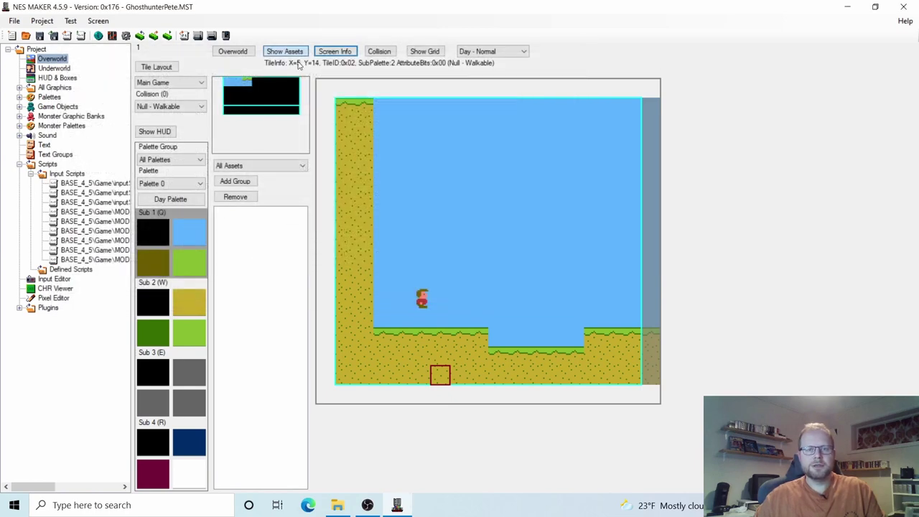
Reopen the second Overworld screen, review its scroll-edge flags in Screen Details, and leave the screen editor.
left_click(232, 52)
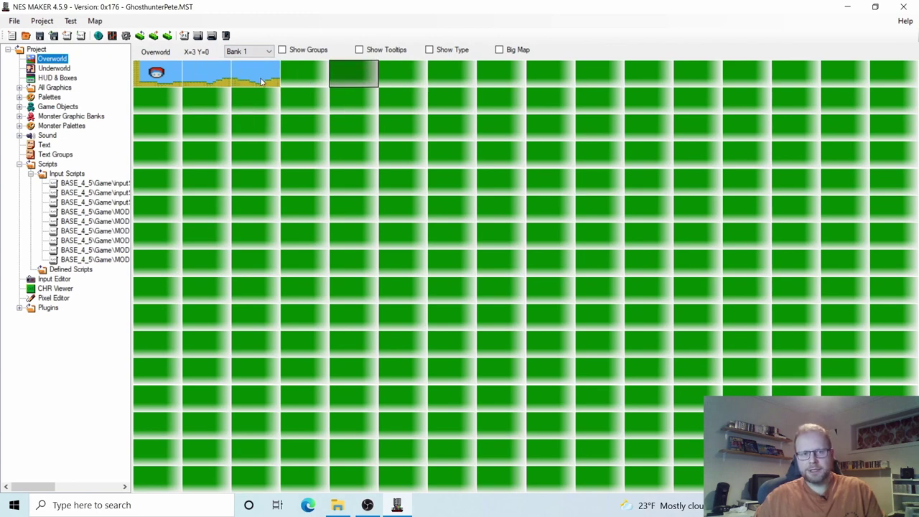
double_click(205, 75)
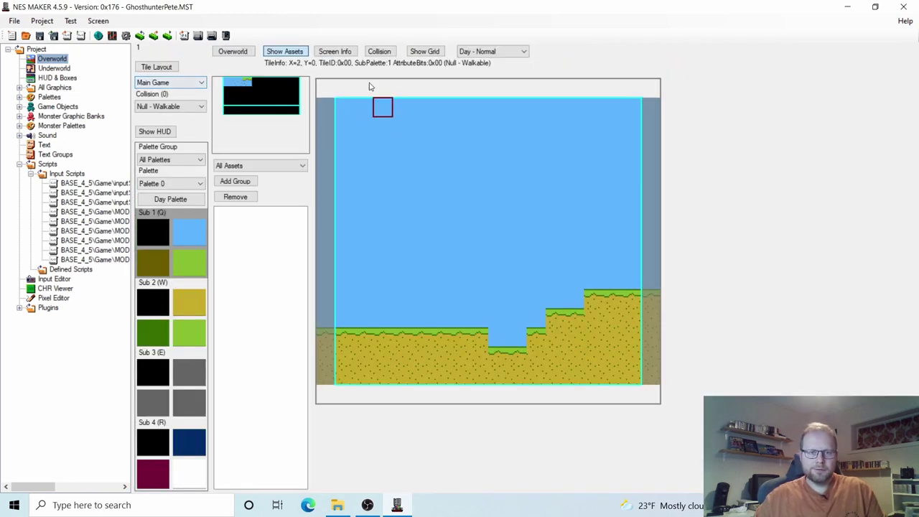
left_click(335, 51)
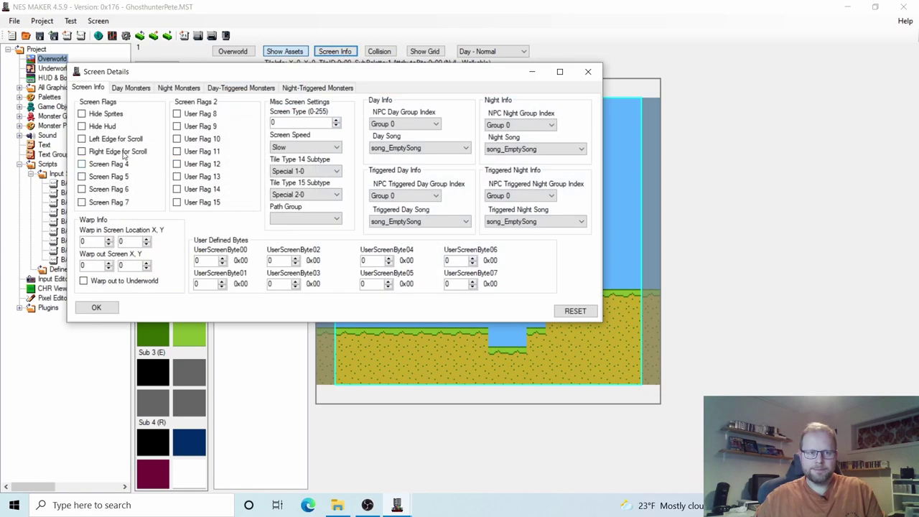
left_click(586, 71)
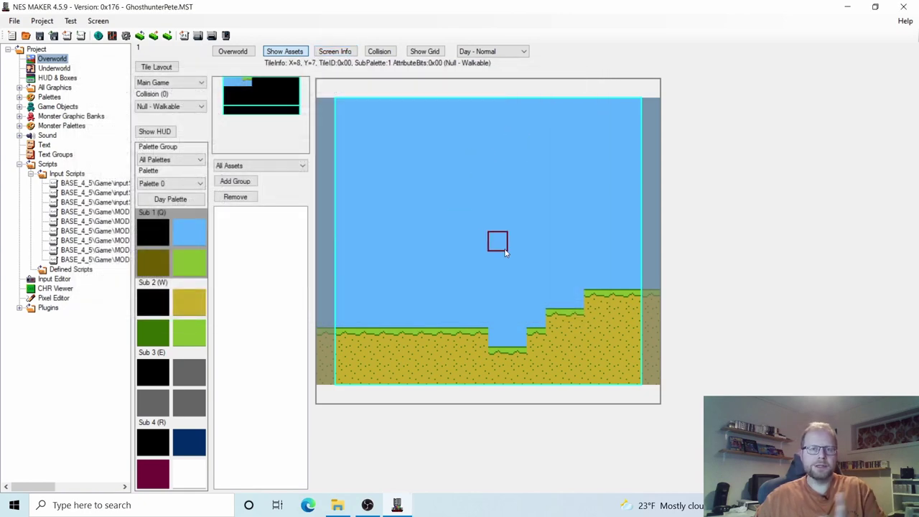
key("Escape")
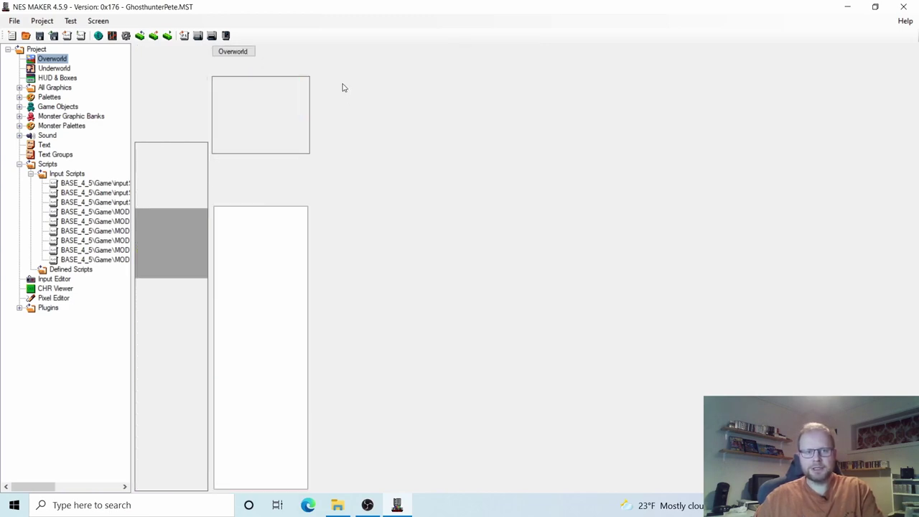
Review the scroll-edge flags in the first Overworld screen's Screen Details and return to the Overworld map.
left_click(368, 226)
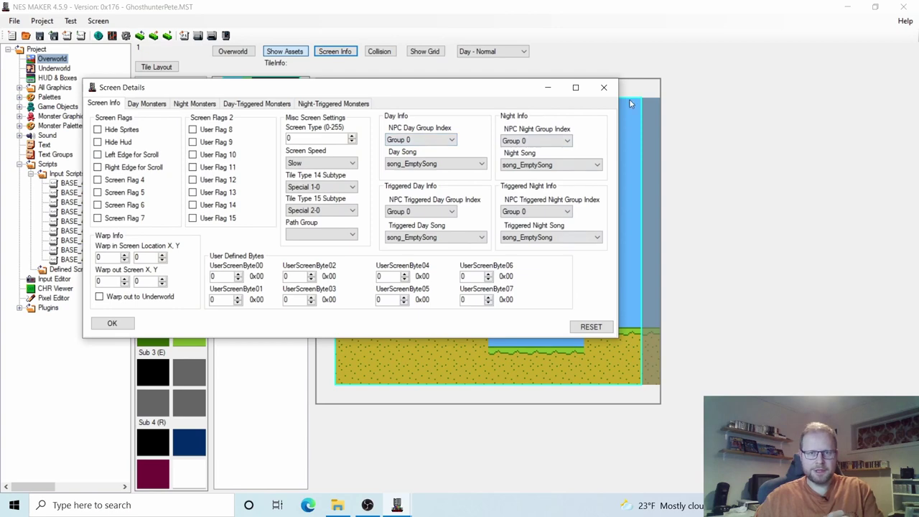
left_click(603, 87)
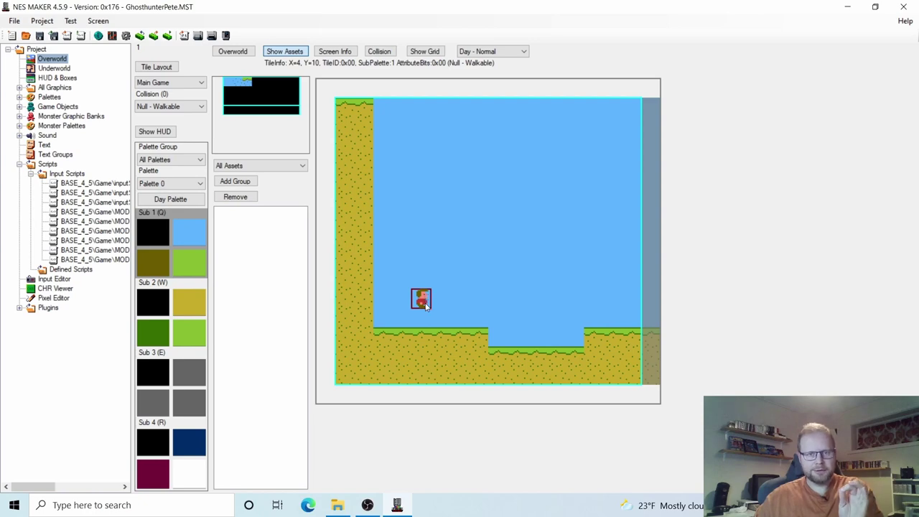
left_click(335, 51)
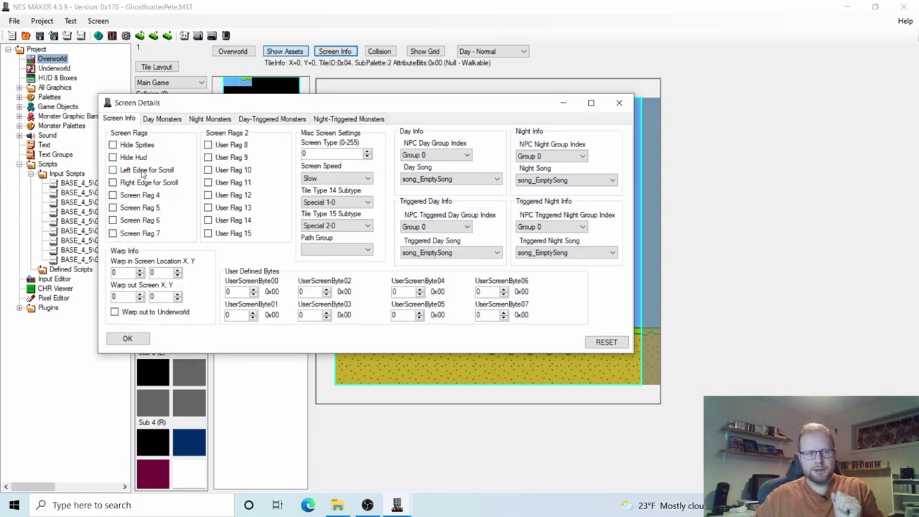
left_click(619, 102)
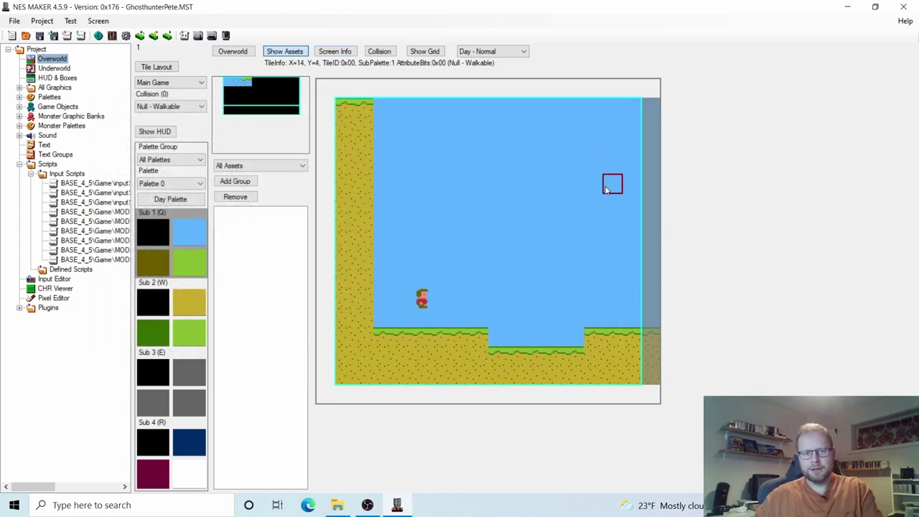
left_click(246, 52)
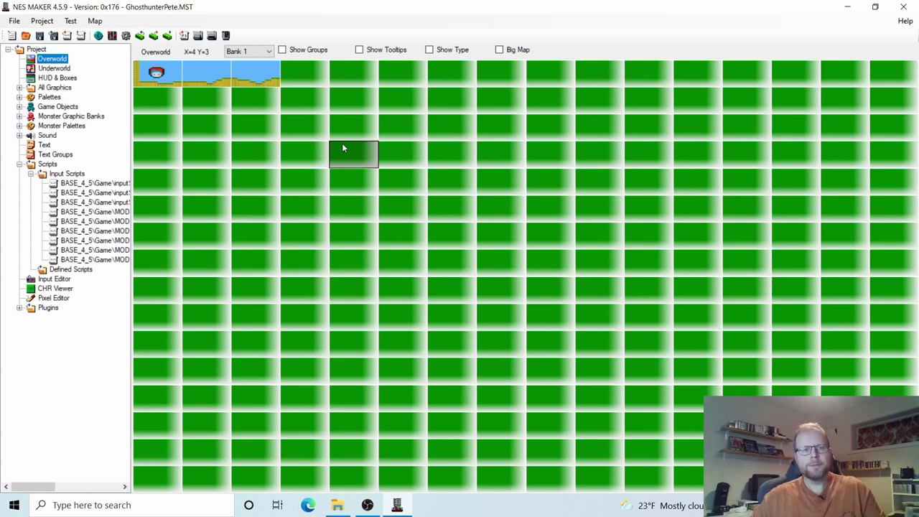
Mark the first Overworld screen as Left Edge for Scroll in its Screen Details and return to the map.
left_click(172, 84)
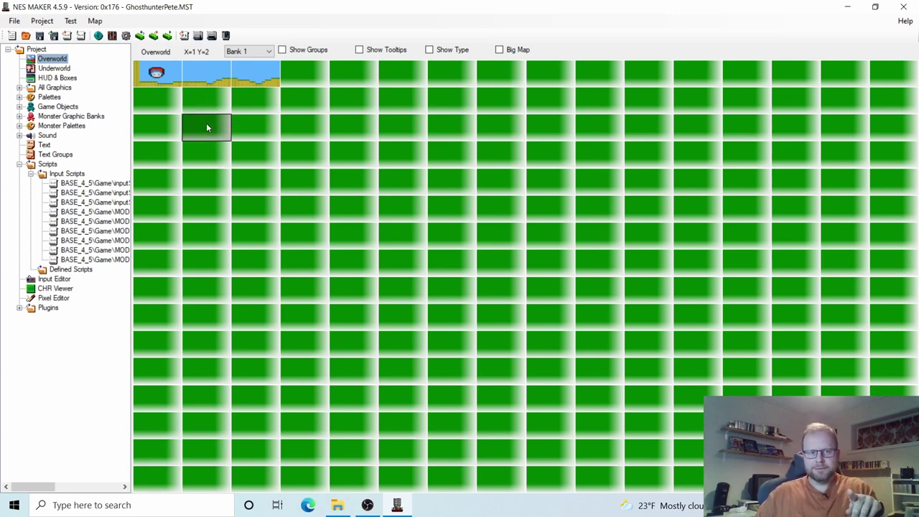
double_click(148, 78)
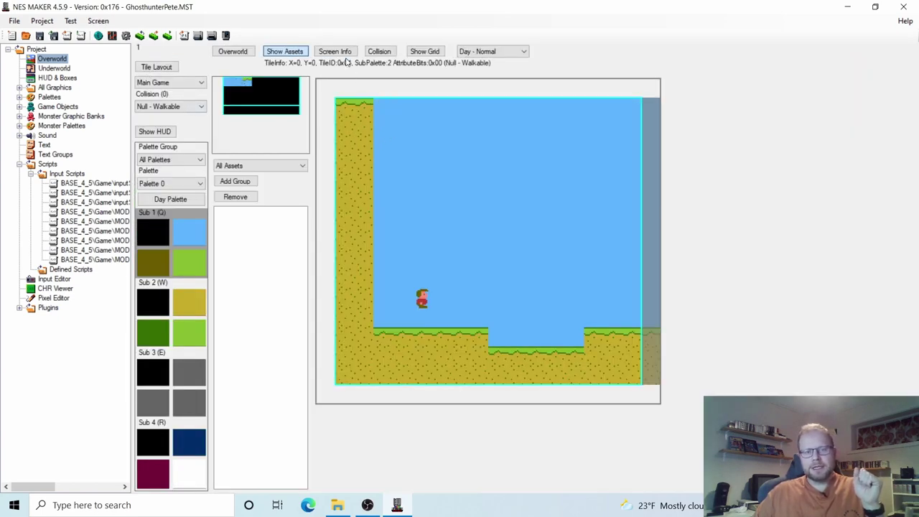
left_click(335, 51)
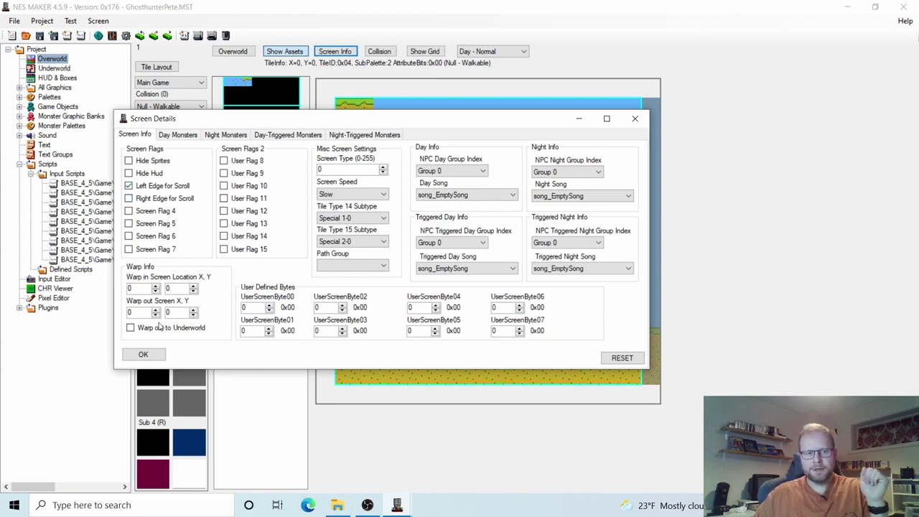
left_click(143, 354)
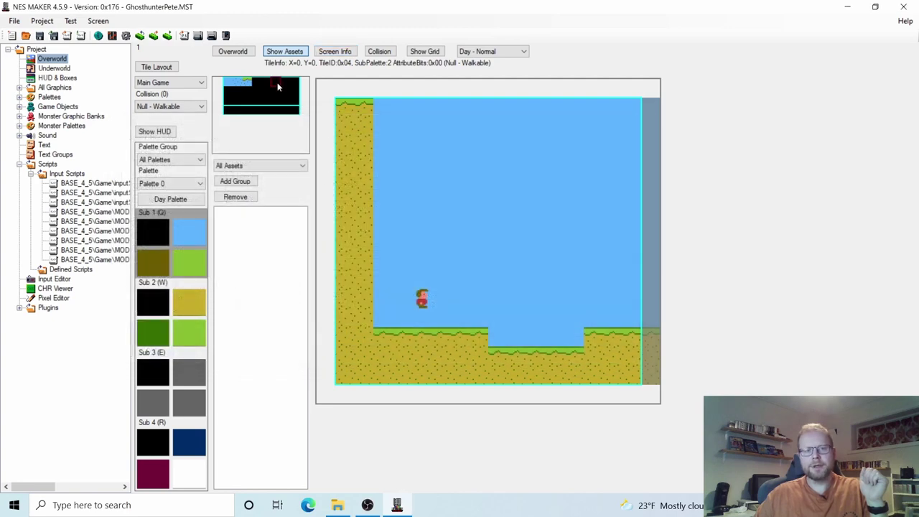
left_click(235, 52)
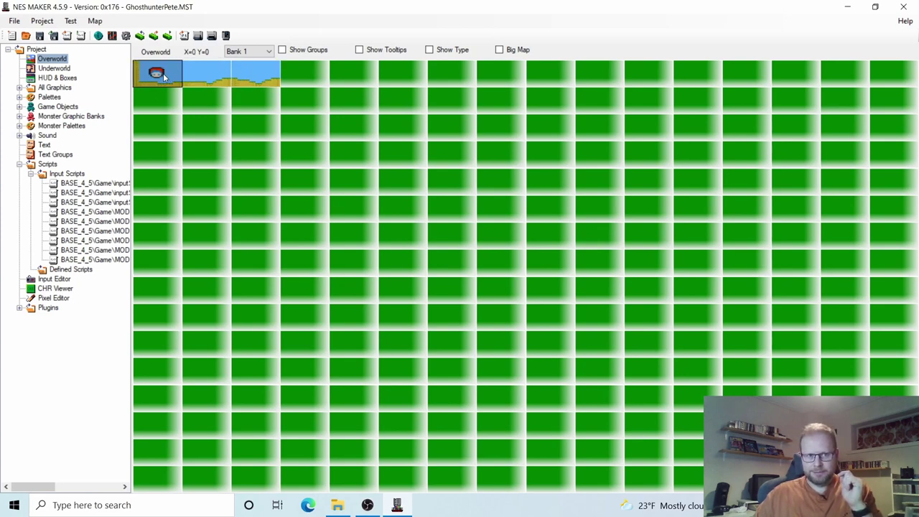
Mark the third Overworld screen as Right Edge for Scroll in its Screen Details and return to the map.
double_click(258, 76)
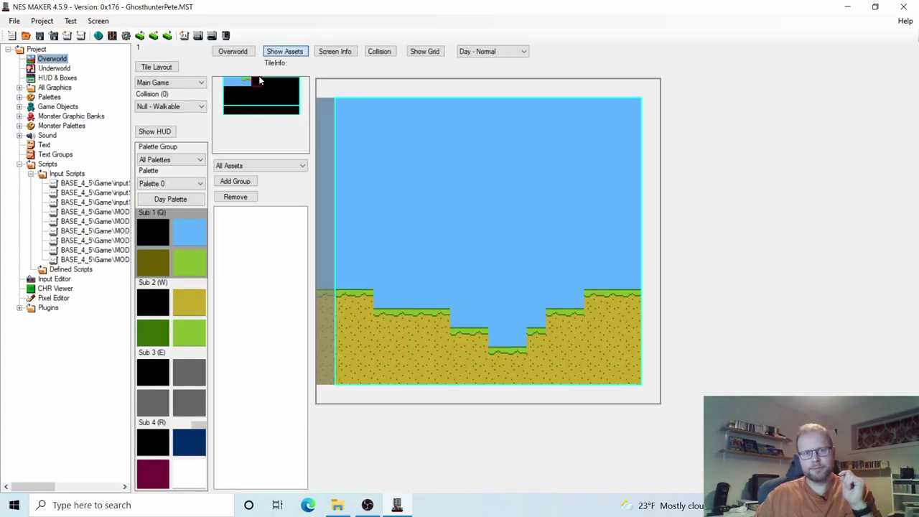
left_click(334, 52)
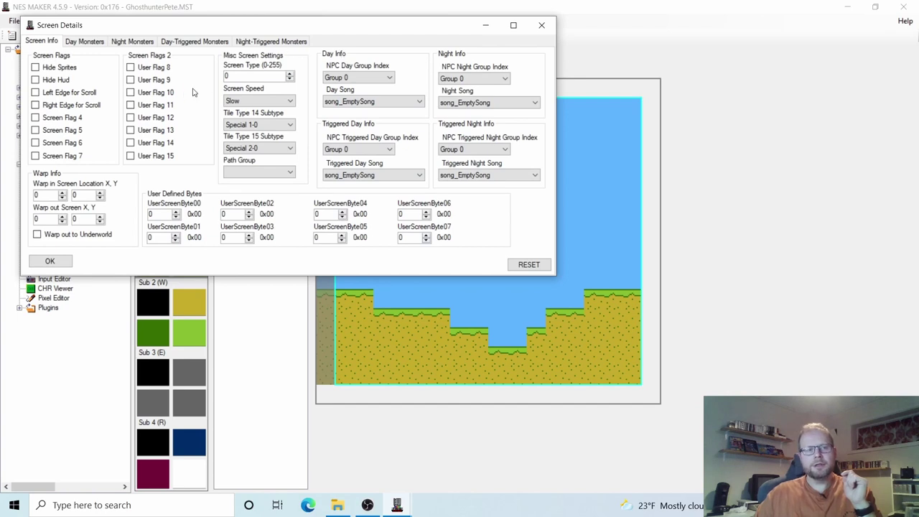
left_click(35, 105)
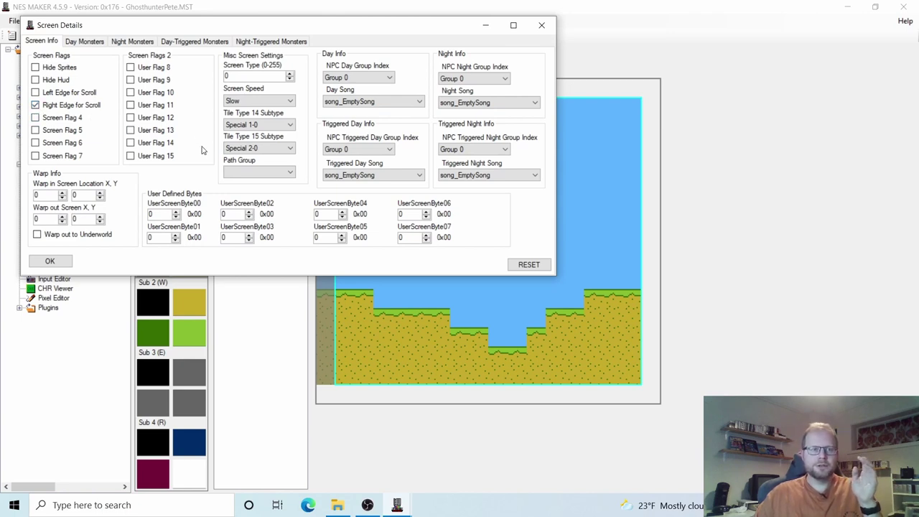
left_click(64, 264)
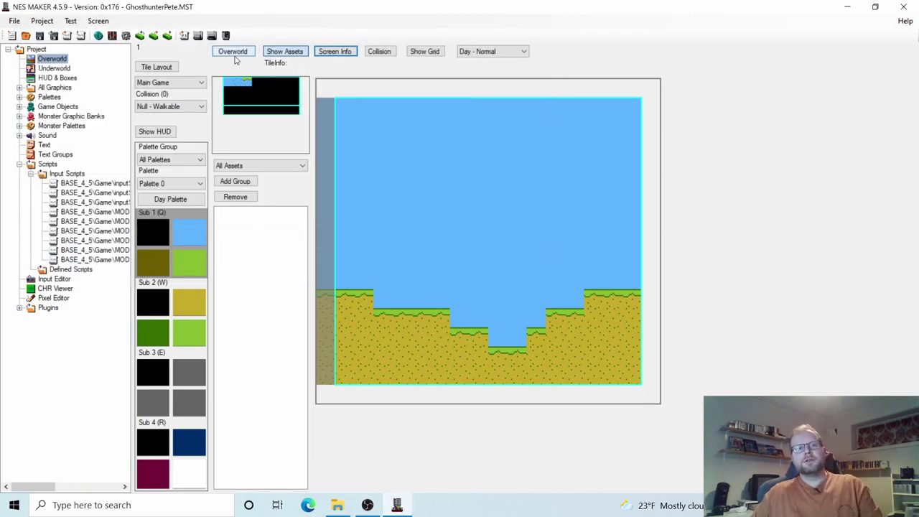
left_click(233, 52)
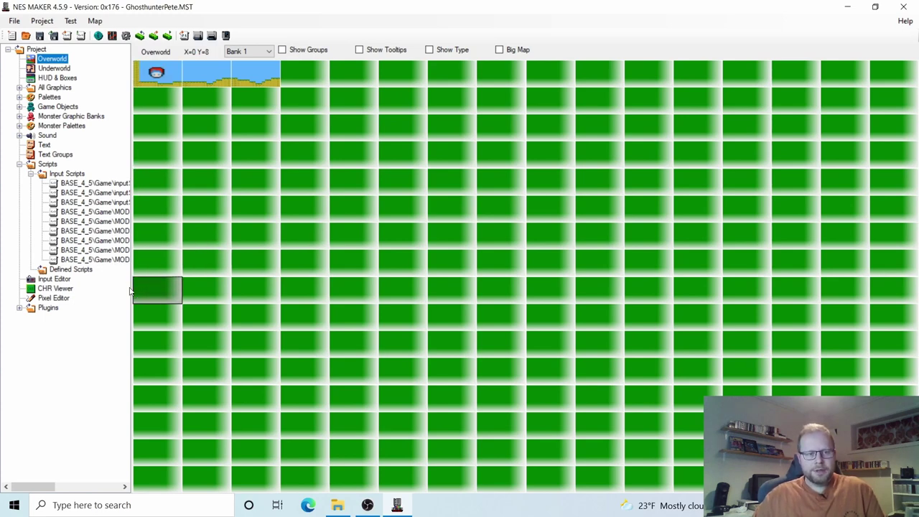
Widen the project tree to read the full names of the project's input scripts, and narrow it again.
left_click_drag(132, 290, 270, 289)
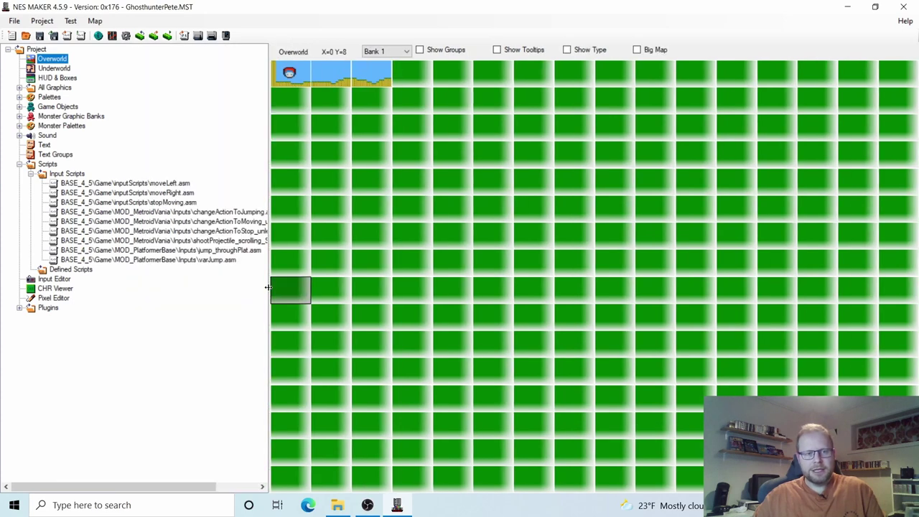
left_click_drag(336, 287, 336, 288)
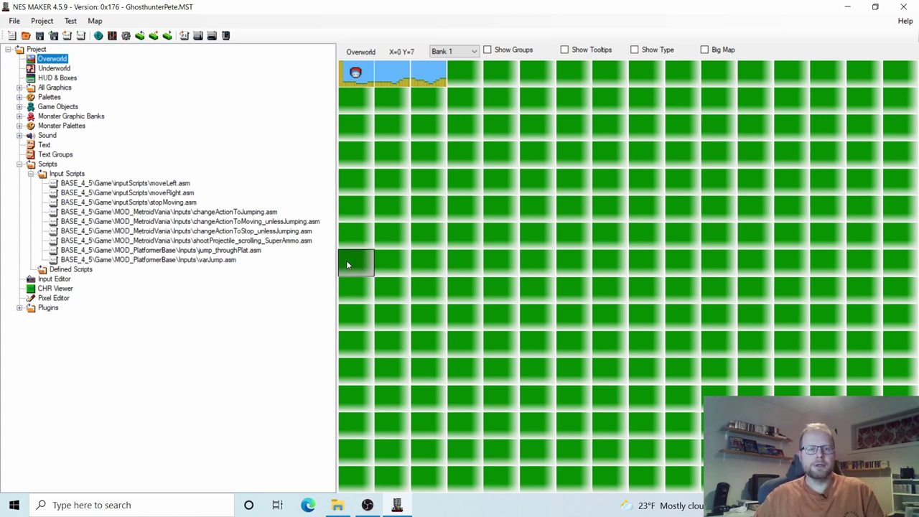
left_click_drag(336, 264, 190, 264)
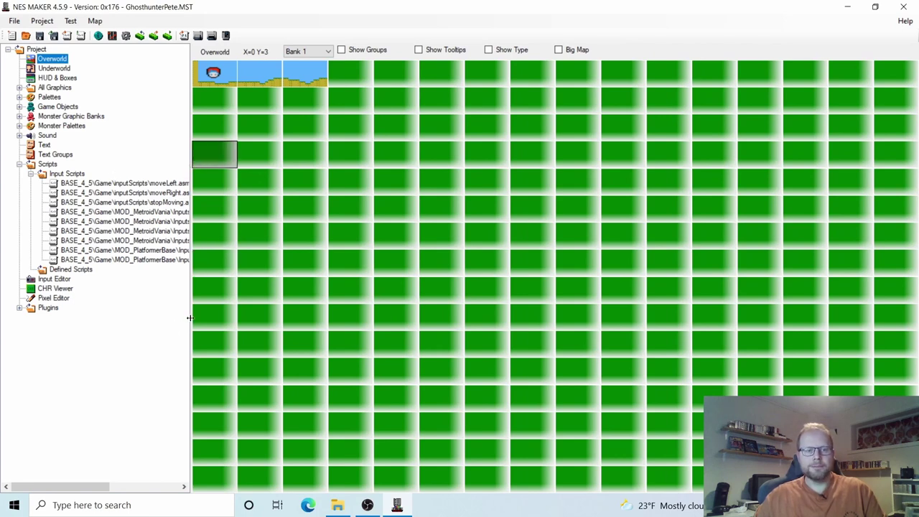
left_click_drag(191, 316, 135, 316)
Browse the Input Scripts files to BASE_4_5\Game\MOD_PlatformerBase\Inputs and compare them with the scripts already in the project.
left_click(79, 176)
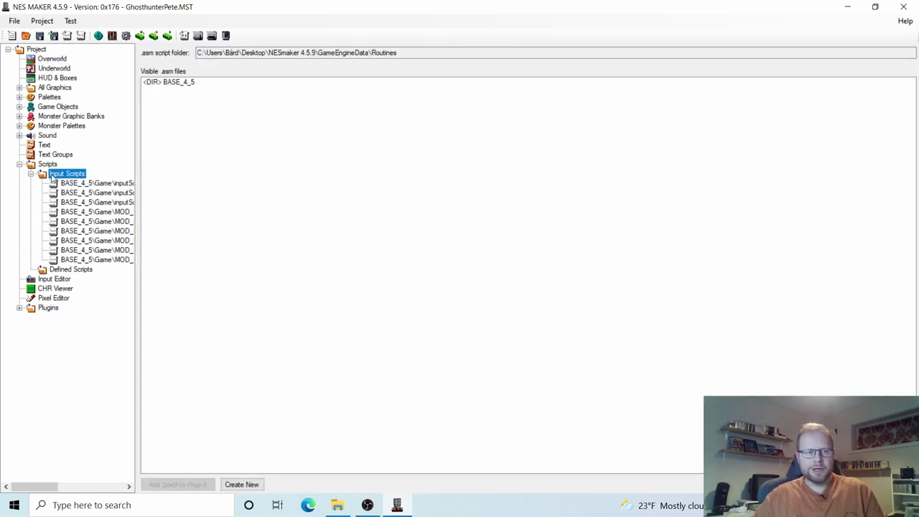
double_click(180, 83)
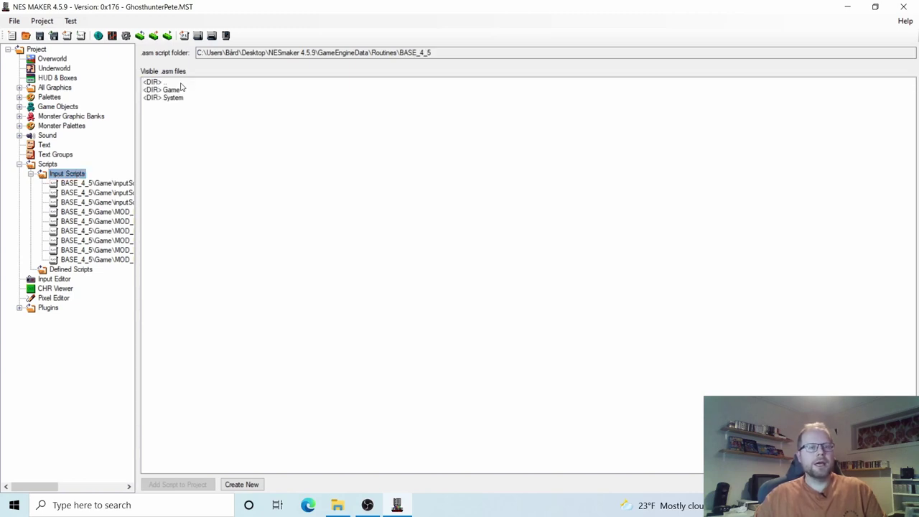
double_click(172, 90)
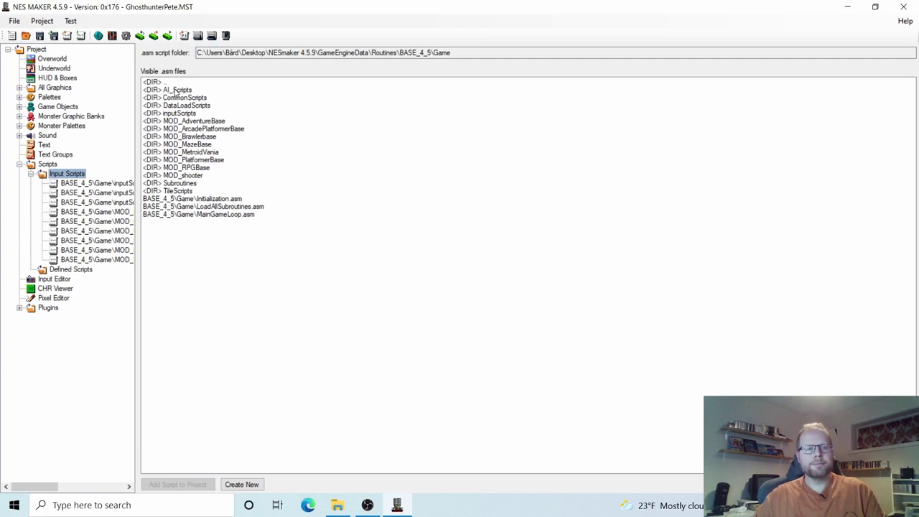
left_click(209, 160)
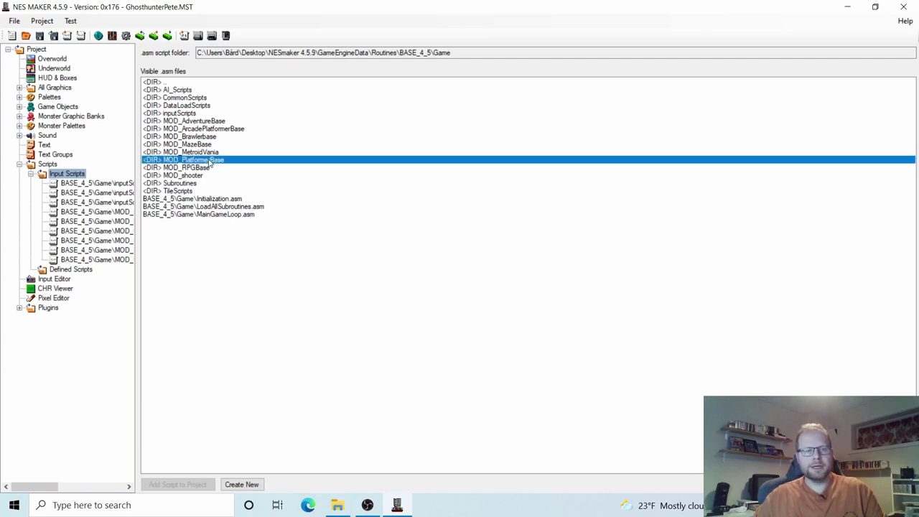
double_click(209, 160)
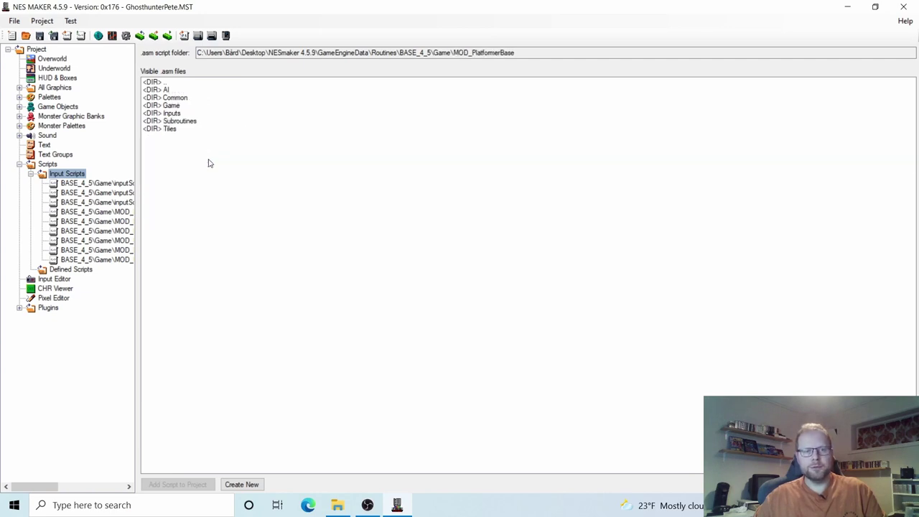
double_click(173, 113)
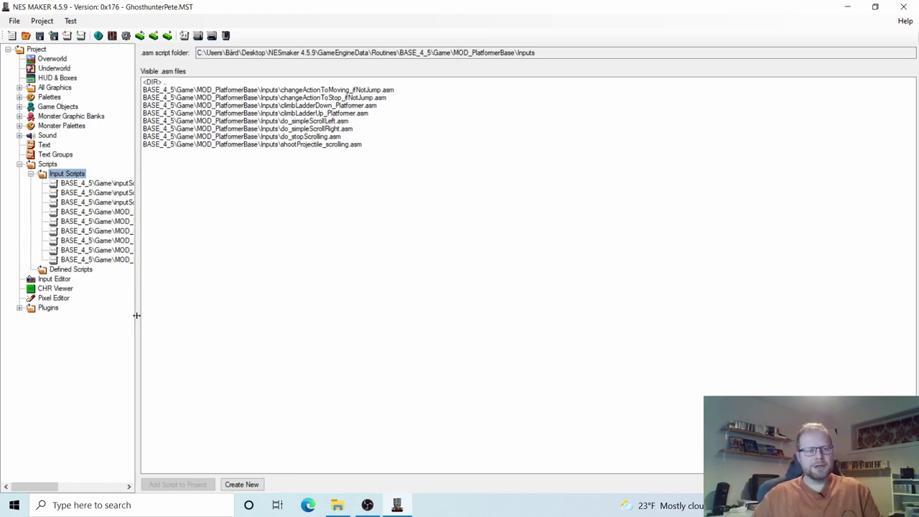
left_click_drag(136, 315, 304, 315)
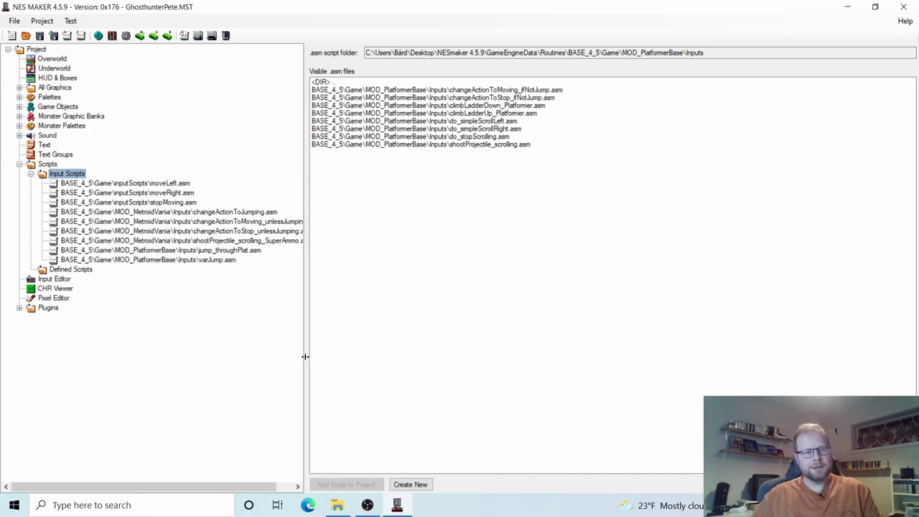
left_click_drag(304, 356, 169, 352)
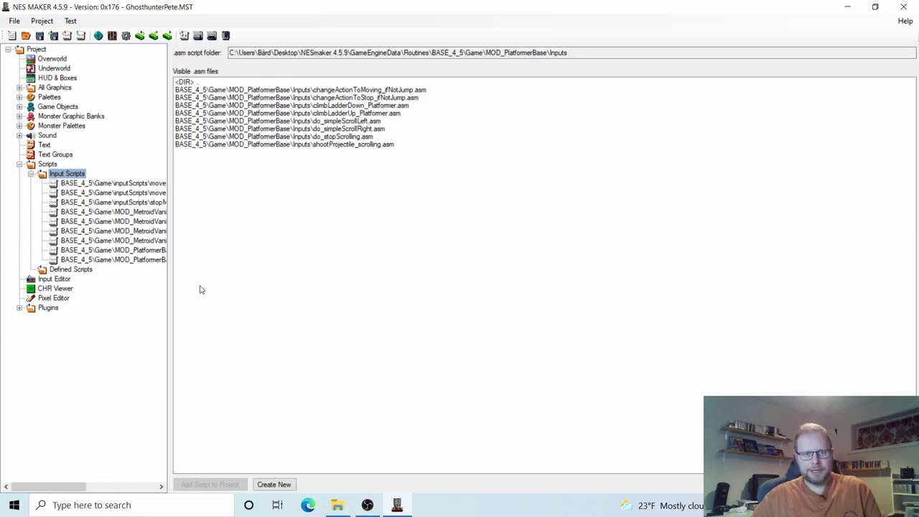
Add the scripts do_simpleScrollLeft.asm, do_simpleScrollRight.asm and do_stopScrolling.asm to the project's input scripts.
left_click(336, 121)
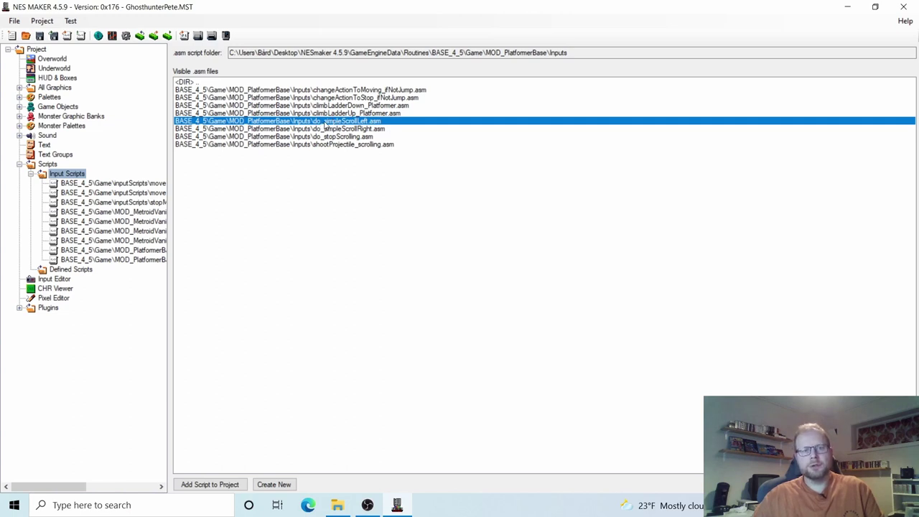
double_click(316, 124)
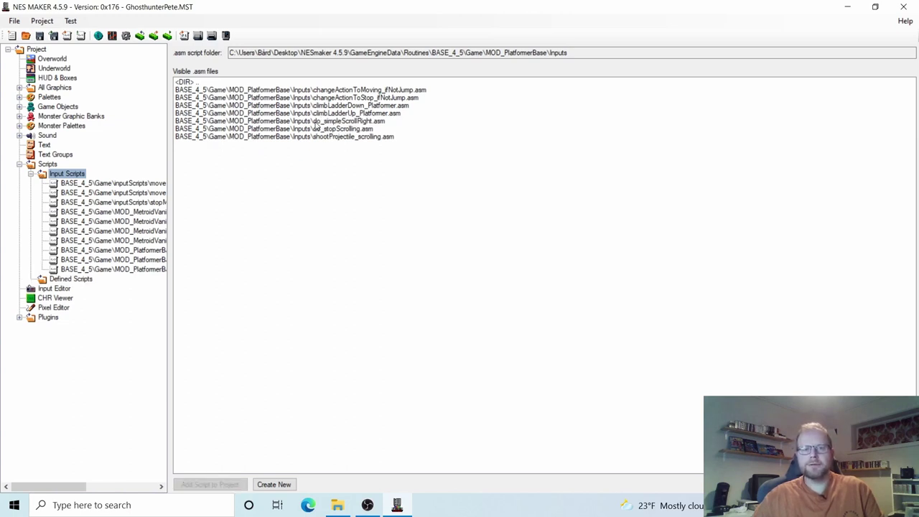
left_click(333, 124)
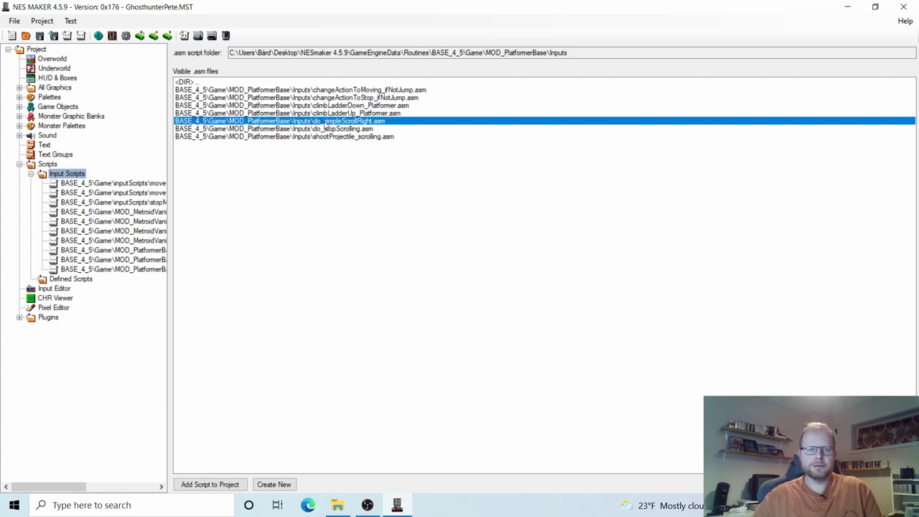
double_click(324, 124)
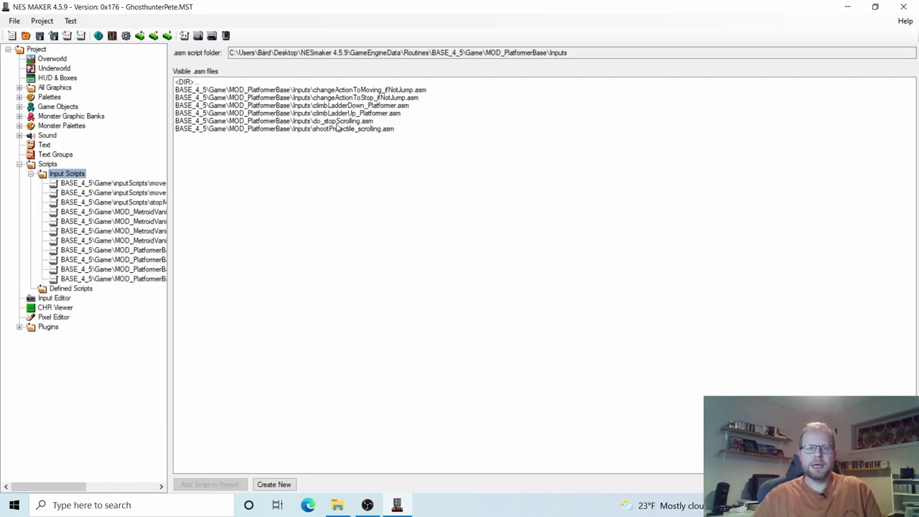
left_click(330, 122)
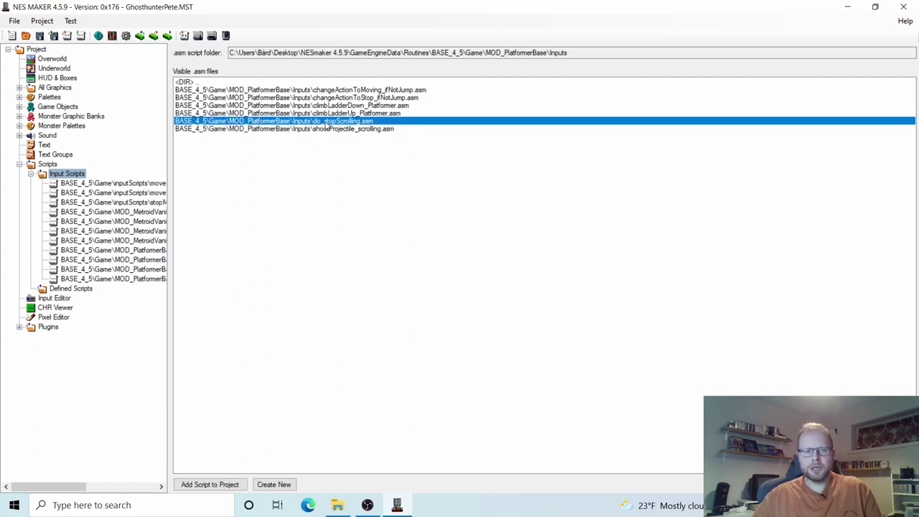
double_click(321, 122)
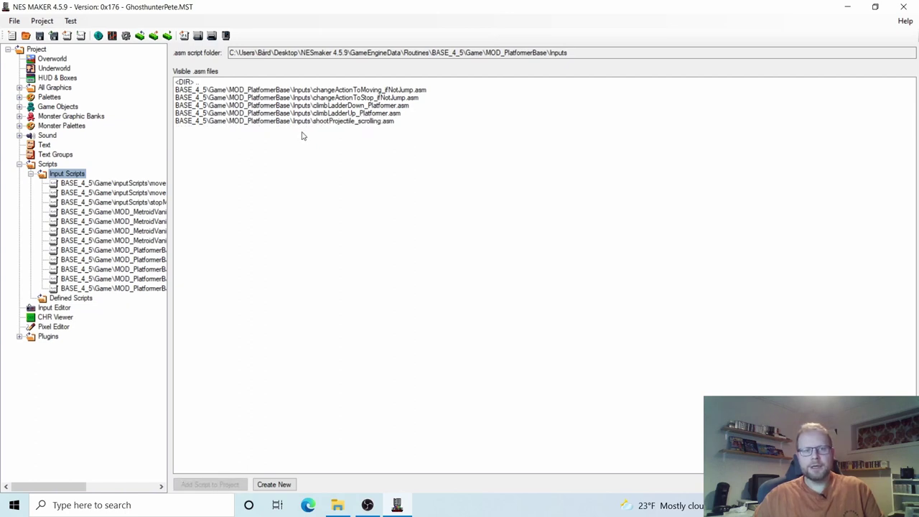
left_click(326, 123)
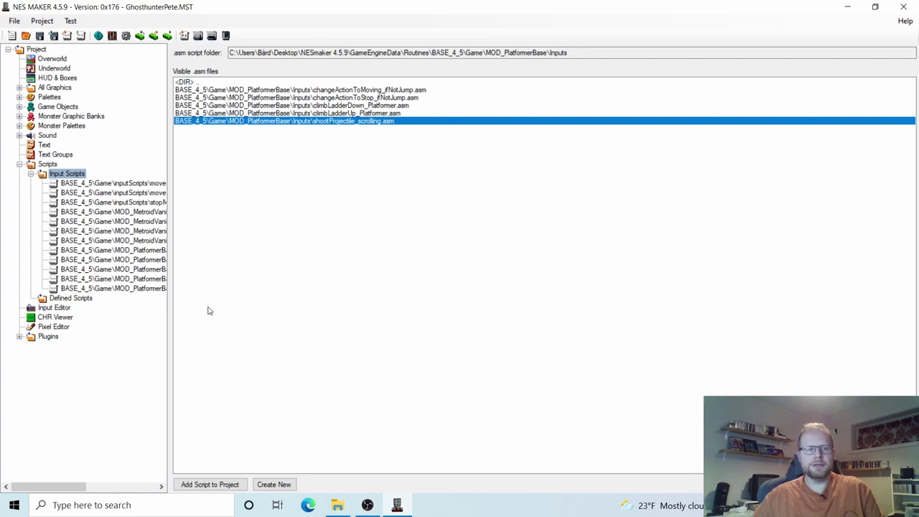
In the Input Editor, assign do_simpleScrollLeft.asm to holding Left on the player's D-pad for the Main Game state.
left_click(56, 307)
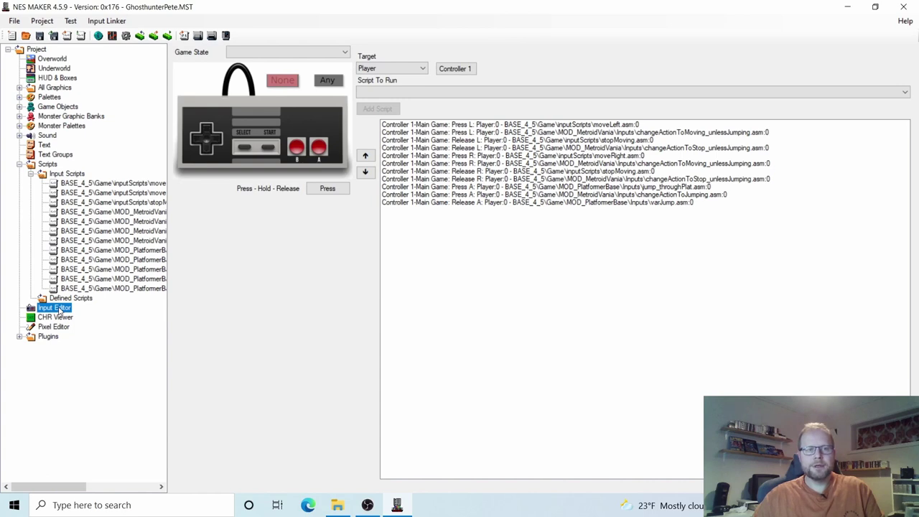
left_click(338, 55)
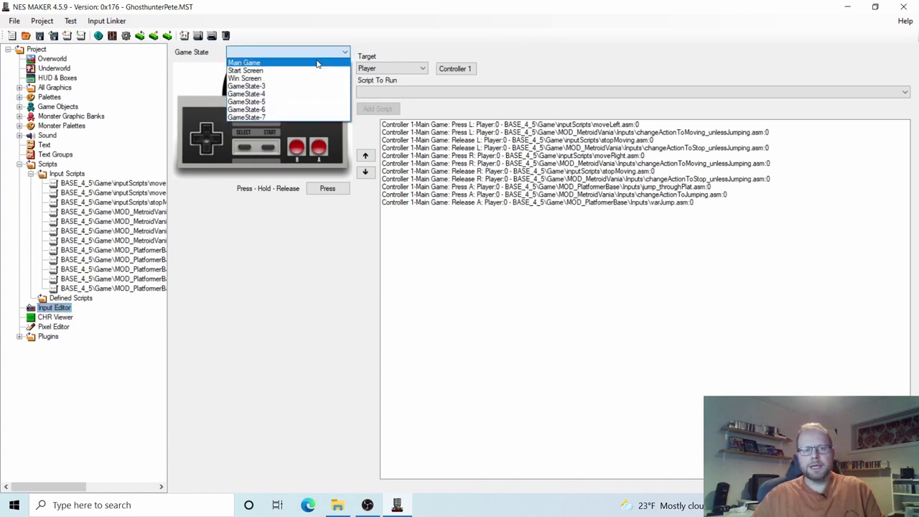
left_click(317, 64)
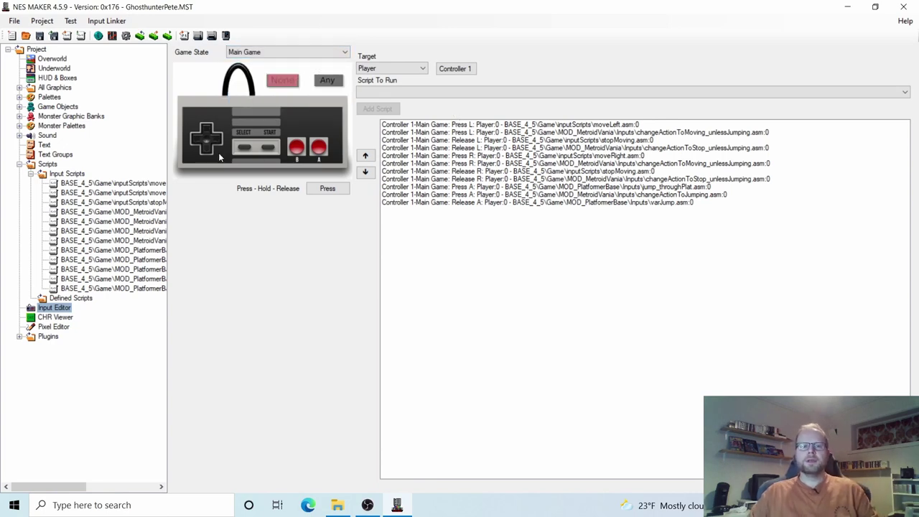
left_click(198, 138)
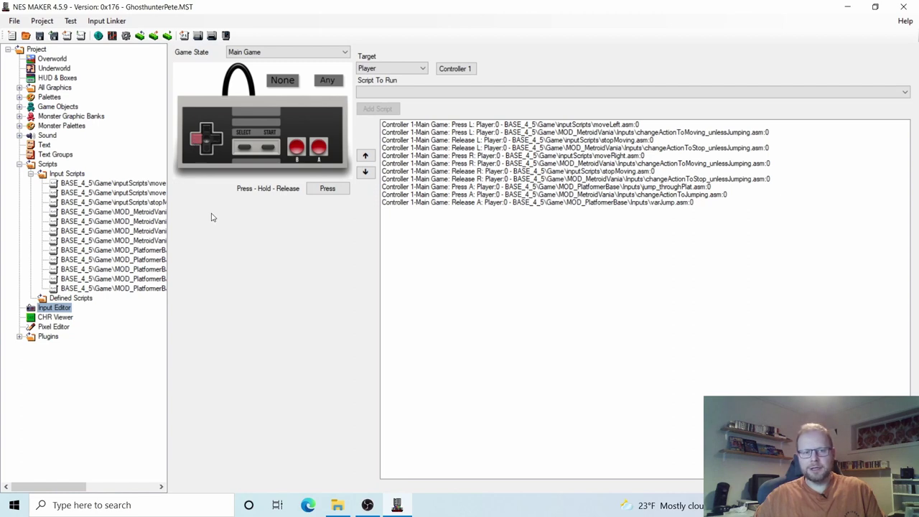
left_click(332, 191)
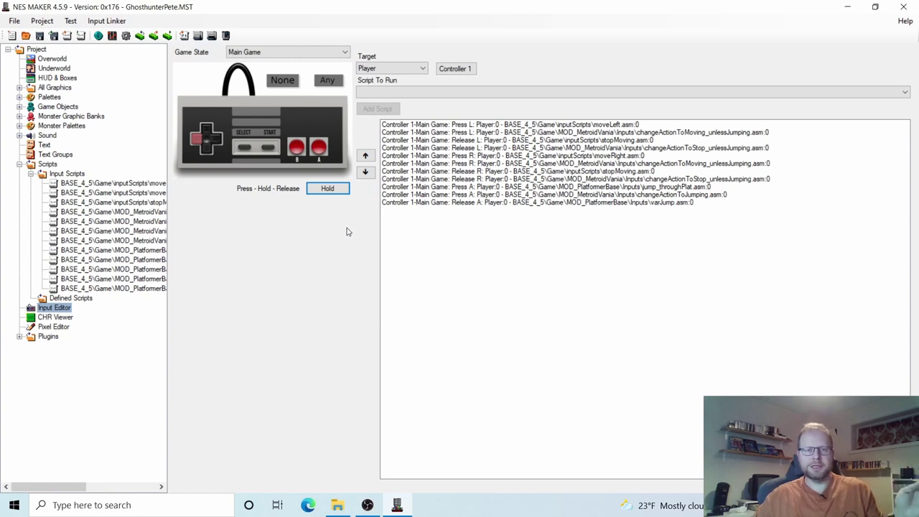
left_click(505, 93)
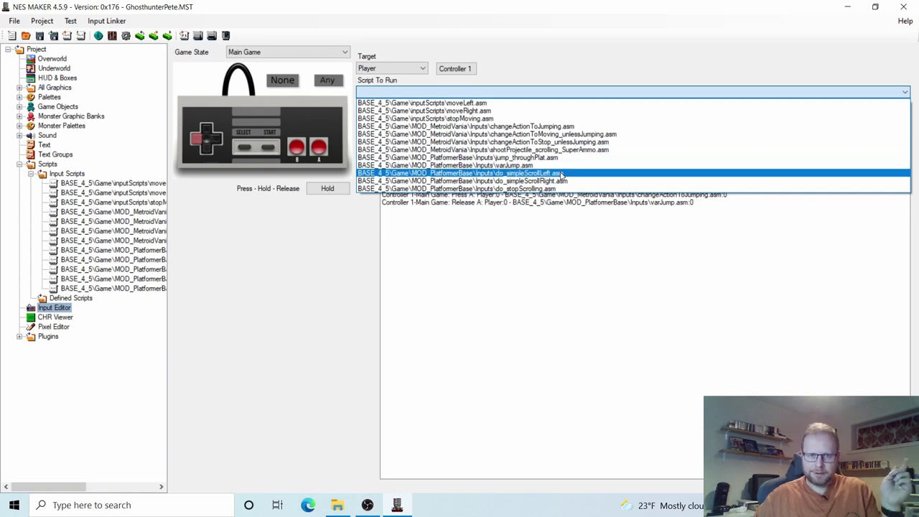
left_click(561, 175)
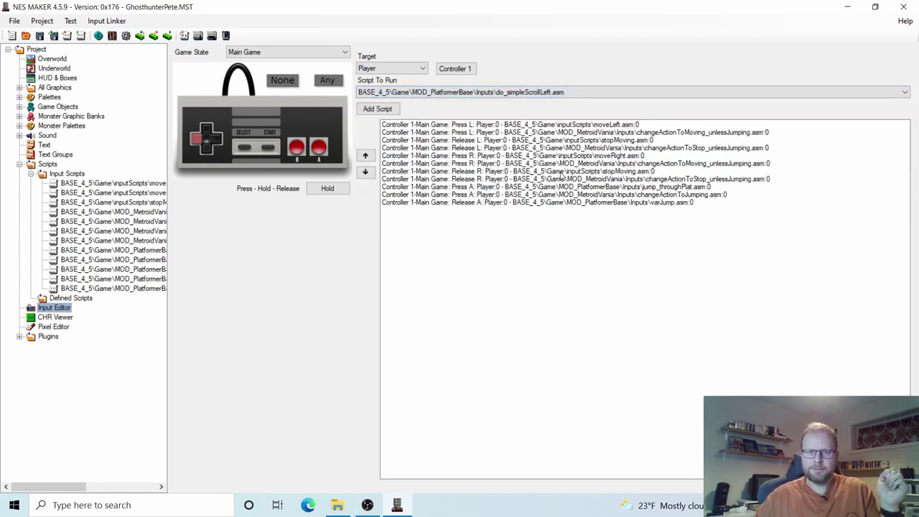
left_click(378, 108)
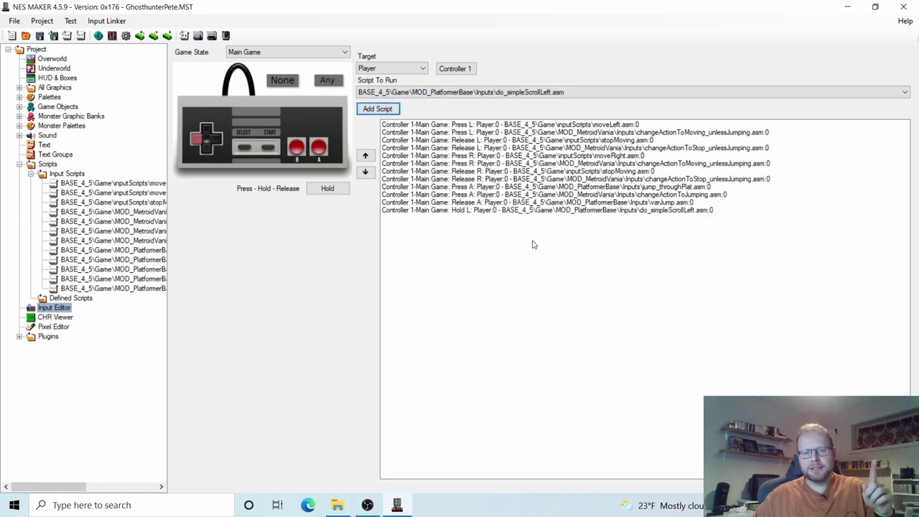
Move the Hold L do_simpleScrollLeft.asm entry up the input list to directly below the two Press L entries.
left_click(574, 211)
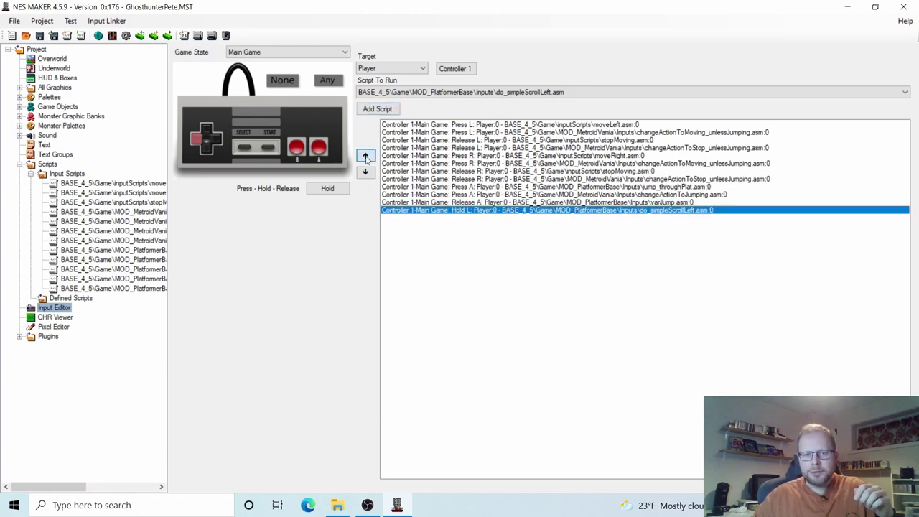
left_click(365, 157)
left_click(365, 157)
left_click(365, 157)
left_click(365, 157)
left_click(366, 157)
left_click(365, 157)
left_click(366, 157)
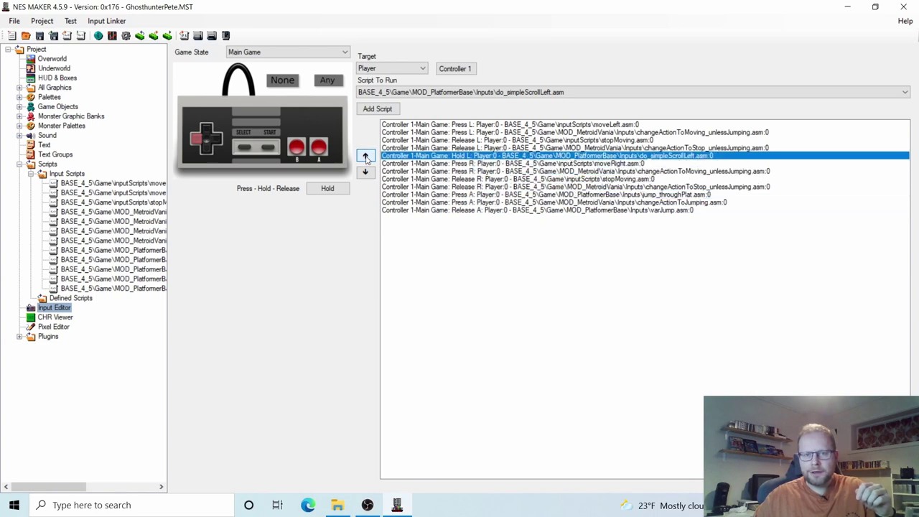
left_click(366, 157)
left_click(365, 157)
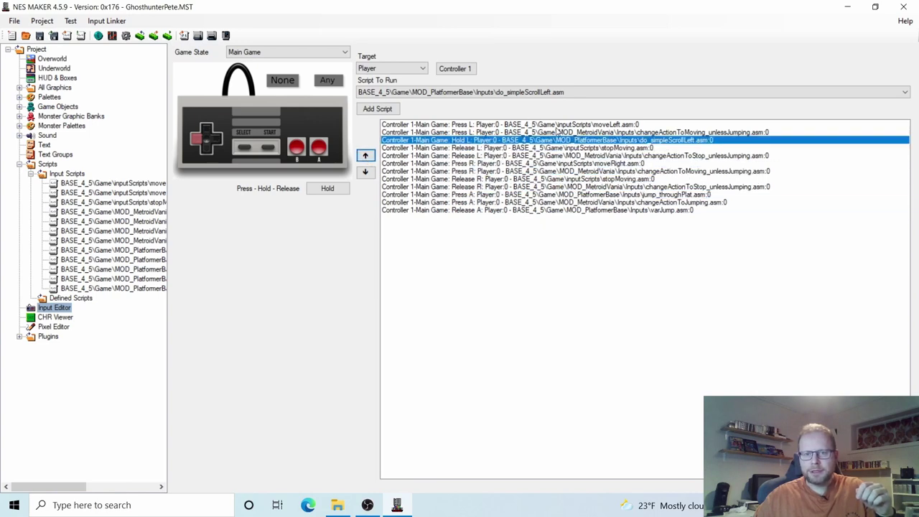
left_click(608, 126)
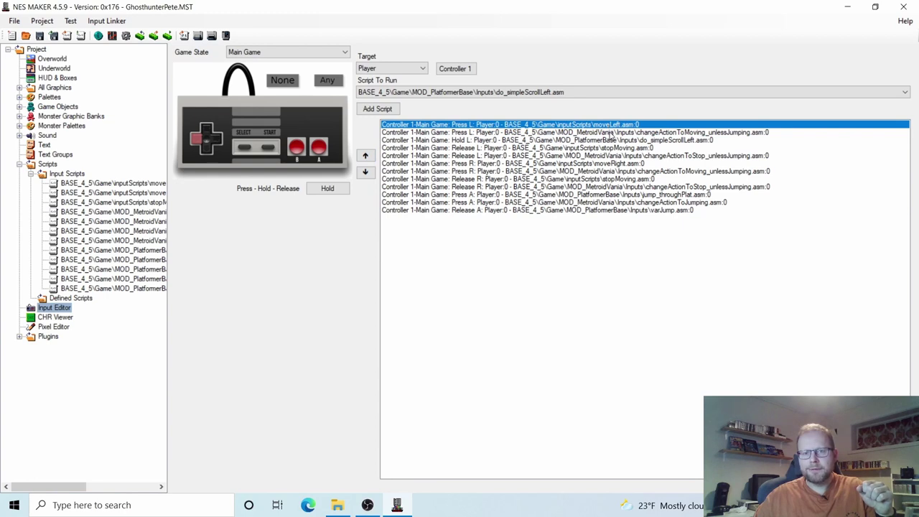
left_click(607, 133)
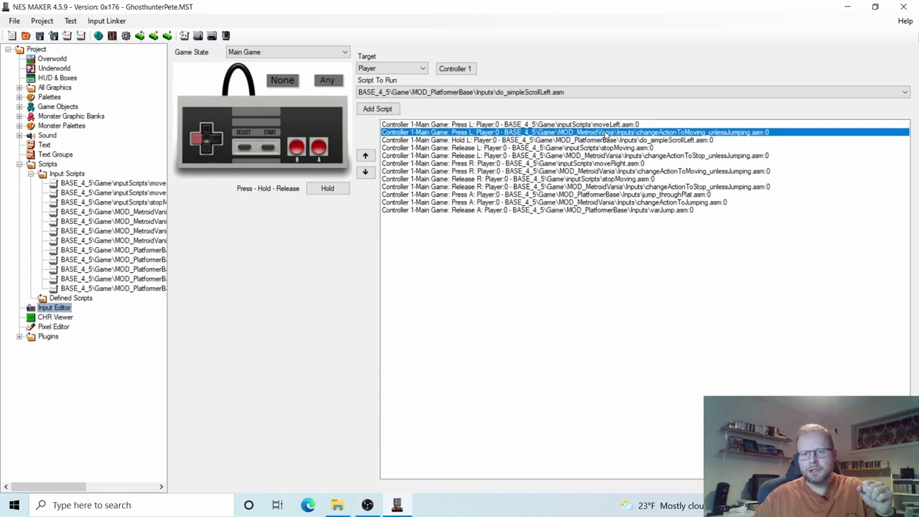
left_click(468, 141)
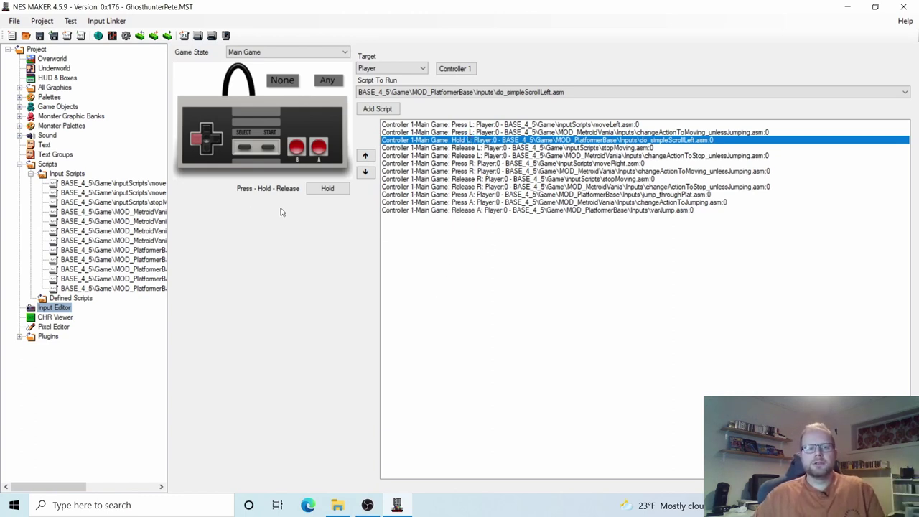
Assign do_simpleScrollRight.asm to holding Right on the D-pad instead of Left, for the Main Game state.
left_click(193, 141)
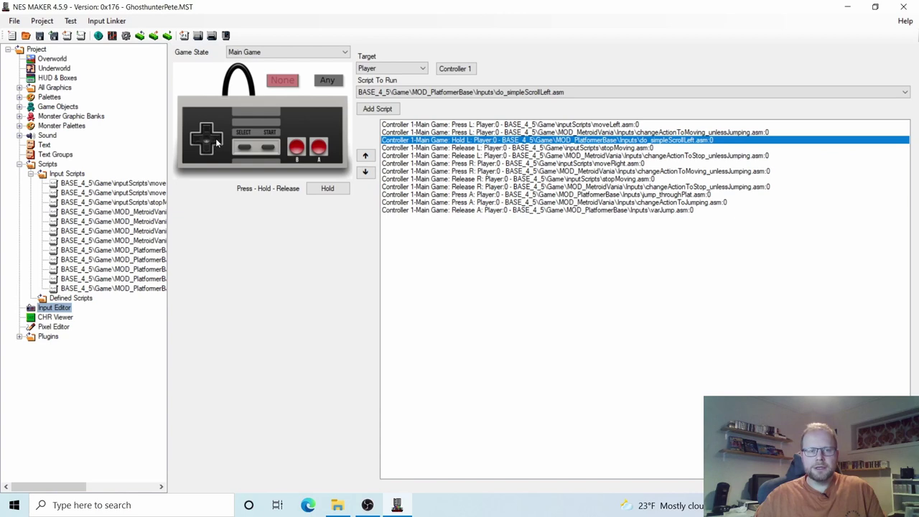
left_click(217, 139)
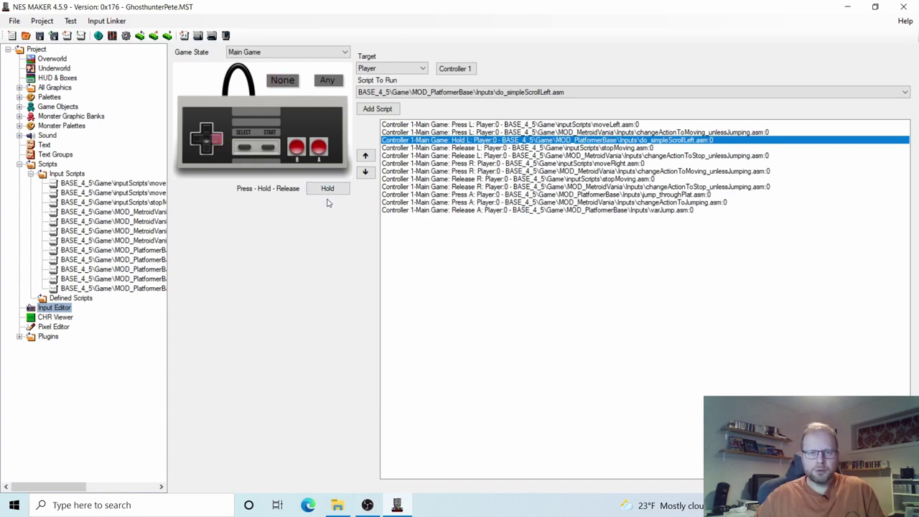
left_click(537, 94)
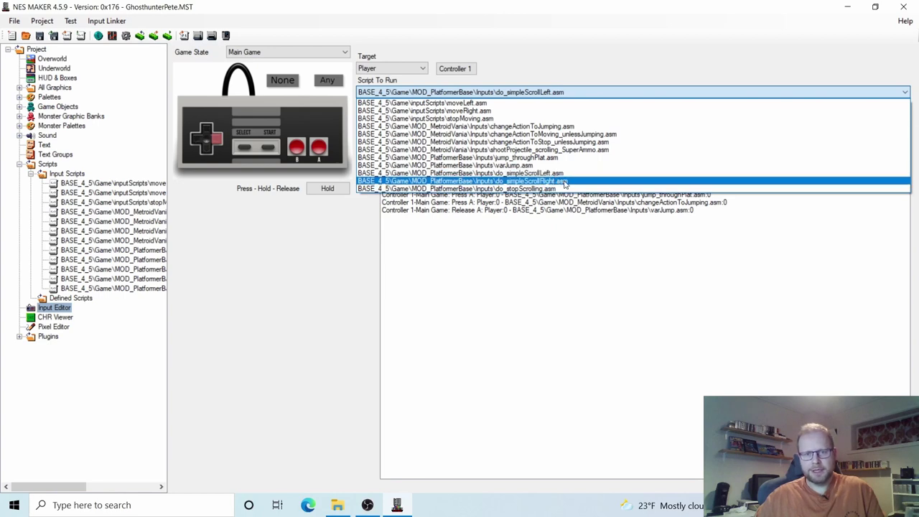
left_click(565, 183)
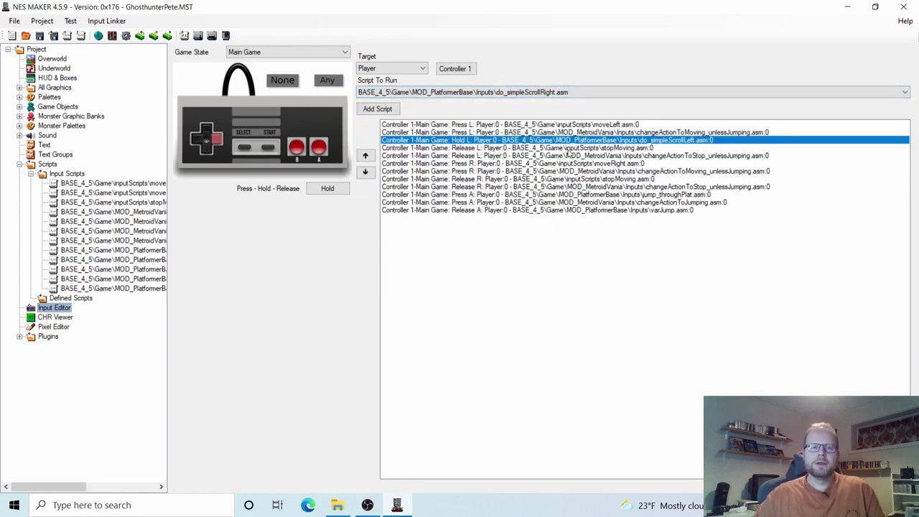
left_click(380, 110)
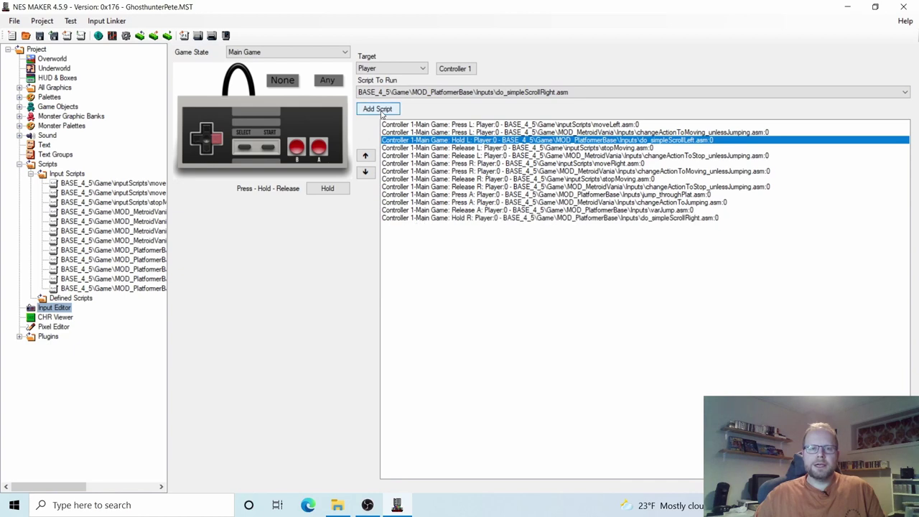
Move the Hold R do_simpleScrollRight.asm entry up the input list to directly below the two Press R entries.
left_click(486, 219)
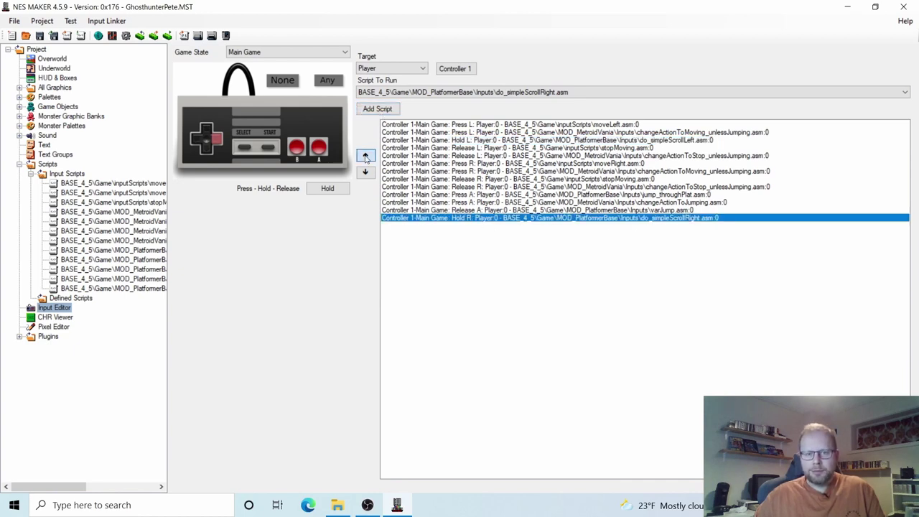
left_click(364, 156)
left_click(364, 157)
left_click(364, 157)
left_click(365, 157)
left_click(365, 156)
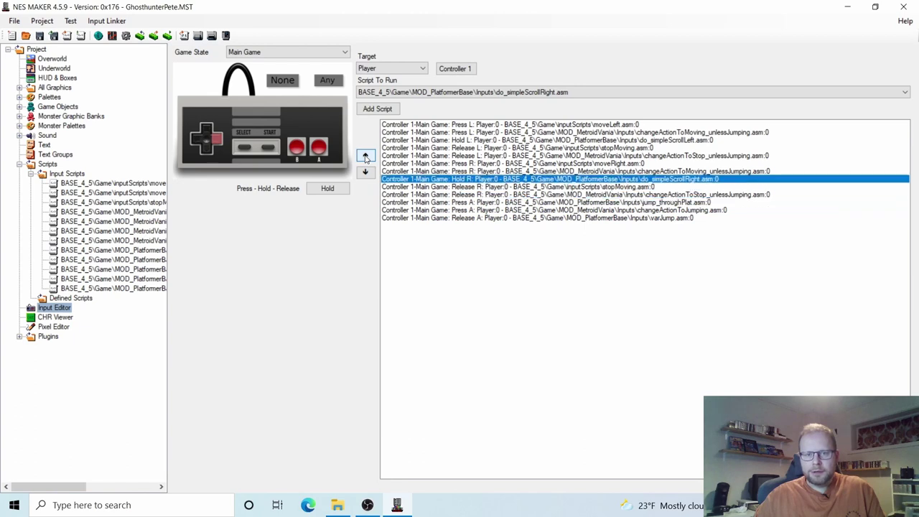
left_click(477, 164)
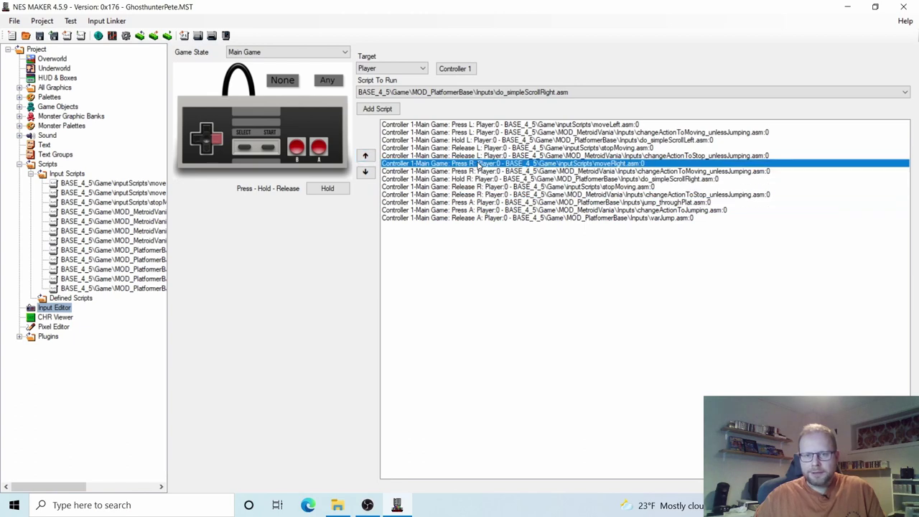
left_click(475, 172)
left_click(474, 178)
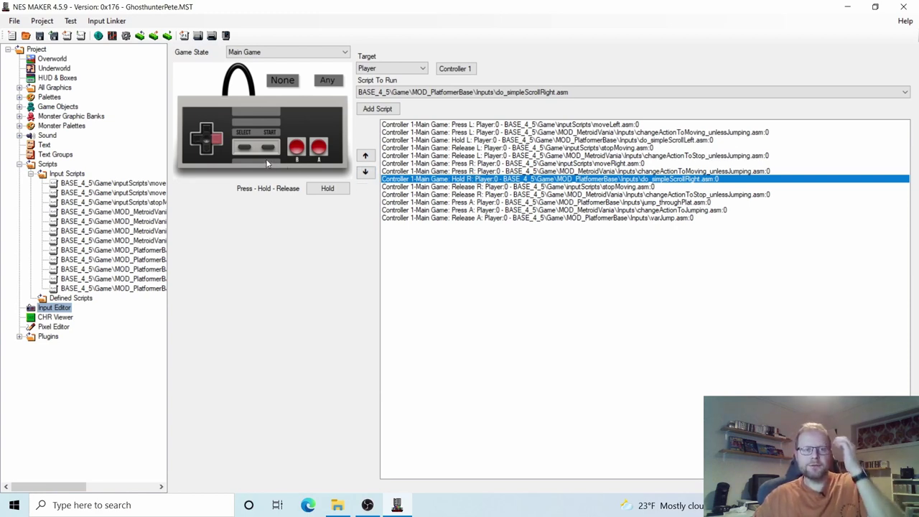
Assign do_stopScrolling.asm to releasing Left on the D-pad for the Main Game state.
left_click(218, 138)
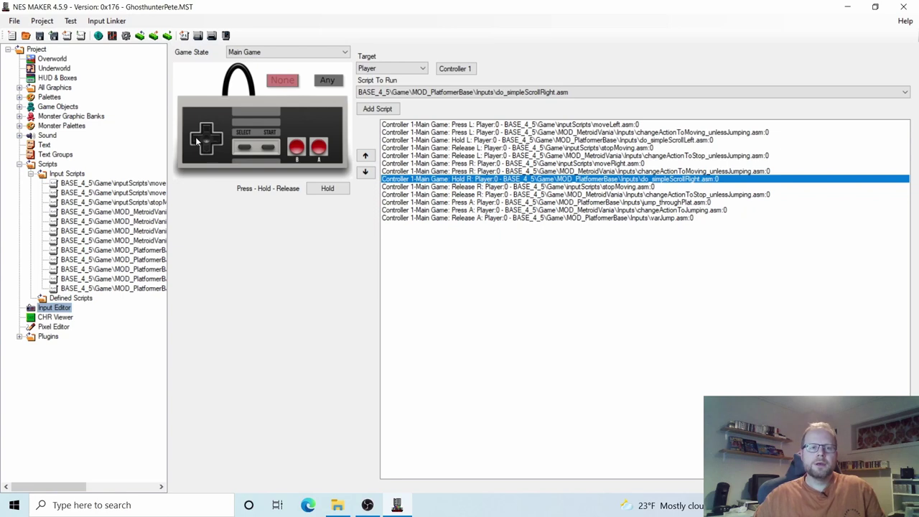
left_click(196, 139)
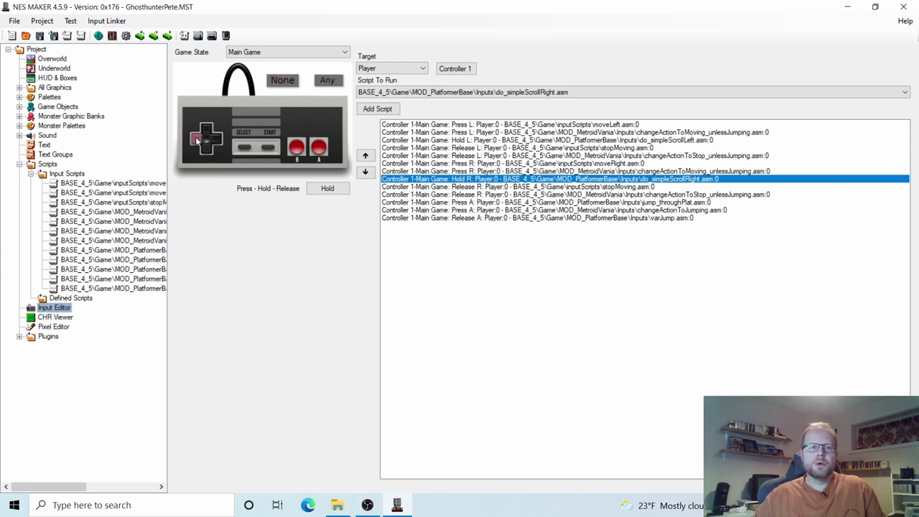
left_click(332, 192)
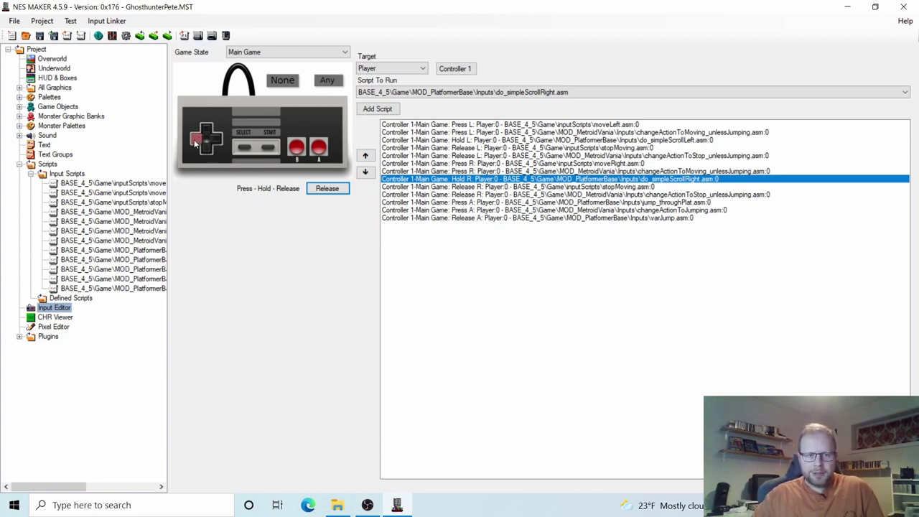
left_click(316, 192)
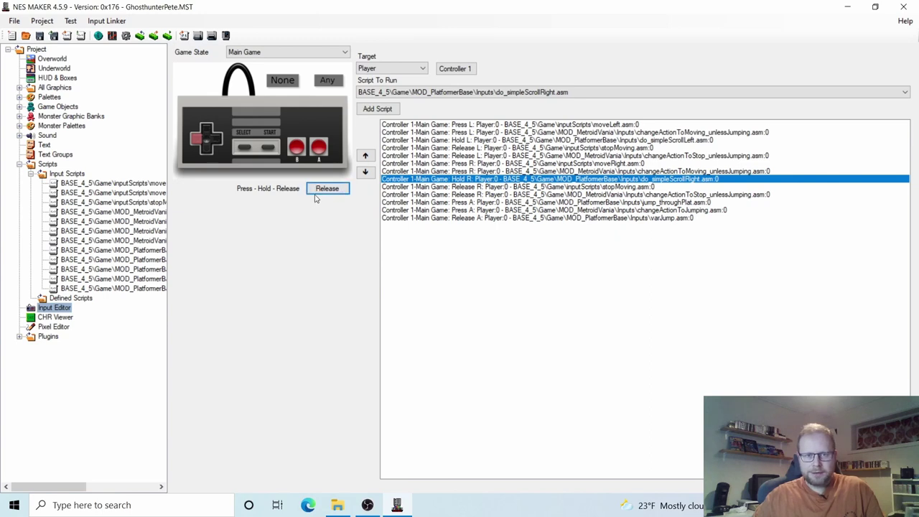
left_click(533, 91)
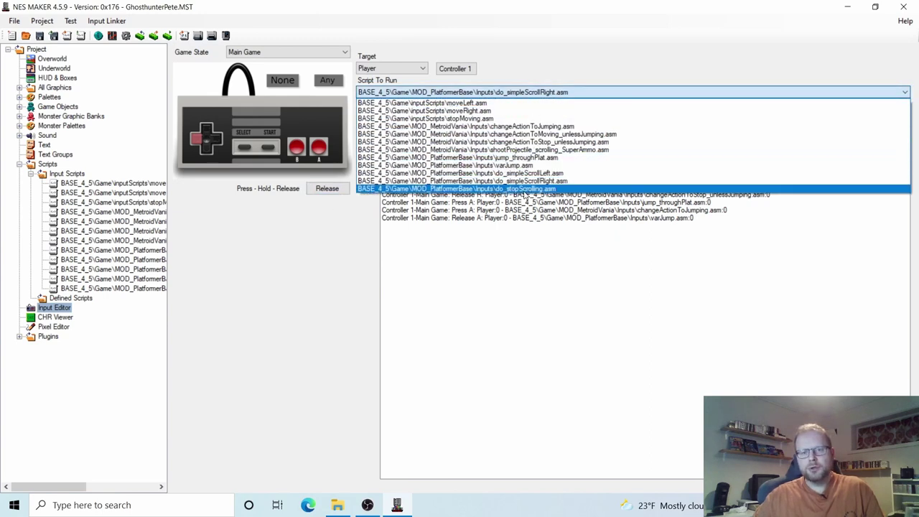
left_click(524, 189)
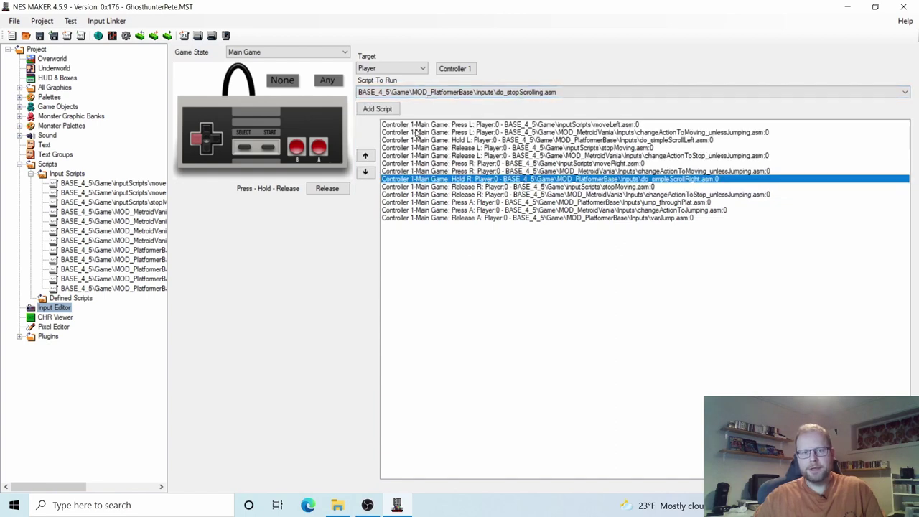
left_click(389, 111)
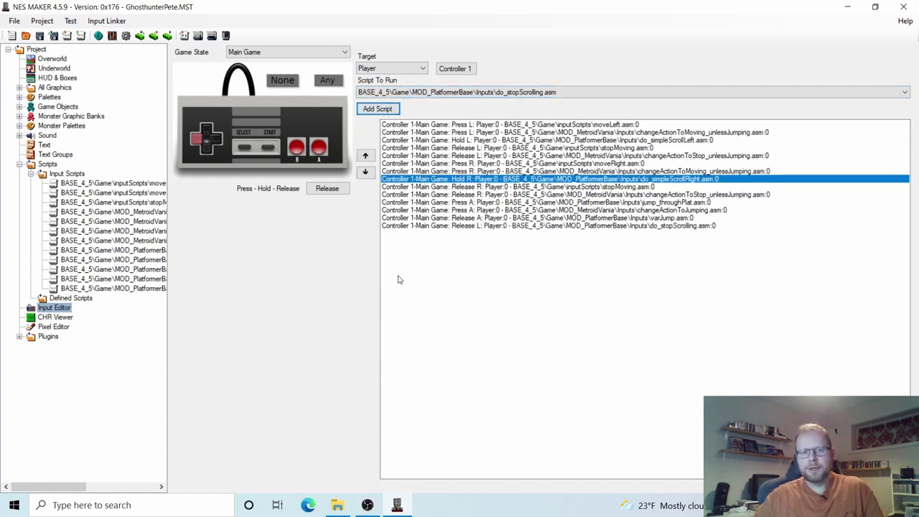
Move the Release L do_stopScrolling.asm entry up the input list to directly below the other Release L entries.
left_click(522, 227)
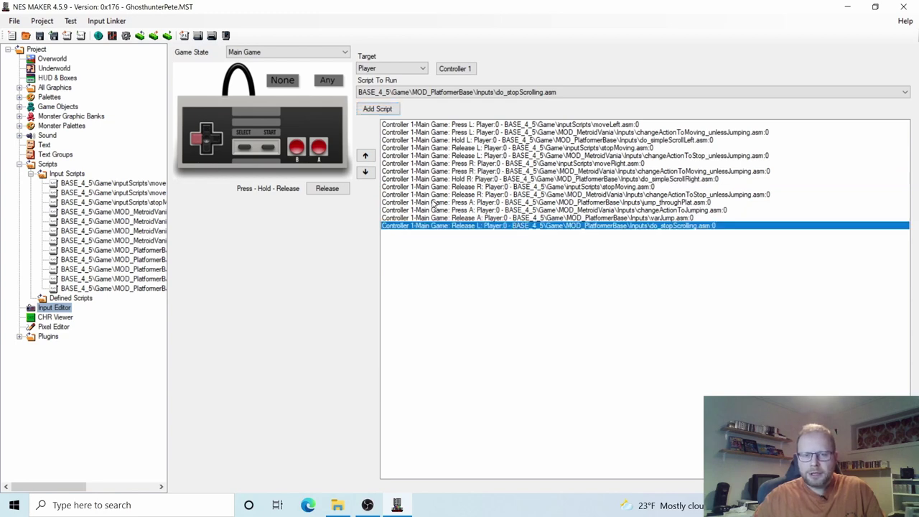
left_click(366, 158)
left_click(365, 158)
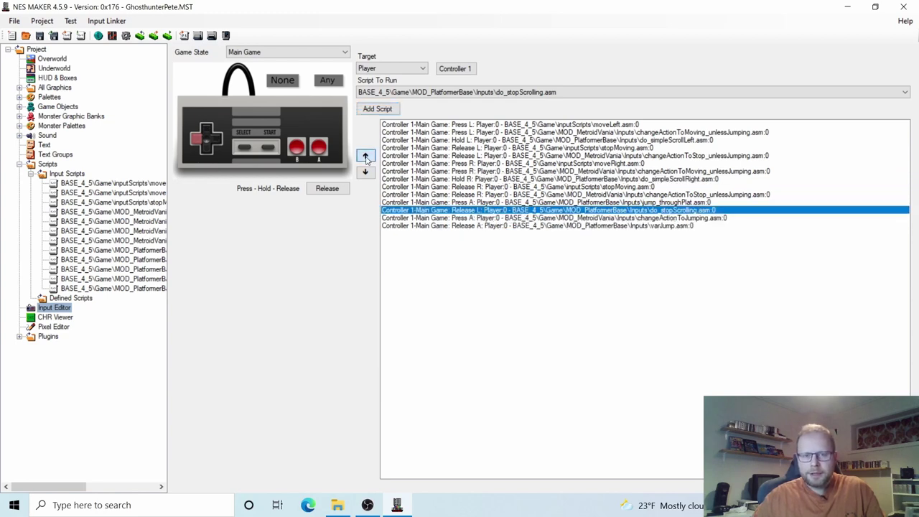
left_click(365, 158)
left_click(365, 158)
left_click(365, 158)
left_click(365, 158)
left_click(366, 158)
left_click(365, 158)
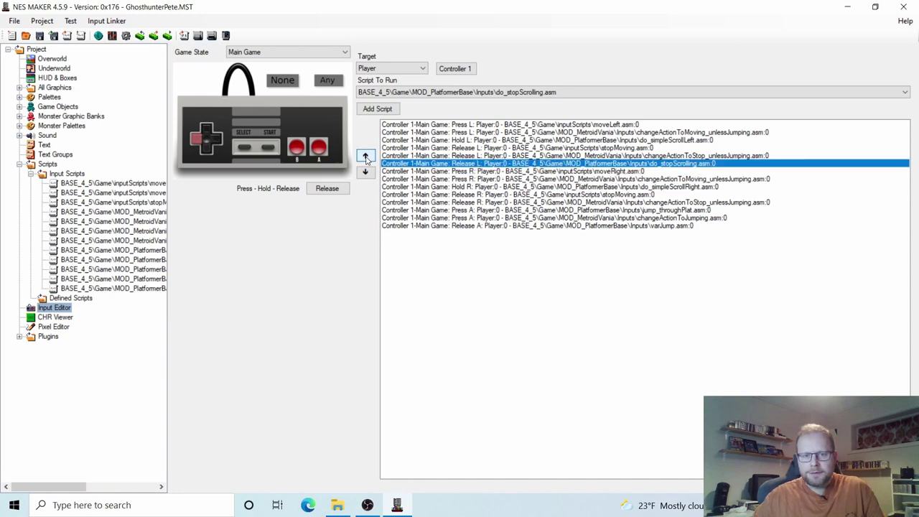
left_click(483, 149)
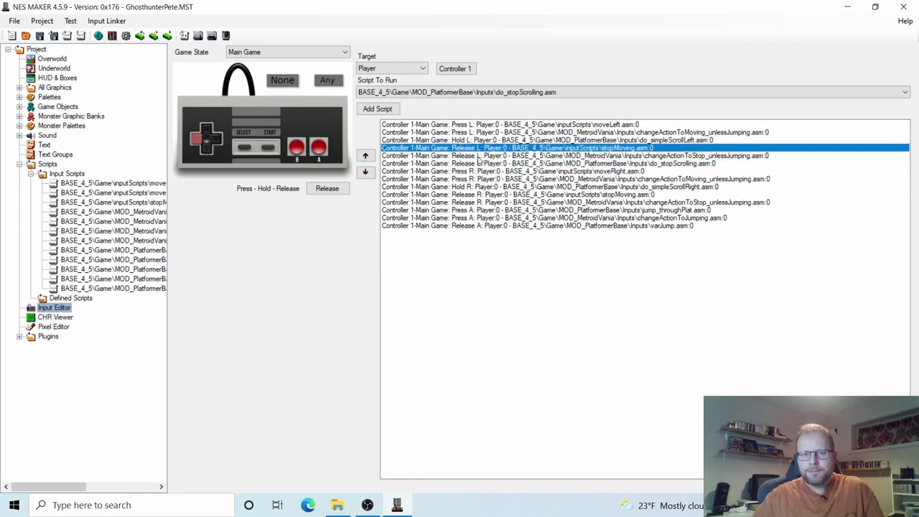
left_click(478, 156)
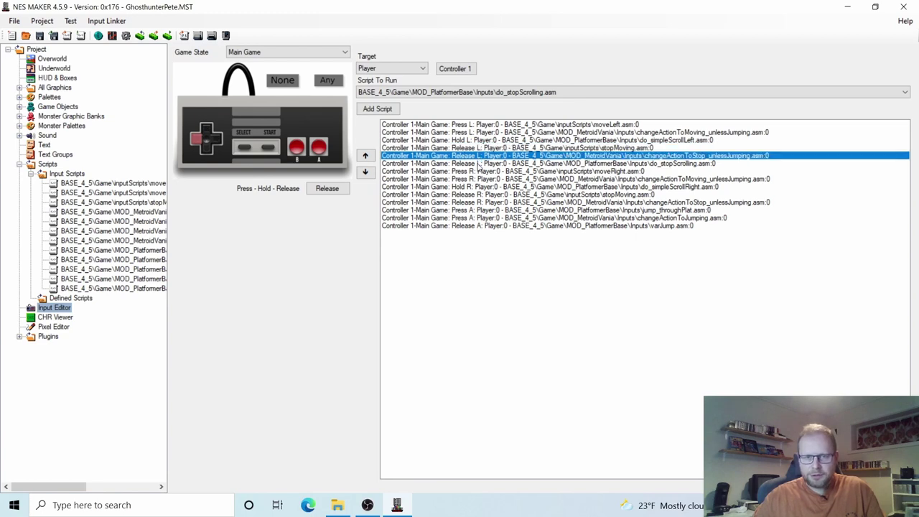
Assign do_stopScrolling.asm to releasing Right instead of Left on the D-pad for the Main Game state.
left_click(477, 164)
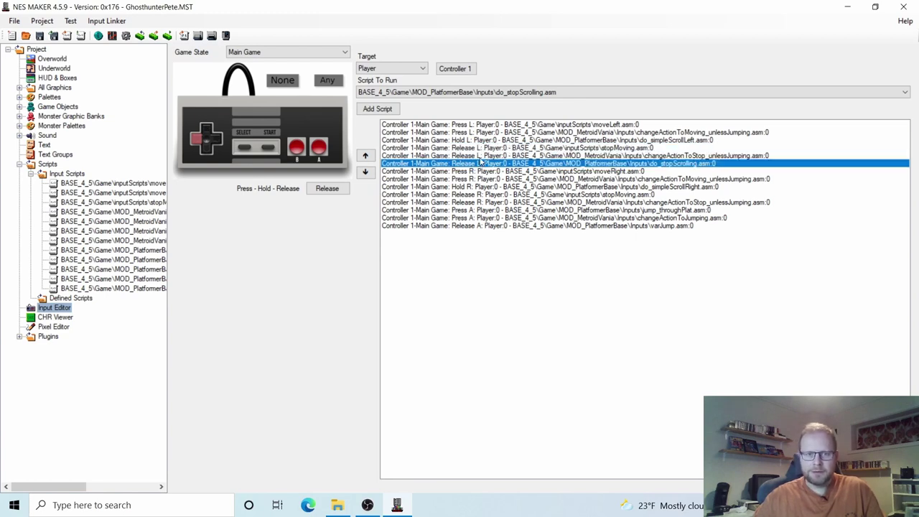
left_click(197, 141)
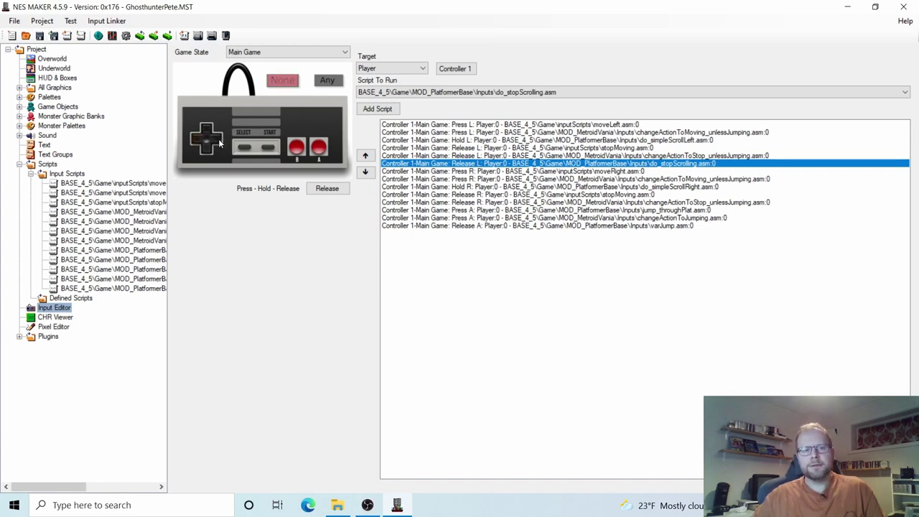
left_click(218, 140)
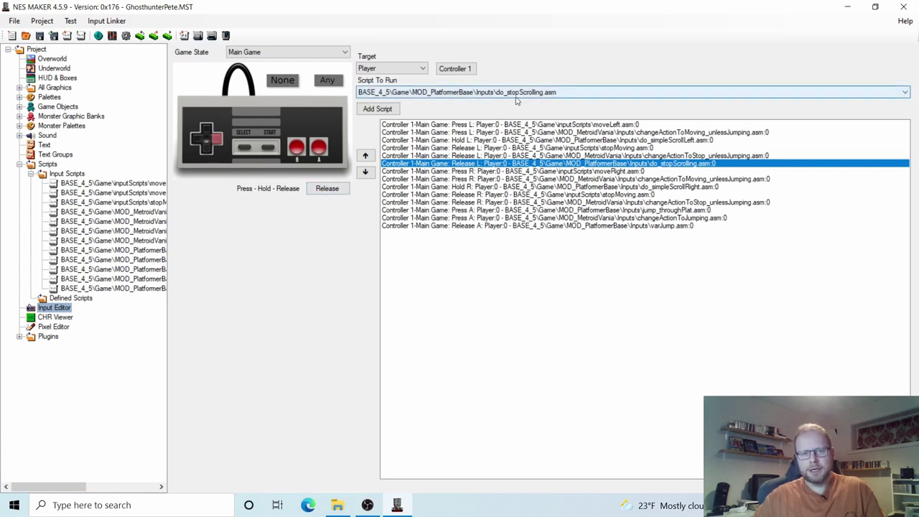
left_click(377, 109)
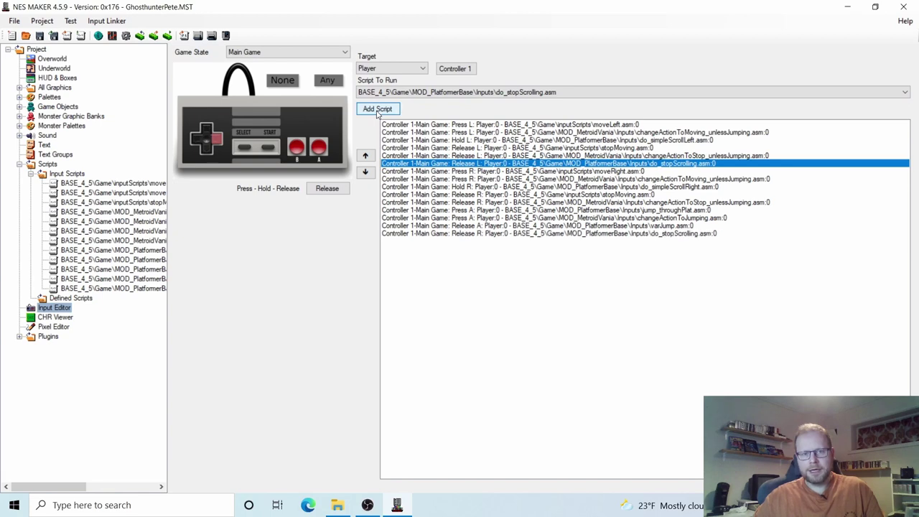
Move the Release R do_stopScrolling.asm entry up the input list to directly below the other two Release R entries.
left_click(482, 235)
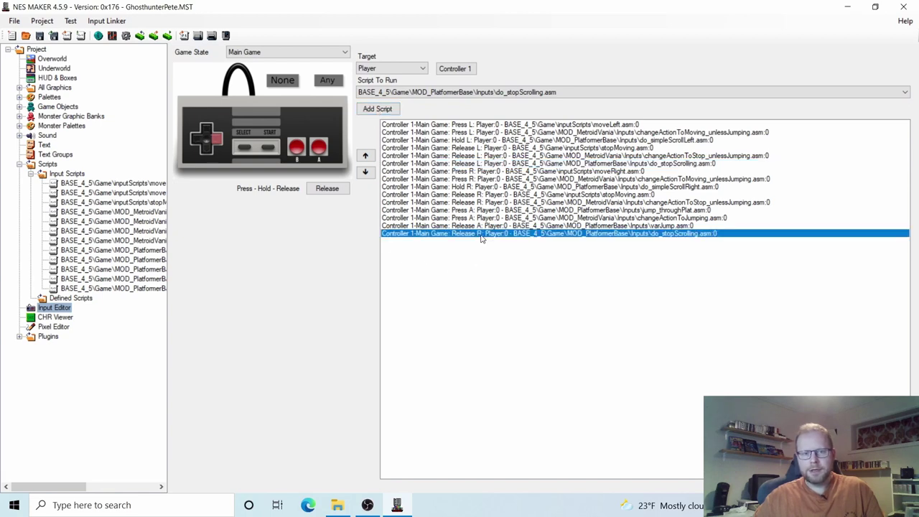
left_click(366, 156)
left_click(366, 156)
left_click(366, 157)
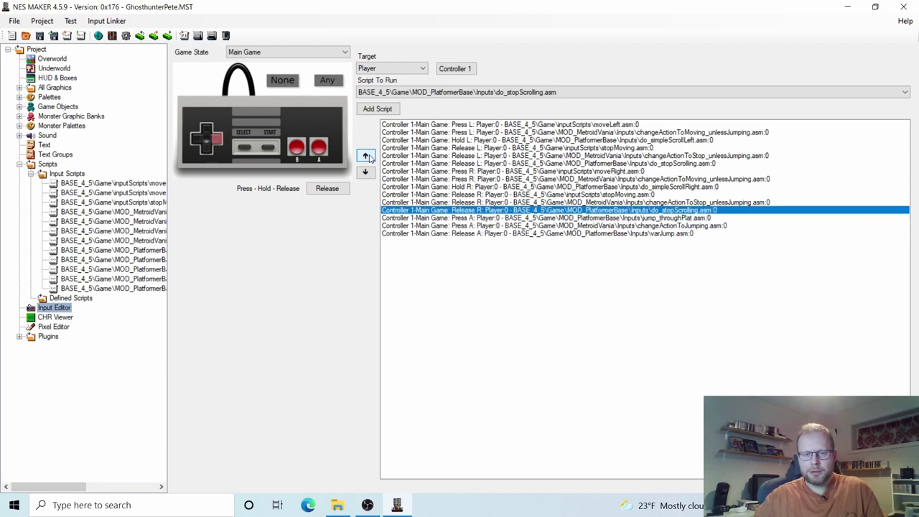
left_click(588, 195)
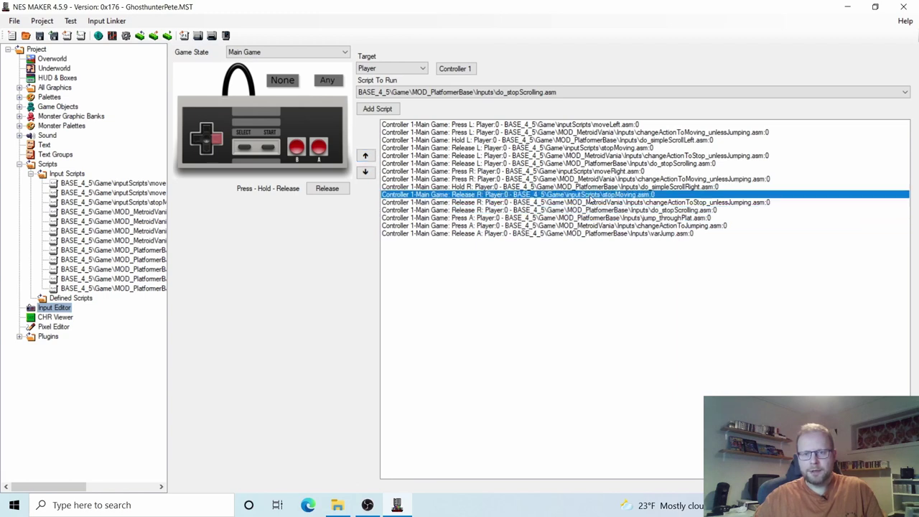
left_click(524, 201)
left_click(507, 210)
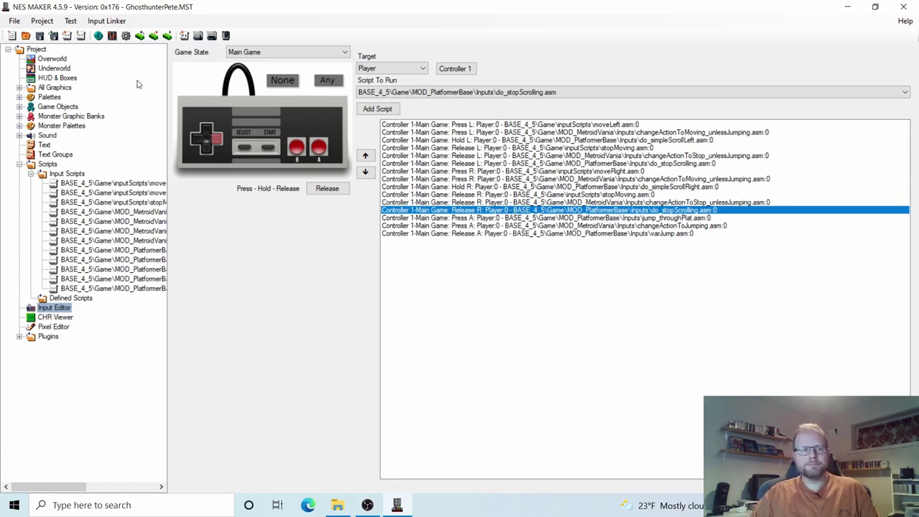
Return to the Overworld map and export and test the game in the emulator.
left_click(63, 61)
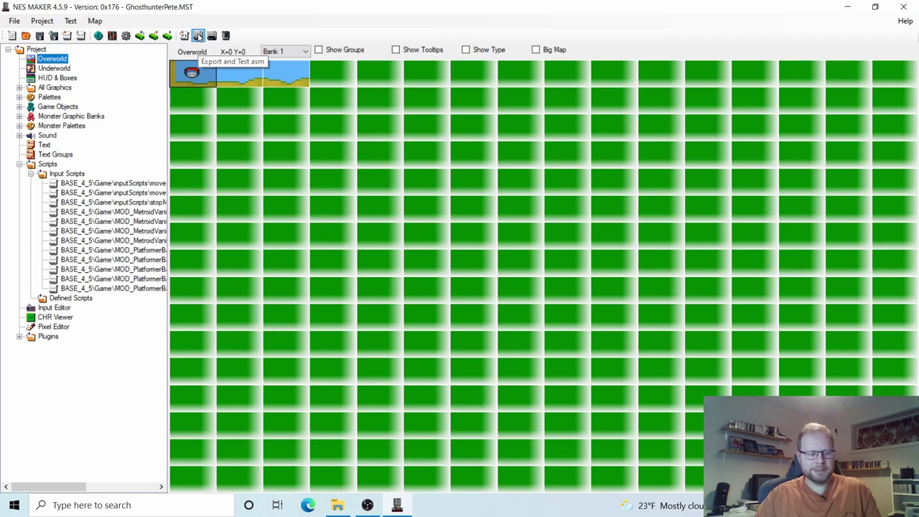
left_click(198, 37)
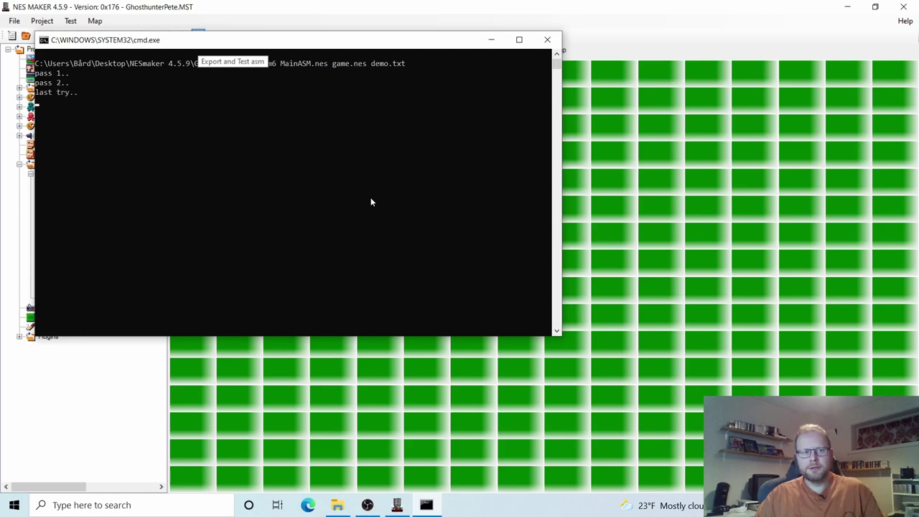
left_click(369, 200)
key("Return")
key("Return")
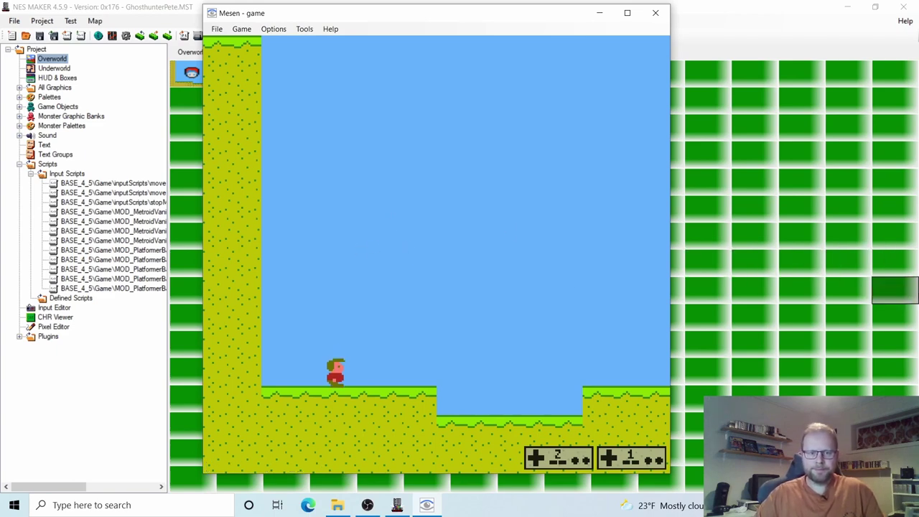
Test scrolling to the right by walking and jumping the player from the first screen to the far edge of the third.
key("Right")
key("Right")
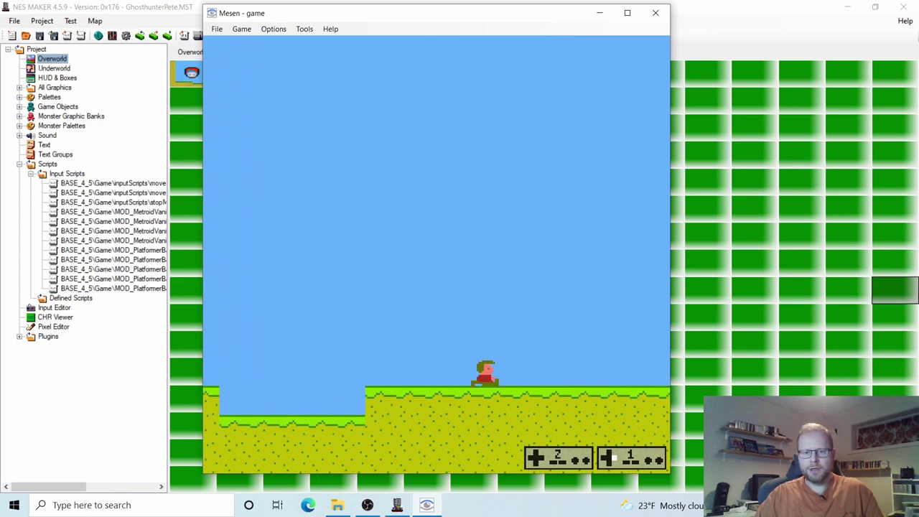
key("x")
key("Right")
key("x")
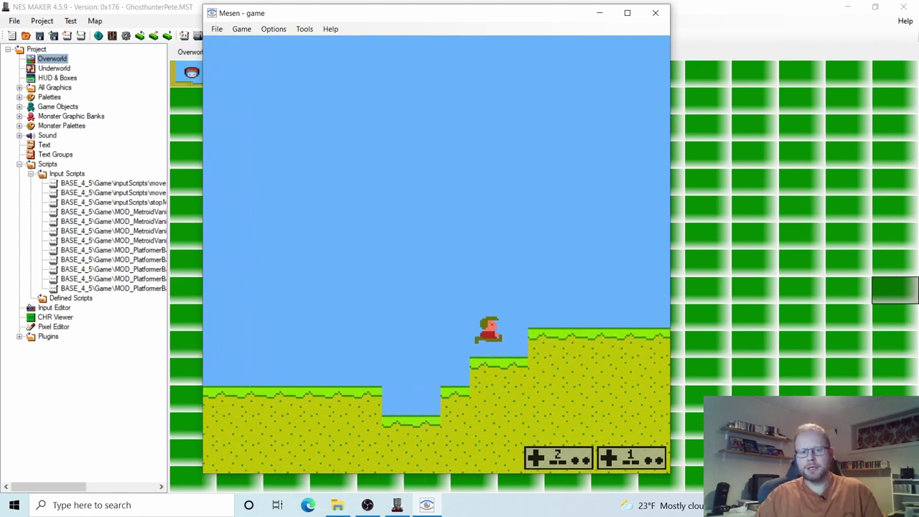
key("x")
key("Right")
key("x")
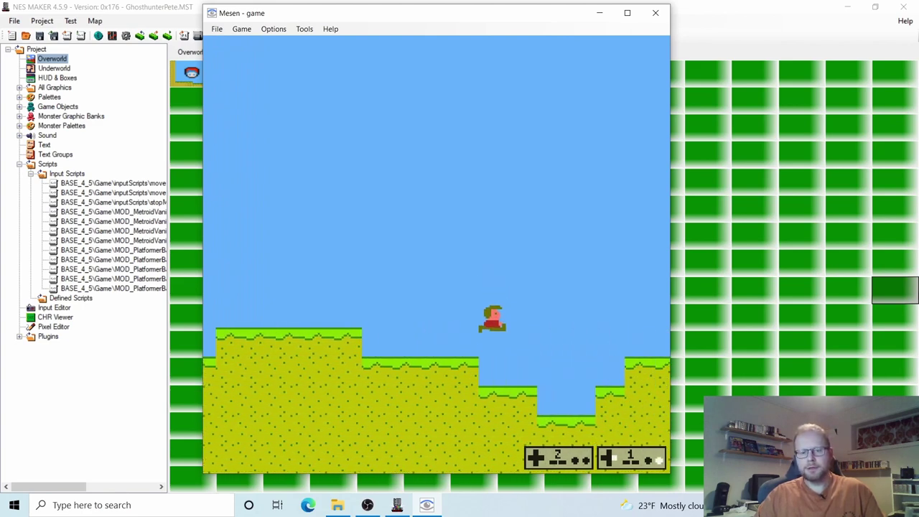
key("x")
key("Right")
key("x")
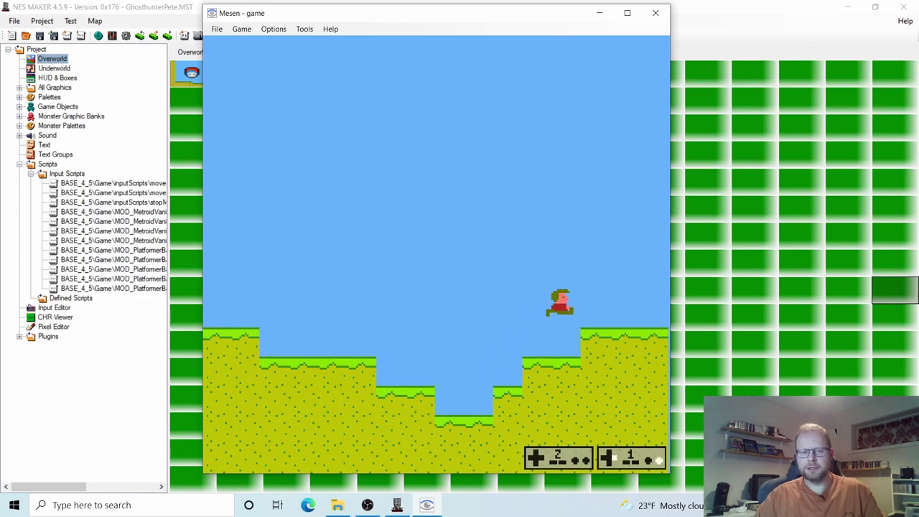
key("Right")
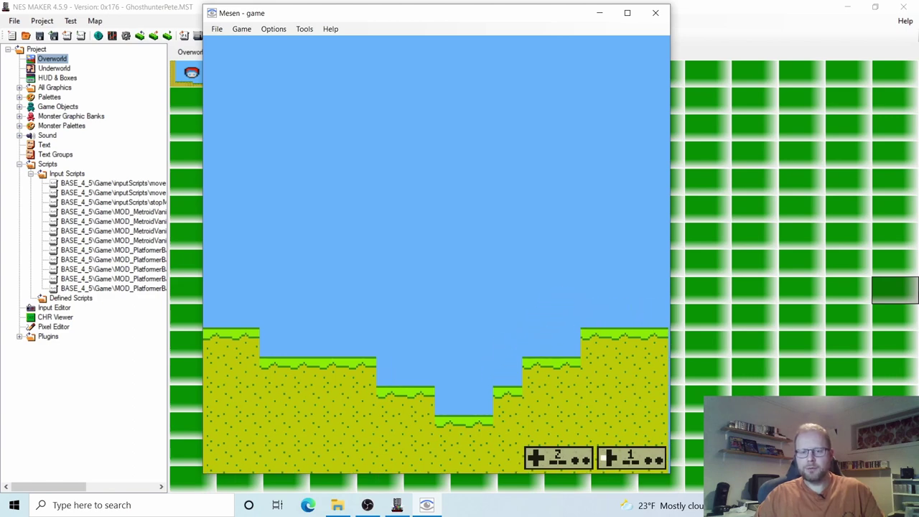
key("Right")
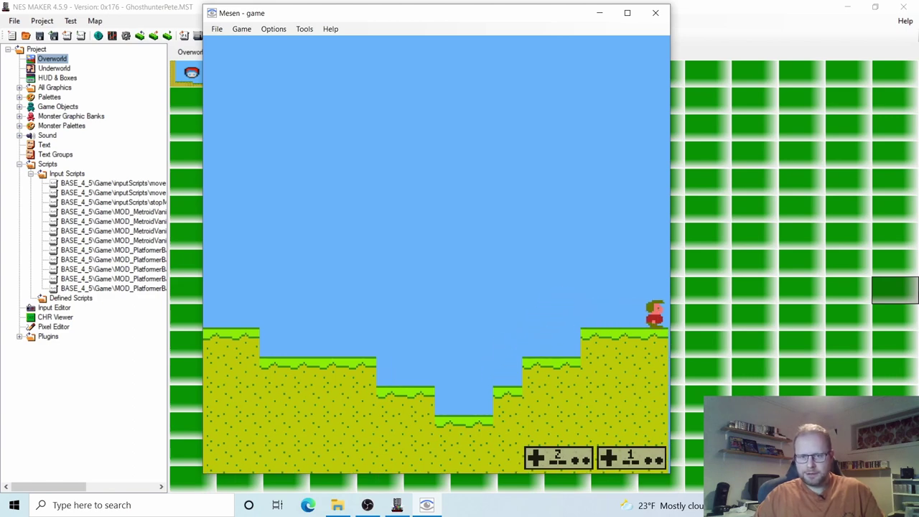
Walk and jump the player back and forth between the third screen's pit and its right edge to test the scroll boundary.
key("Left")
key("Right")
key("x")
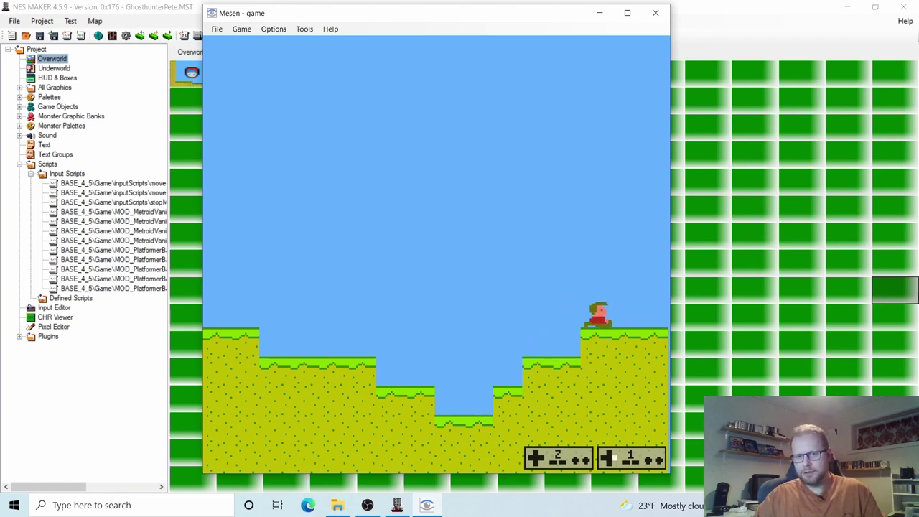
key("Right")
key("Left")
key("x")
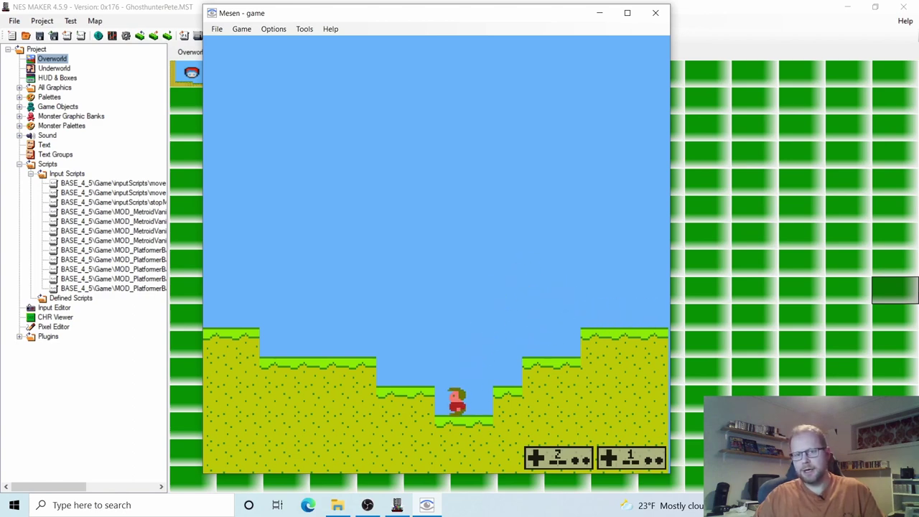
key("Right")
key("x")
key("x")
key("x")
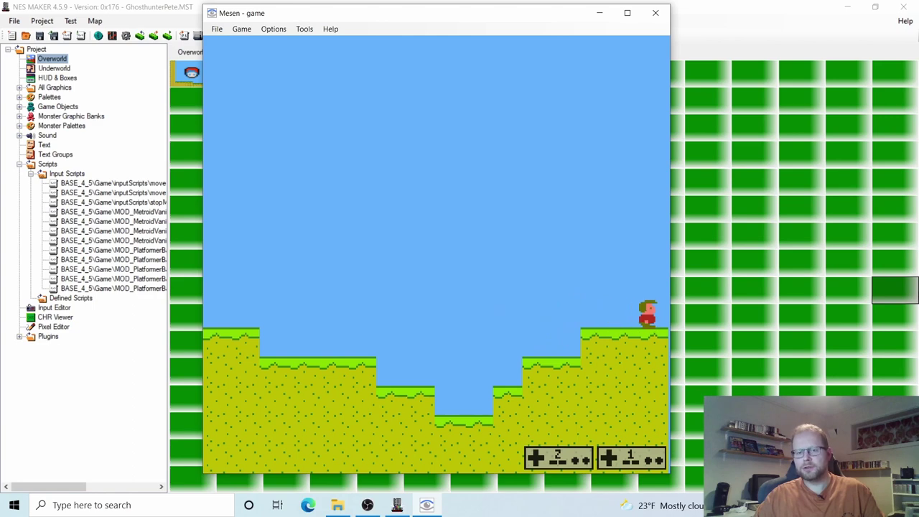
key("Left")
key("Right")
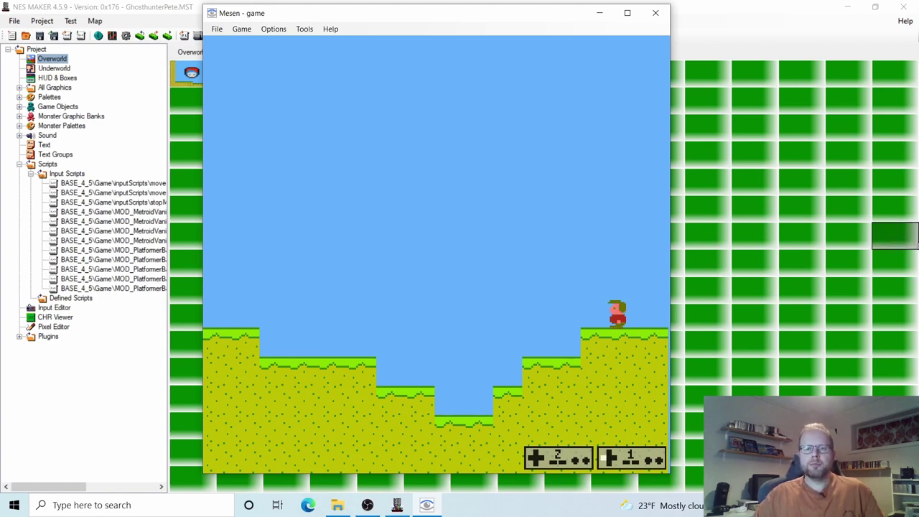
Test scrolling to the left by moving the player out of the third screen's pit and back to the first screen.
key("Left")
key("s")
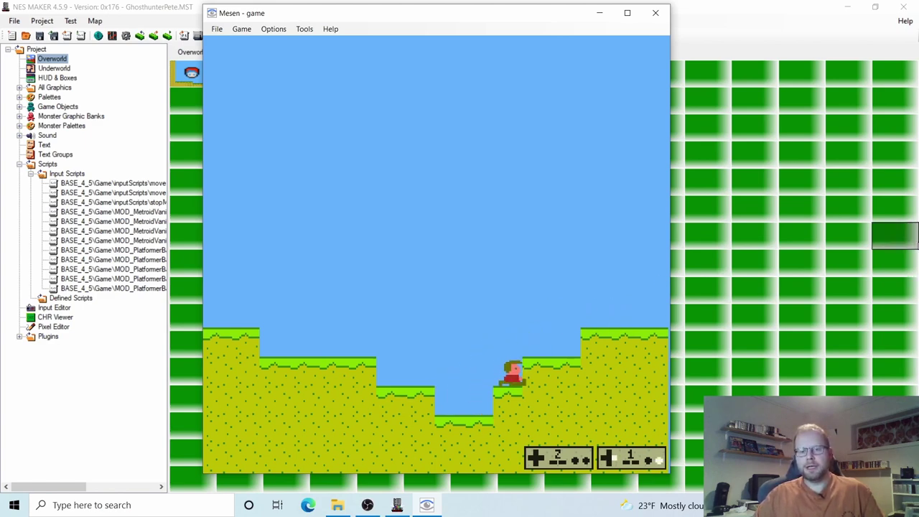
key("s")
key("Right")
key("Left")
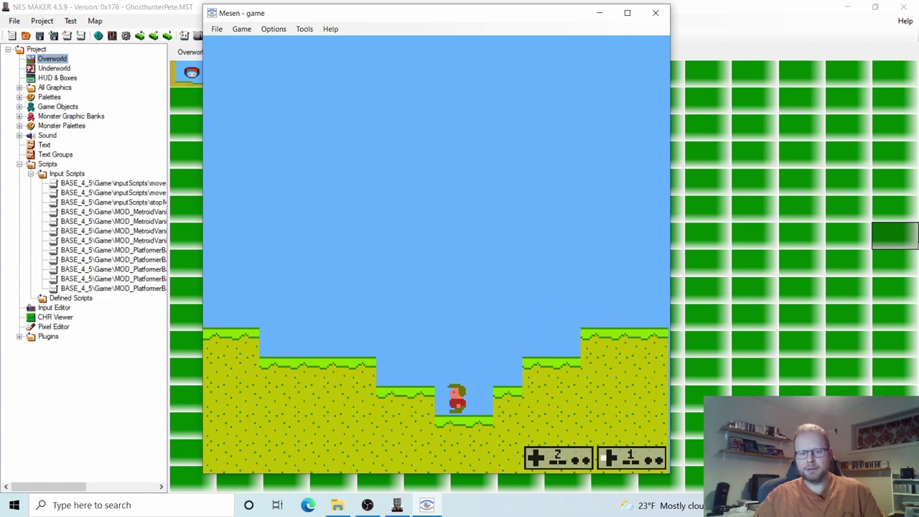
key("Right")
key("s")
key("s")
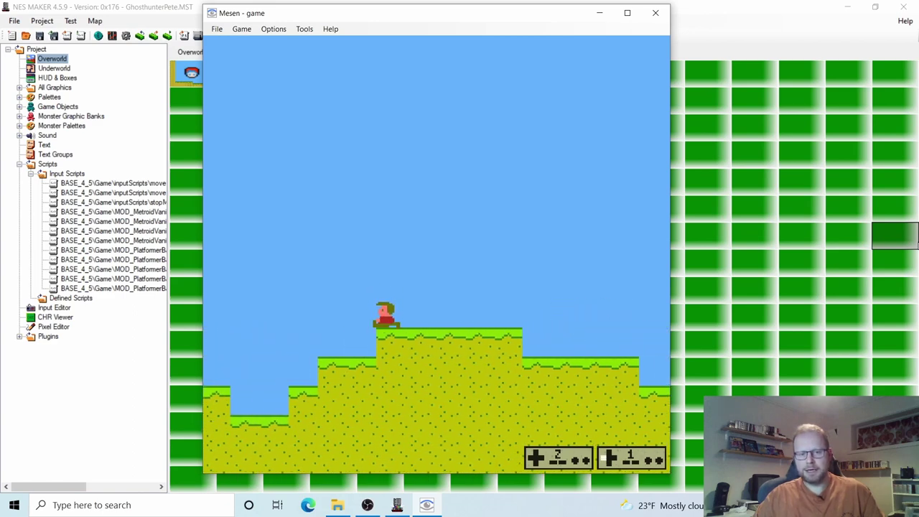
key("Left")
key("s")
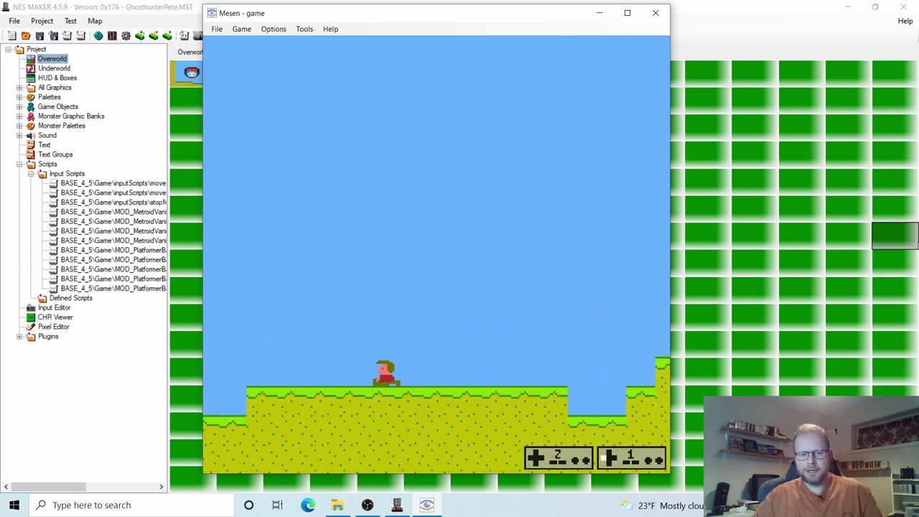
key("Left")
key("s")
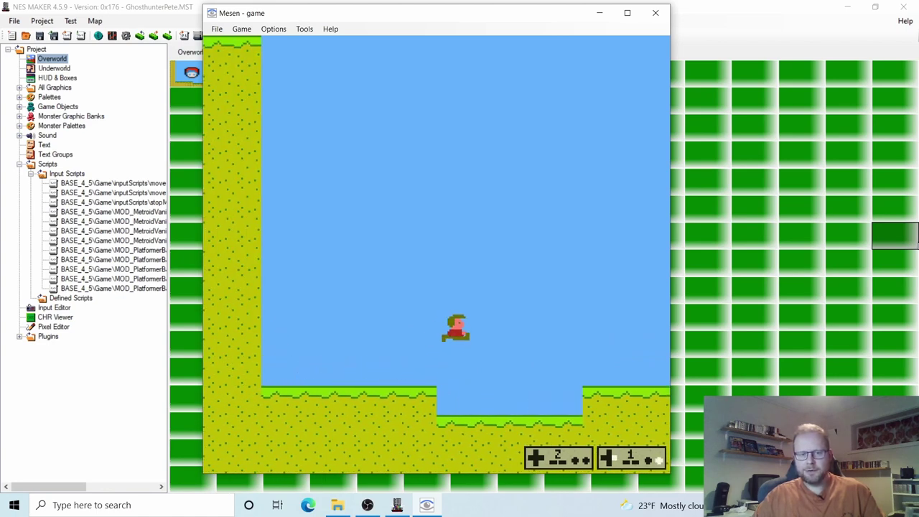
Run and jump the player from the first screen to the third again to recheck rightward scrolling.
key("Right")
key("s")
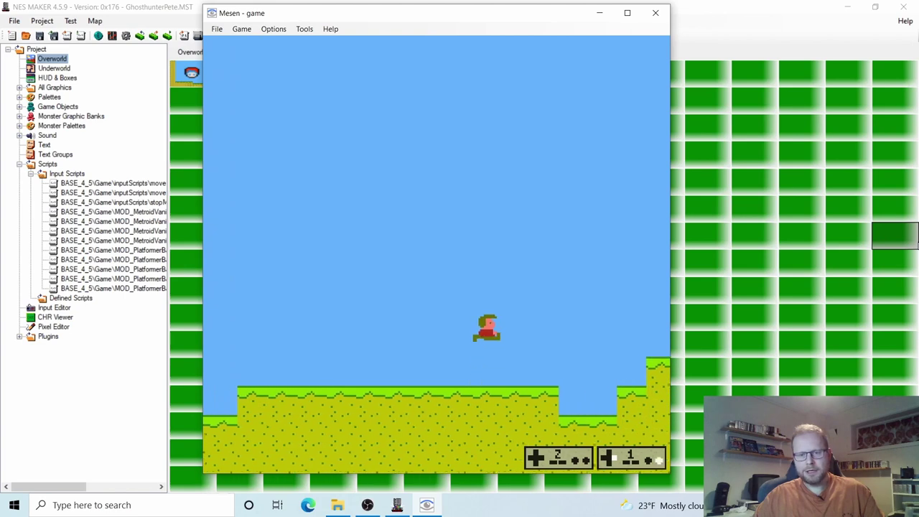
key("Right")
key("s")
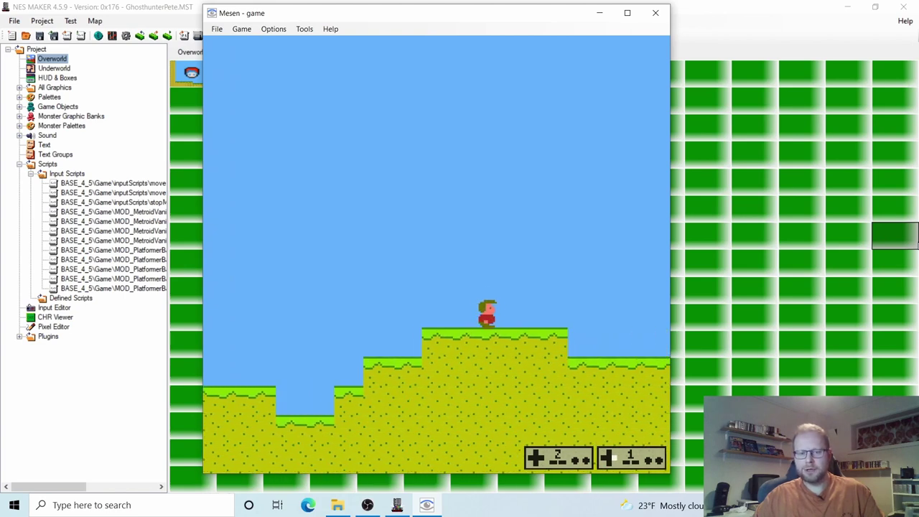
key("Right")
key("s")
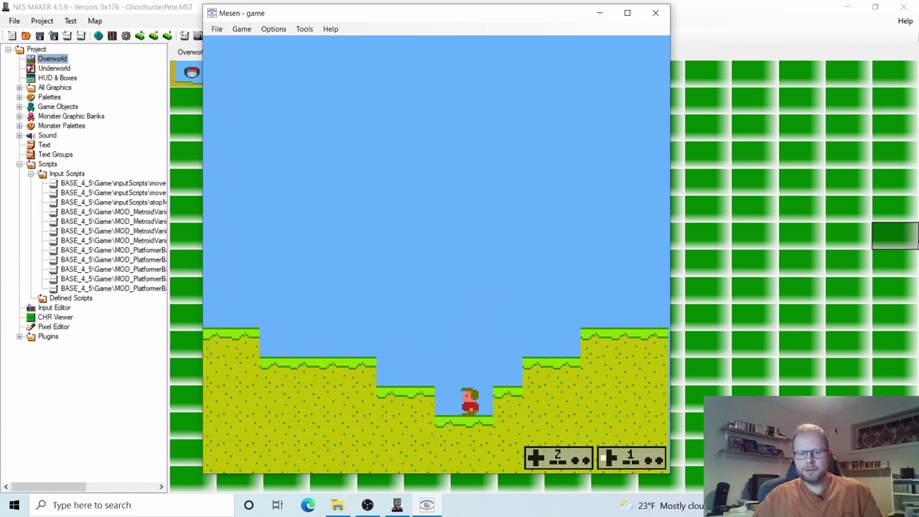
Run the player back to the first screen's starting area to recheck leftward scrolling, and close the emulator.
key("Right")
key("s")
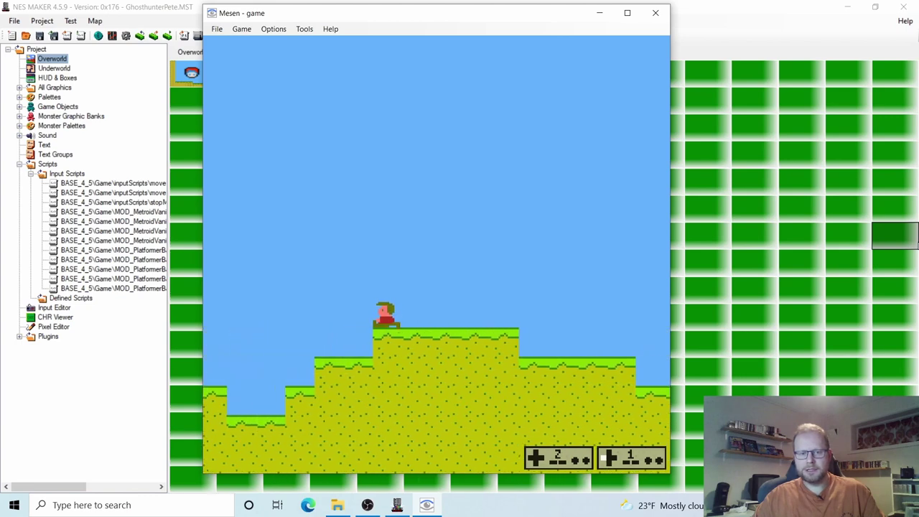
key("Right")
key("s")
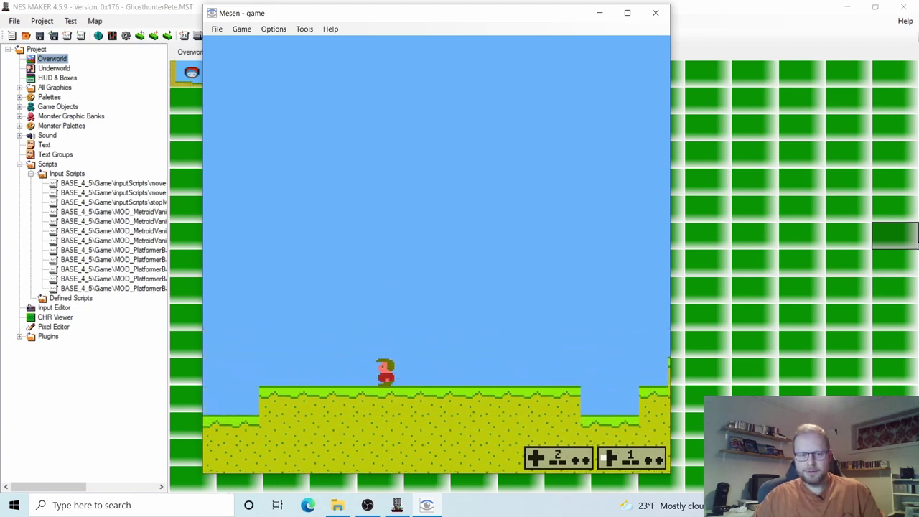
key("Left")
key("s")
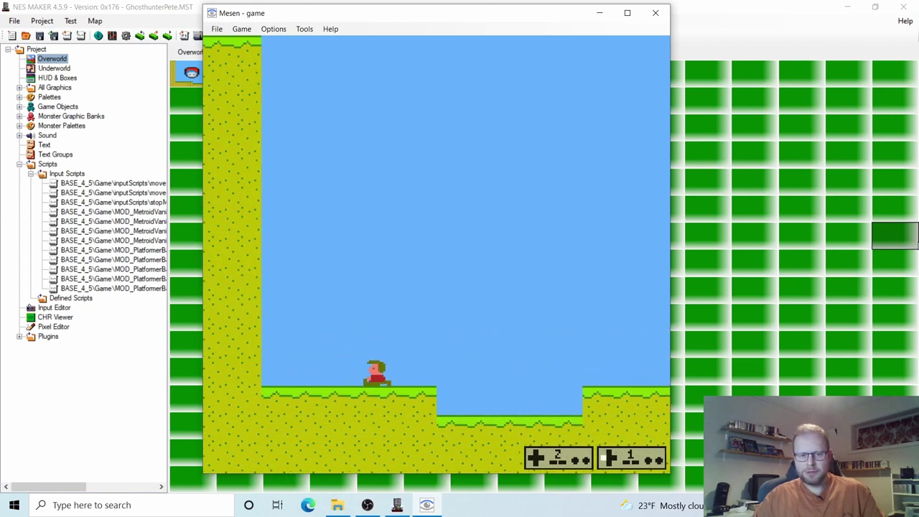
key("s")
key("Right")
key("s")
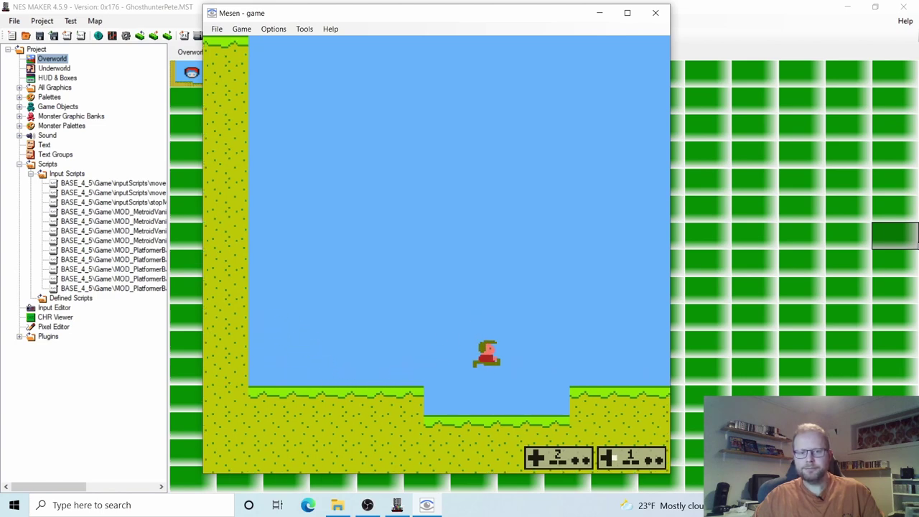
key("Right")
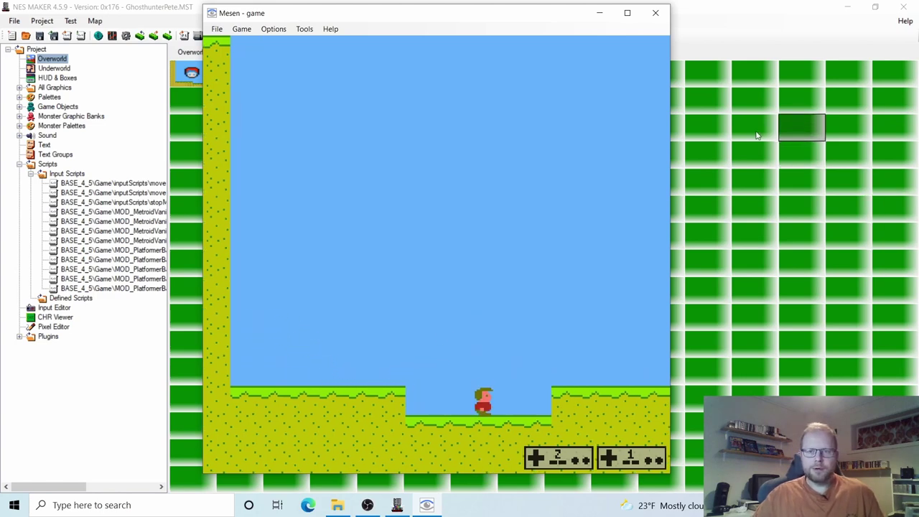
left_click(654, 13)
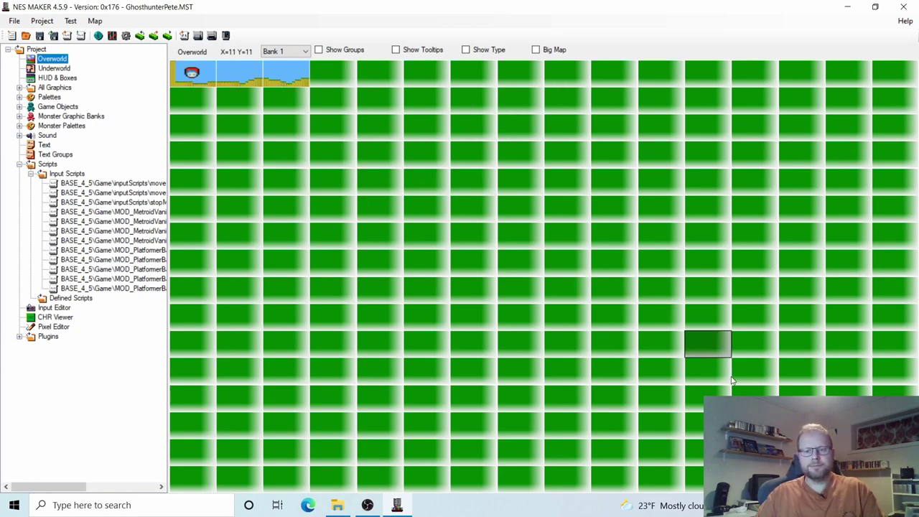
left_click(847, 6)
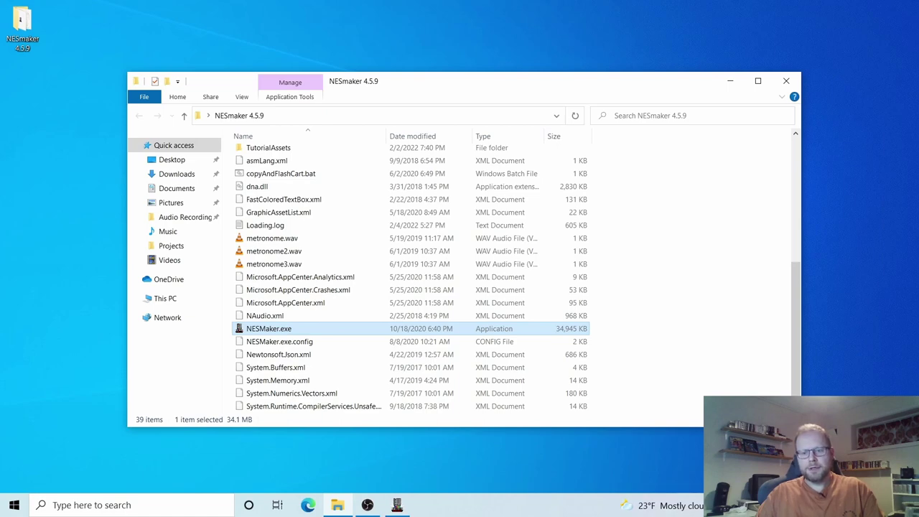
left_click(656, 504)
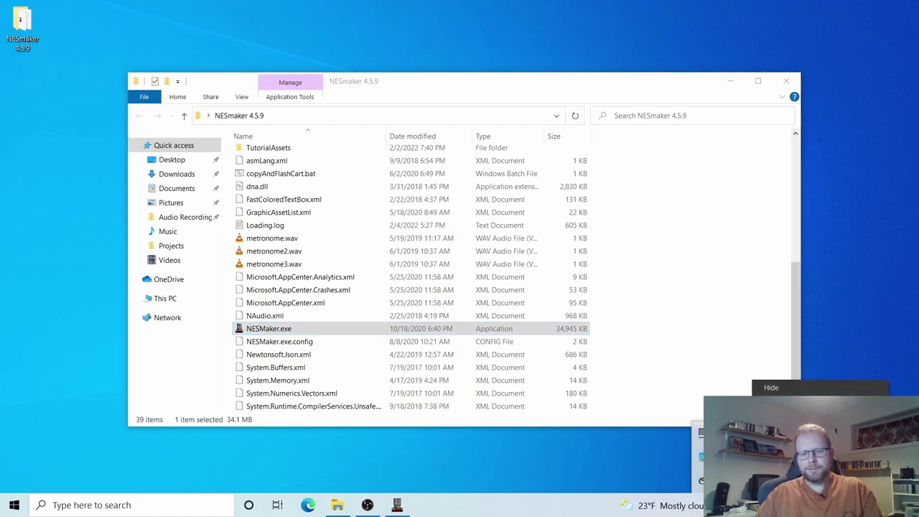